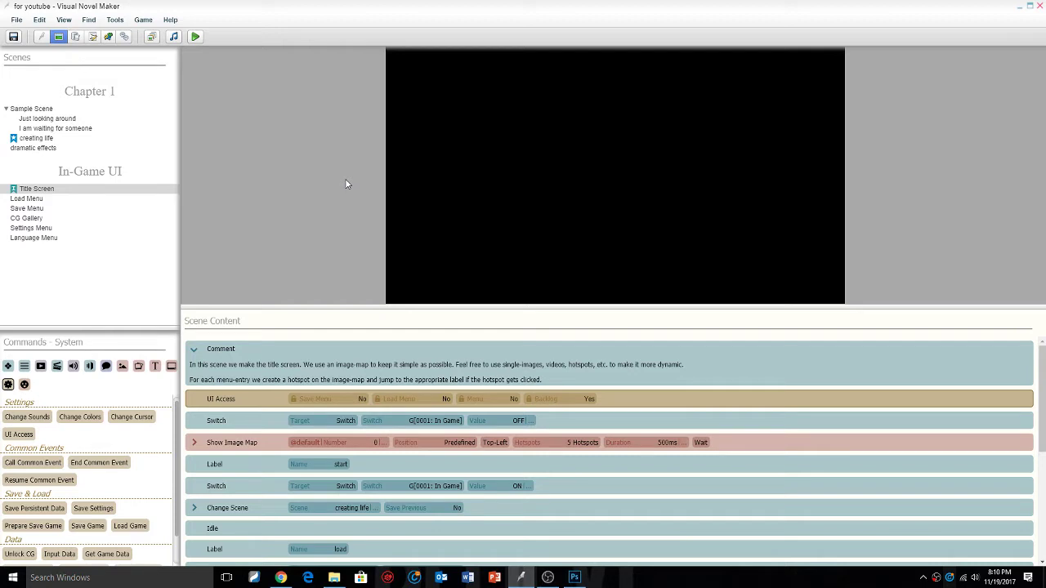
Add a Show Picture command to the Title Screen scene and place it directly above the UI Access command.
scroll(284, 523, down, 5)
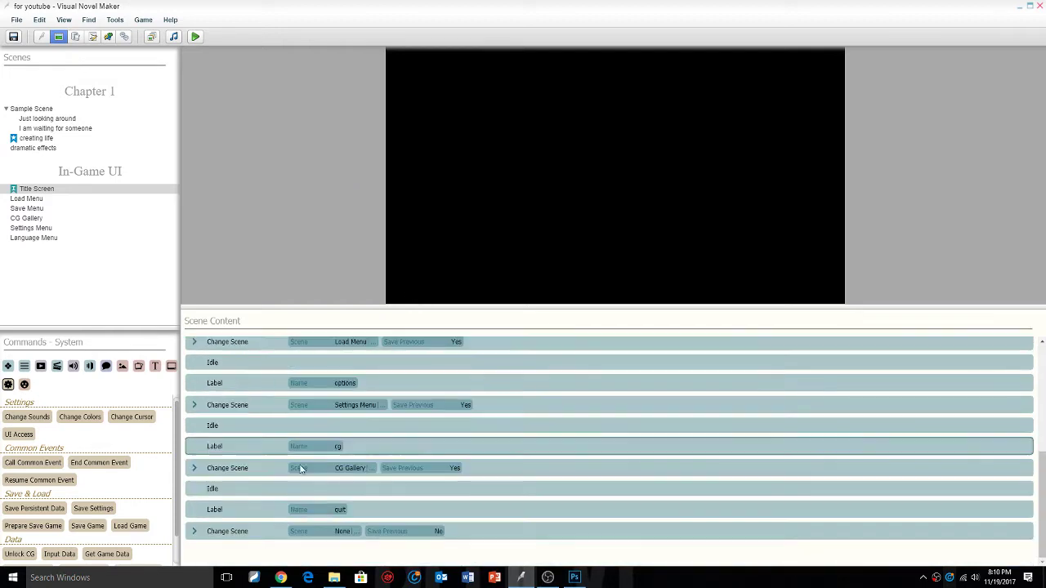
key(Return)
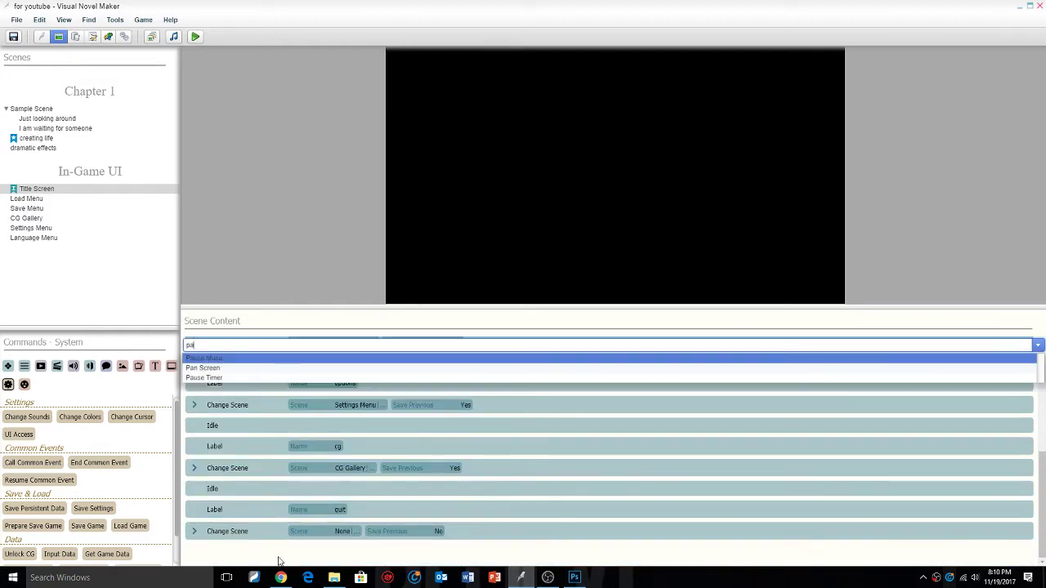
text(p)
key(BackSpace)
text(show)
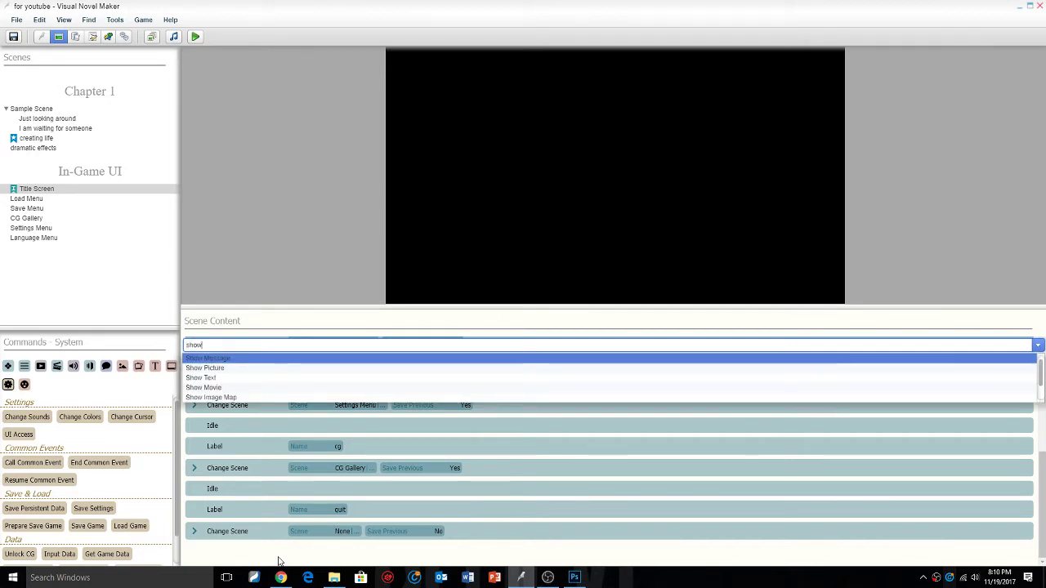
key(Down)
key(Return)
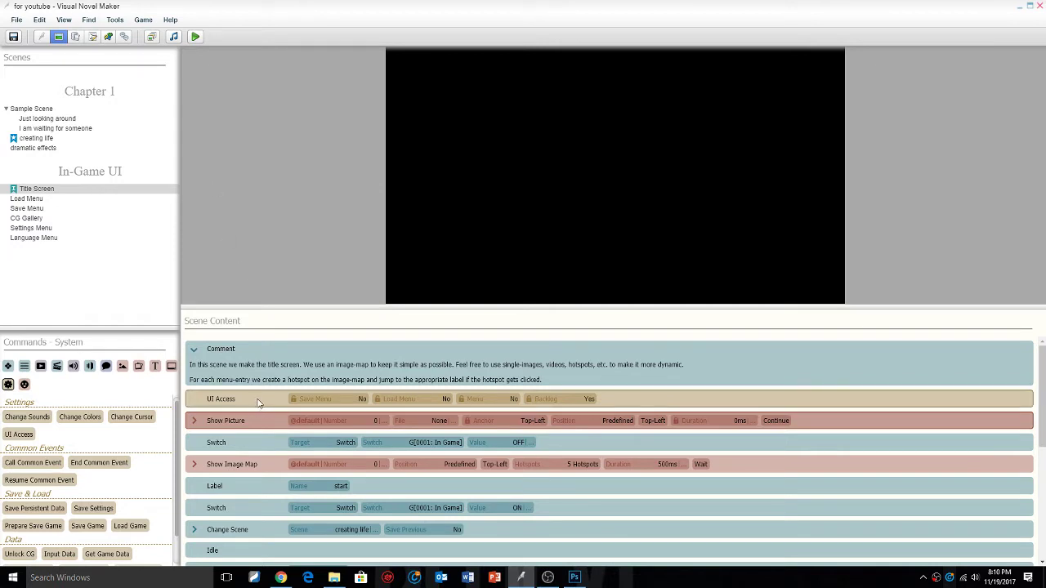
drag(261, 423, 252, 404)
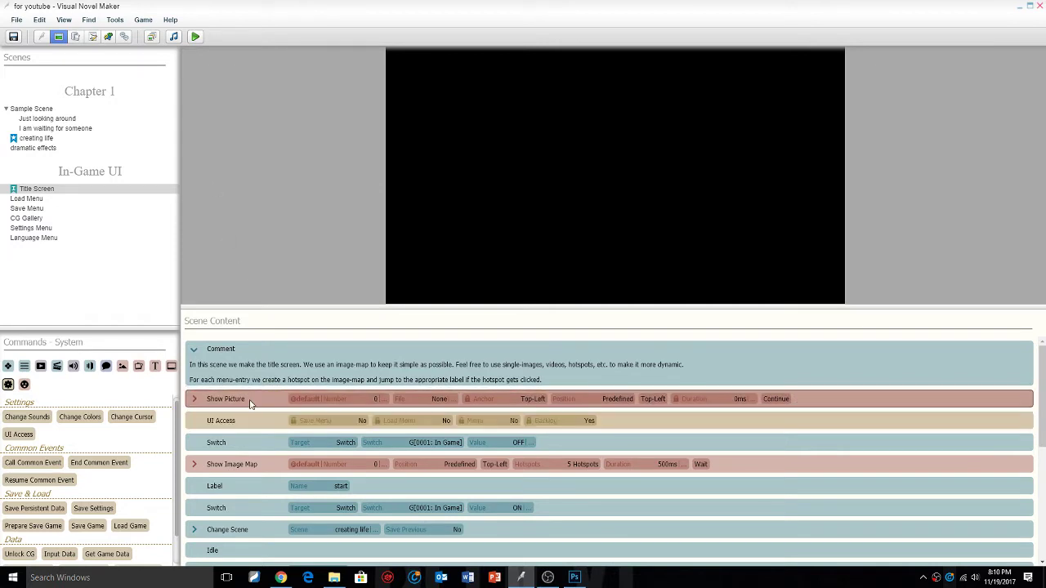
Assign the web-start-screen graphic to the Show Picture command.
click(431, 401)
click(384, 233)
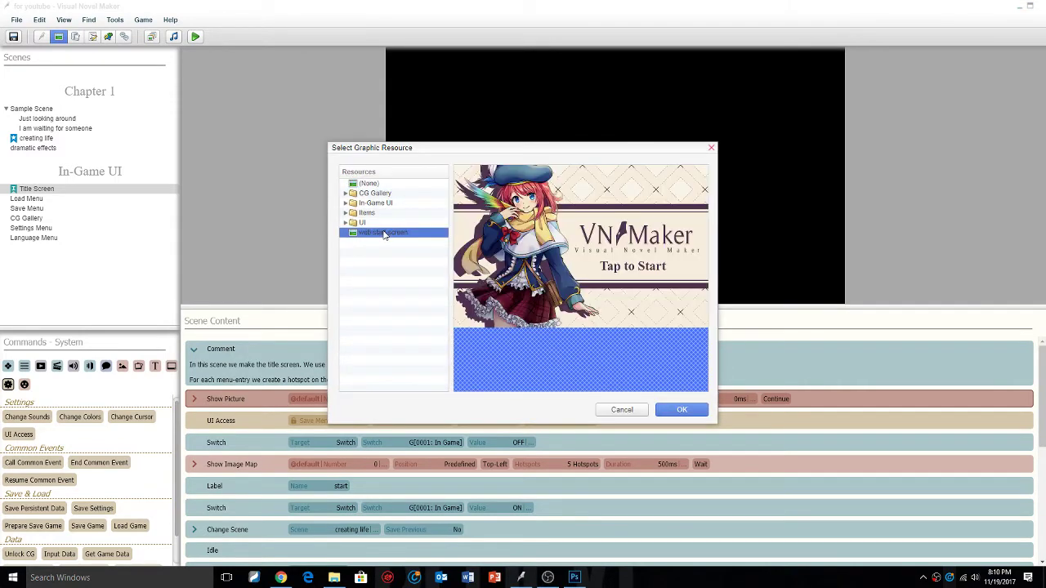
click(680, 411)
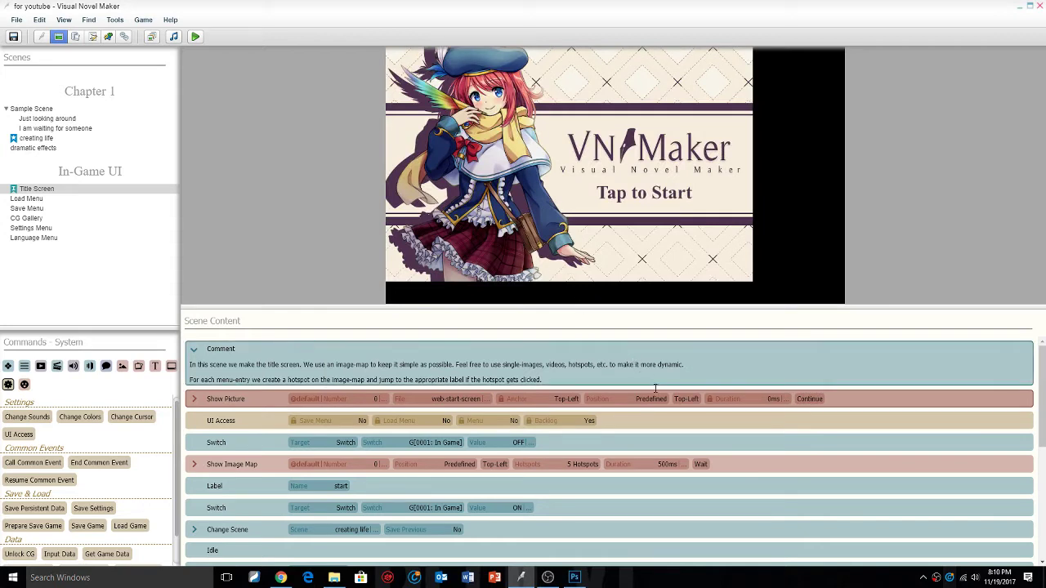
Switch the picture's positioning to Direct and place it near the centre of the screen at about 125, 46.
click(684, 400)
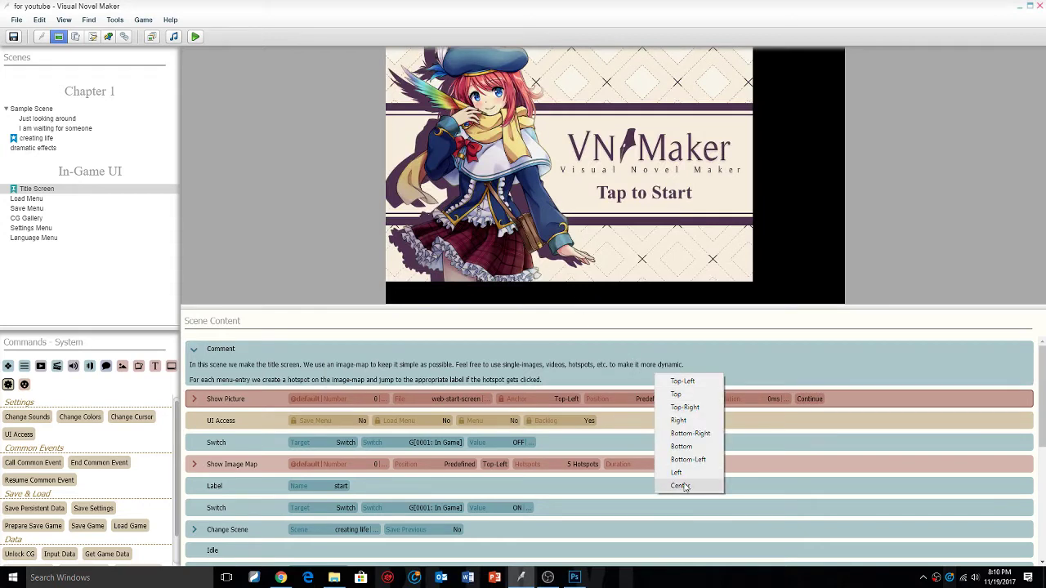
click(642, 401)
click(642, 402)
click(680, 395)
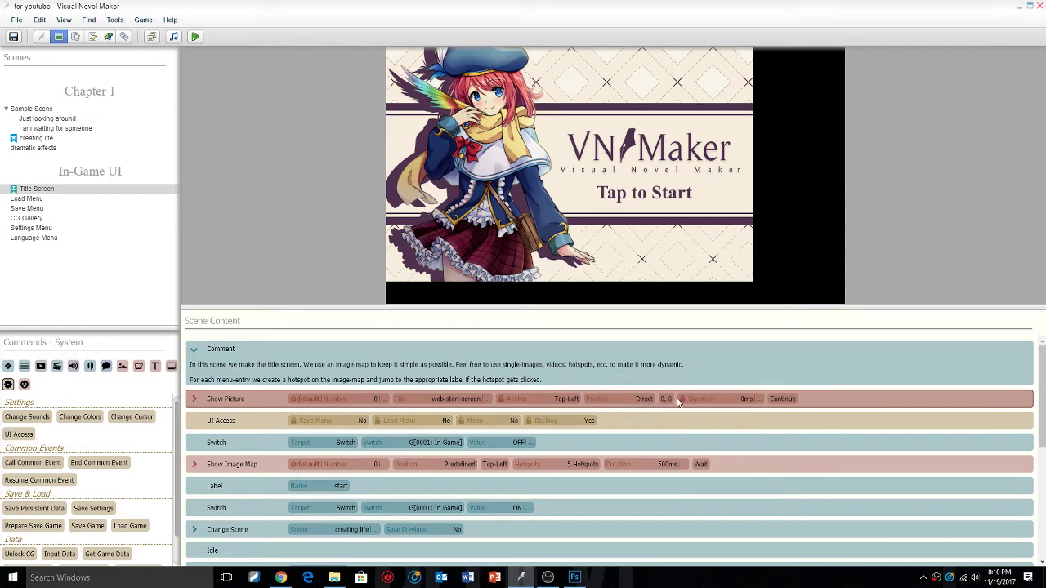
click(680, 405)
drag(382, 182, 449, 209)
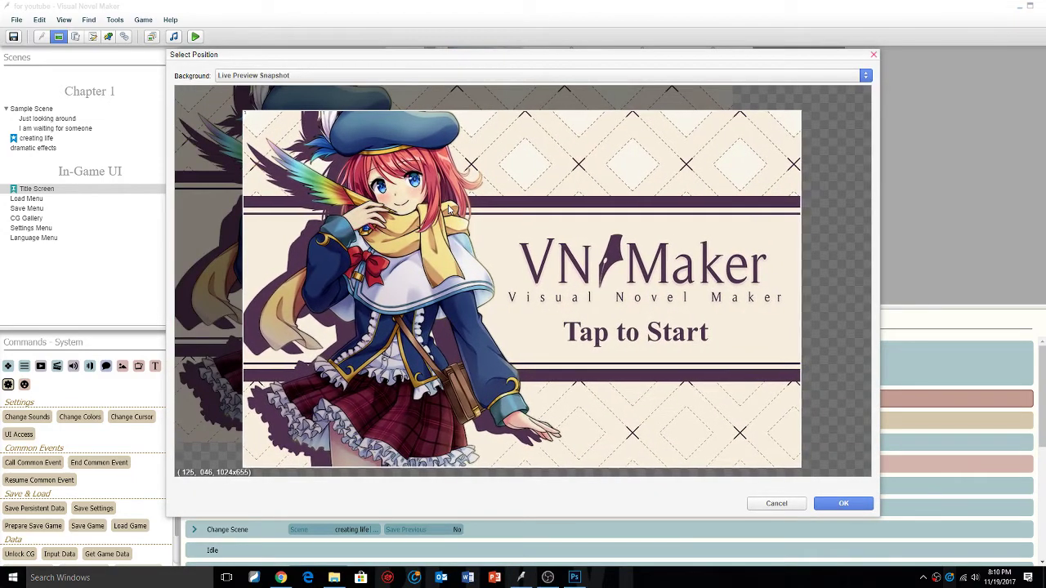
click(841, 505)
Set the Show Picture duration to 5000 ms and make the command wait until it finishes.
click(749, 399)
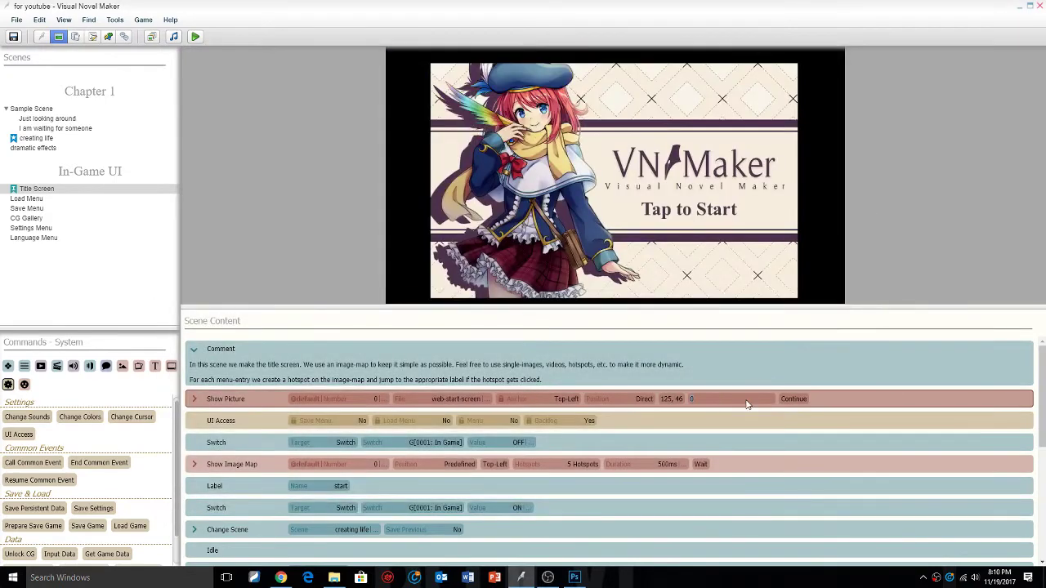
text(2500)
key(BackSpace)
key(BackSpace)
key(BackSpace)
text(5000)
key(Return)
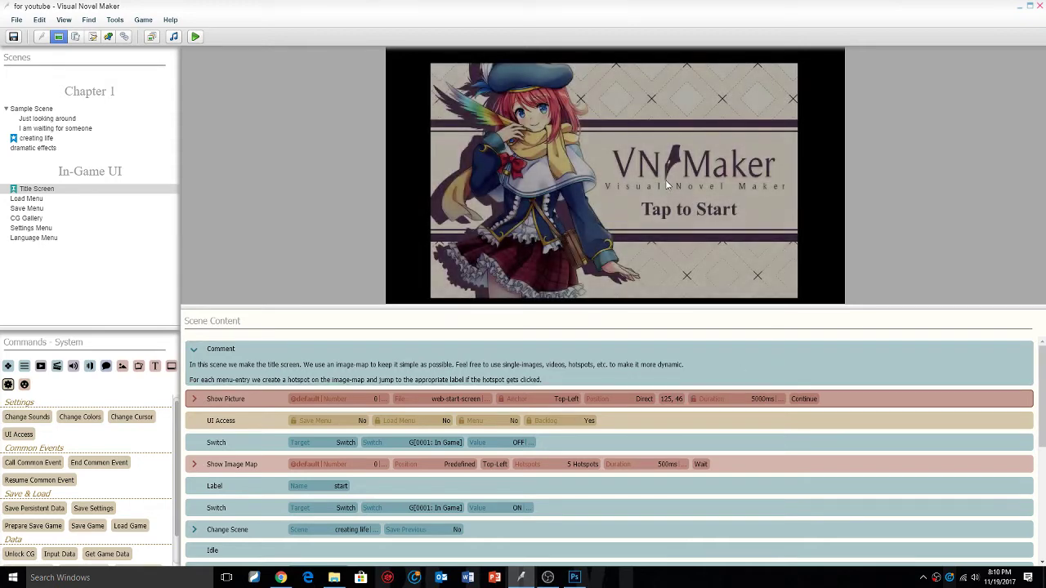
click(805, 400)
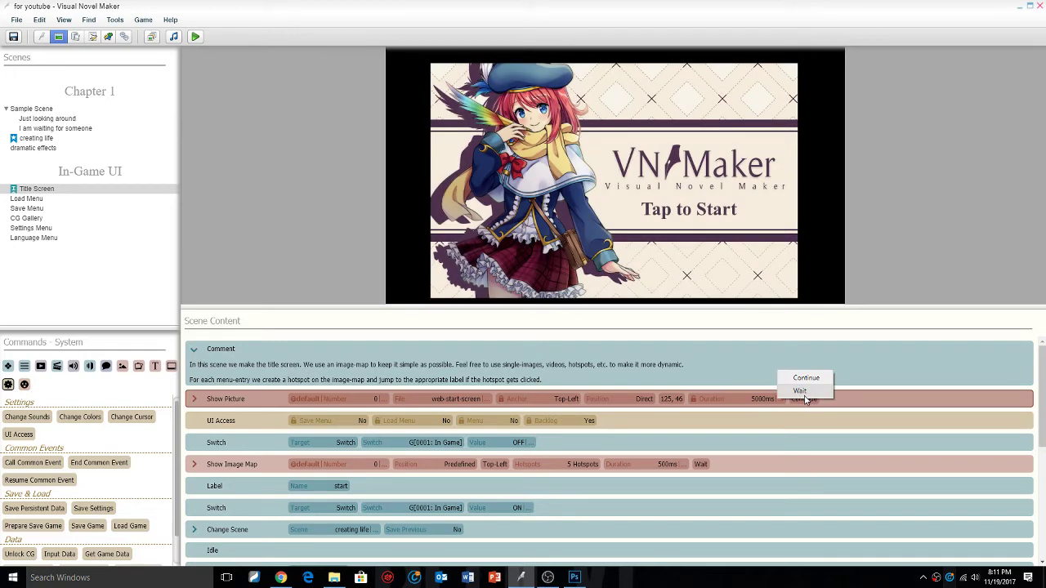
click(806, 390)
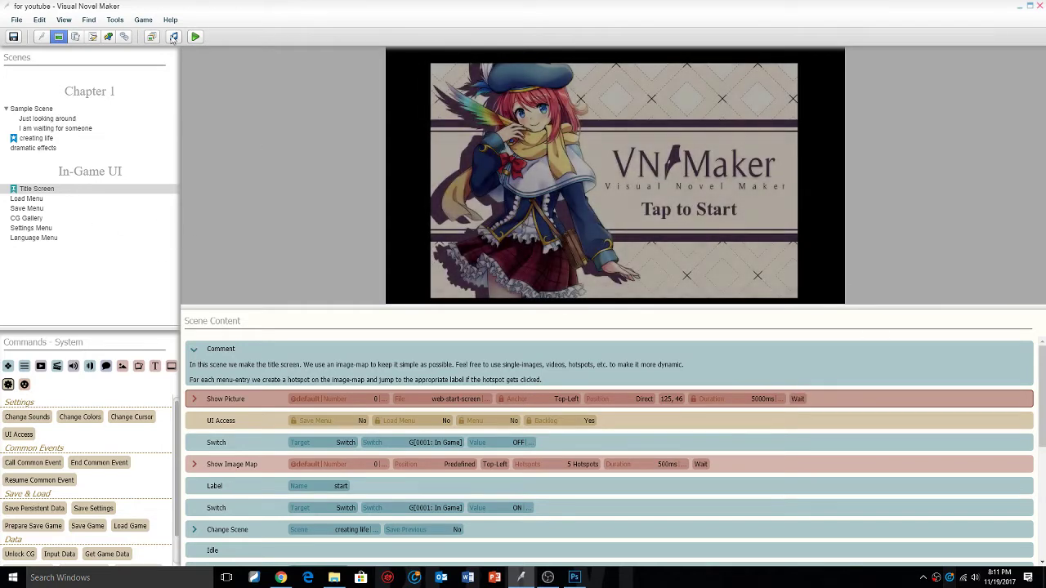
Playtest the game to check the picture before the title menu, and quit from that menu.
click(195, 37)
click(612, 322)
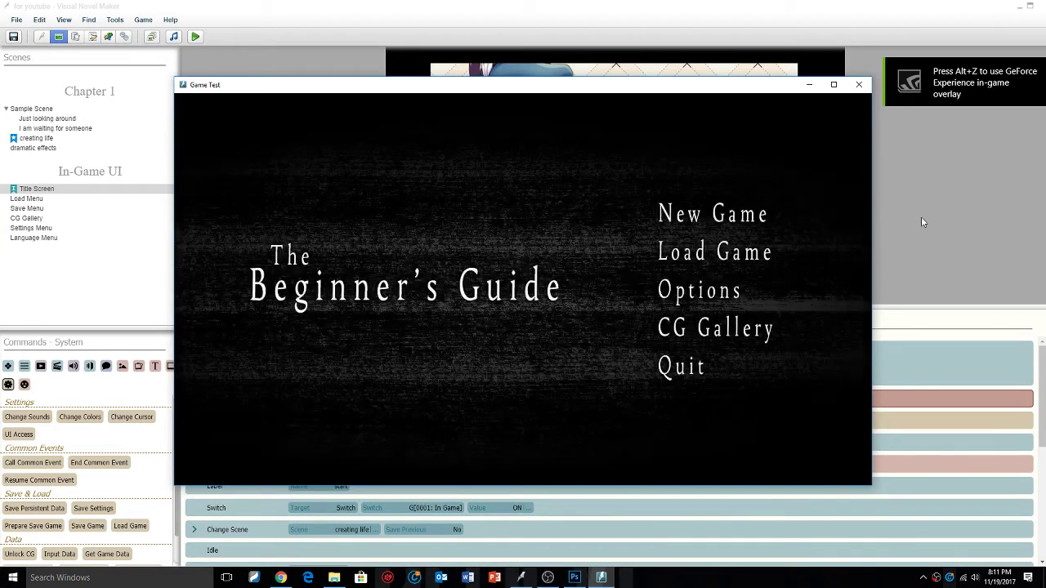
click(688, 356)
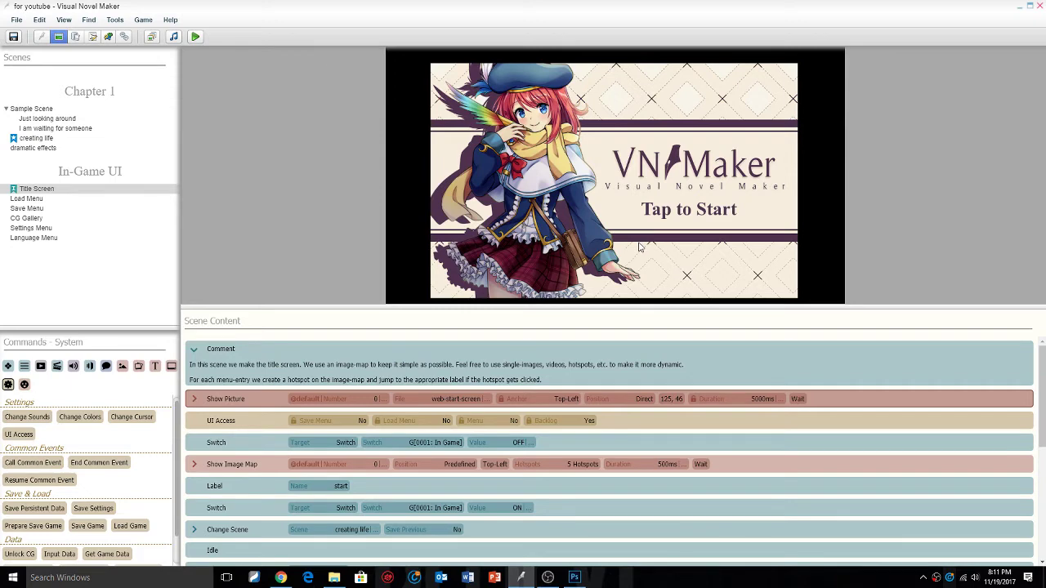
Delete the Show Picture command and undo that deletion, dismissing the command search.
right_click(276, 401)
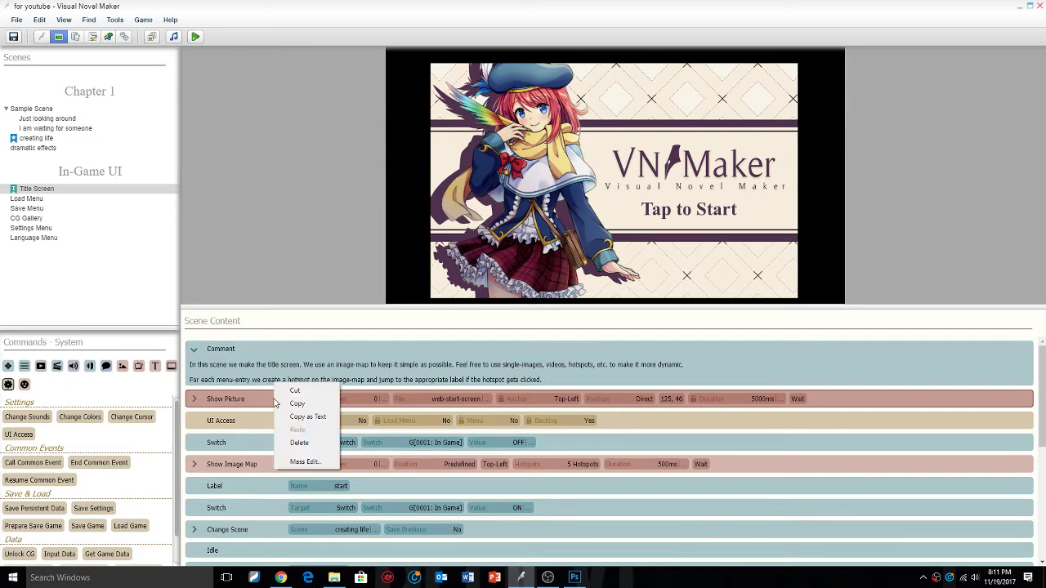
click(299, 442)
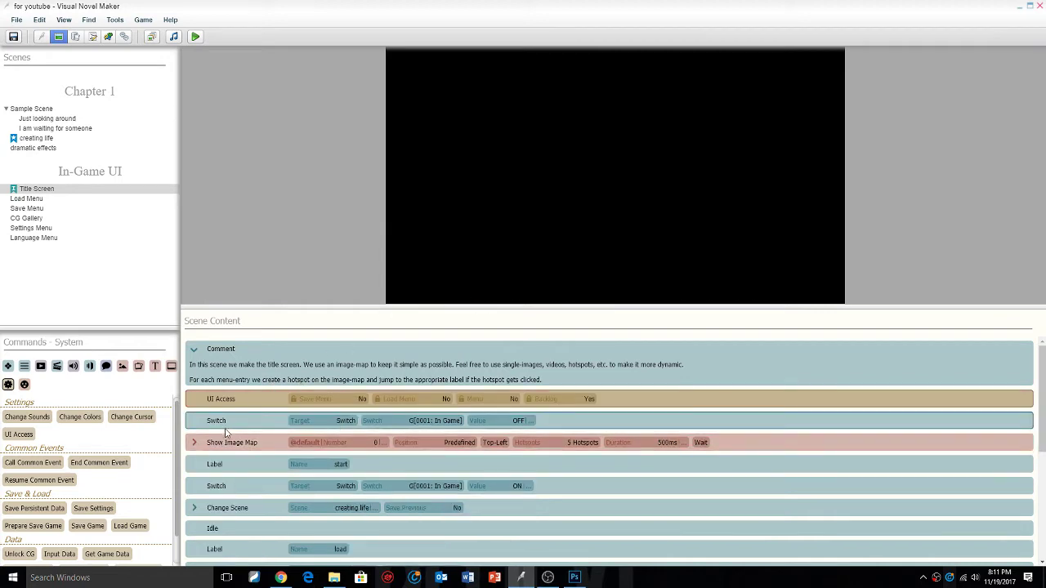
text(z)
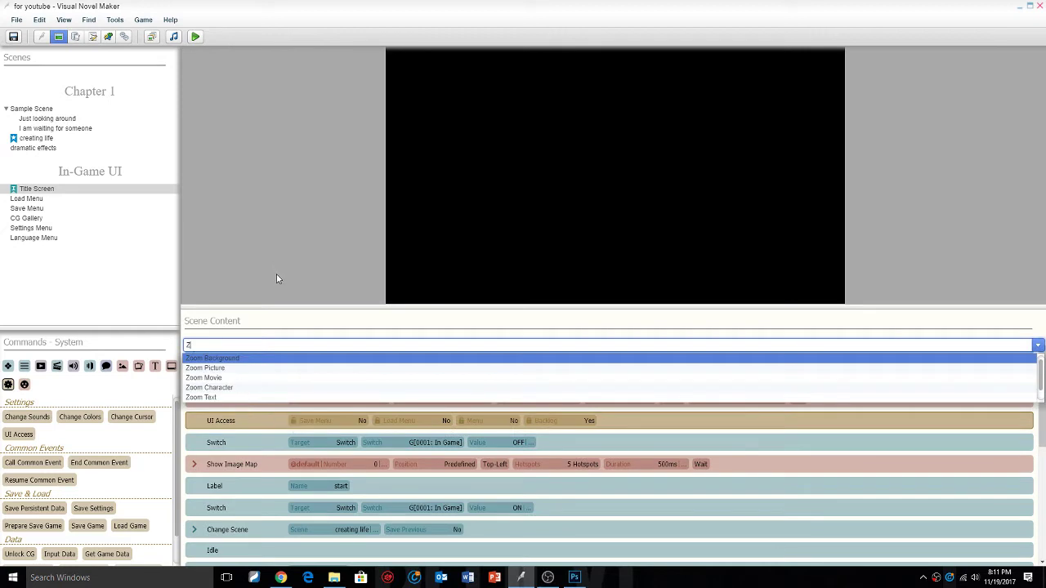
key(BackSpace)
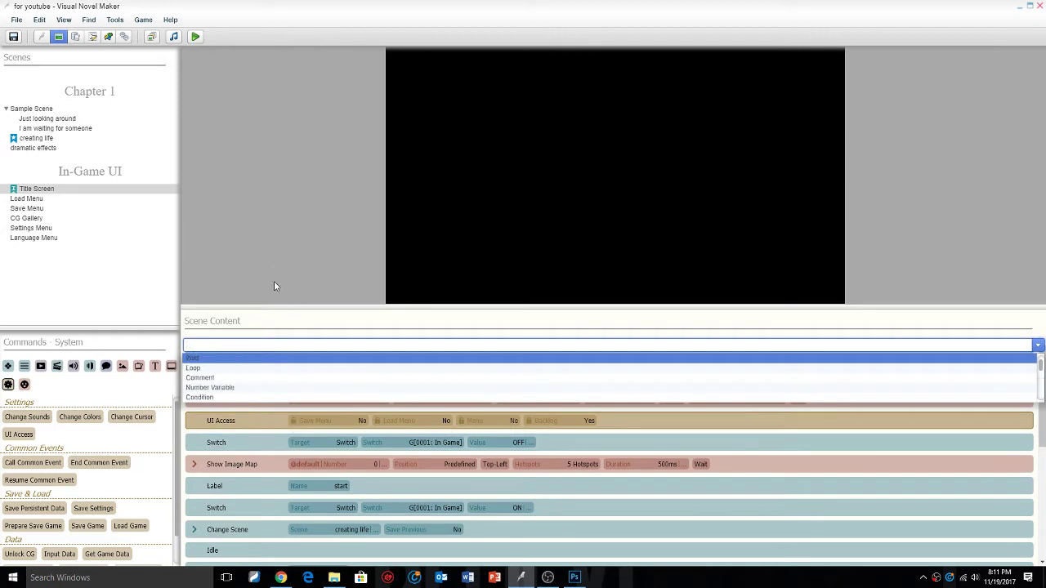
click(787, 432)
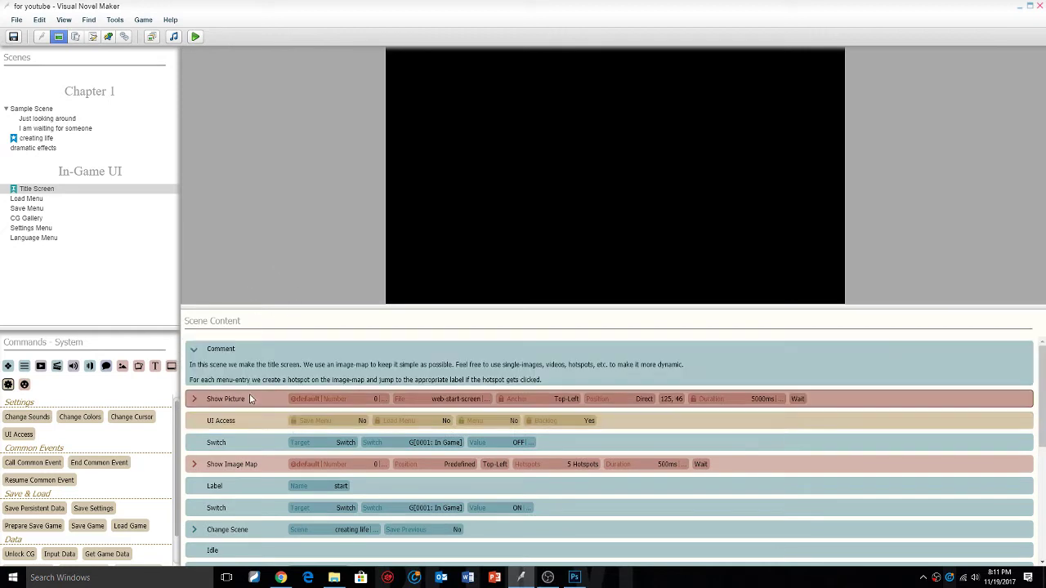
Add a Play Movie command to the scene and place it directly above the Show Picture command.
scroll(253, 491, down, 10)
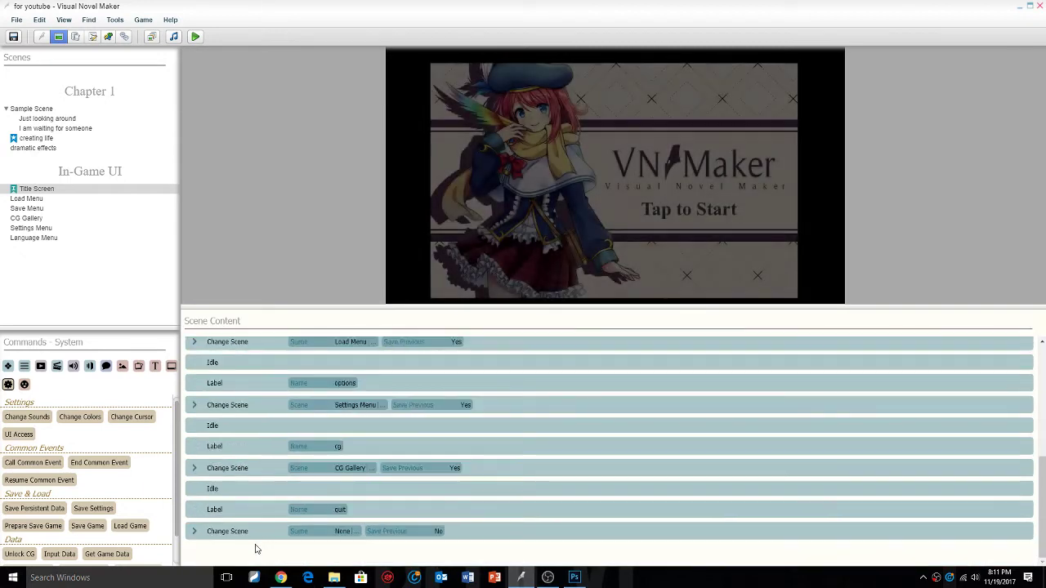
click(279, 533)
text(pay)
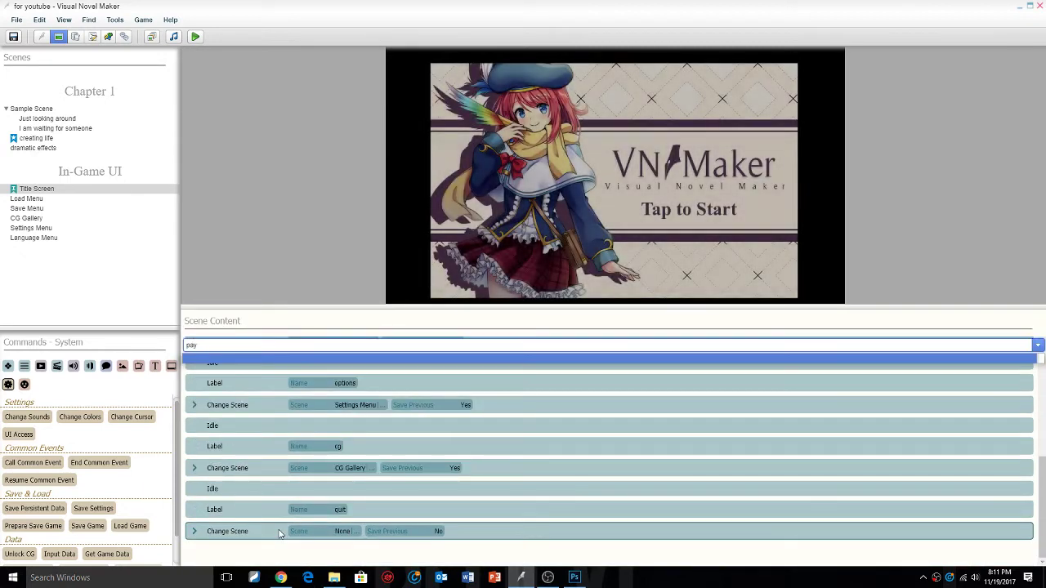
key(BackSpace)
key(BackSpace)
text(lay)
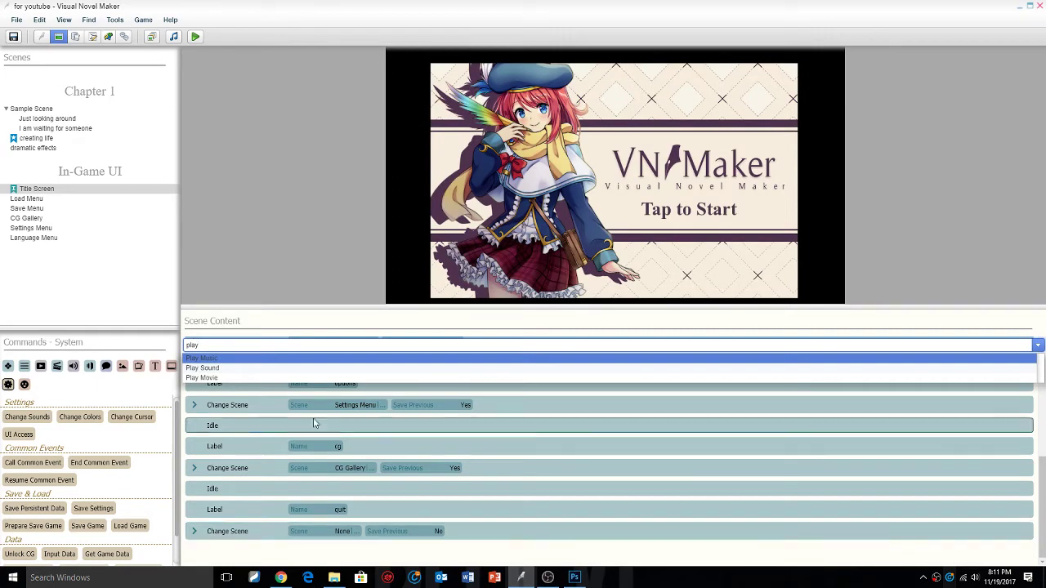
click(262, 378)
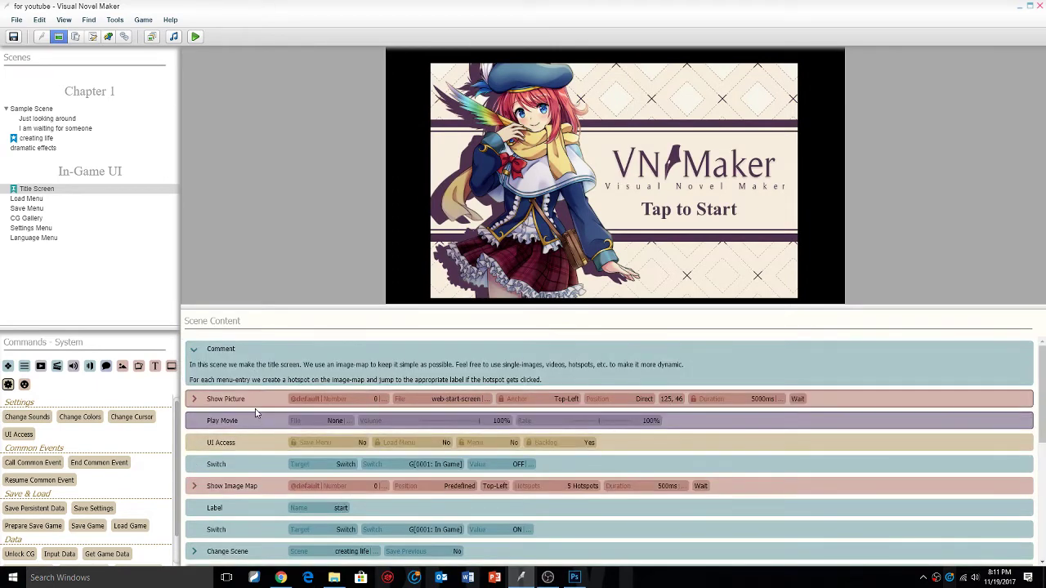
drag(255, 413, 311, 402)
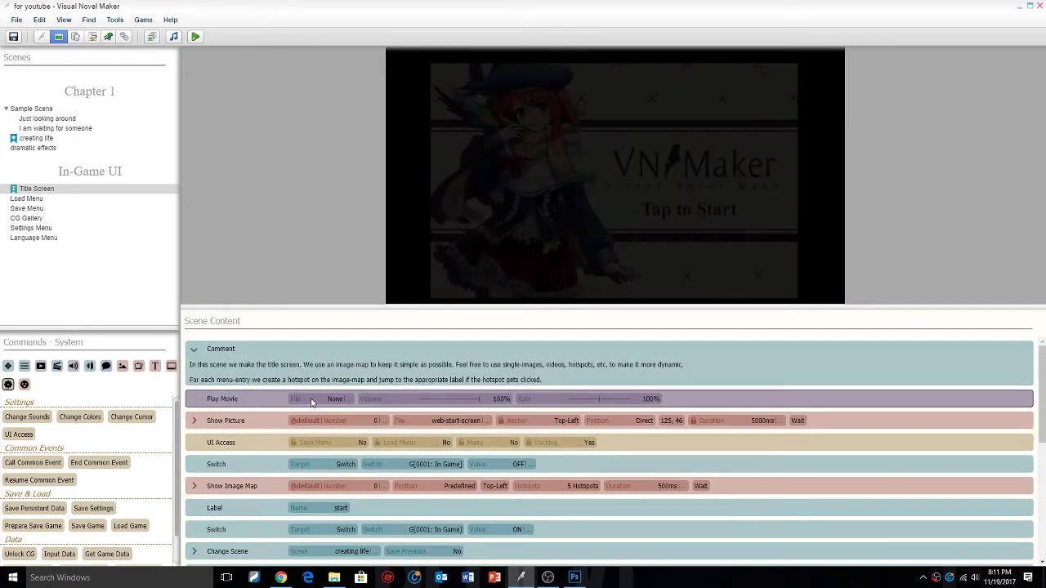
Assign the blizzard.webmhd movie to the Play Movie command and set its rate to 118%.
click(311, 402)
click(382, 261)
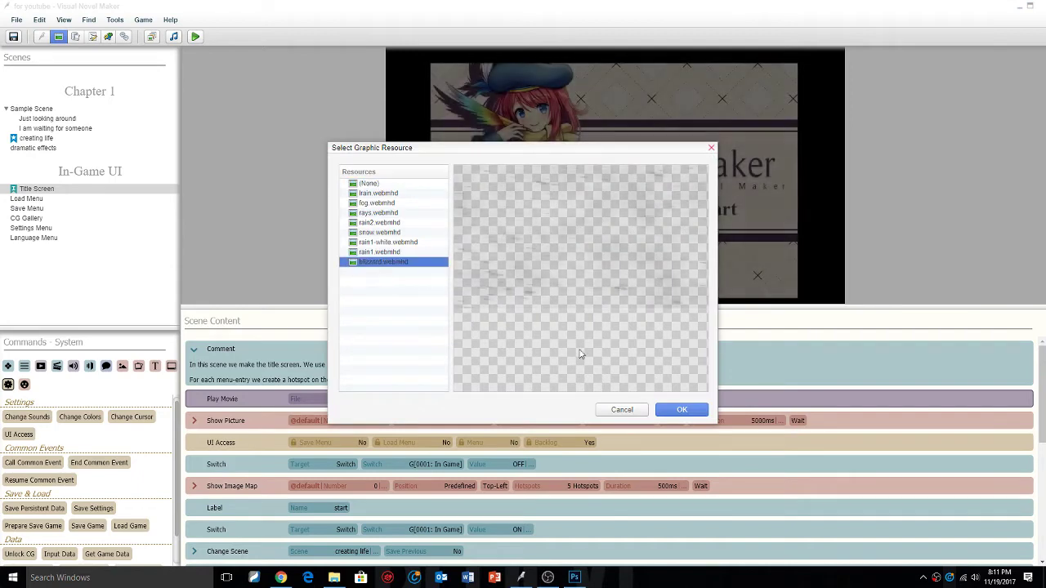
click(682, 410)
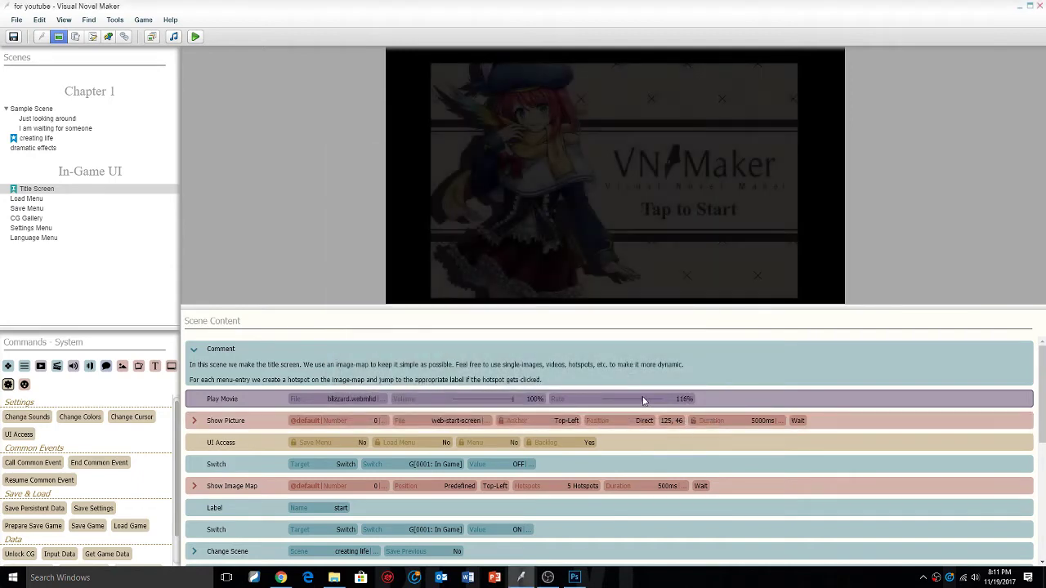
drag(643, 401, 644, 400)
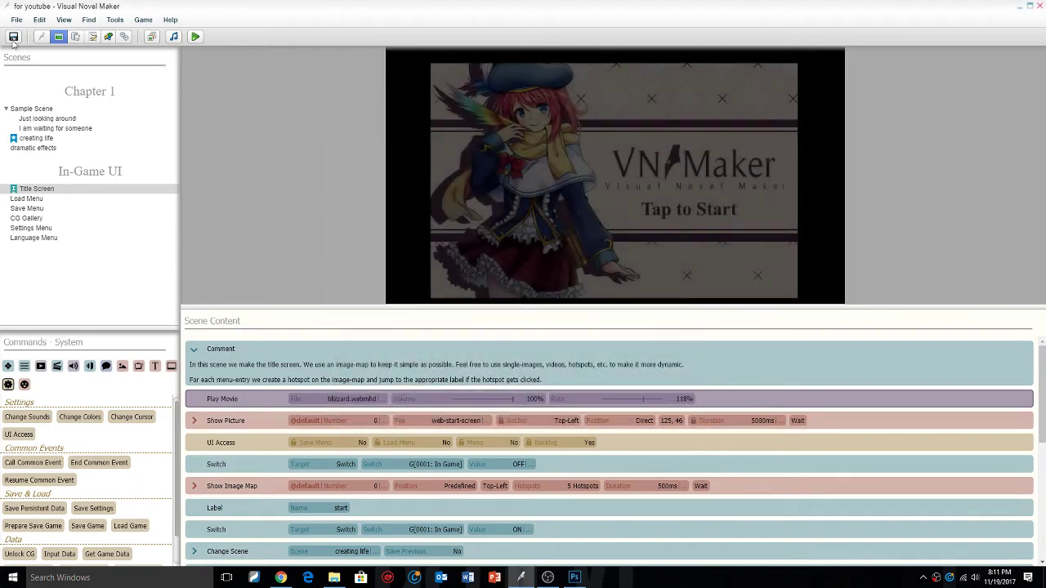
Save the project, playtest the movie and picture intro, and quit from the title menu.
click(12, 38)
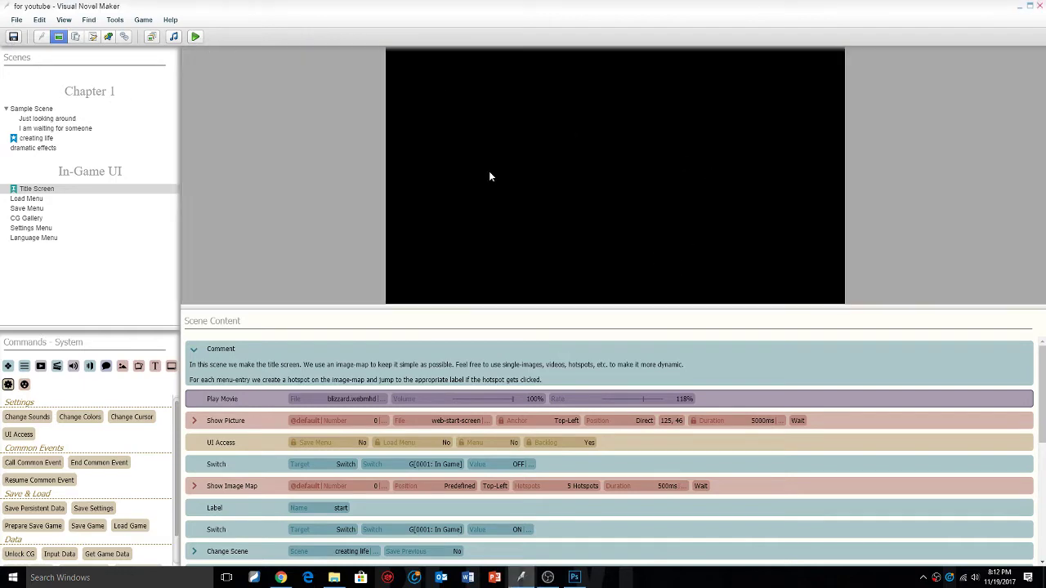
key(F5)
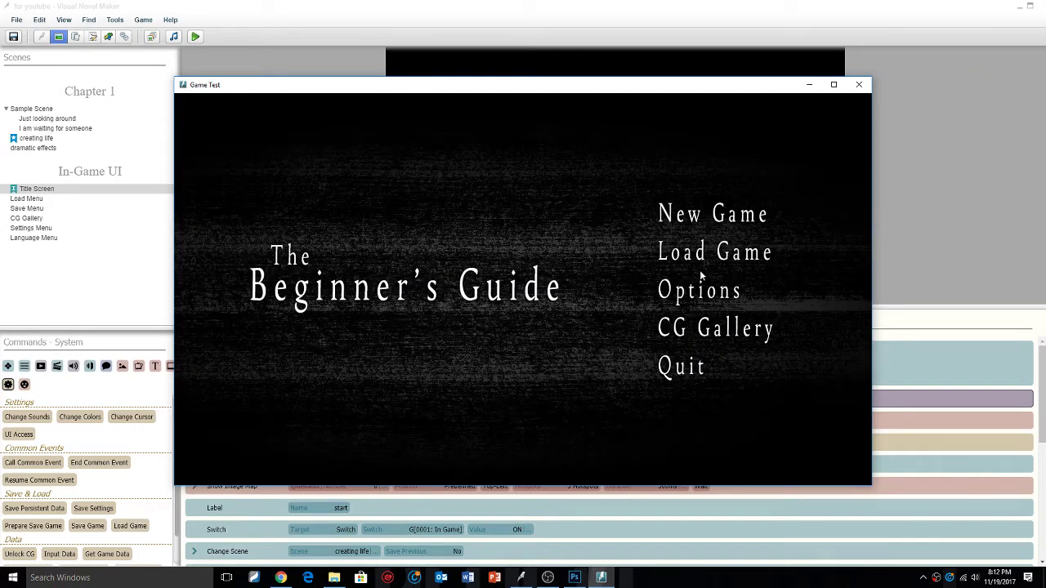
click(679, 368)
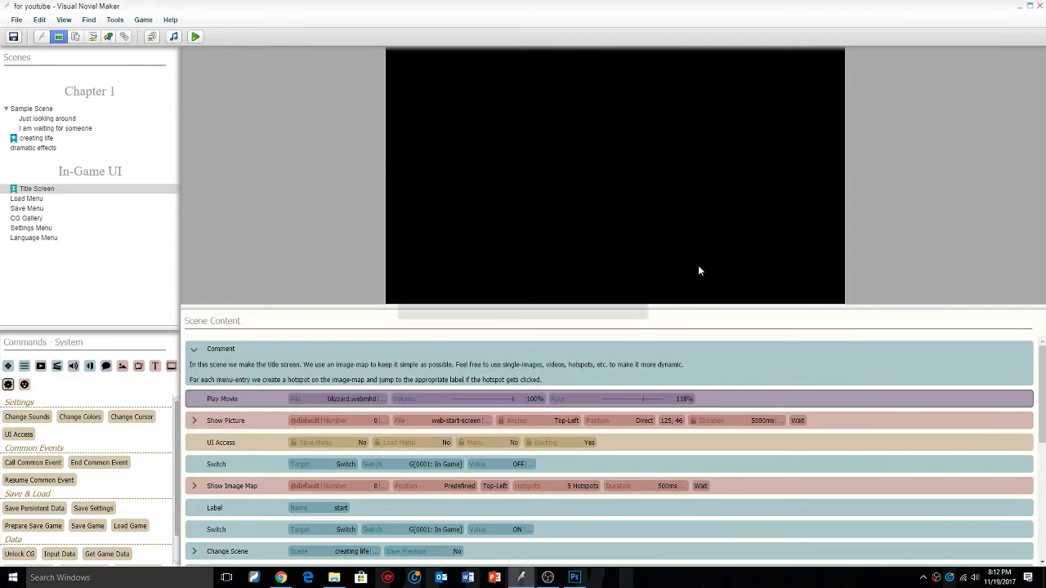
Delete the Play Movie and Show Picture commands from the Title Screen scene and save the project.
right_click(276, 394)
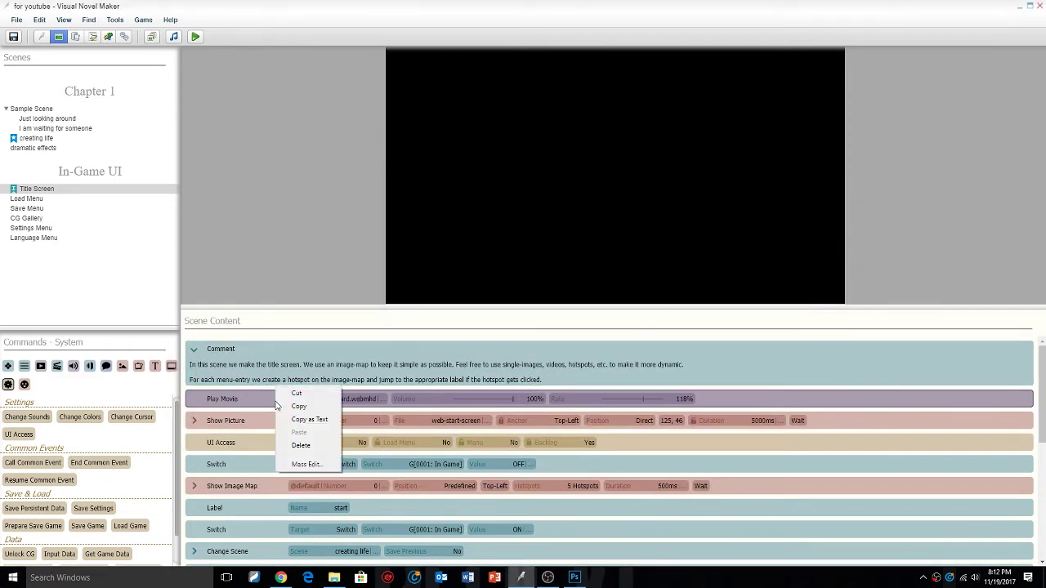
click(300, 445)
right_click(270, 399)
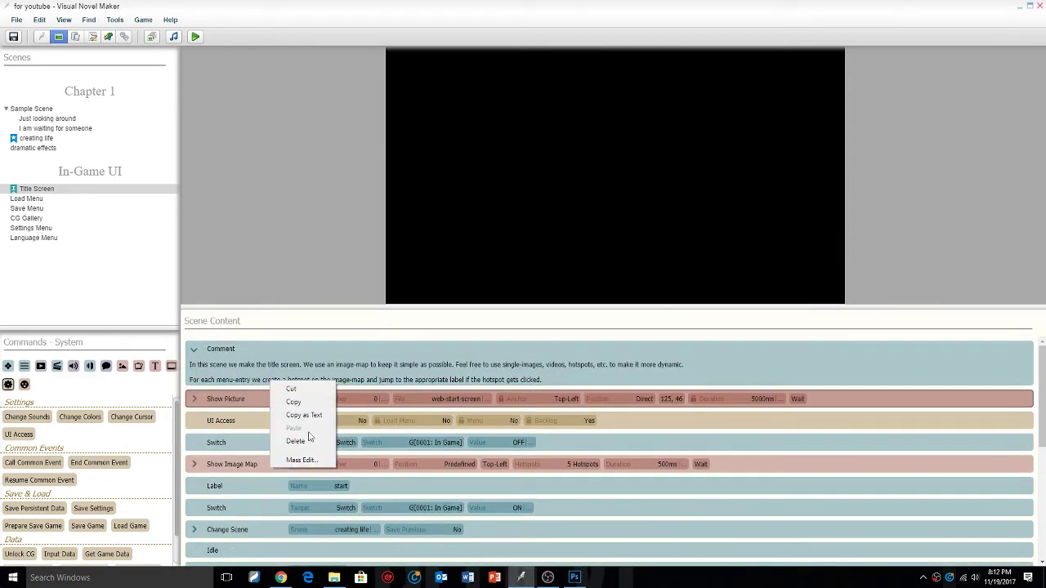
click(308, 442)
click(12, 36)
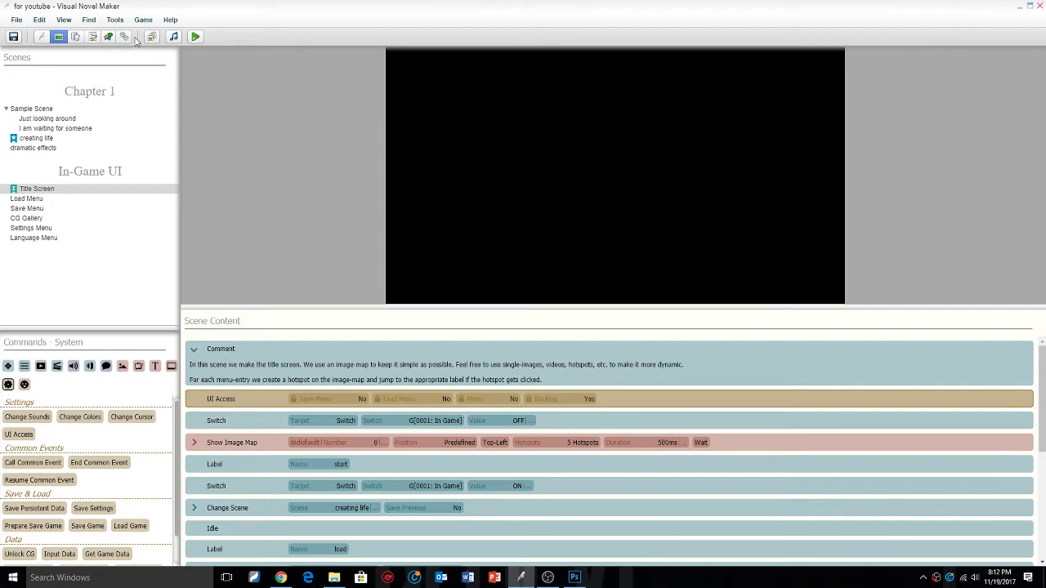
Examine the title screen, language screen and menu background graphics in the database's System record, and return to the Title Screen scene.
click(75, 37)
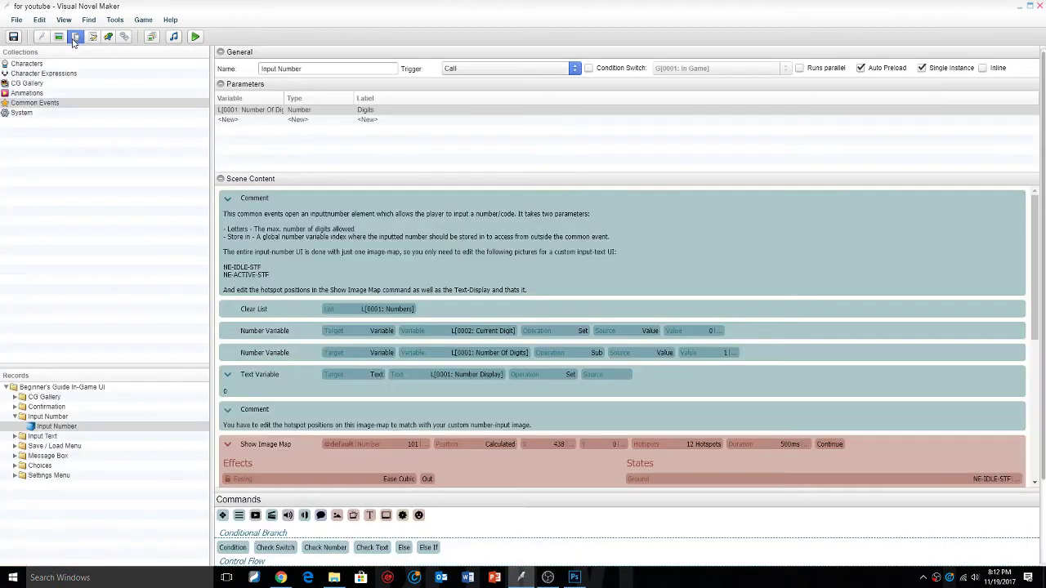
click(49, 114)
scroll(409, 264, down, 6)
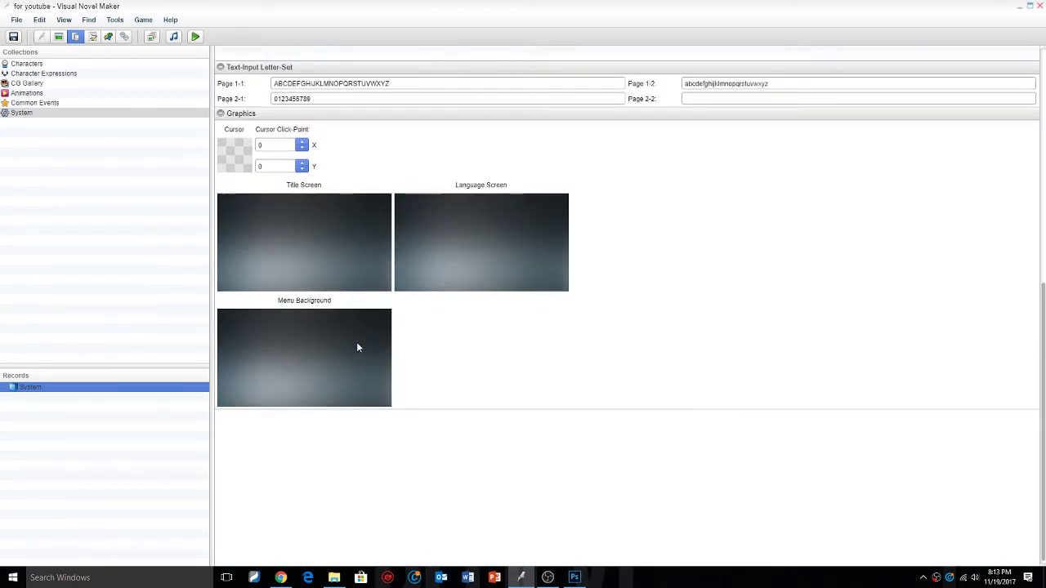
click(58, 39)
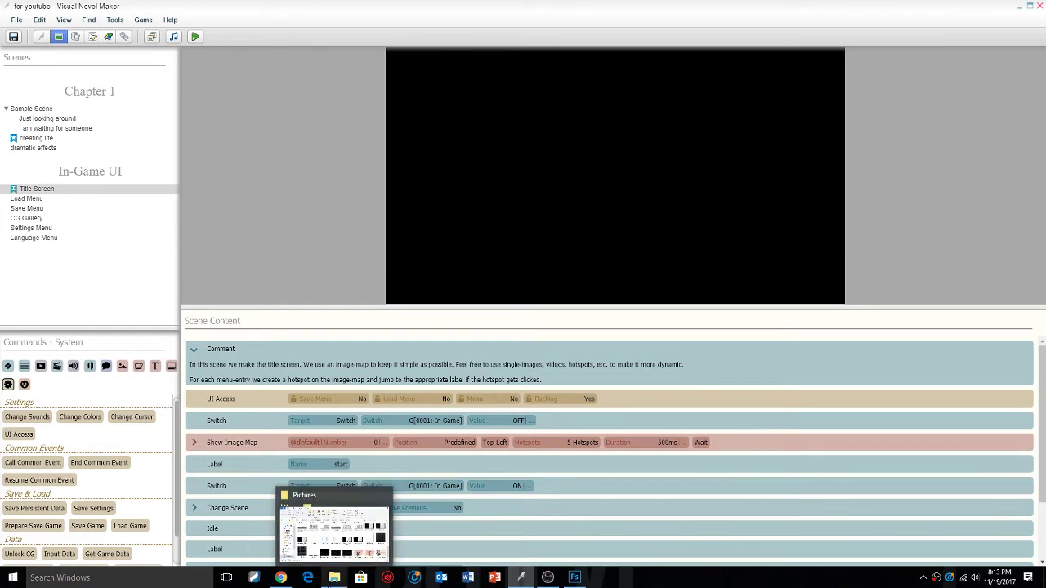
Switch to Photoshop and open titlescreen_idle from the project's Graphics\Pictures folder as a new document.
click(335, 578)
drag(444, 171, 439, 153)
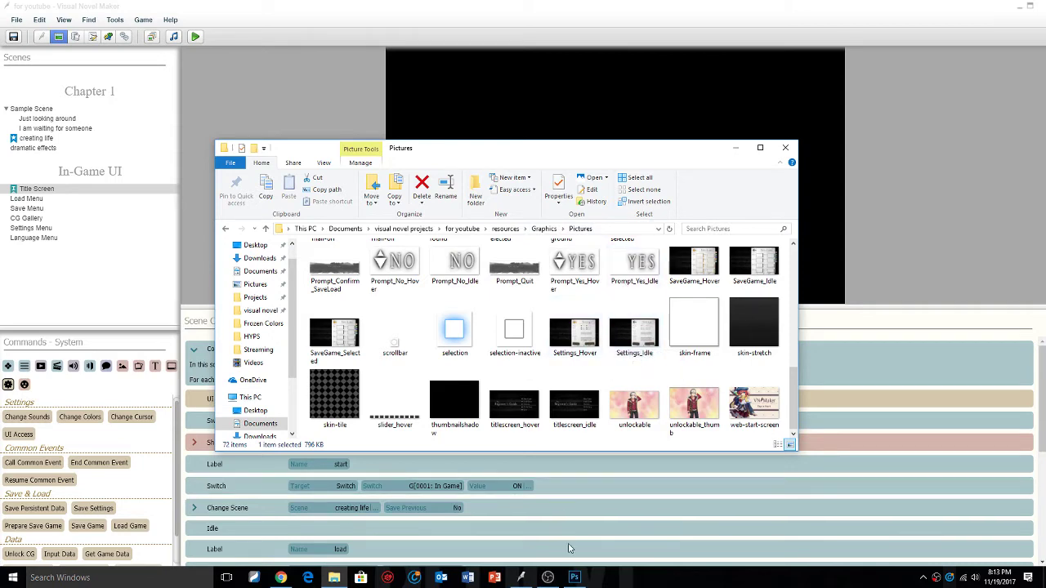
mouse_move(574, 578)
click(550, 525)
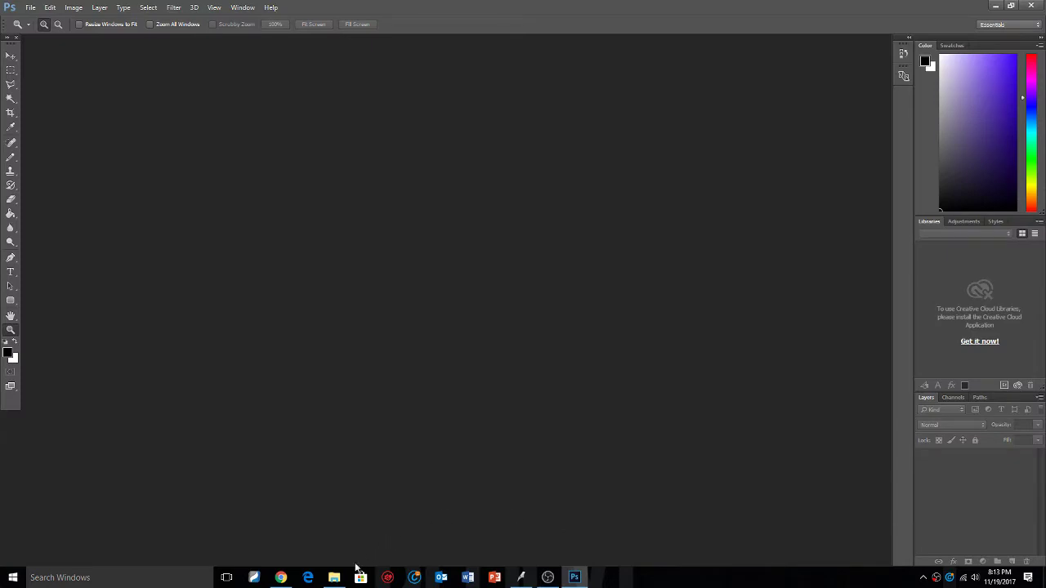
click(335, 578)
drag(503, 150, 350, 131)
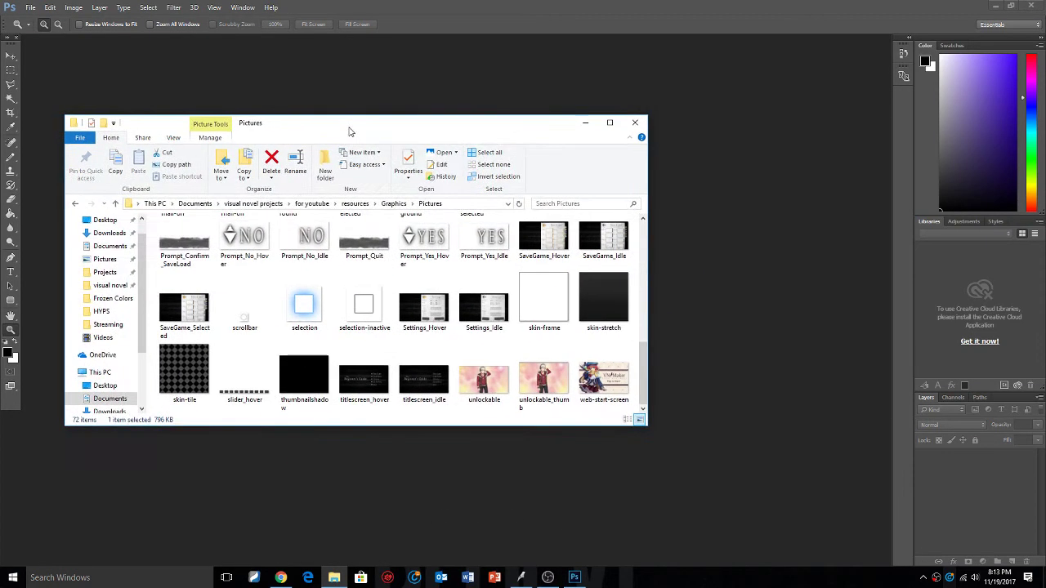
mouse_move(639, 368)
mouse_down()
mouse_move(635, 307)
mouse_move(628, 371)
mouse_up()
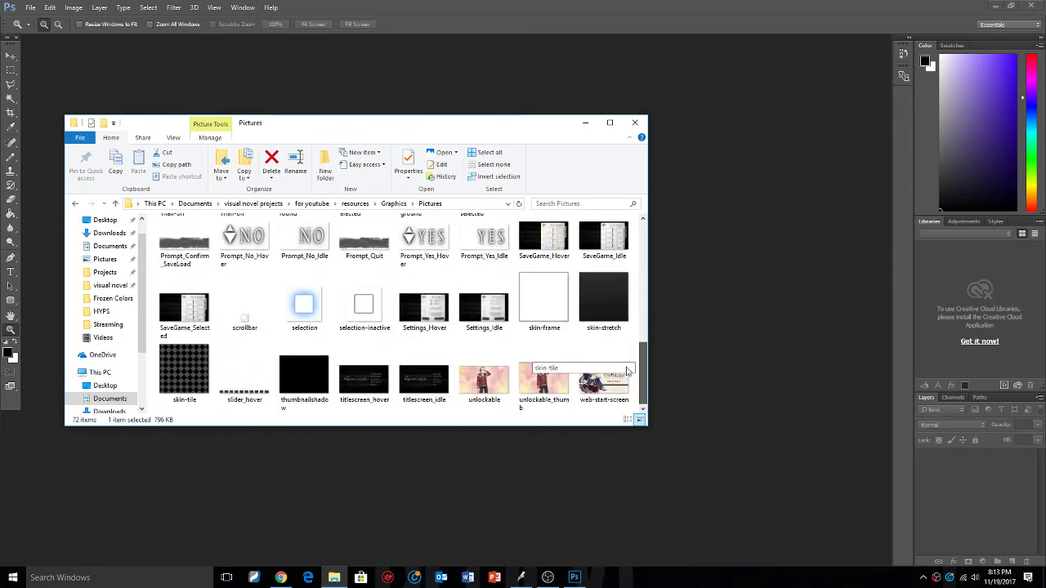
drag(424, 380, 717, 242)
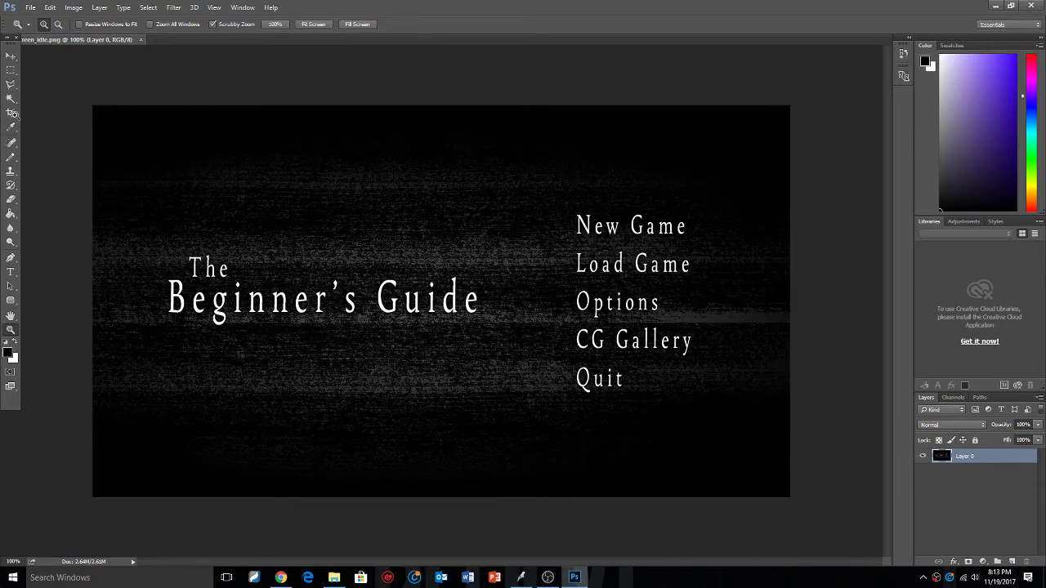
click(101, 8)
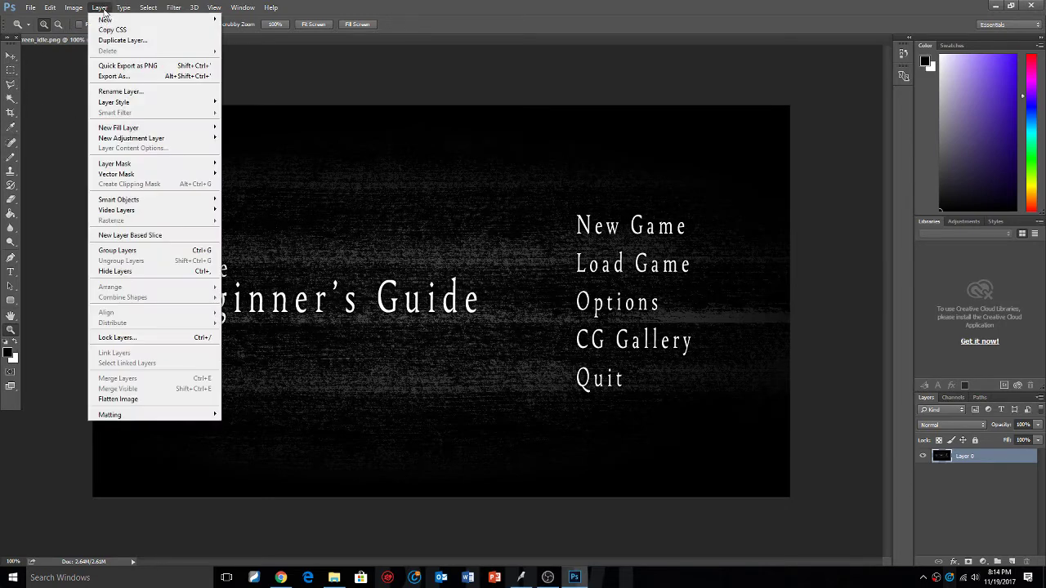
click(173, 7)
click(173, 8)
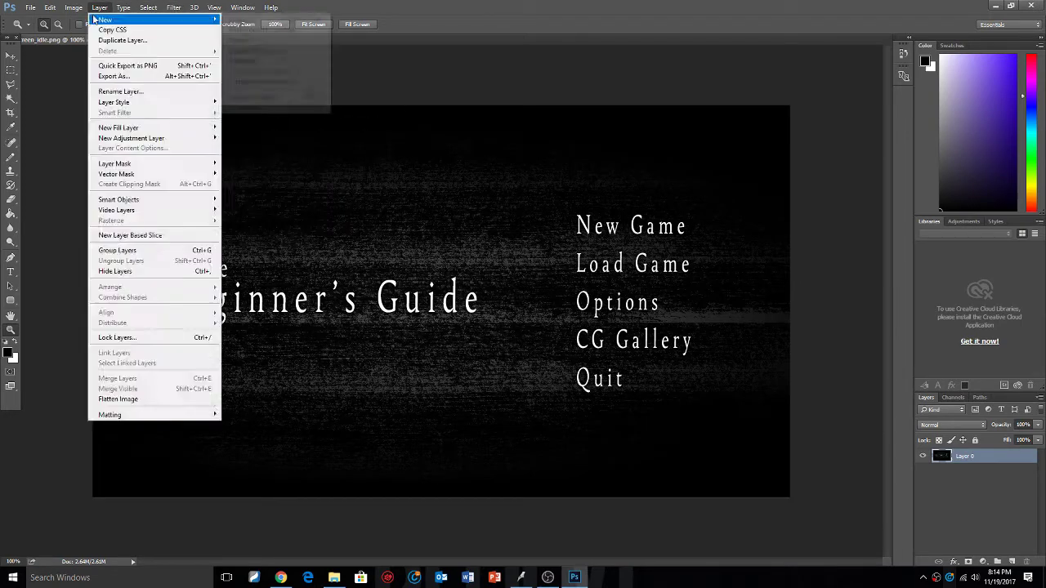
mouse_move(79, 10)
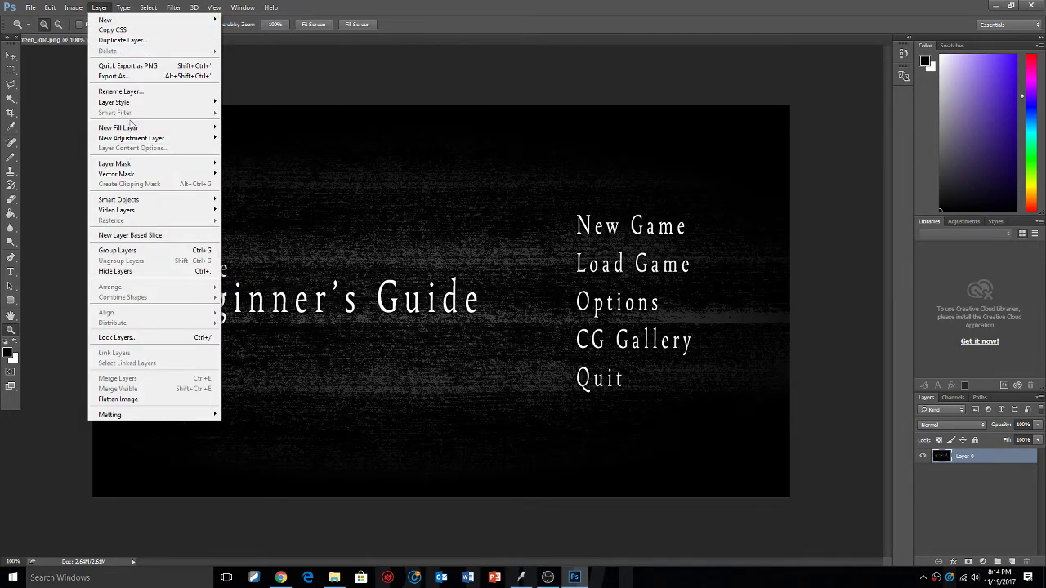
Try warping the title and menu lettering with the Liquify filter at brush size 235, and cancel the filter.
mouse_move(167, 14)
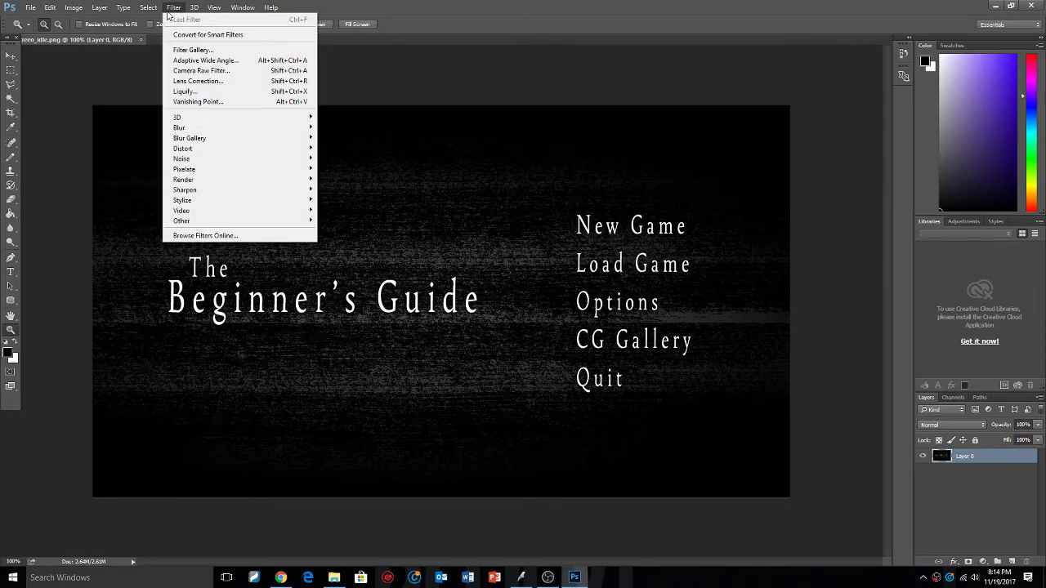
click(211, 92)
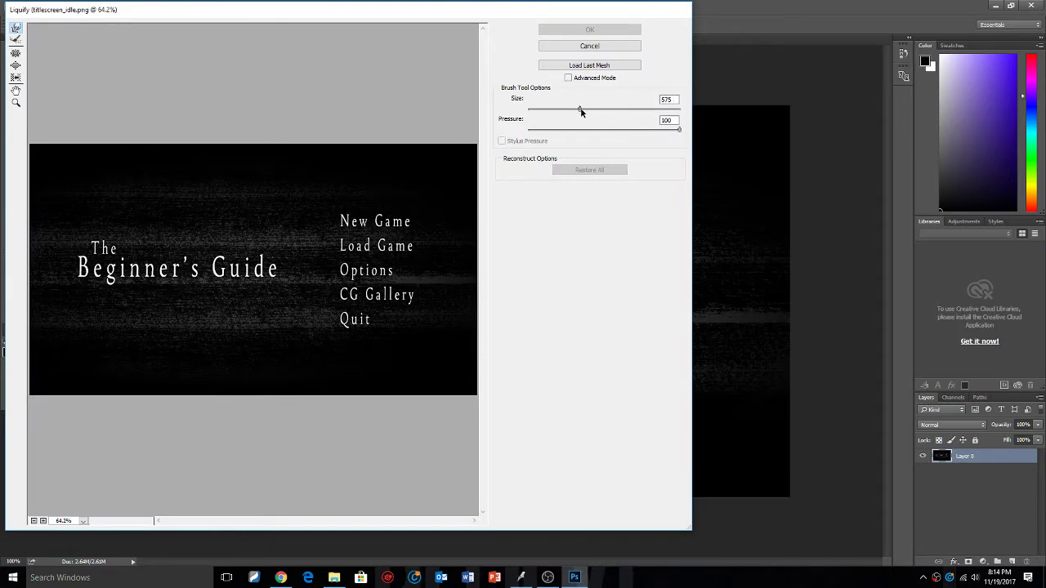
drag(581, 112, 567, 110)
mouse_move(253, 278)
mouse_down()
mouse_move(183, 236)
mouse_move(238, 242)
mouse_move(126, 203)
mouse_move(72, 252)
mouse_move(183, 363)
mouse_up()
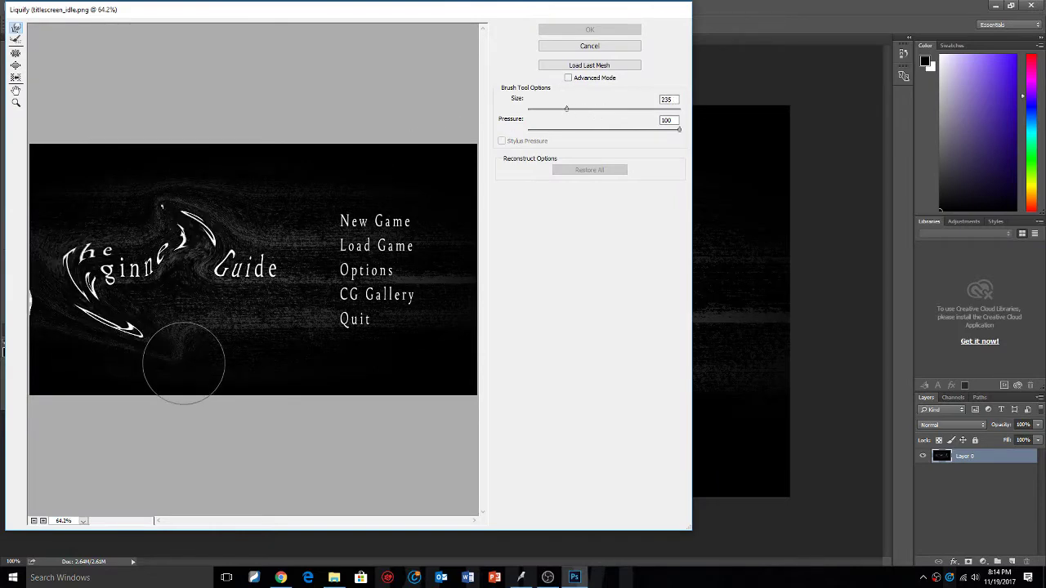
mouse_move(370, 307)
mouse_down()
mouse_move(322, 219)
mouse_move(289, 197)
mouse_move(383, 196)
mouse_move(396, 171)
mouse_up()
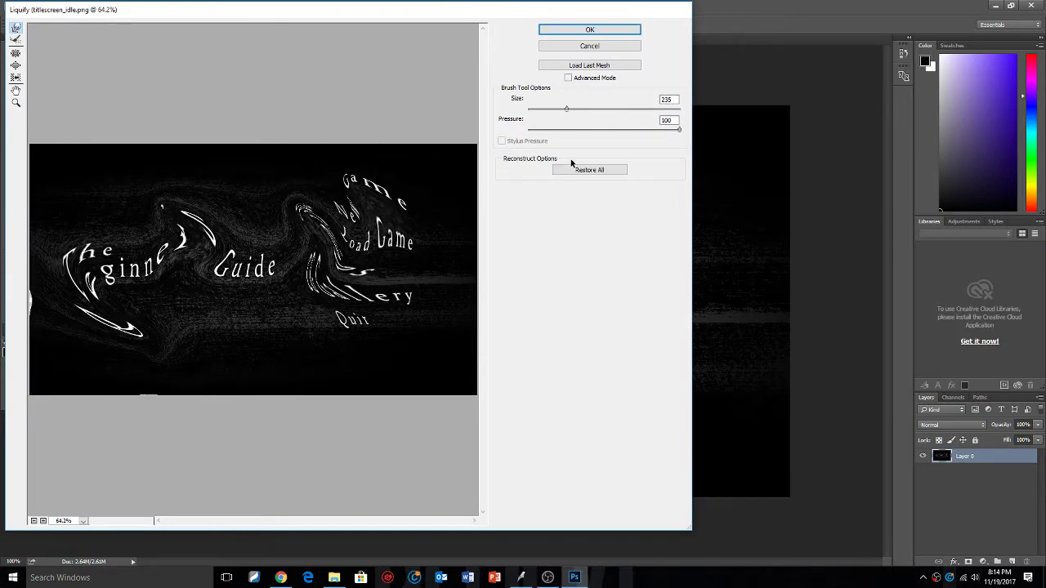
click(601, 48)
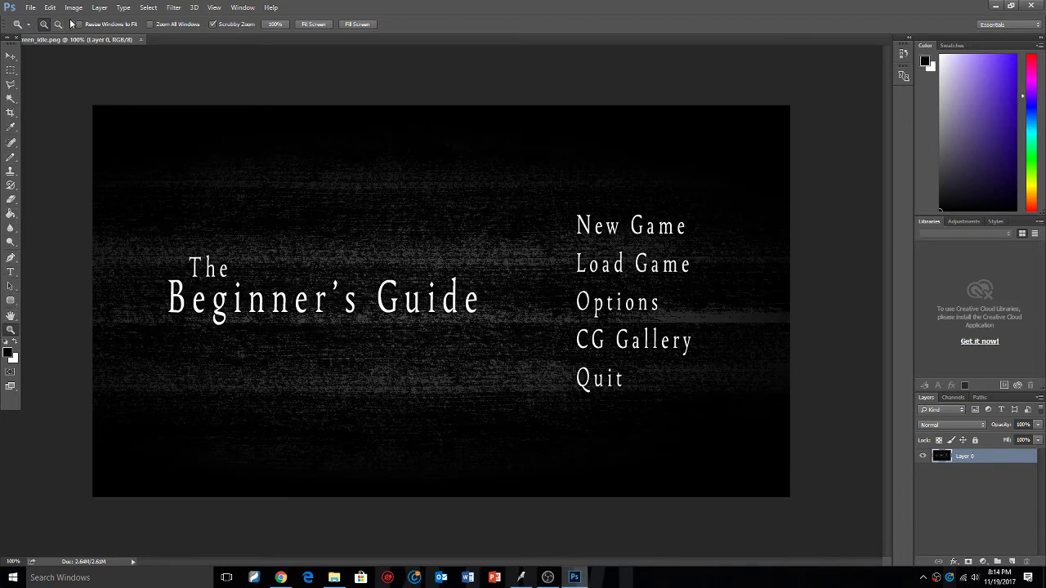
Try several black-to-white linear gradients over the image layer, finishing with black covering the upper half.
click(10, 214)
click(46, 213)
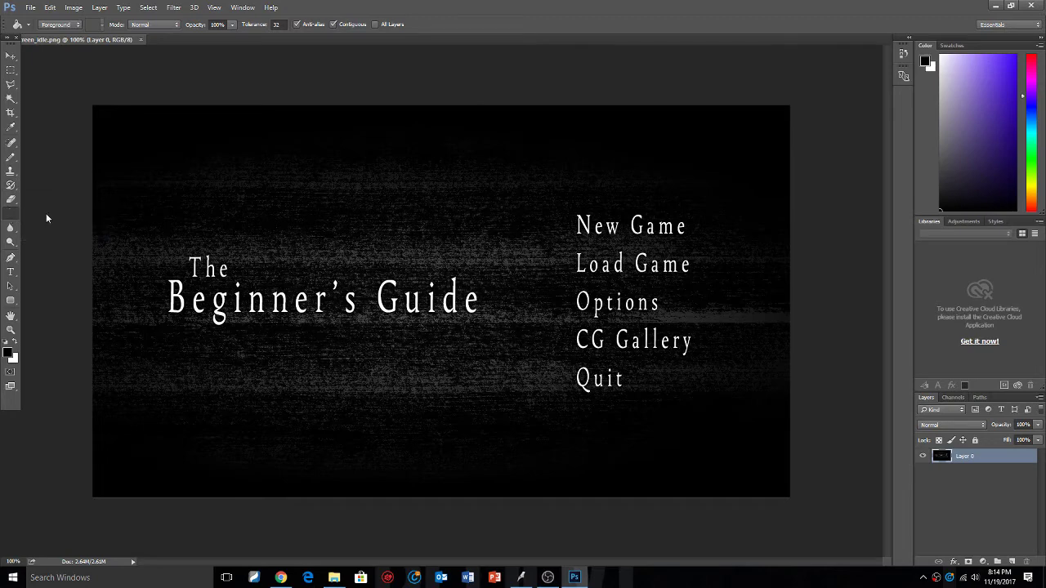
drag(285, 274, 156, 151)
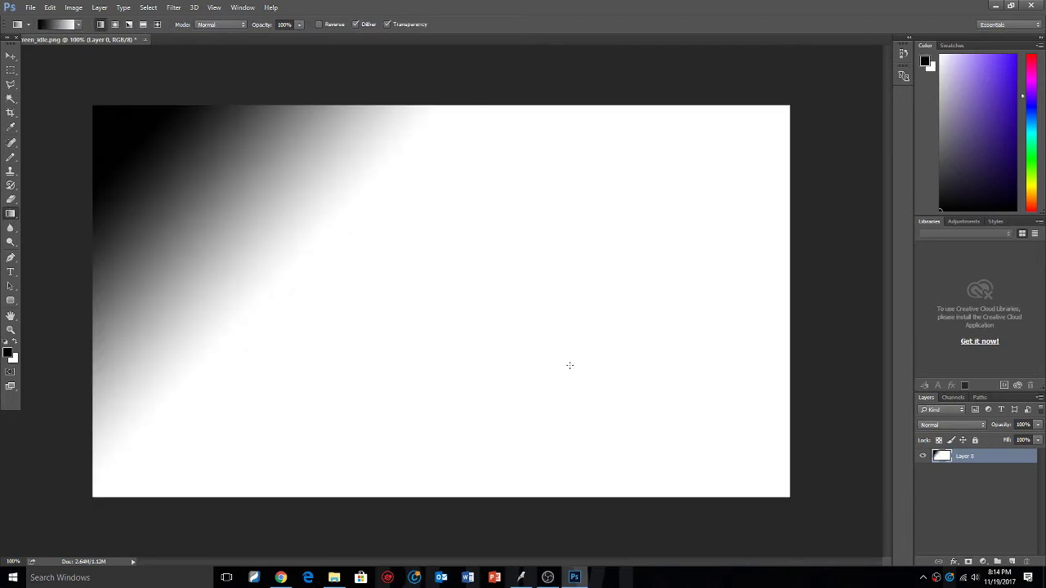
drag(569, 365, 522, 336)
mouse_move(459, 274)
mouse_down()
mouse_move(484, 281)
mouse_move(432, 301)
mouse_move(435, 311)
mouse_up()
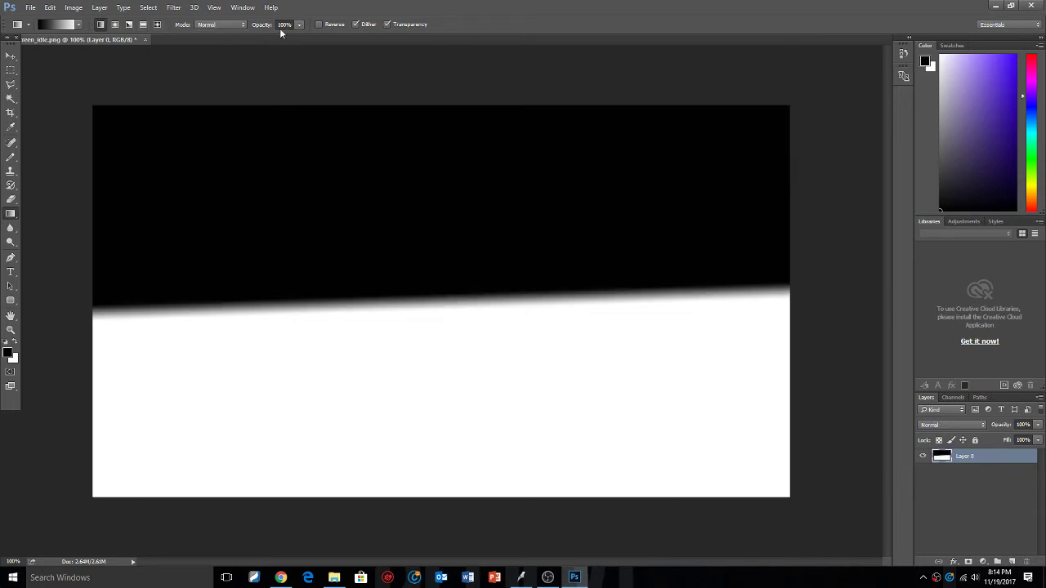
Fill the image layer with a black-to-white radial gradient whose dark centre lies near the middle of the canvas.
click(114, 23)
drag(353, 214, 524, 362)
drag(255, 184, 706, 483)
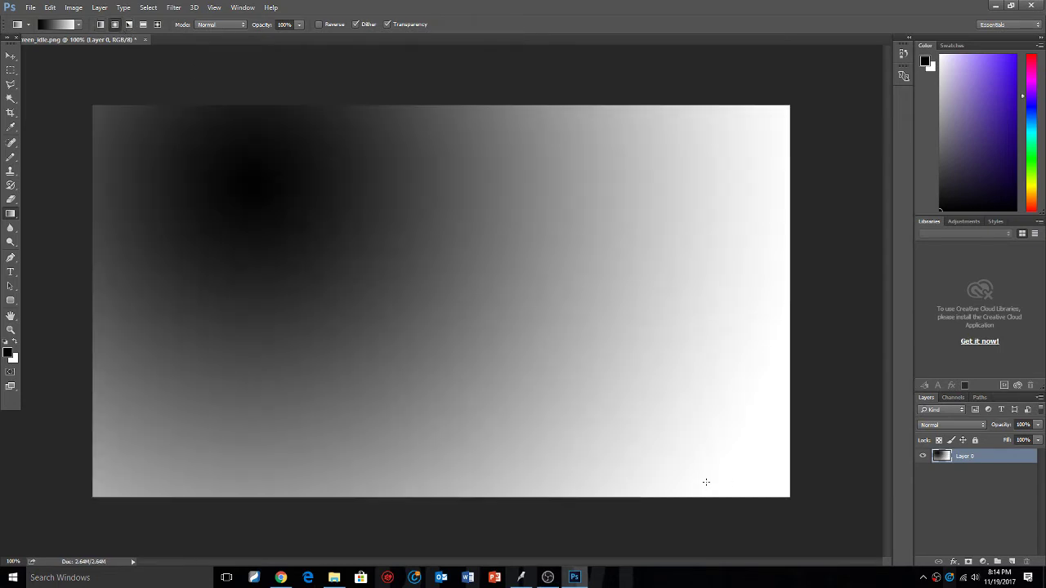
drag(527, 362, 590, 396)
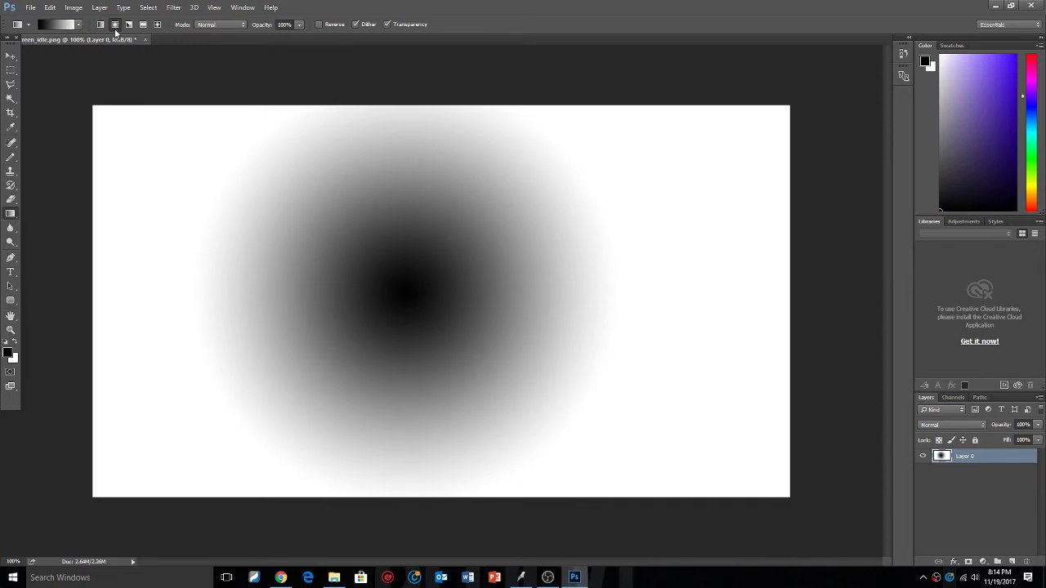
Examine the menu entry layout of the original titlescreen_idle image in the Photos viewer and return to Photoshop.
click(12, 57)
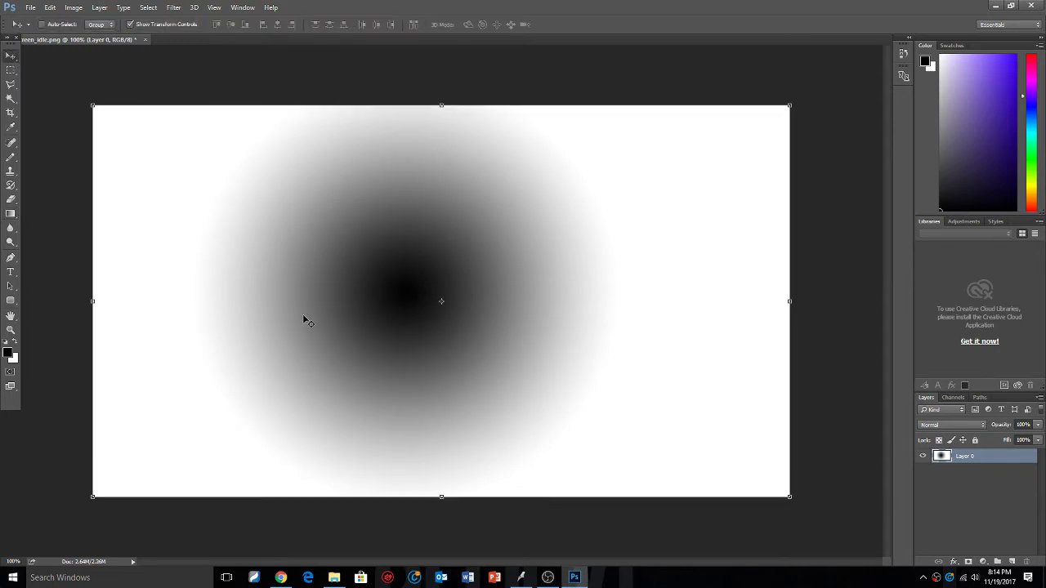
click(334, 576)
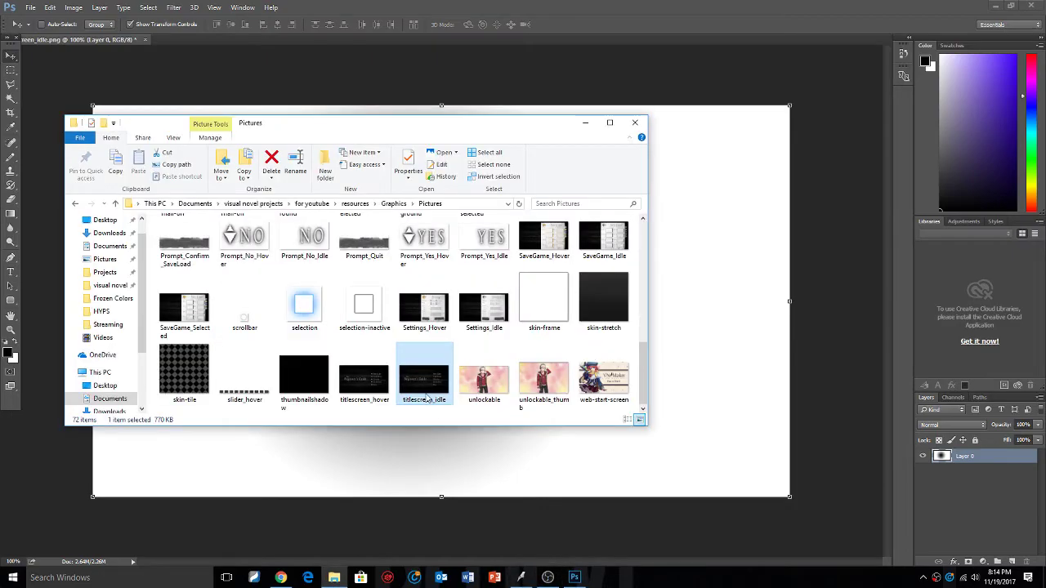
double_click(402, 391)
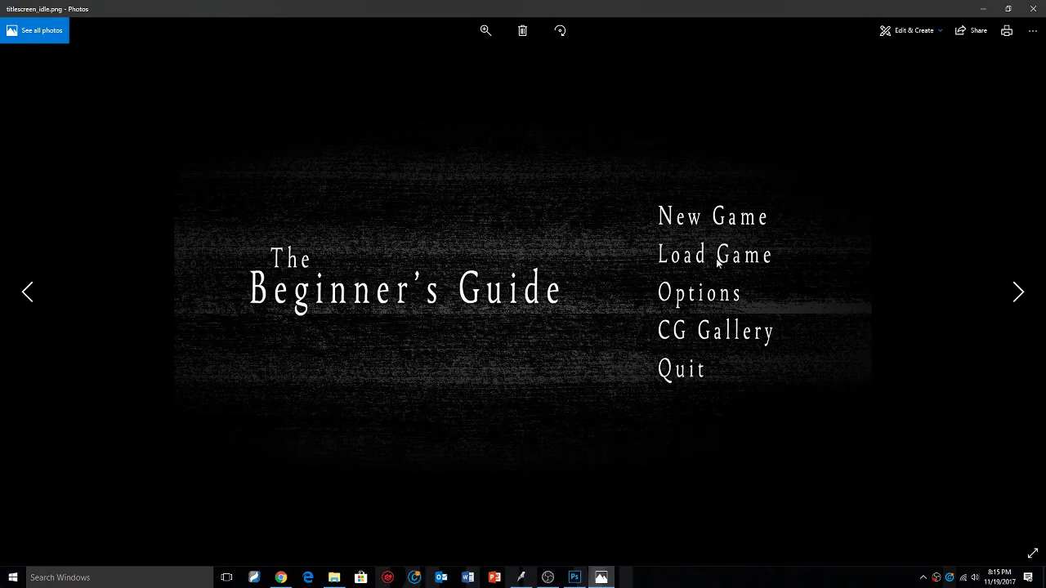
click(603, 573)
click(707, 185)
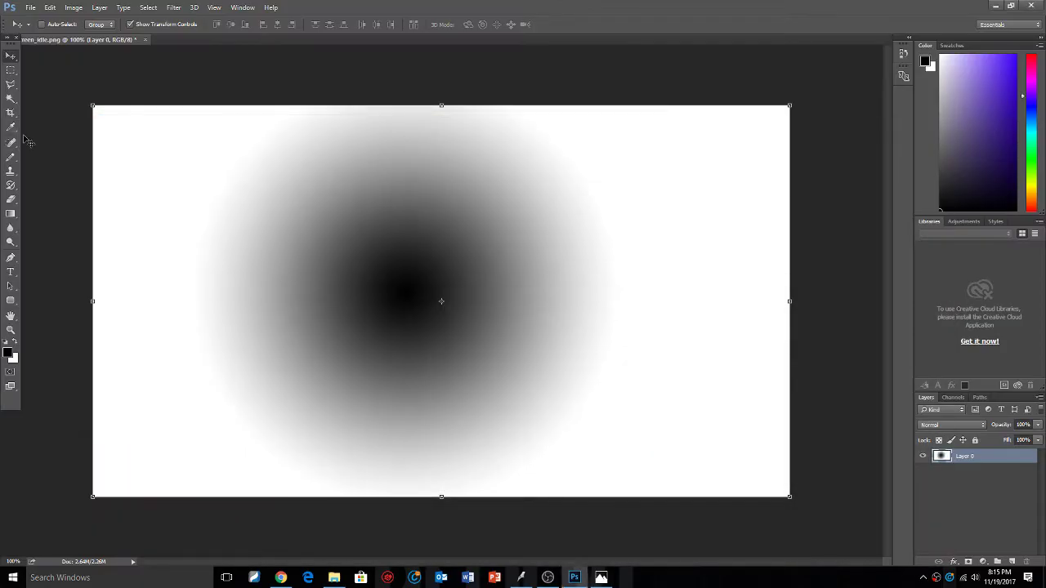
Add the text "New" at 50 pt in Old English Text MT to the upper right area of the canvas.
click(10, 272)
click(528, 194)
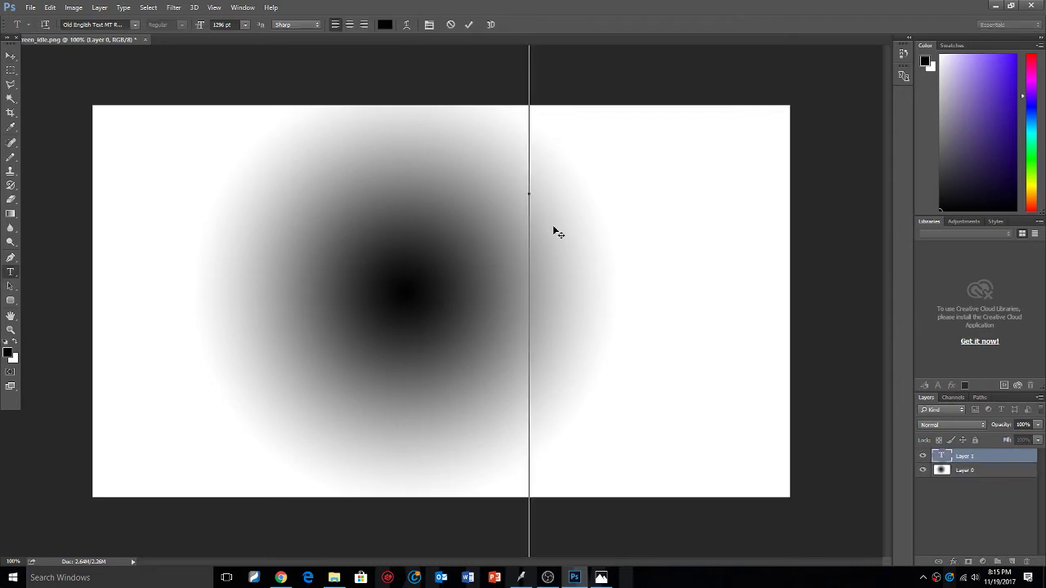
click(222, 25)
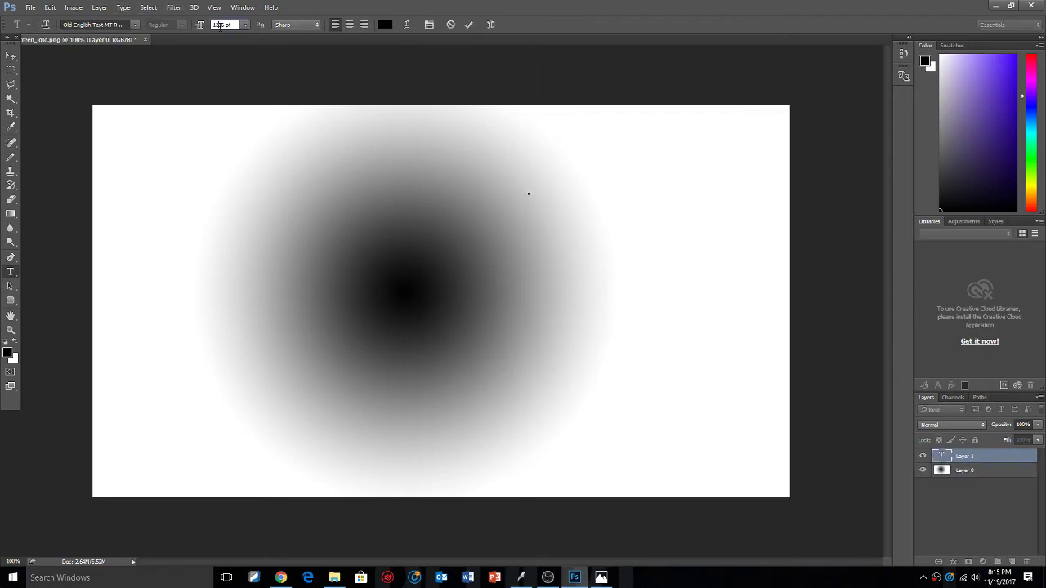
text(50)
key(Return)
text(B)
key(BackSpace)
text(New)
Set the size of the whole "New" text to 20 pt.
click(224, 25)
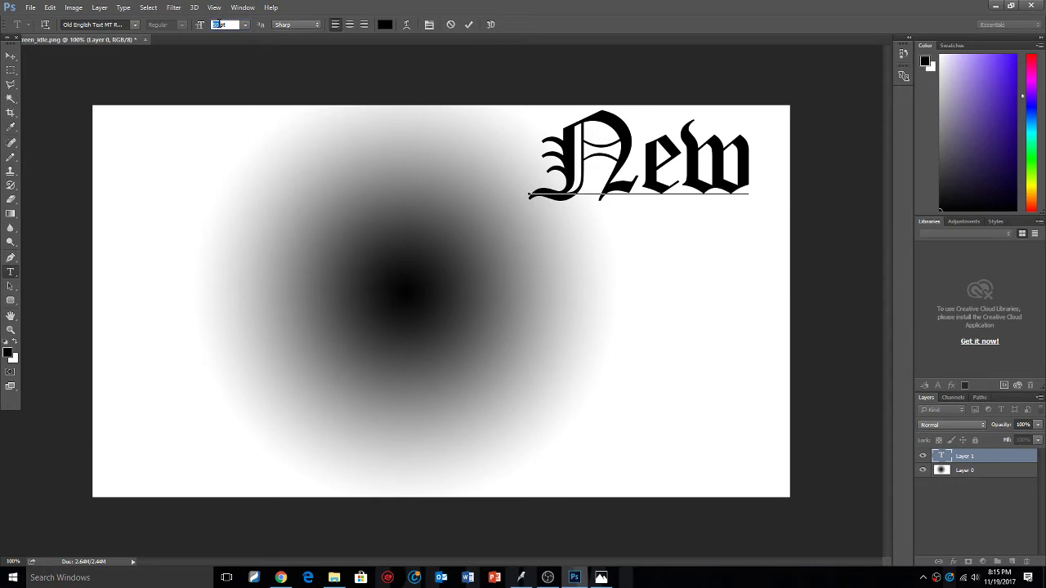
key(Return)
double_click(637, 139)
click(221, 25)
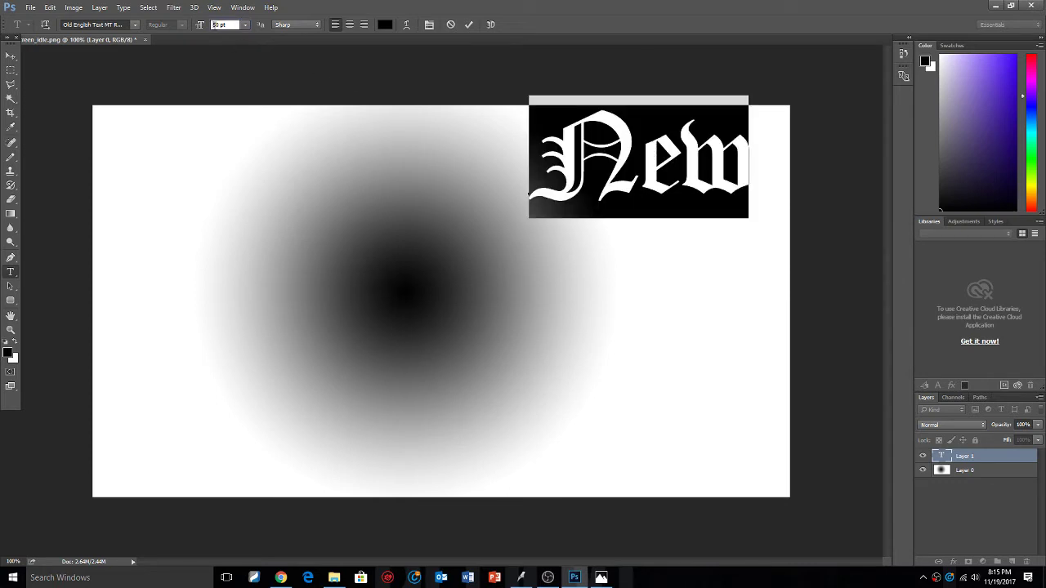
text(20)
key(Return)
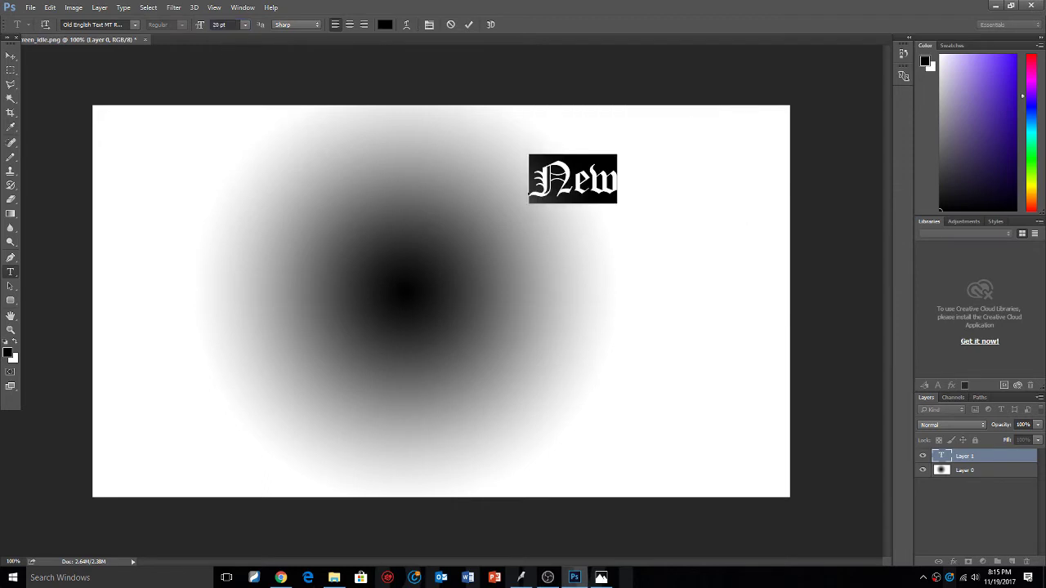
Move the "New" text slightly down and to the right, onto the white area beside the gradient.
click(9, 57)
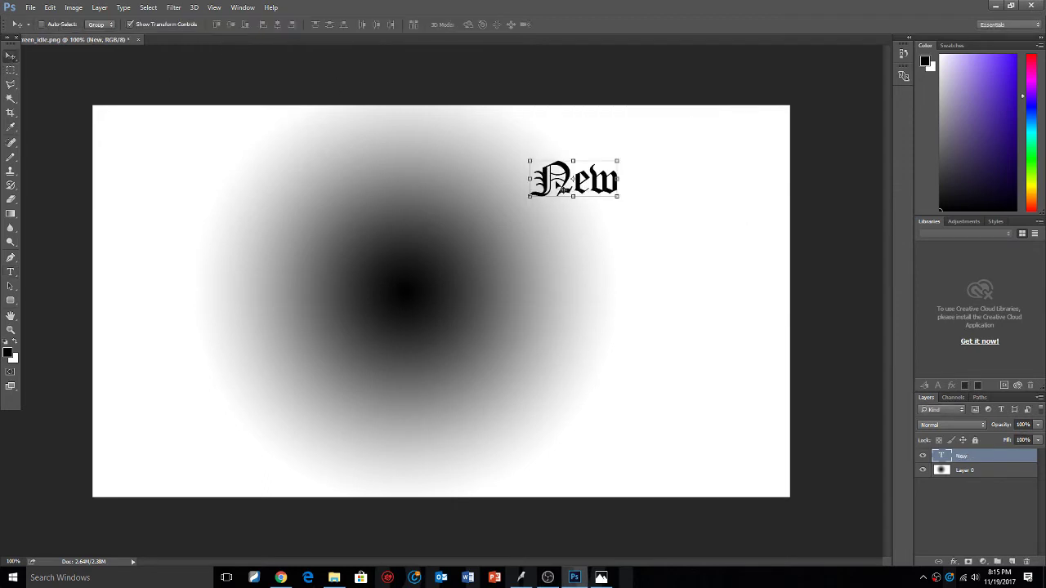
drag(561, 188, 613, 214)
click(613, 215)
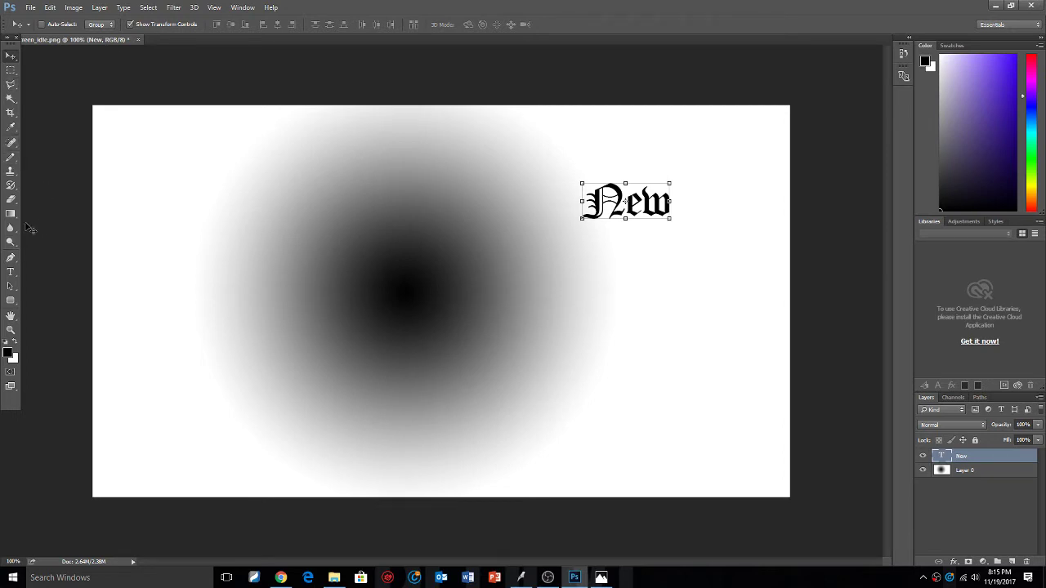
Change the font of the "New" text to MV Boli Regular.
click(10, 271)
click(135, 25)
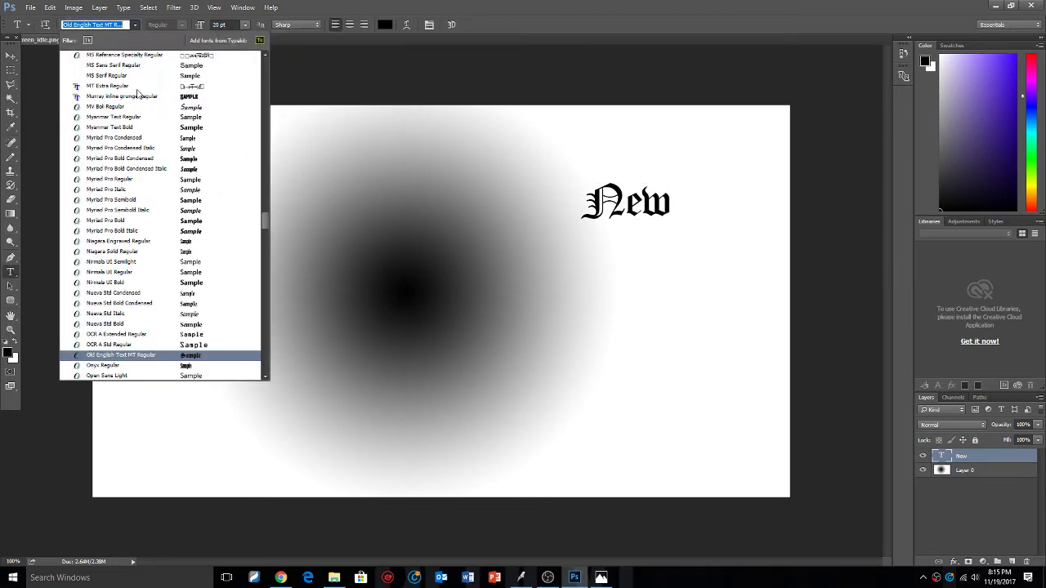
click(135, 128)
double_click(648, 207)
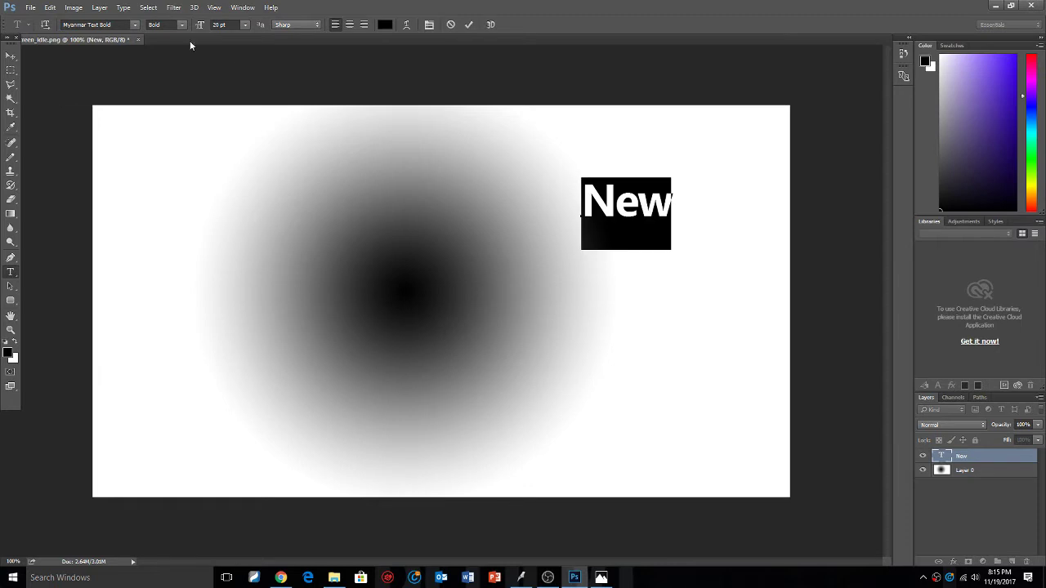
click(136, 26)
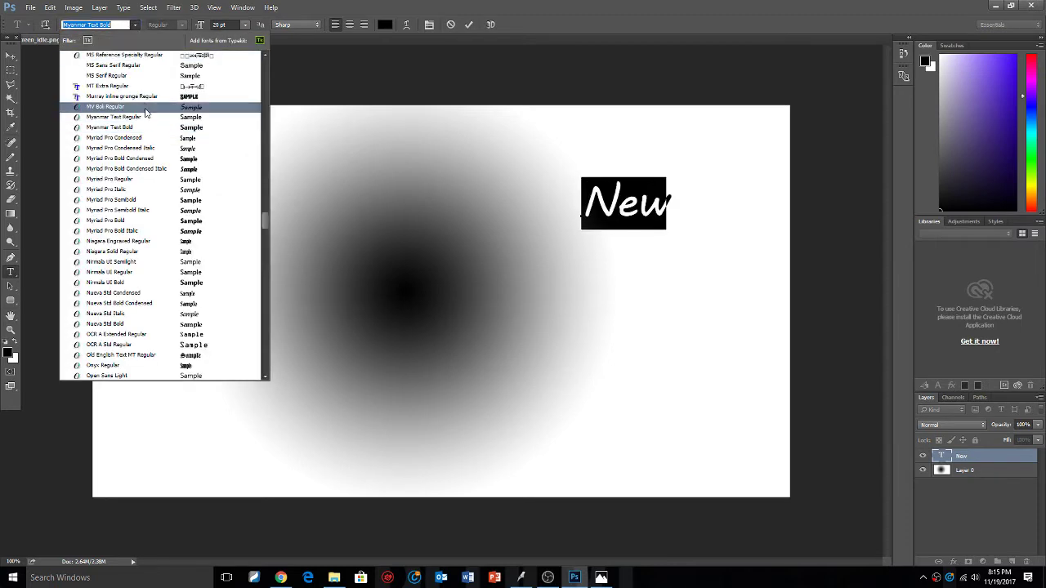
click(148, 106)
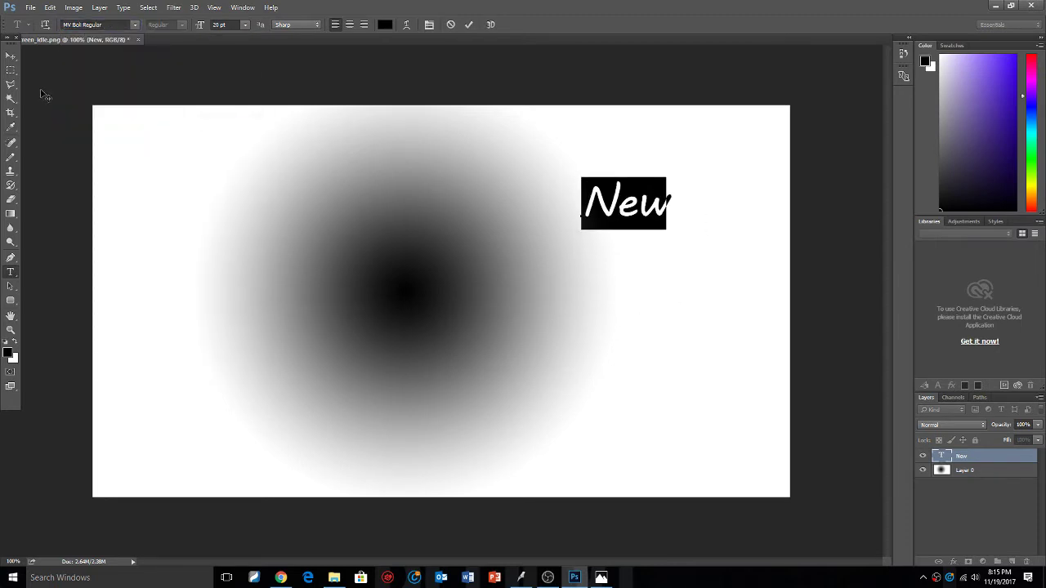
click(11, 56)
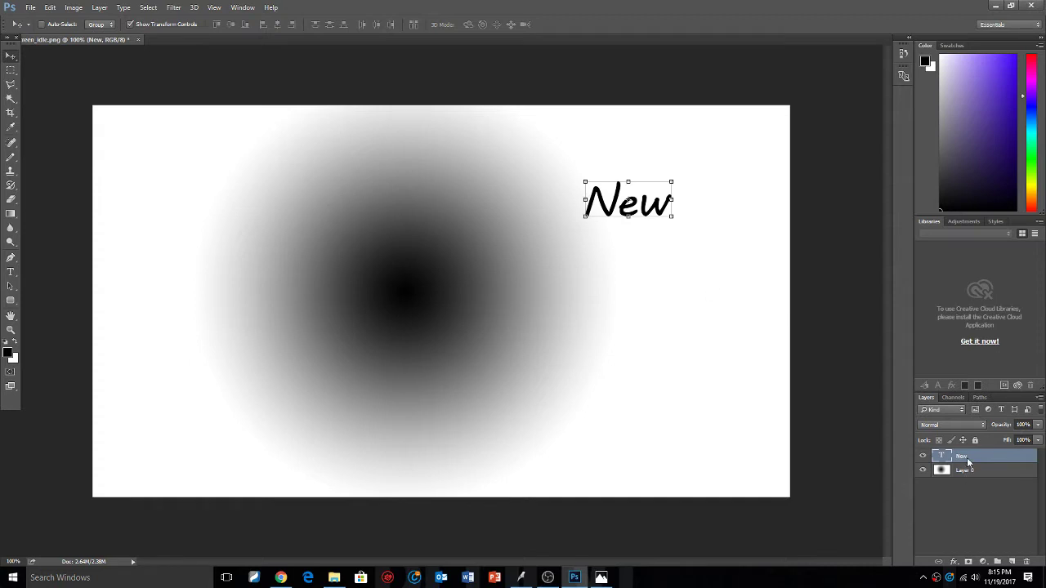
Duplicate the "New" text layer and place the copy directly below the original text.
right_click(968, 463)
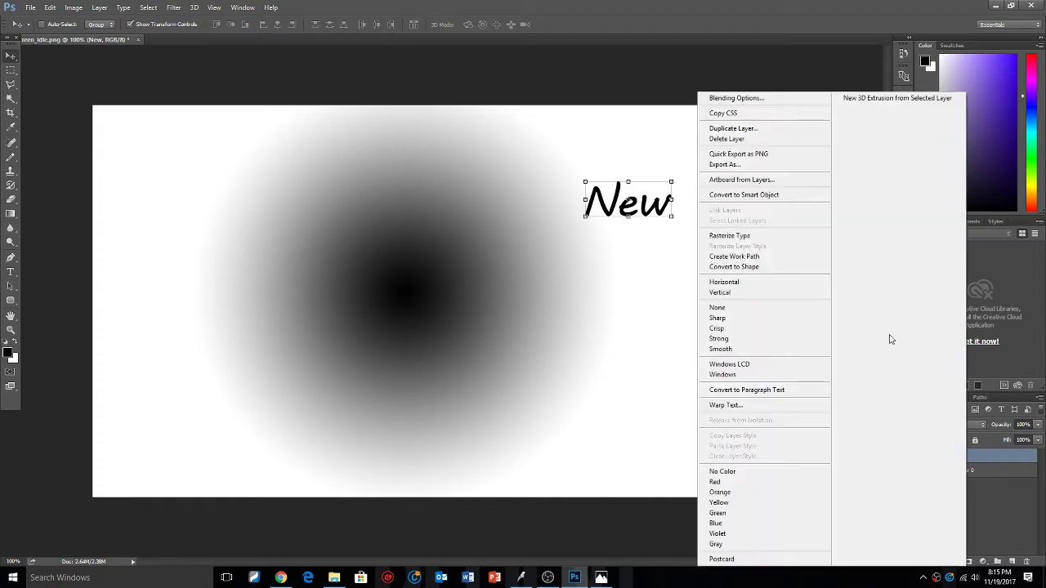
click(724, 131)
click(443, 168)
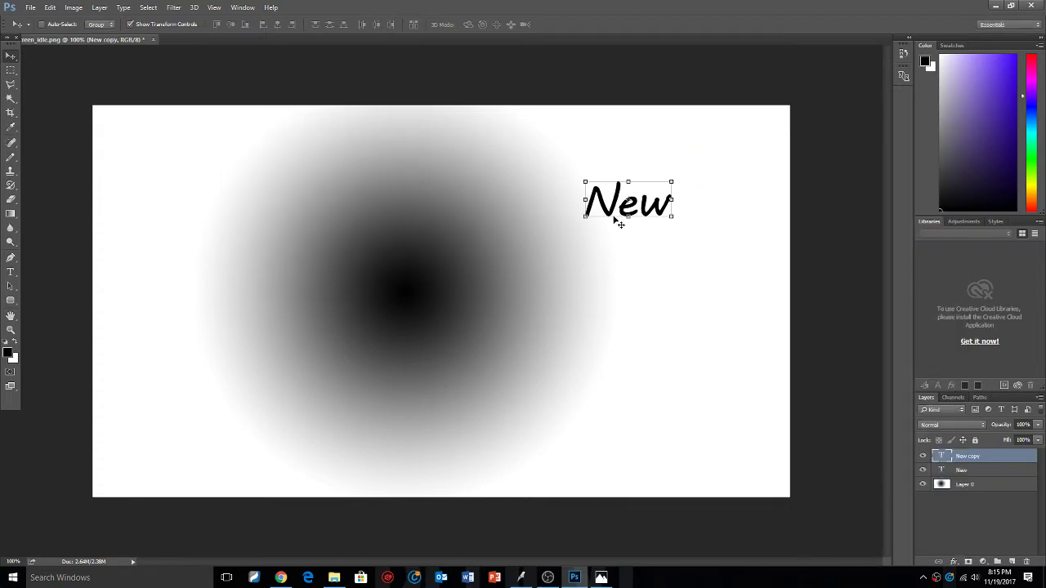
drag(619, 217, 635, 295)
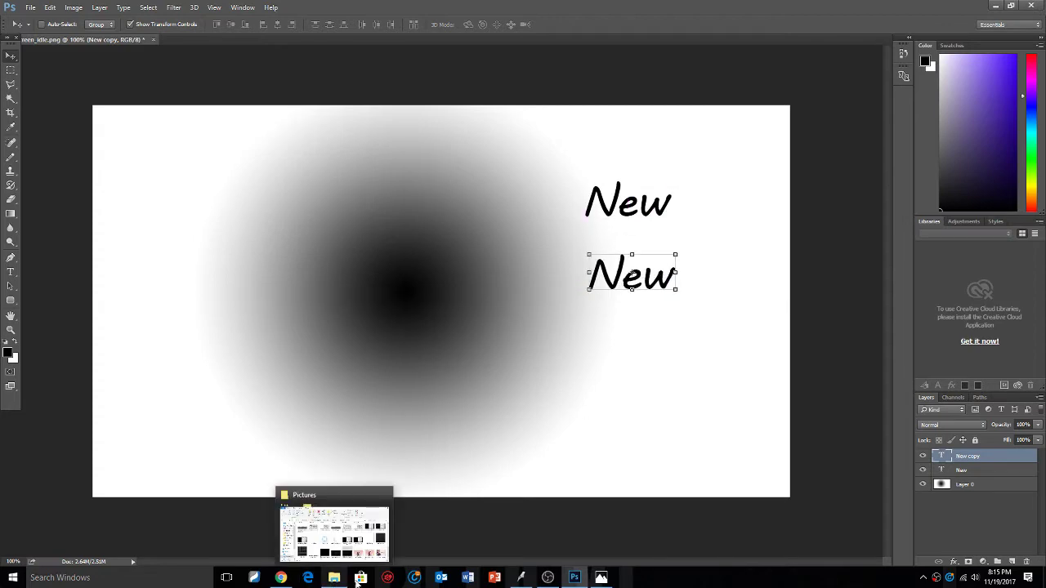
Check the original menu image for the second entry, replace the lower "New" with "Load Game" and shift it left to fit the canvas.
click(334, 578)
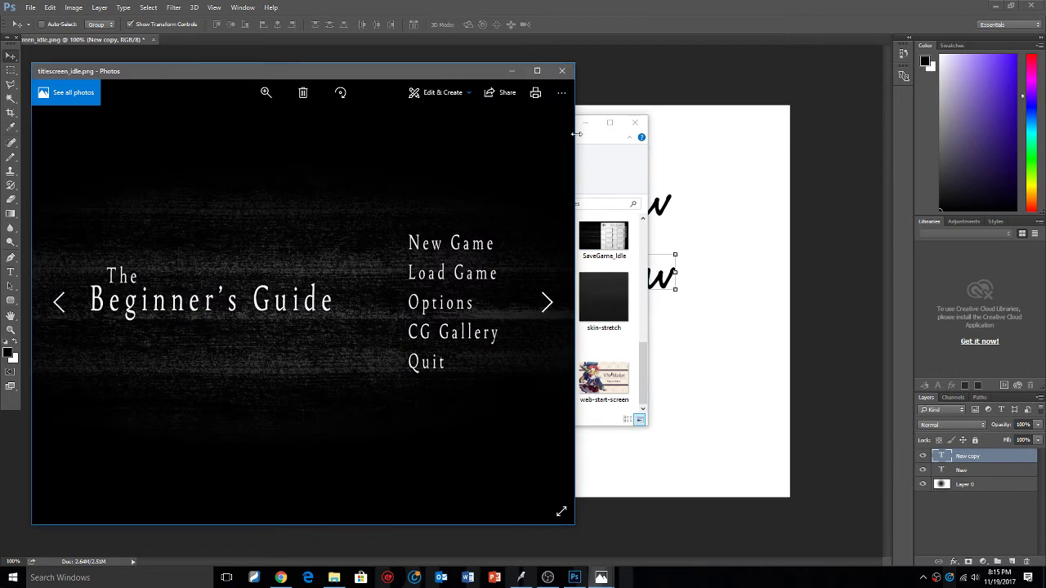
click(733, 217)
click(650, 274)
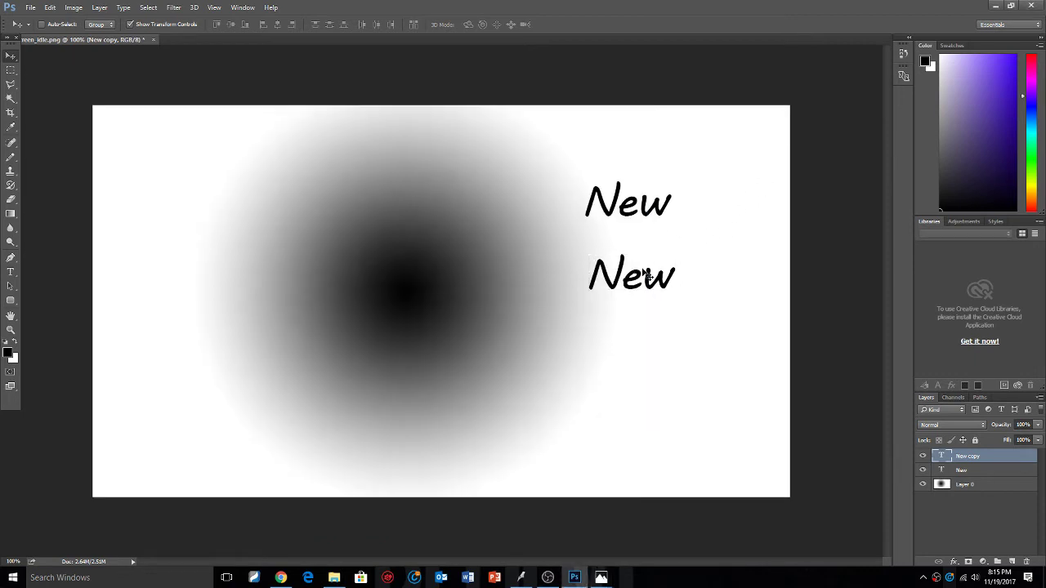
double_click(939, 456)
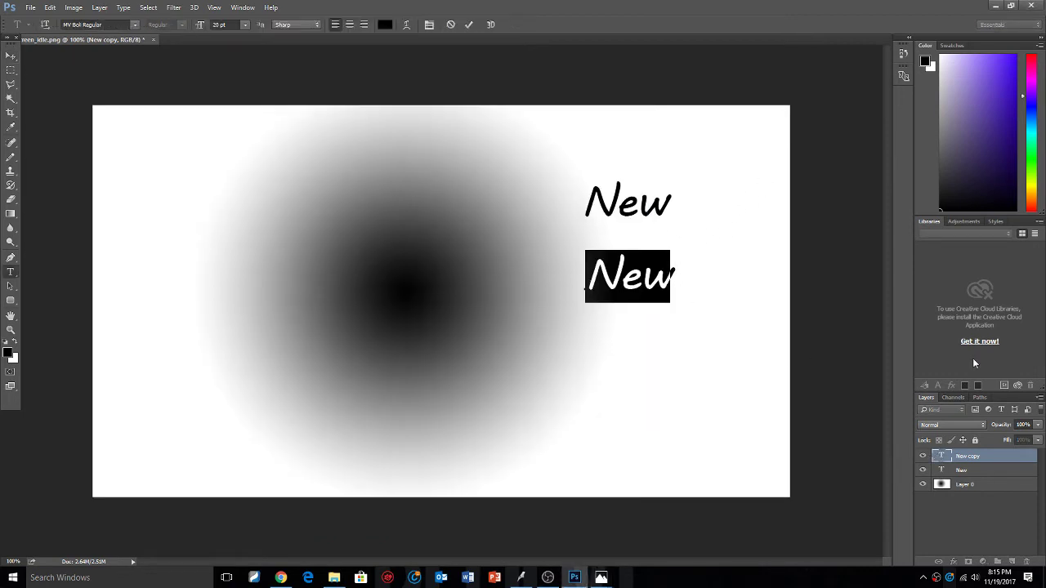
text(Load Game)
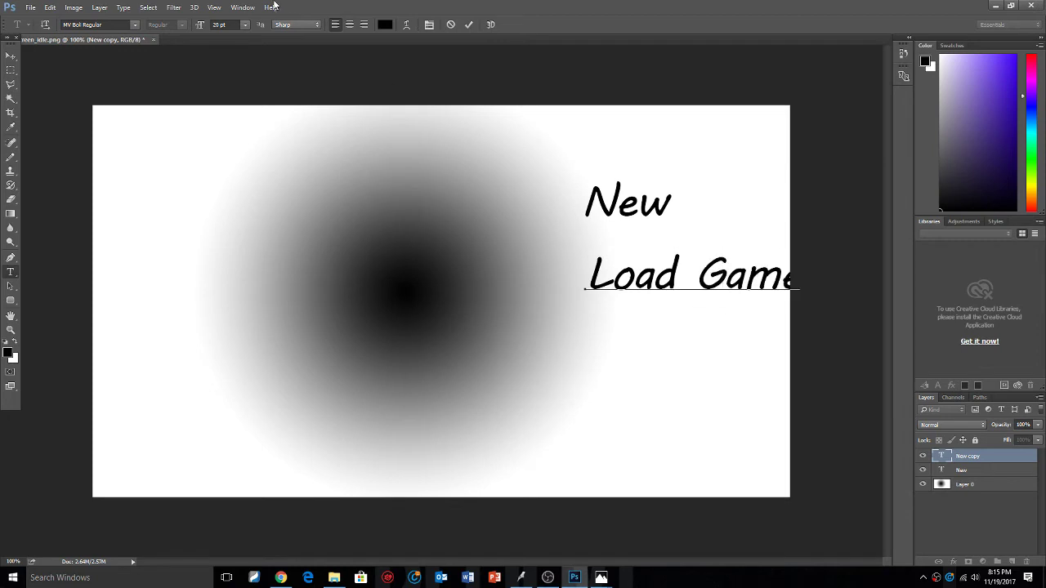
click(10, 56)
drag(647, 278, 609, 274)
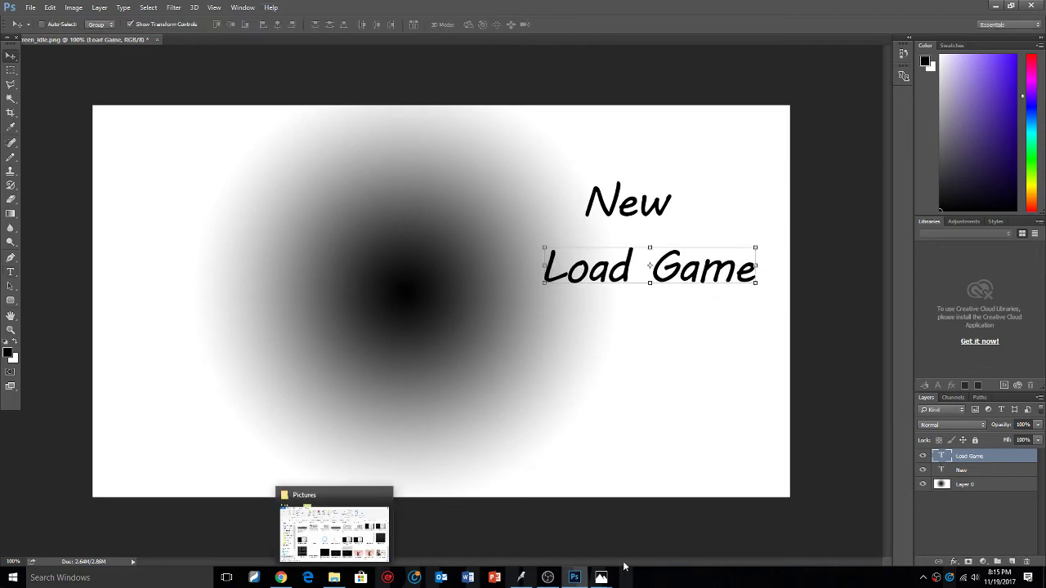
Close the extra maximized Photos window showing titlescreen_idle.png.
mouse_move(602, 576)
mouse_move(644, 550)
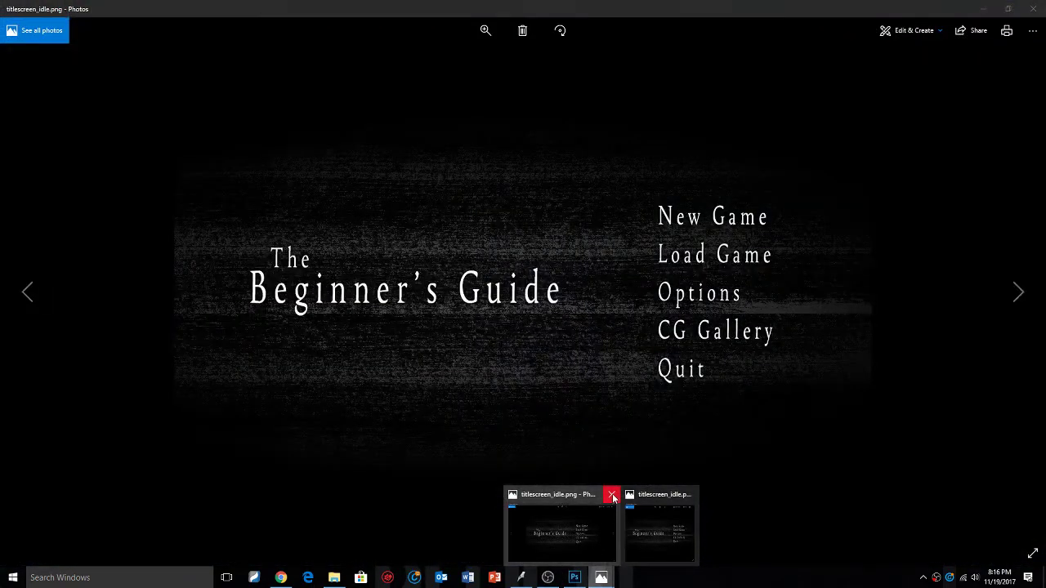
click(612, 495)
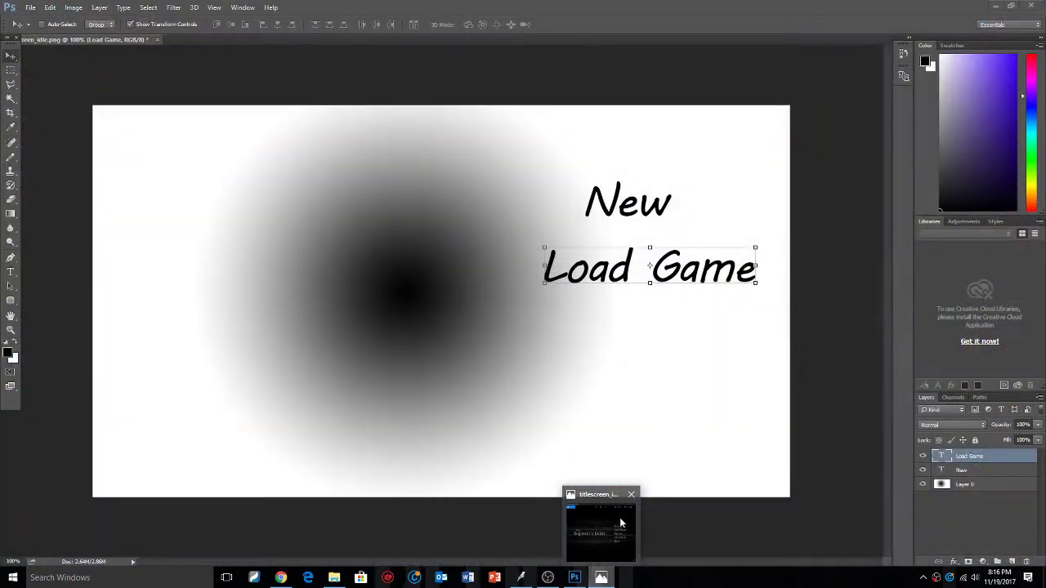
right_click(950, 456)
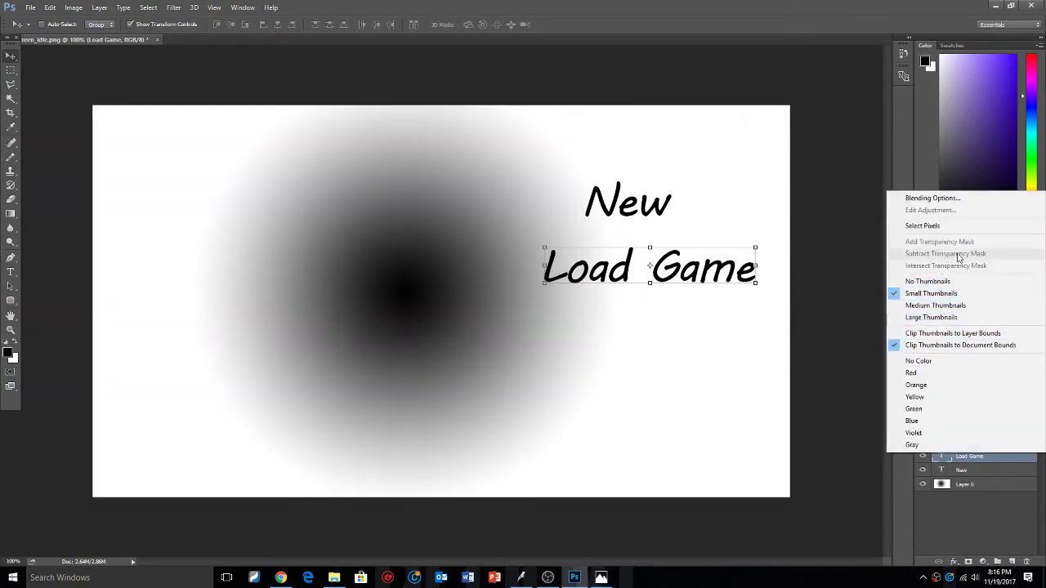
click(938, 499)
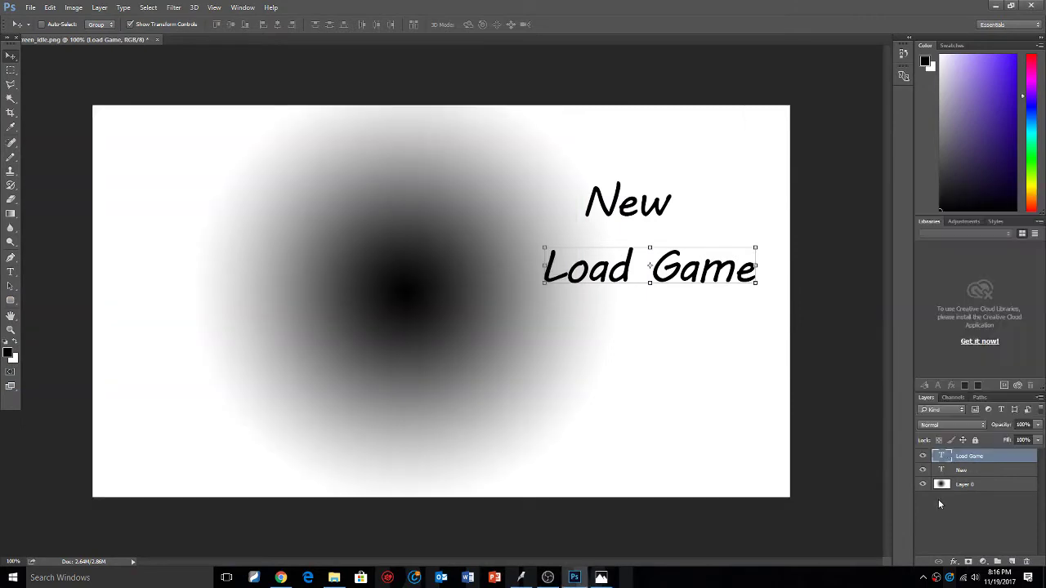
right_click(944, 459)
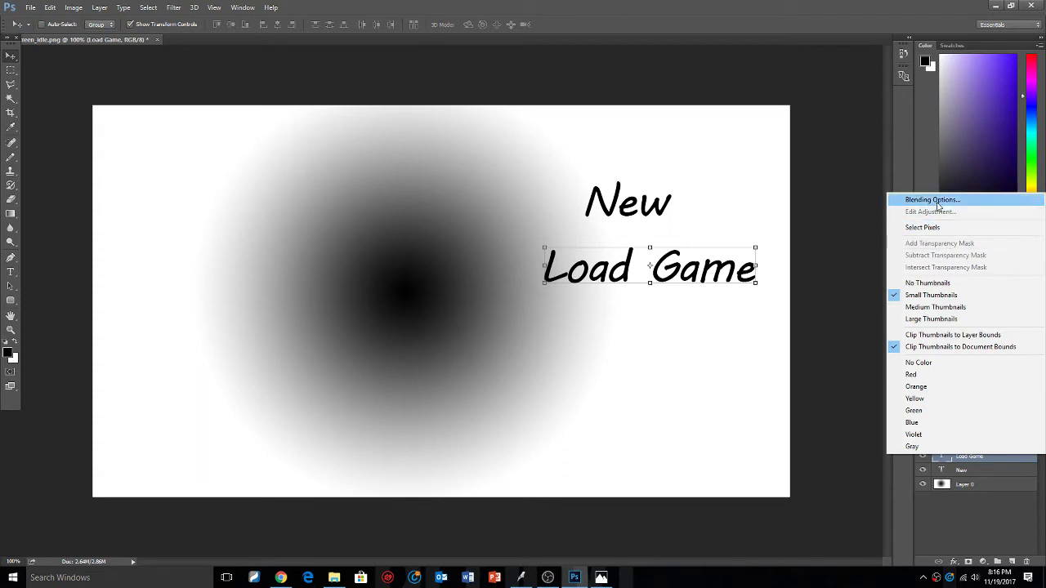
click(964, 449)
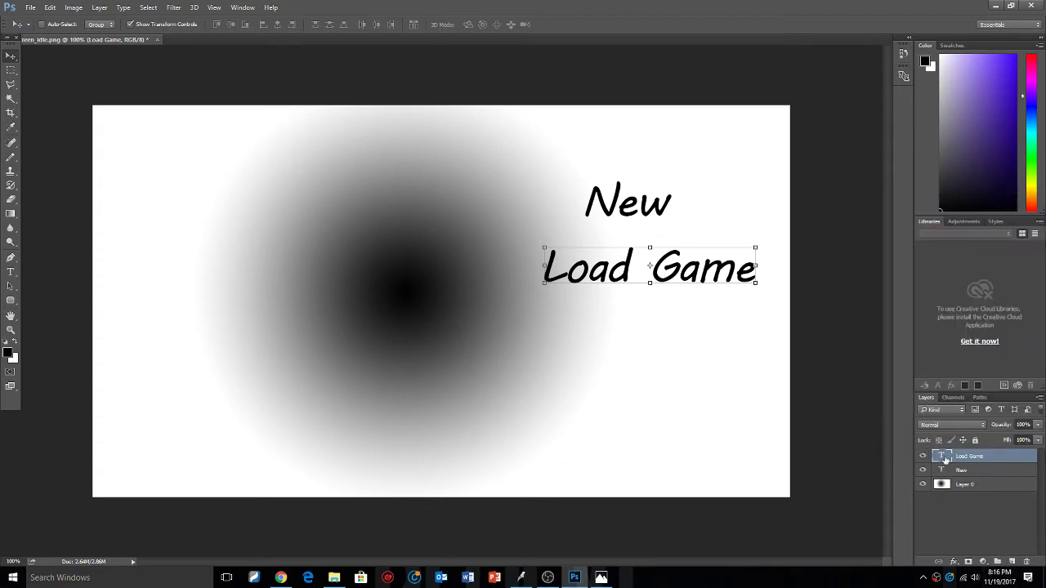
right_click(946, 459)
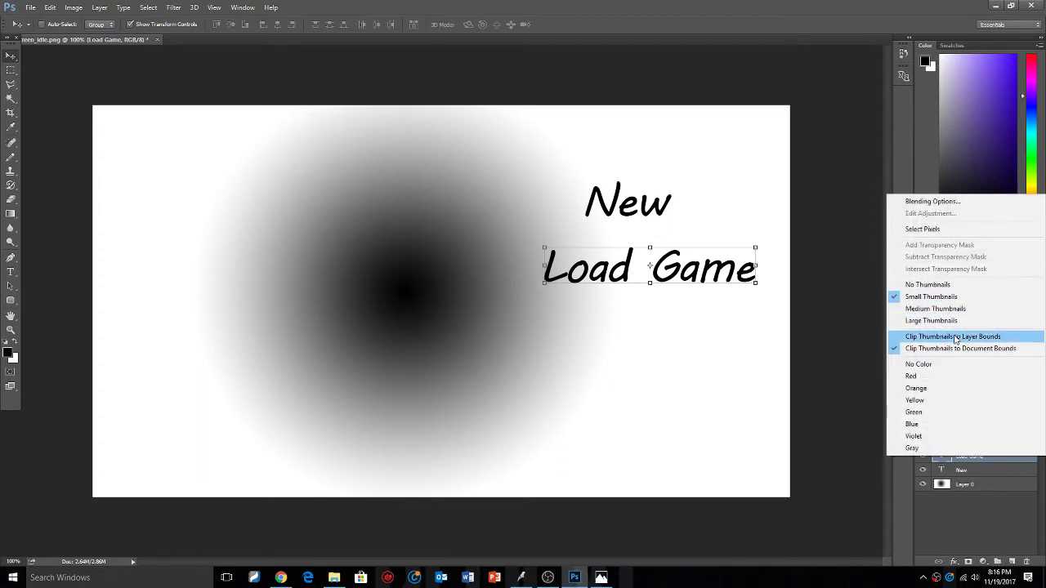
click(945, 521)
Duplicate the "Load Game" text layer and place the copy just below the original entry.
right_click(962, 460)
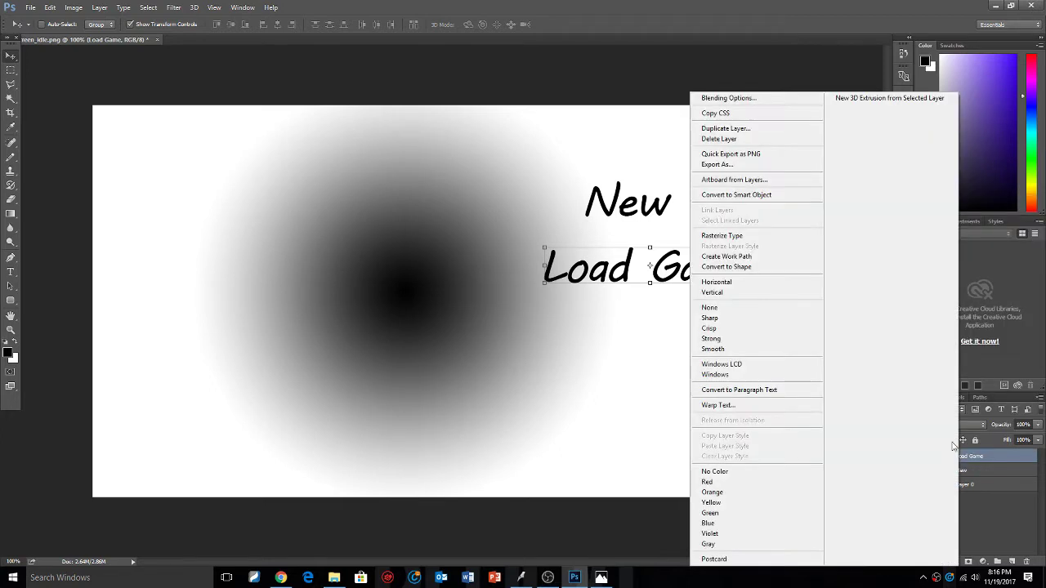
click(726, 128)
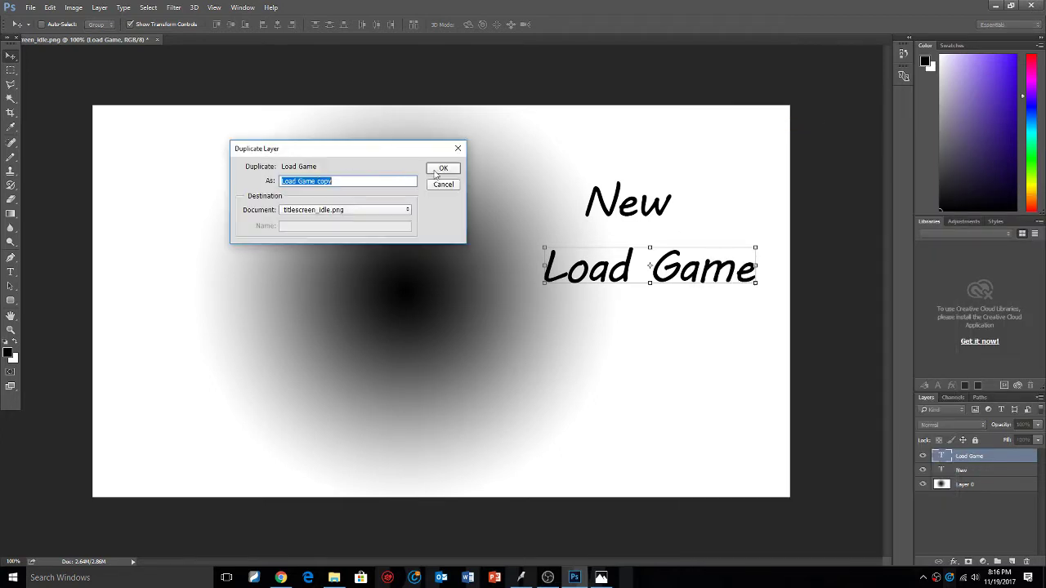
click(436, 169)
drag(636, 335, 631, 322)
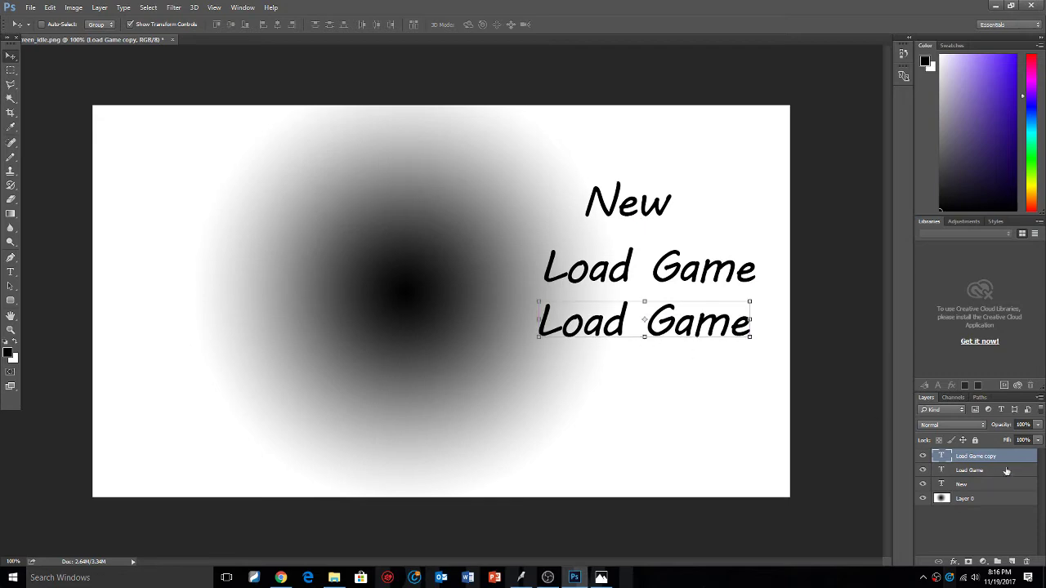
Replace the text of the lower "Load Game" copy with "options".
double_click(943, 461)
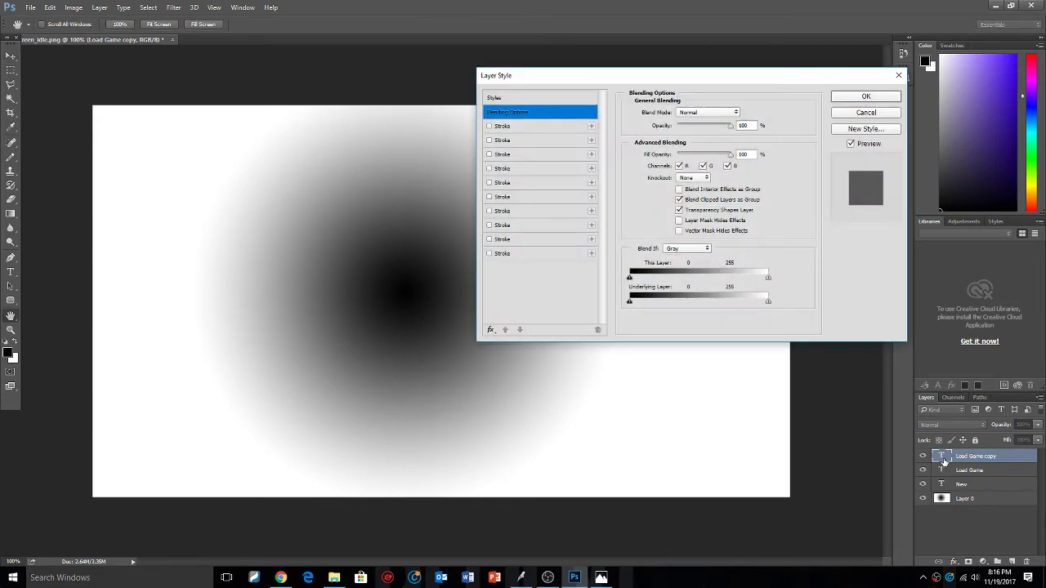
click(882, 115)
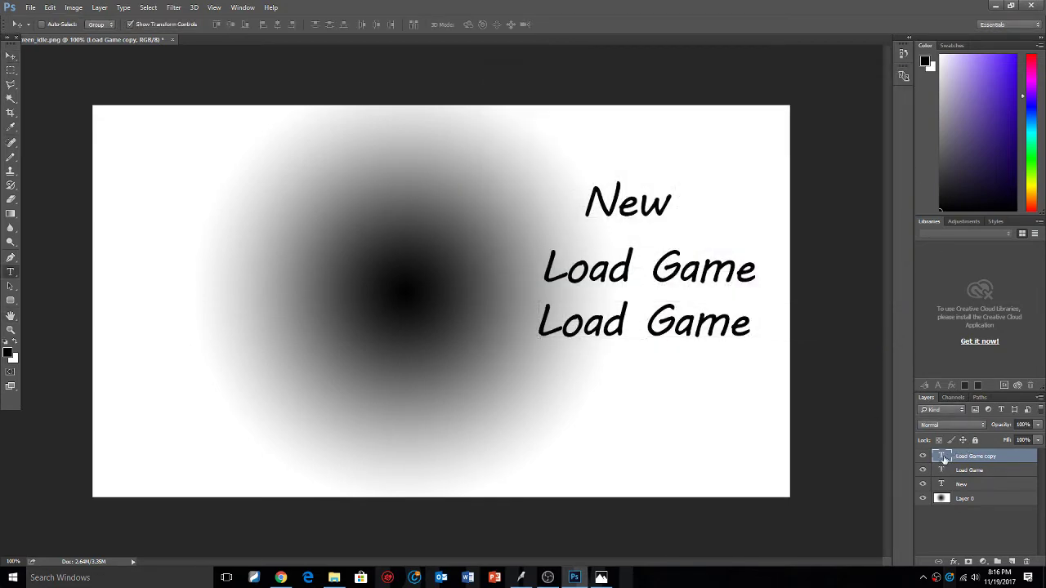
double_click(943, 457)
text(options)
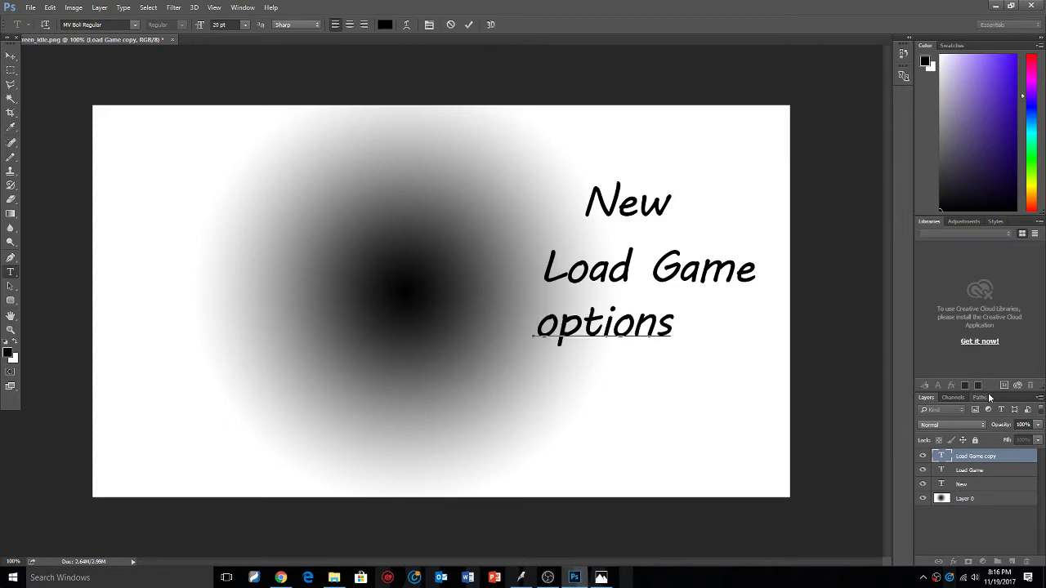
key(Return)
Duplicate the "options" text layer and place the copy below the "options" entry.
right_click(941, 460)
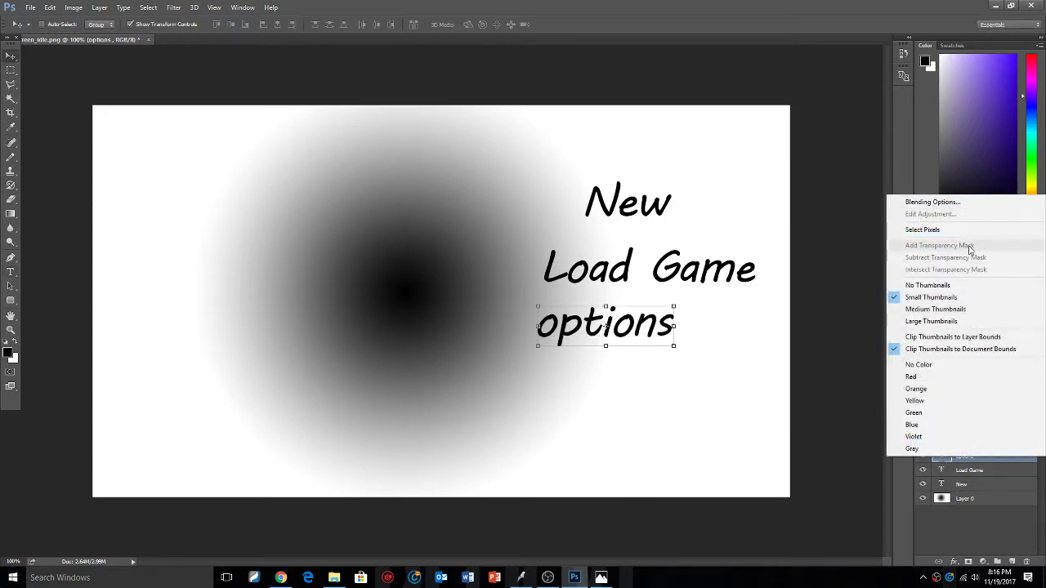
right_click(993, 463)
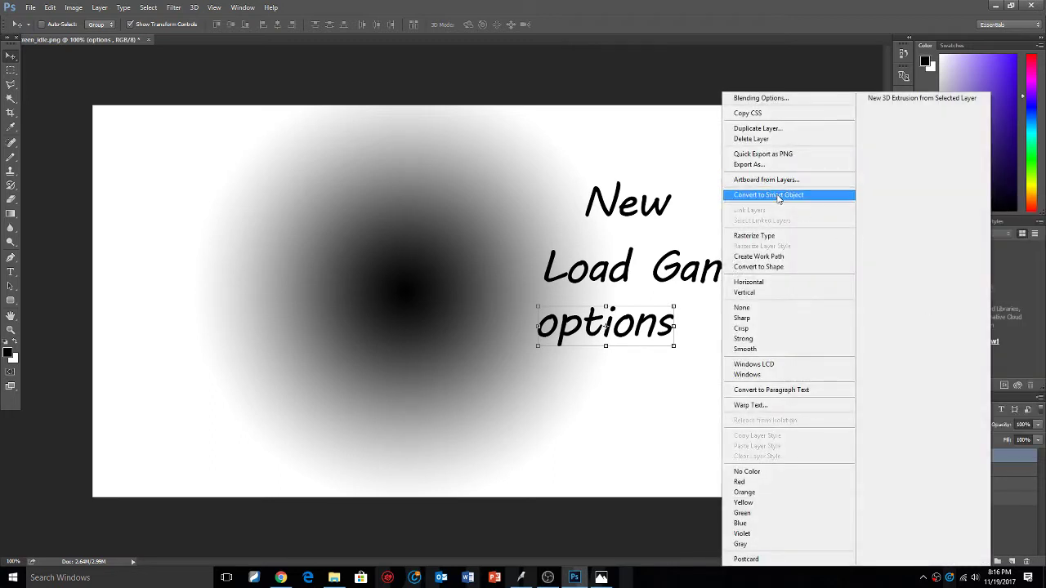
click(758, 128)
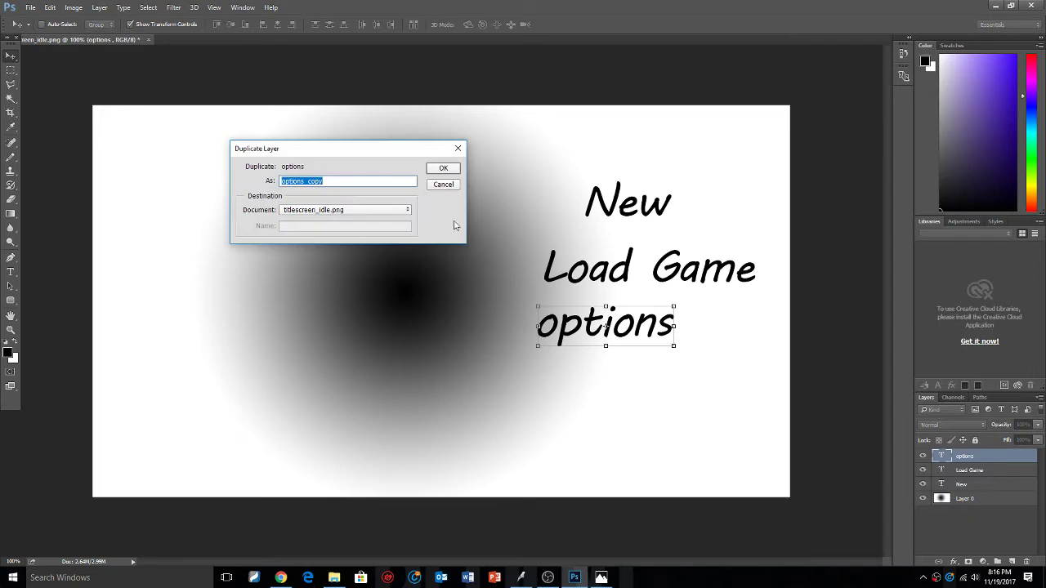
click(443, 167)
drag(584, 332, 591, 396)
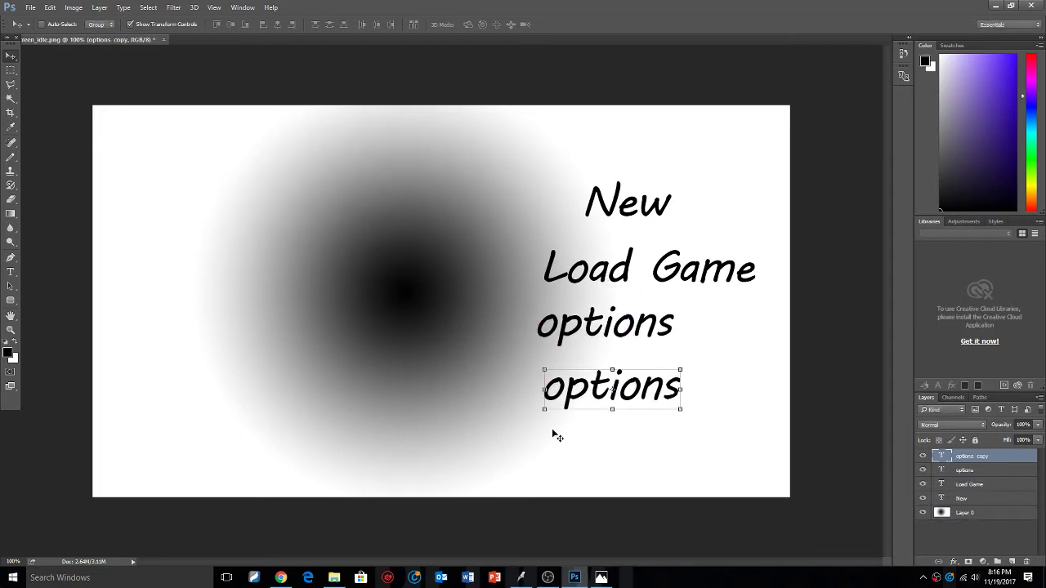
Check the original menu image for the fourth entry and replace the lower "options" text with "Cg gallery".
click(601, 578)
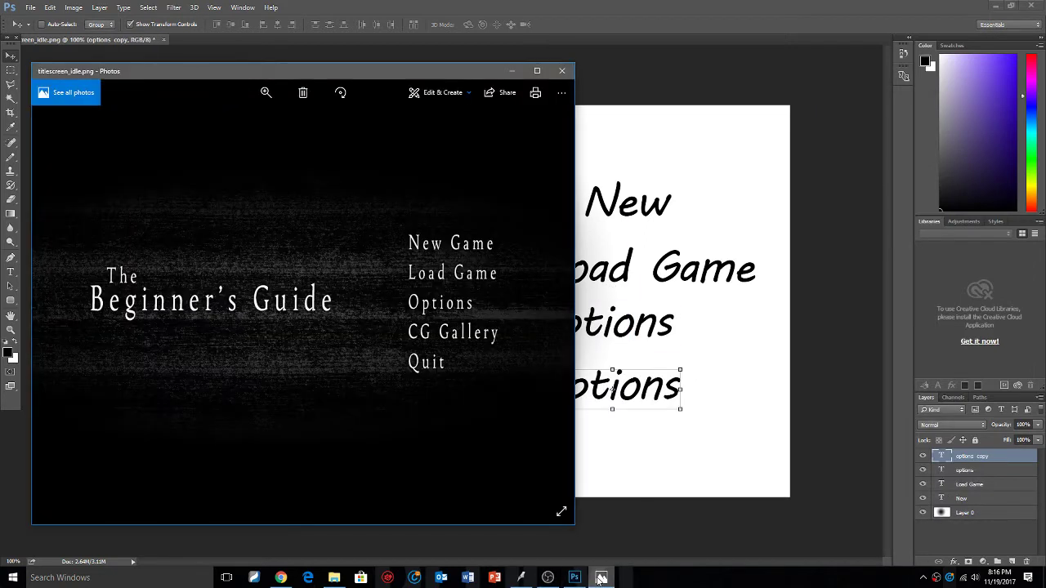
click(601, 578)
double_click(940, 457)
text(Ch)
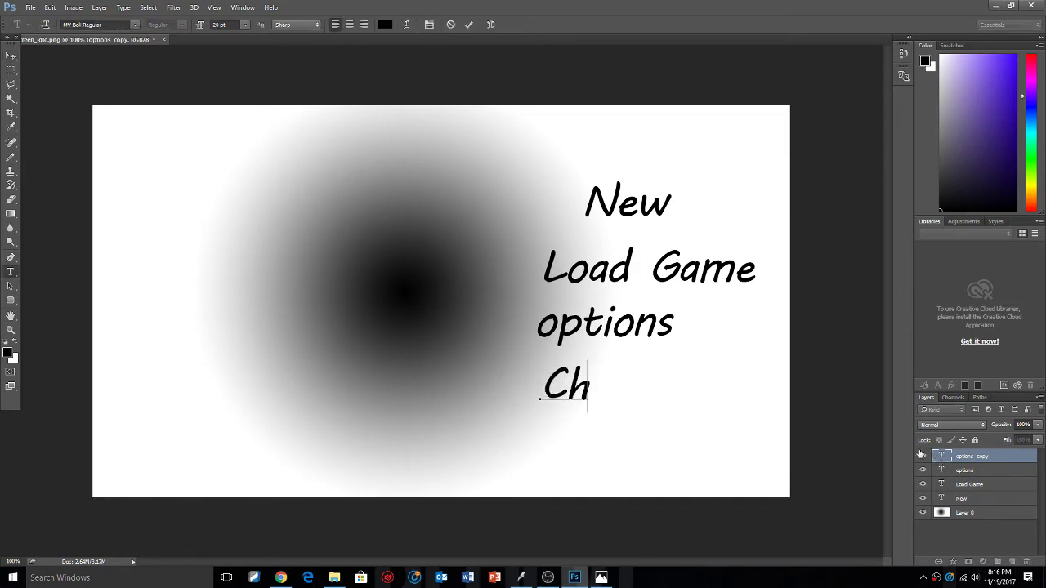
key(BackSpace)
text(g gallery)
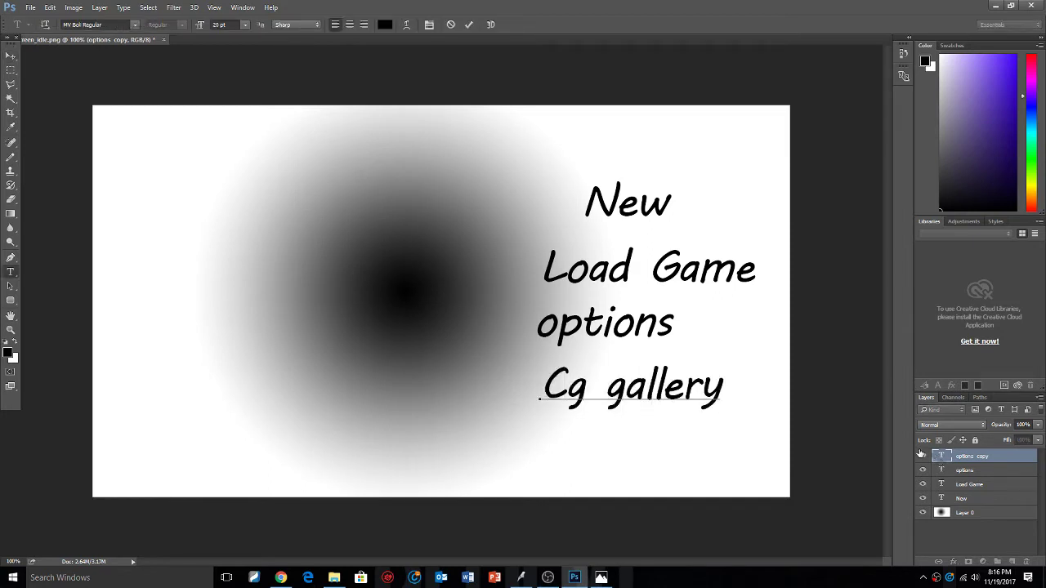
key(ctrl+Return)
key(v)
Duplicate the "Cg gallery" text layer and place the copy just below the original entry.
right_click(942, 456)
click(971, 462)
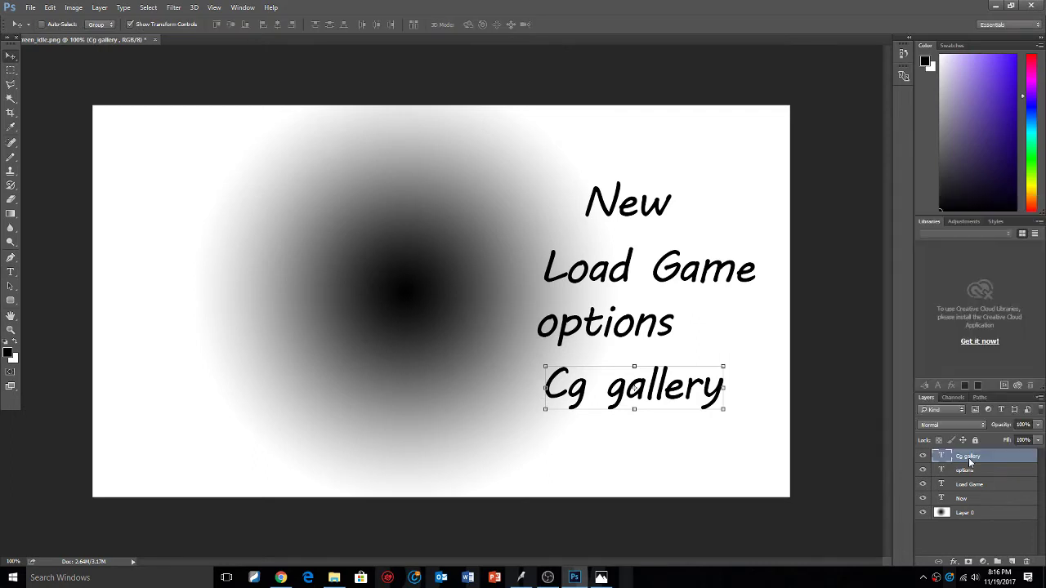
right_click(971, 460)
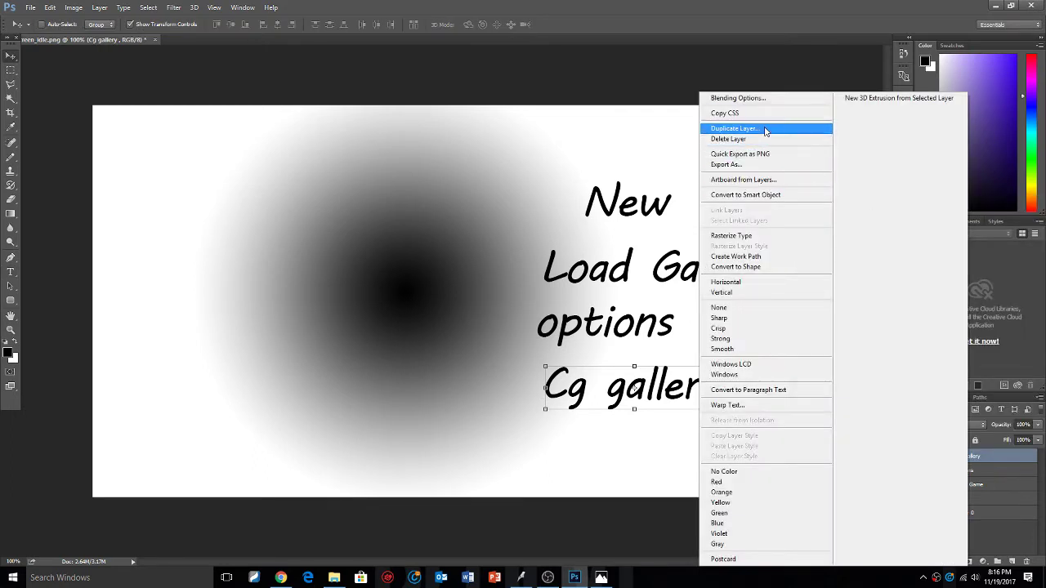
click(735, 128)
click(452, 170)
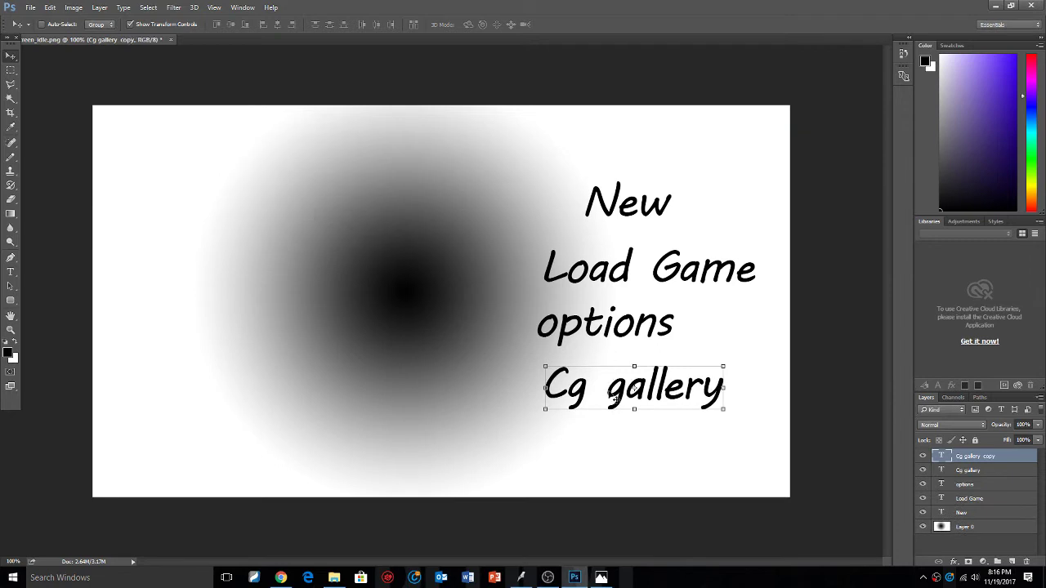
drag(613, 398, 619, 452)
Replace the text of the lower "Cg gallery" copy with "Quit".
double_click(941, 459)
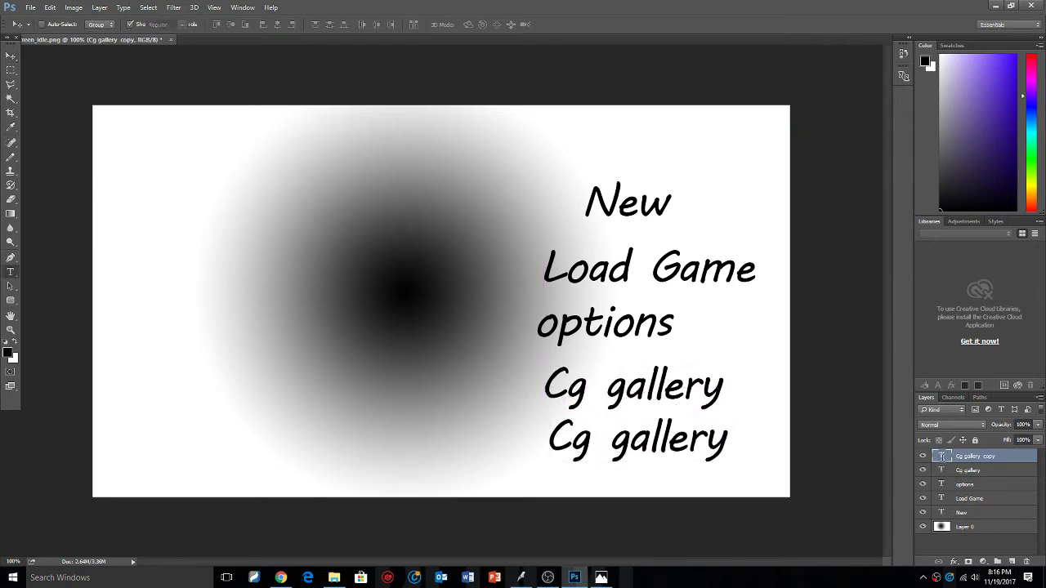
text(Q)
key(BackSpace)
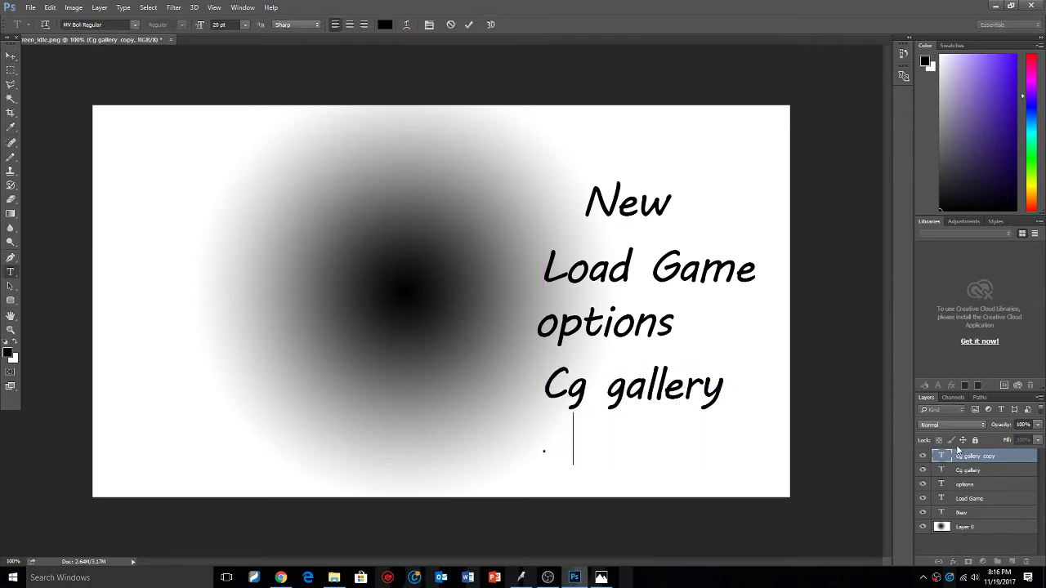
text(Quit)
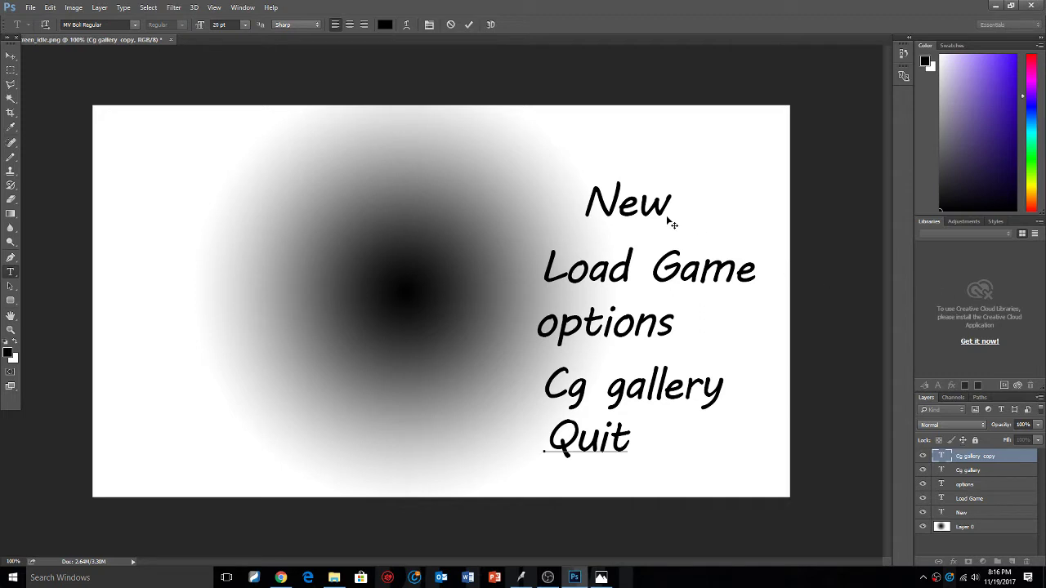
Commit the "Quit" text and center the entry beneath "Cg gallery".
drag(667, 216, 640, 175)
drag(595, 417, 627, 447)
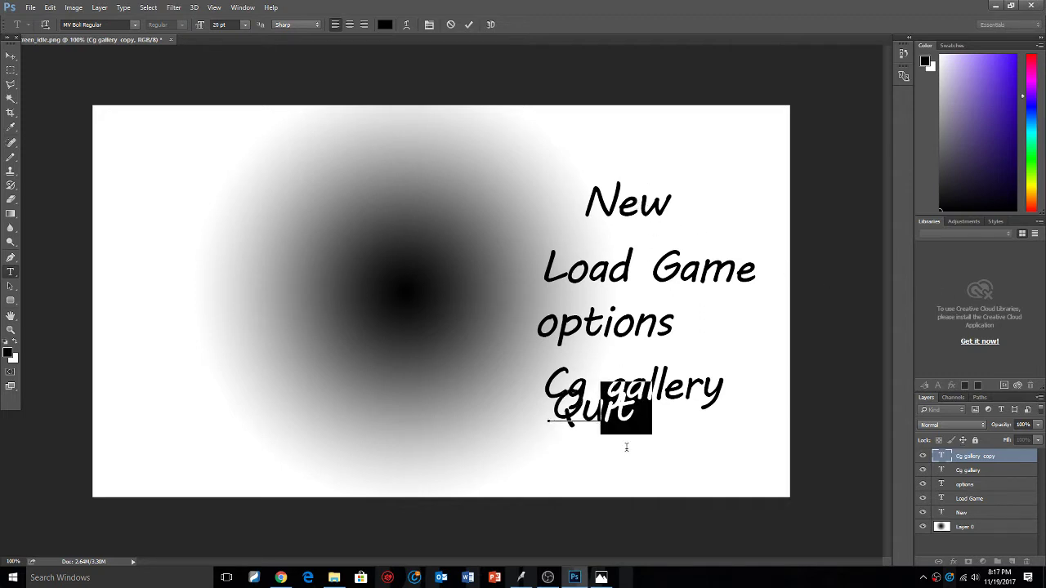
click(929, 457)
key(v)
drag(574, 419, 602, 452)
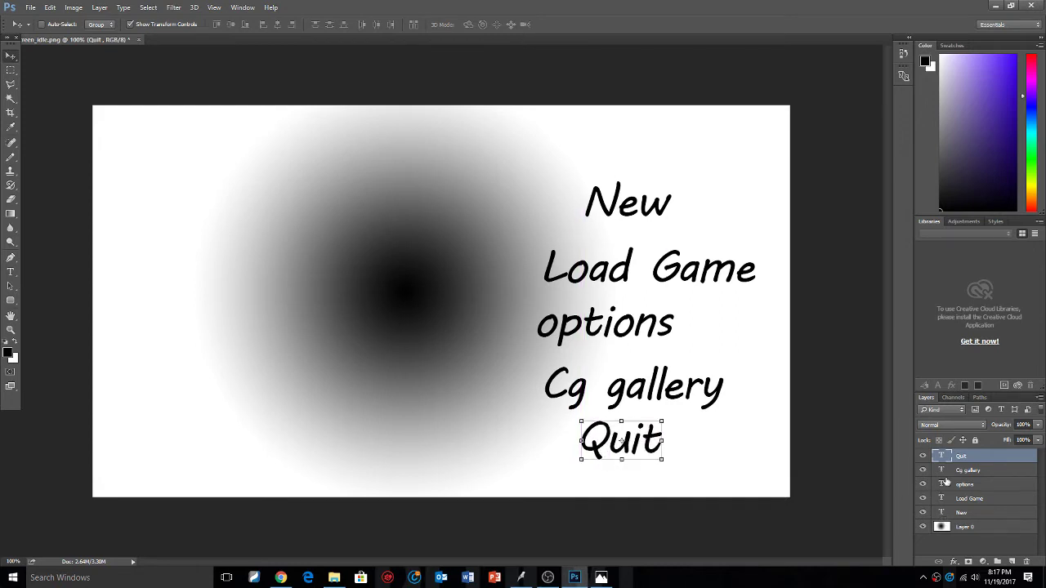
Reposition the "Cg gallery", "options", "Load Game" and "New" text layers into a centered, evenly spaced column above "Quit".
click(947, 472)
drag(646, 393, 666, 327)
click(942, 488)
click(942, 500)
mouse_move(719, 282)
mouse_down()
mouse_move(712, 261)
mouse_move(706, 275)
mouse_up()
click(944, 512)
drag(644, 214, 659, 214)
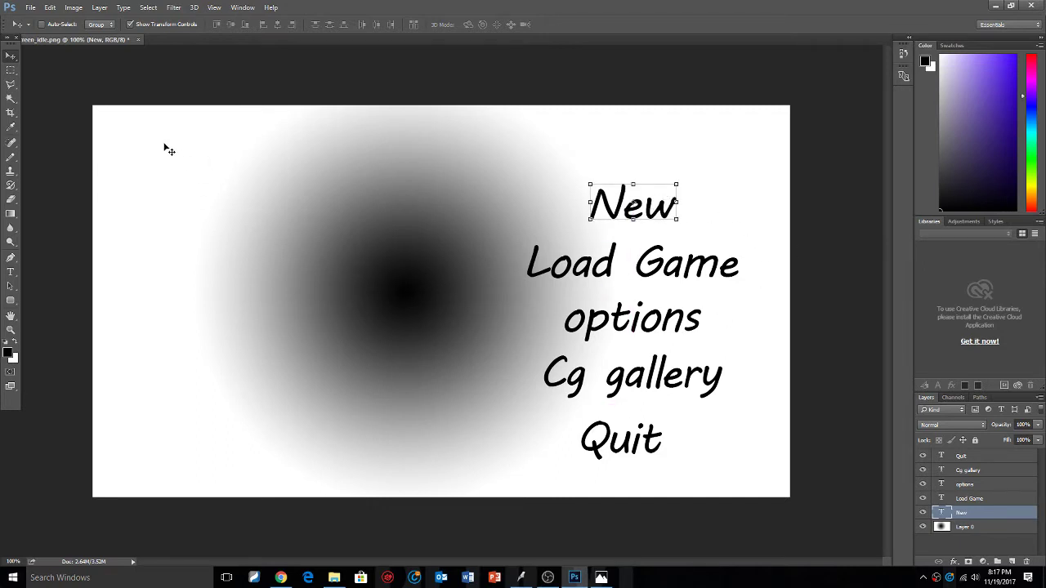
click(960, 528)
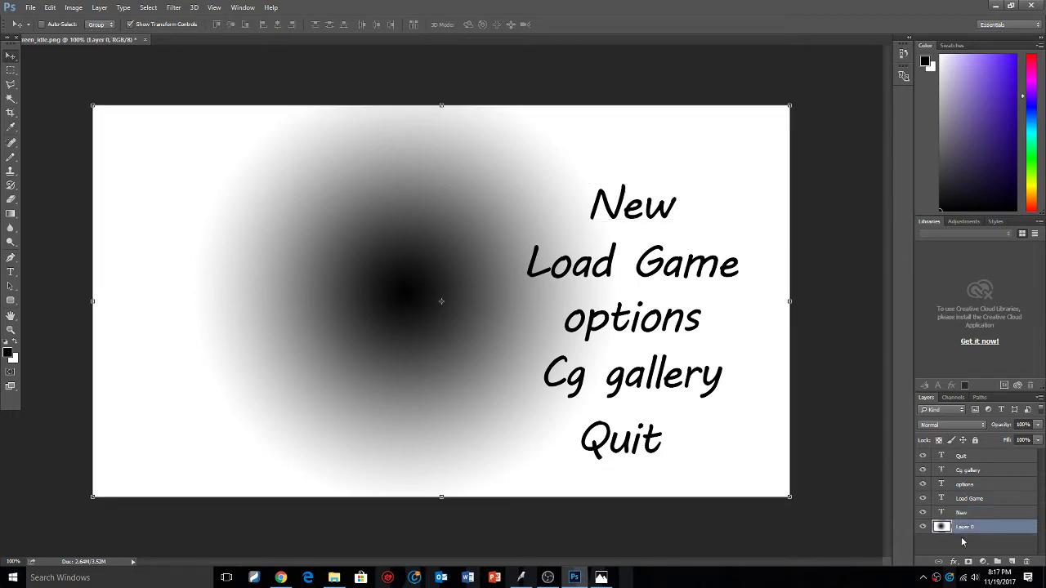
click(963, 543)
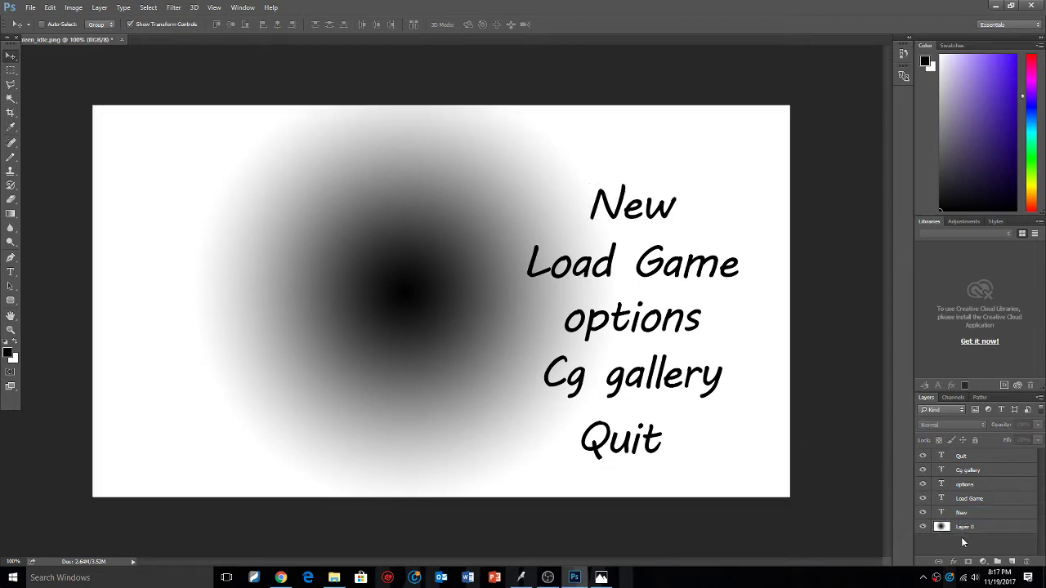
click(30, 11)
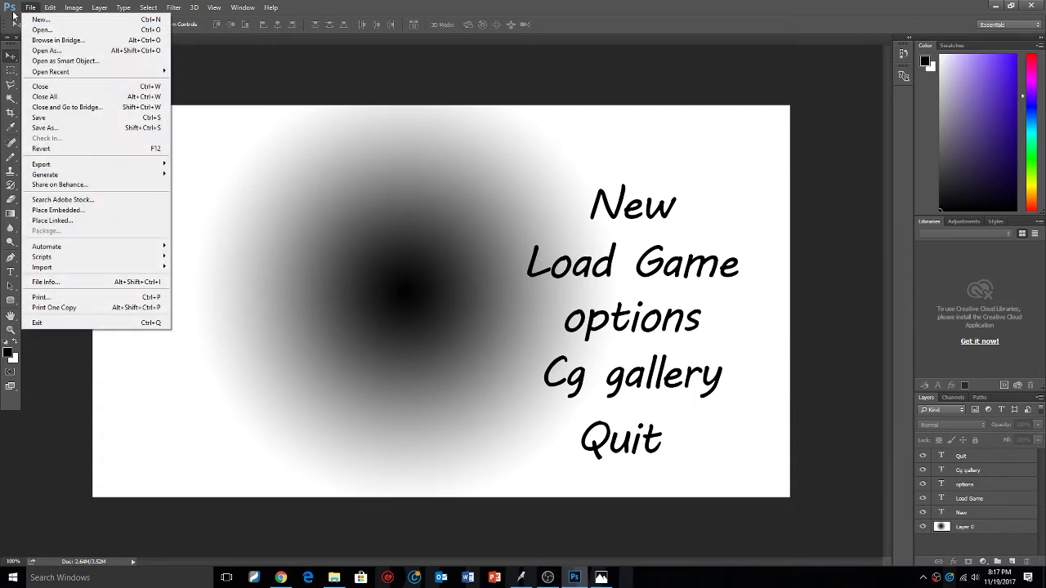
mouse_move(76, 167)
click(50, 128)
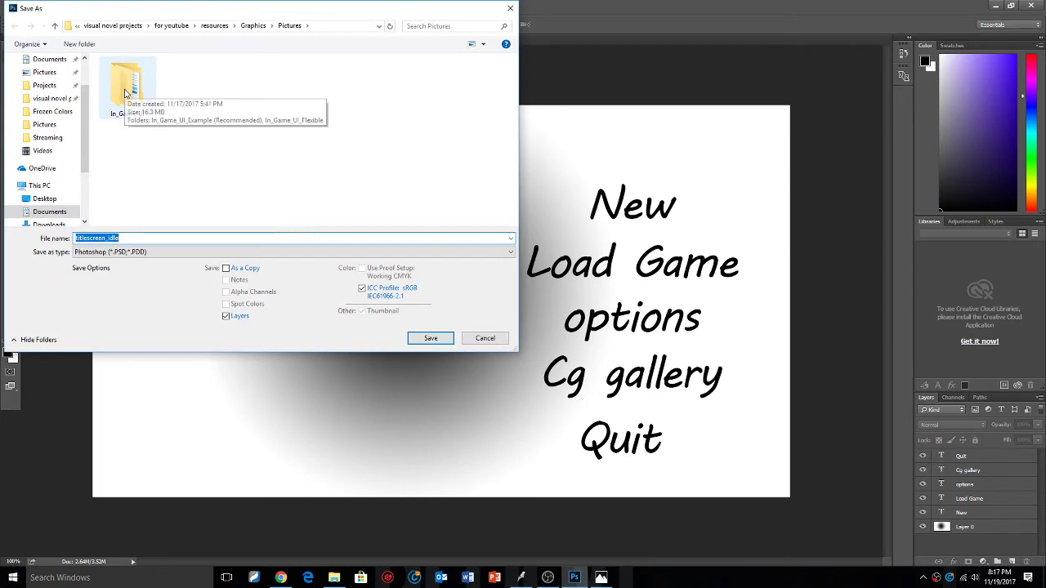
click(485, 338)
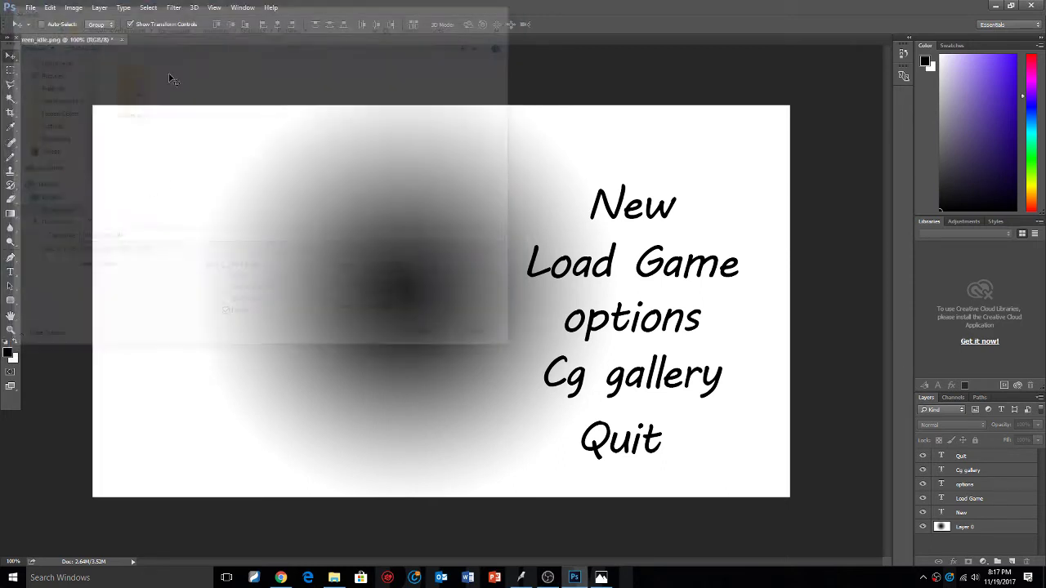
Quick-export the image as PNG to the project's Graphics/Pictures folder, overwriting titlescreen_idle.
click(31, 7)
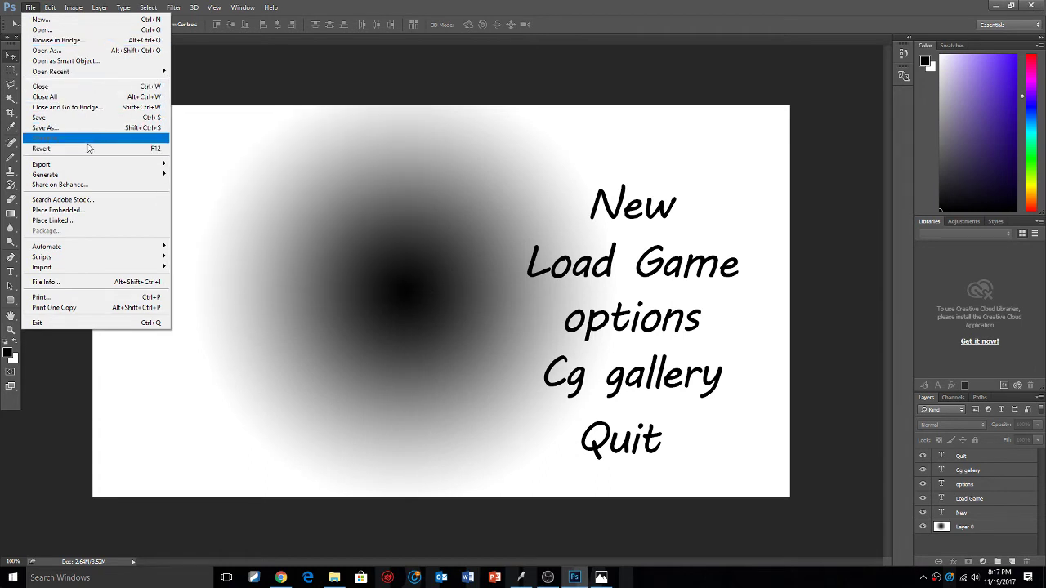
mouse_move(90, 165)
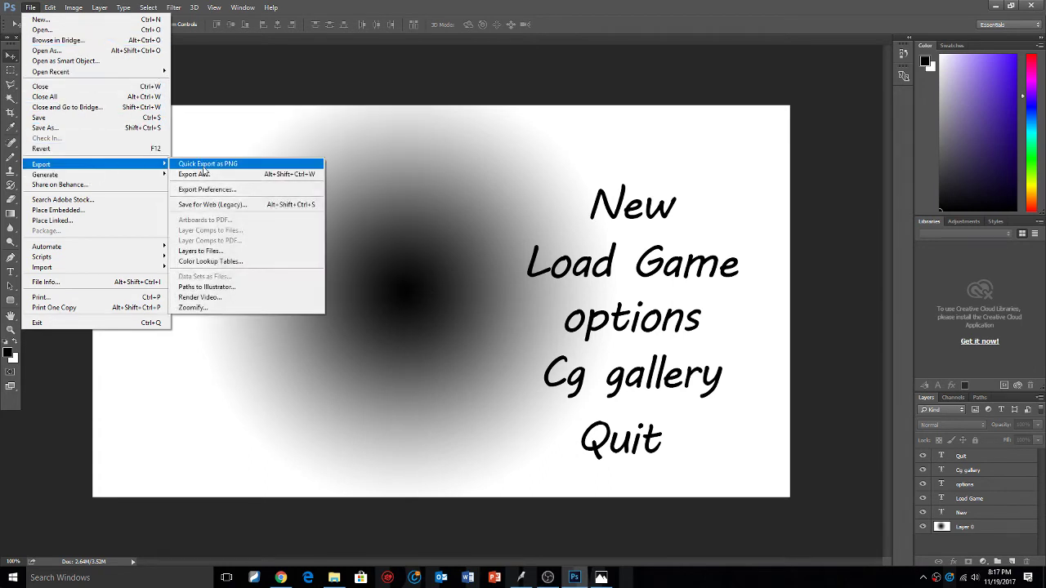
click(215, 164)
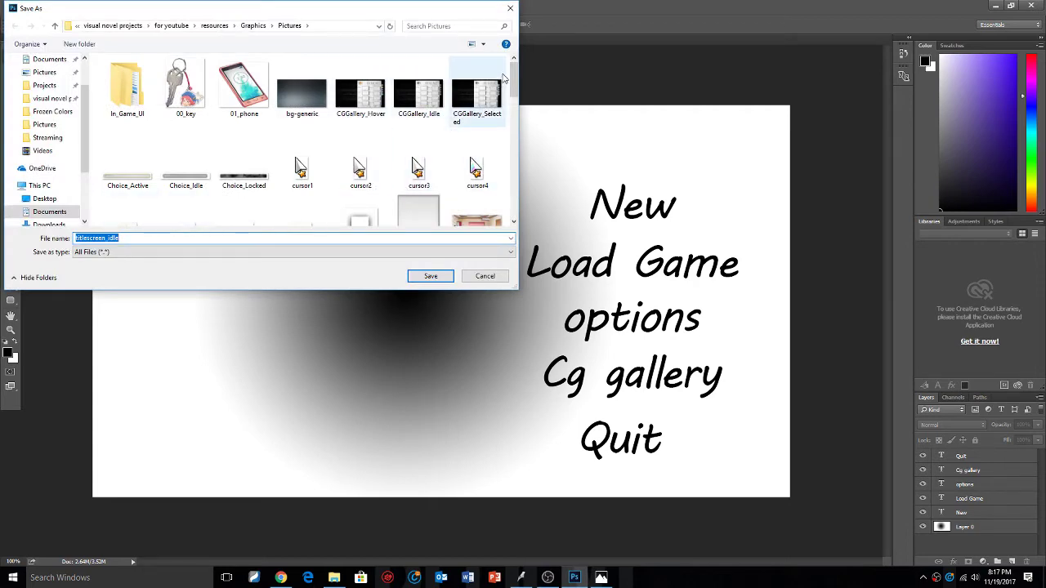
drag(515, 73, 512, 197)
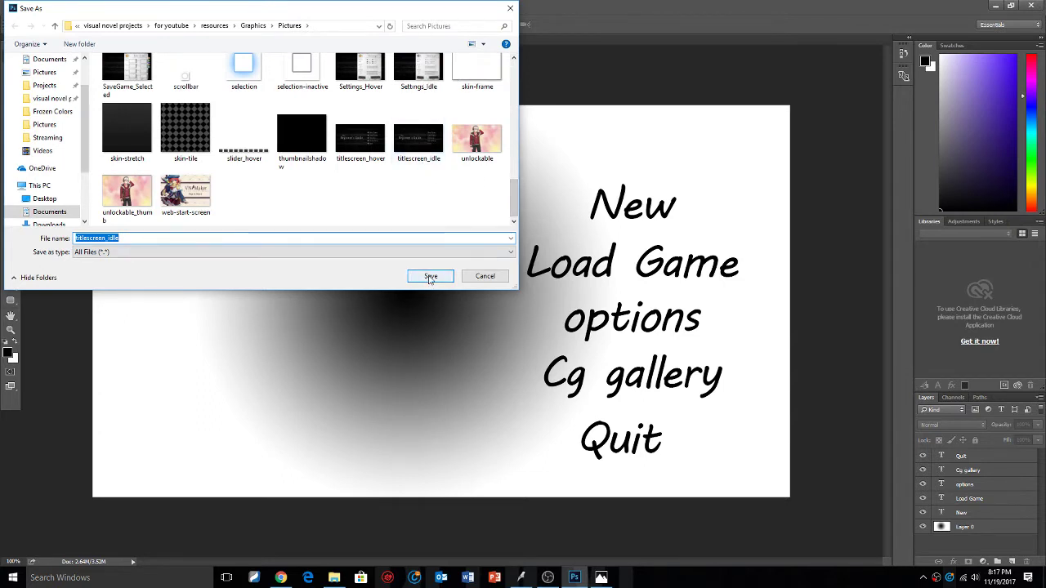
click(430, 277)
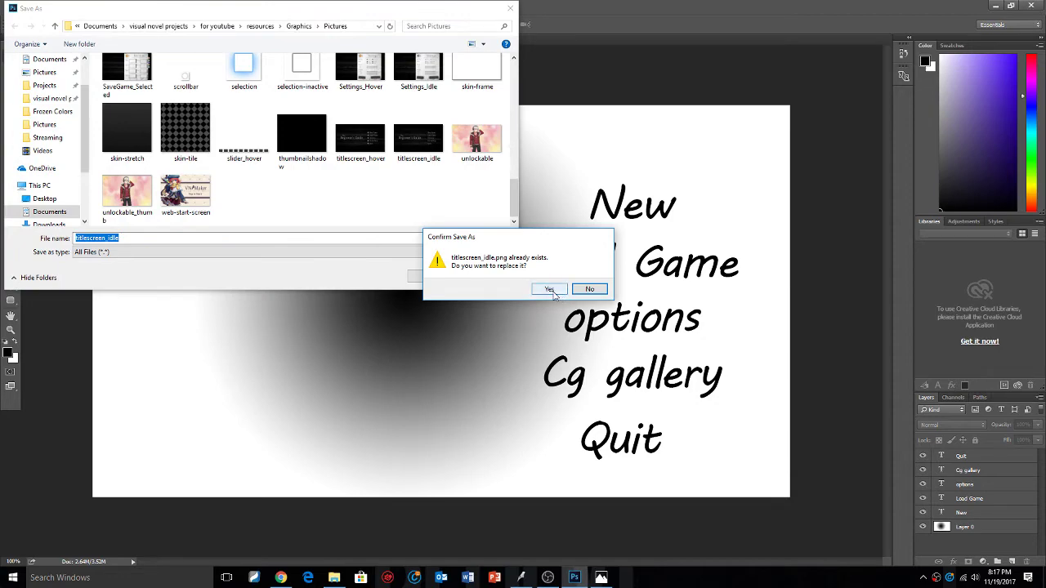
click(550, 290)
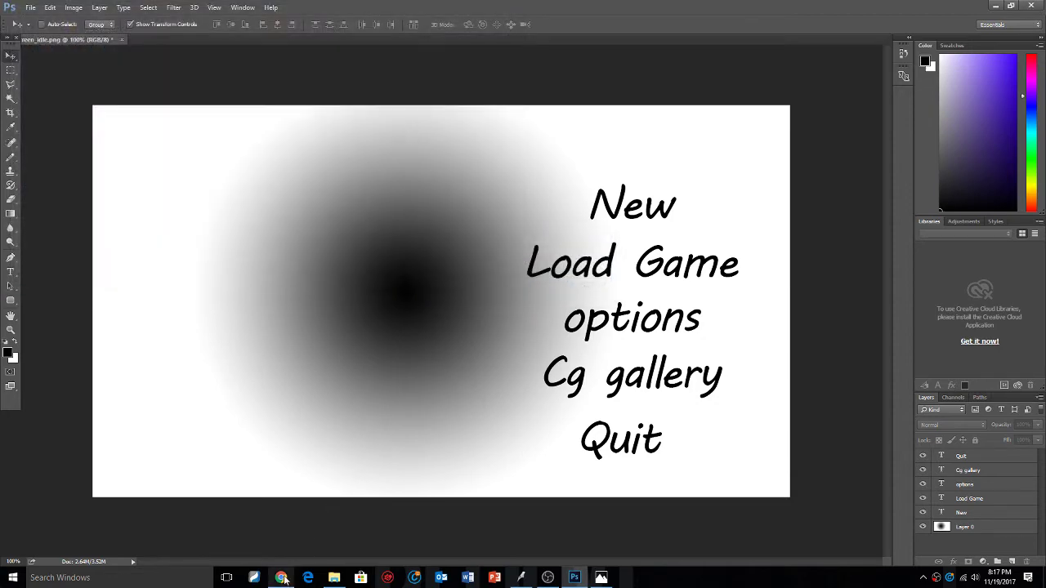
click(280, 578)
click(335, 578)
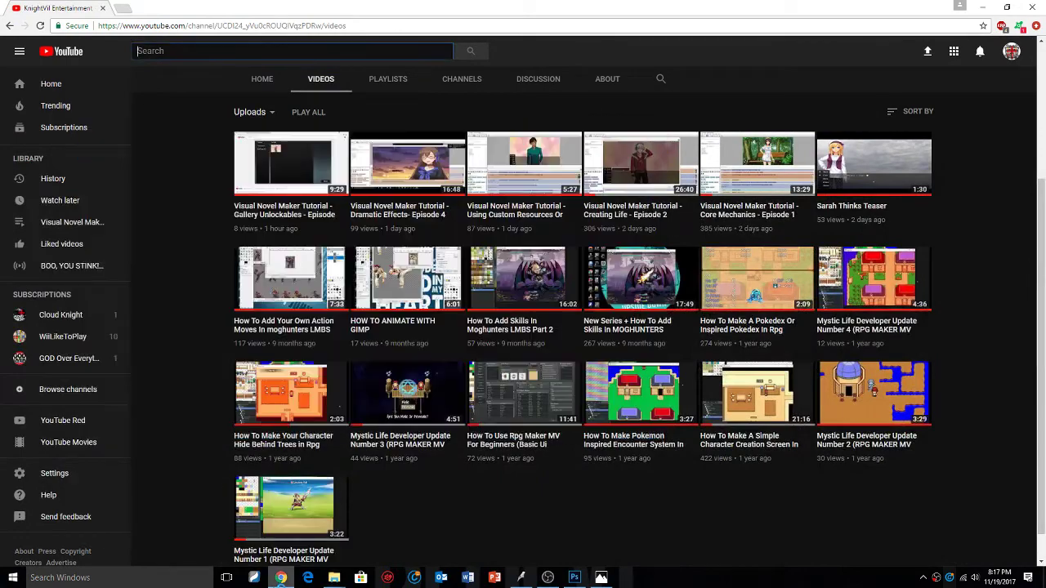
click(281, 578)
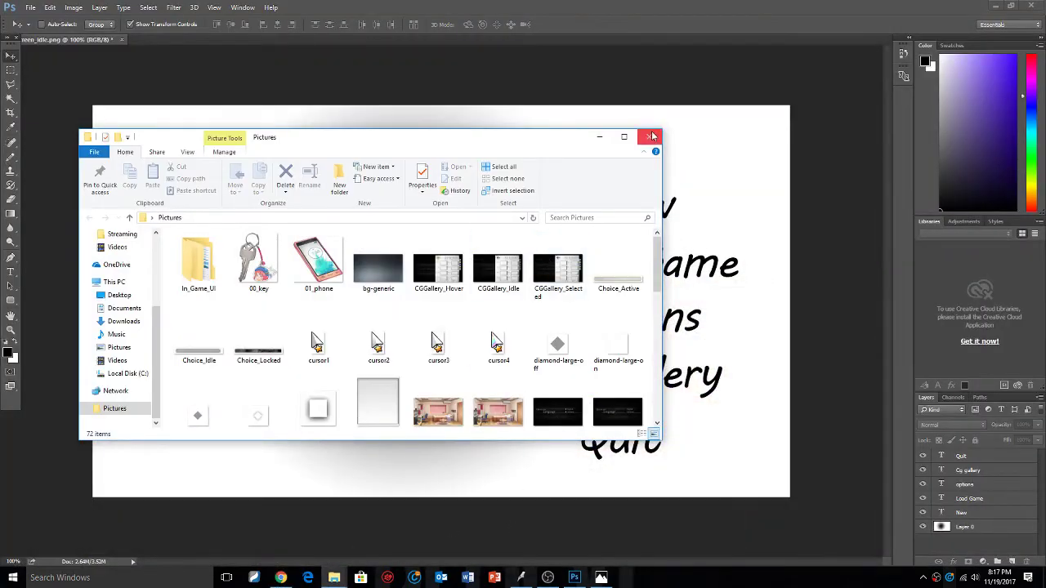
click(549, 451)
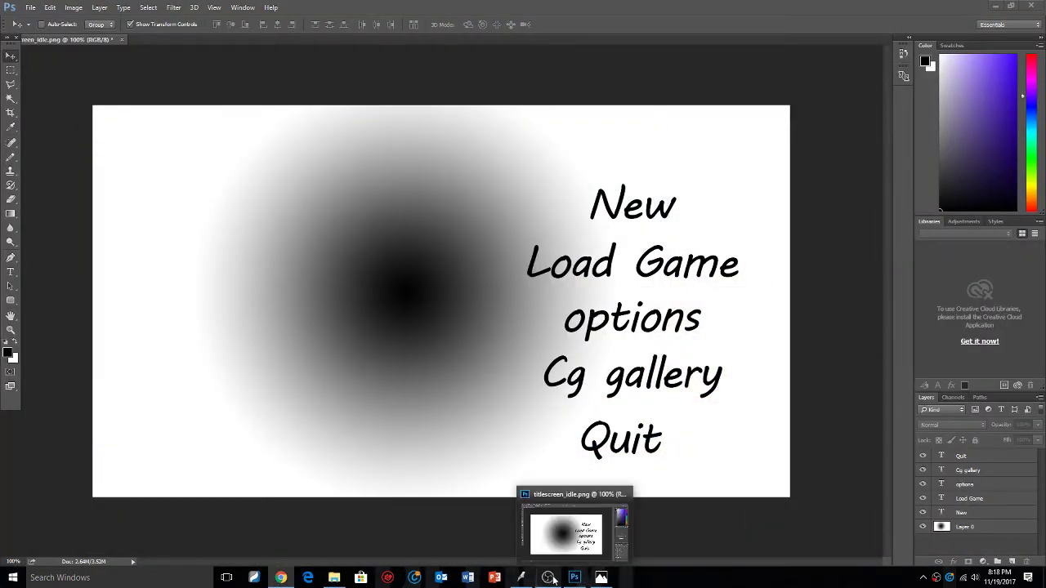
Switch to Visual Novel Maker and preview titlescreen_idle among the In-Game UI pictures in the Resource Manager.
click(521, 578)
click(151, 37)
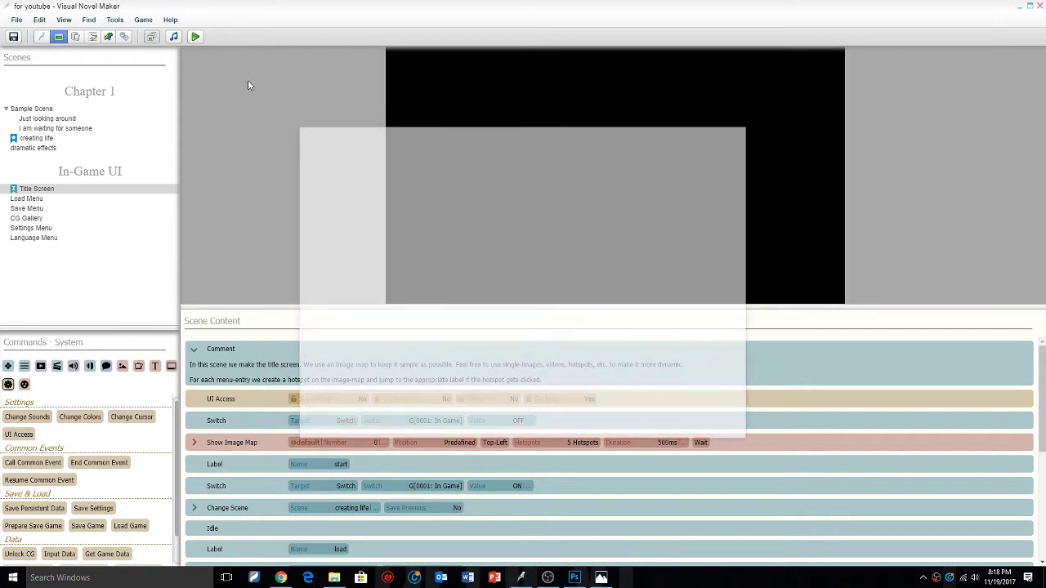
click(316, 196)
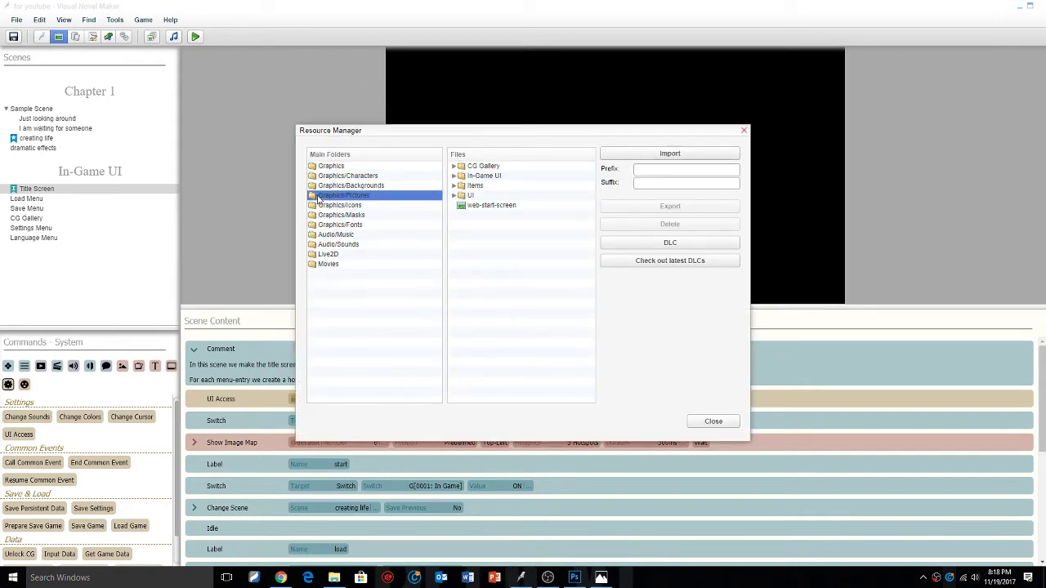
click(459, 178)
scroll(532, 222, down, 5)
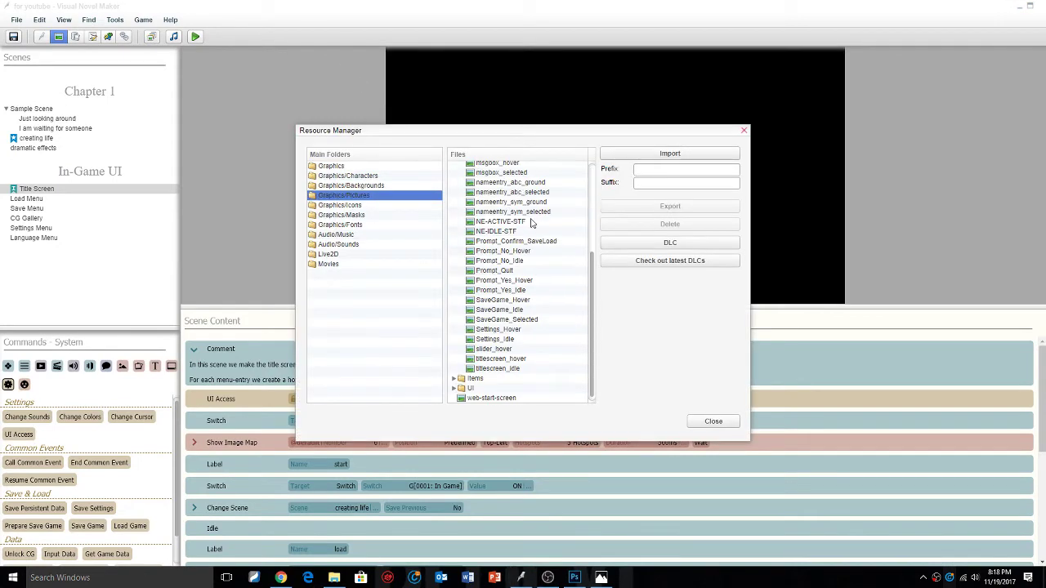
click(515, 369)
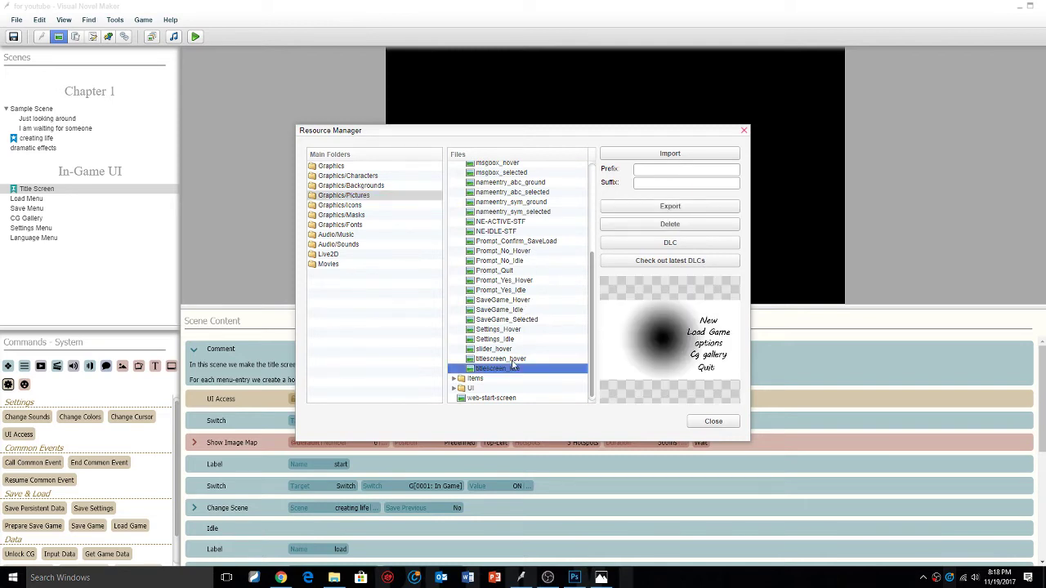
click(743, 131)
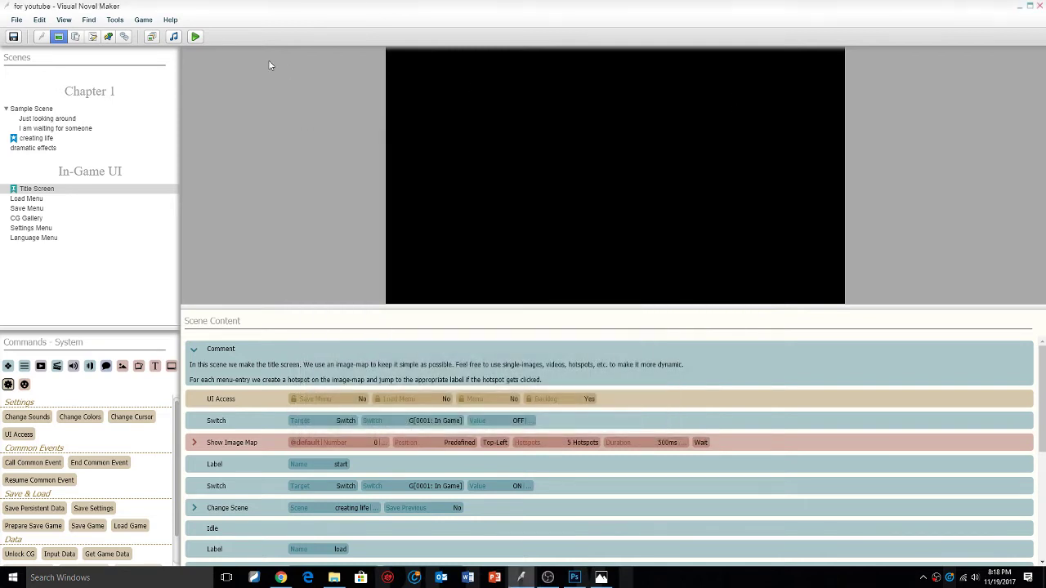
Playtest the game to check the title screen's menu entries and their hover areas, and close the test.
click(193, 35)
click(632, 322)
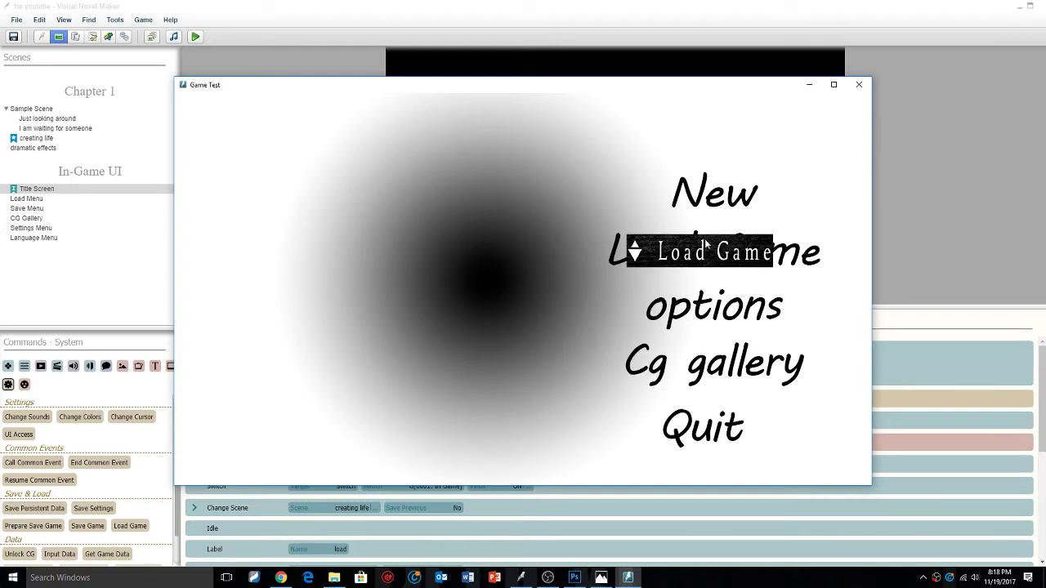
click(859, 85)
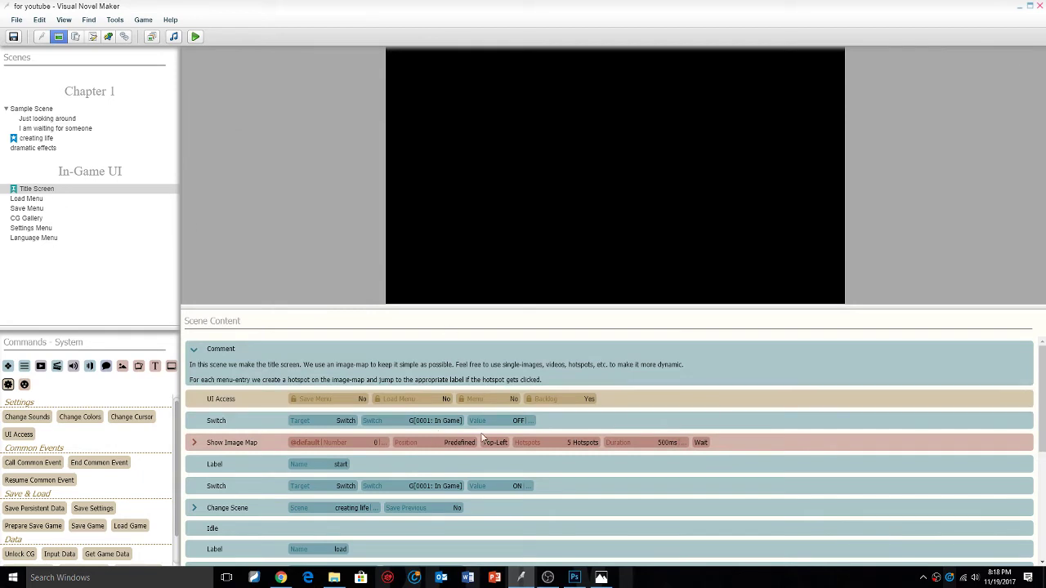
Reposition the title screen image map's five hotspots over New, Load Game, options, Cg gallery and Quit, and apply the layout.
click(559, 446)
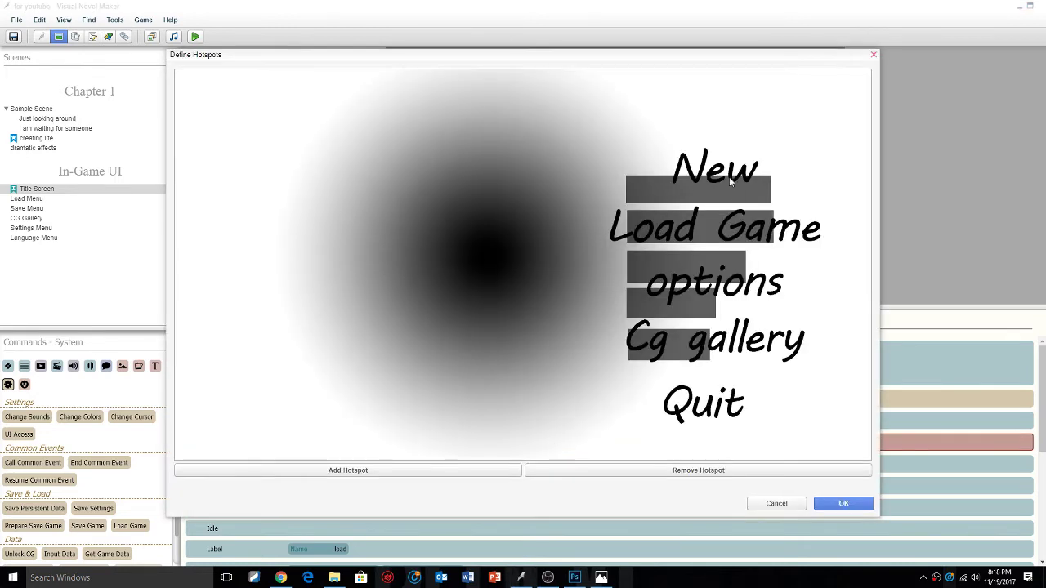
drag(730, 180, 709, 175)
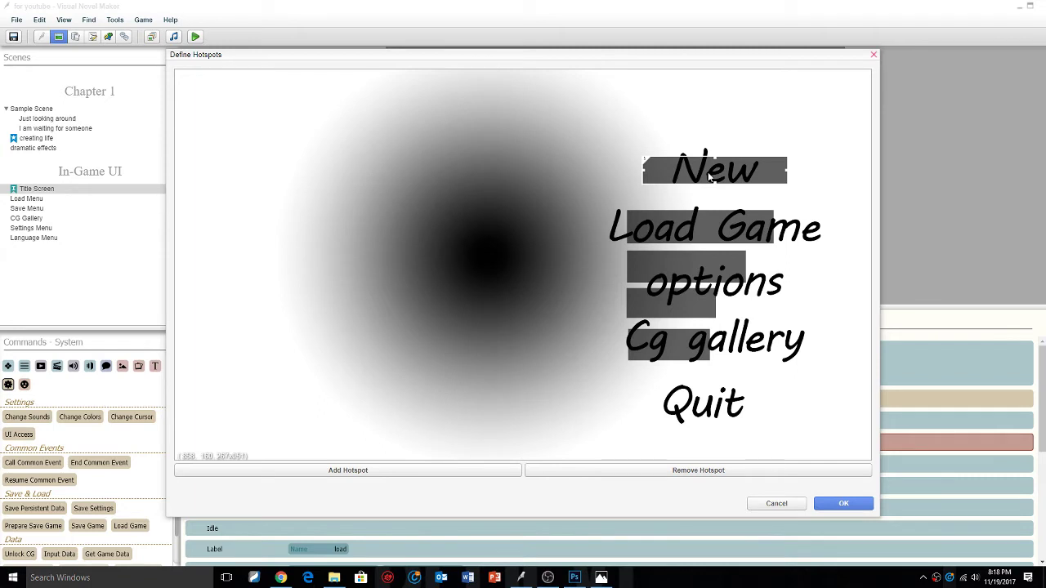
drag(705, 225, 716, 227)
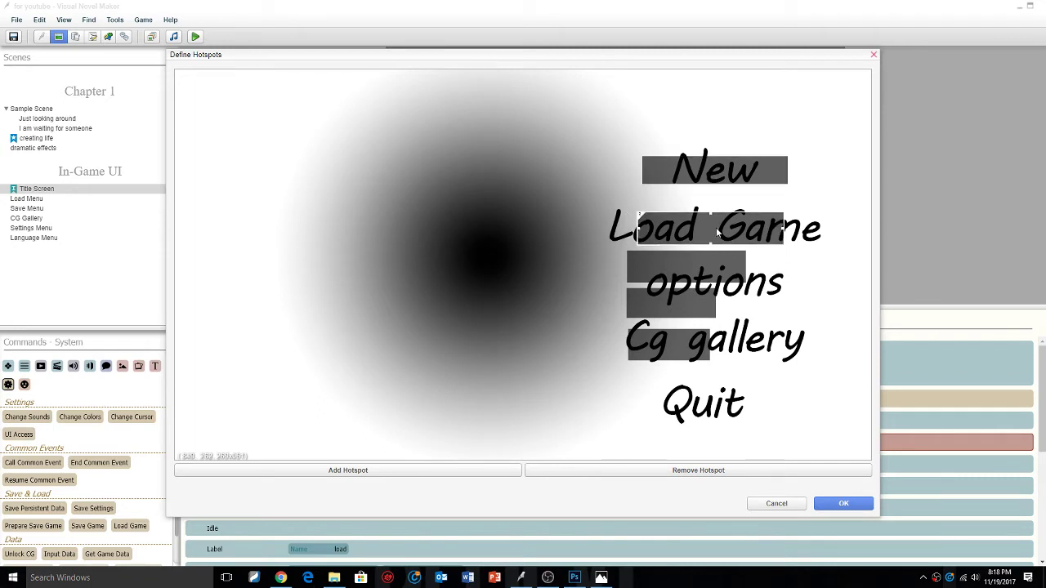
drag(674, 345, 708, 404)
click(697, 312)
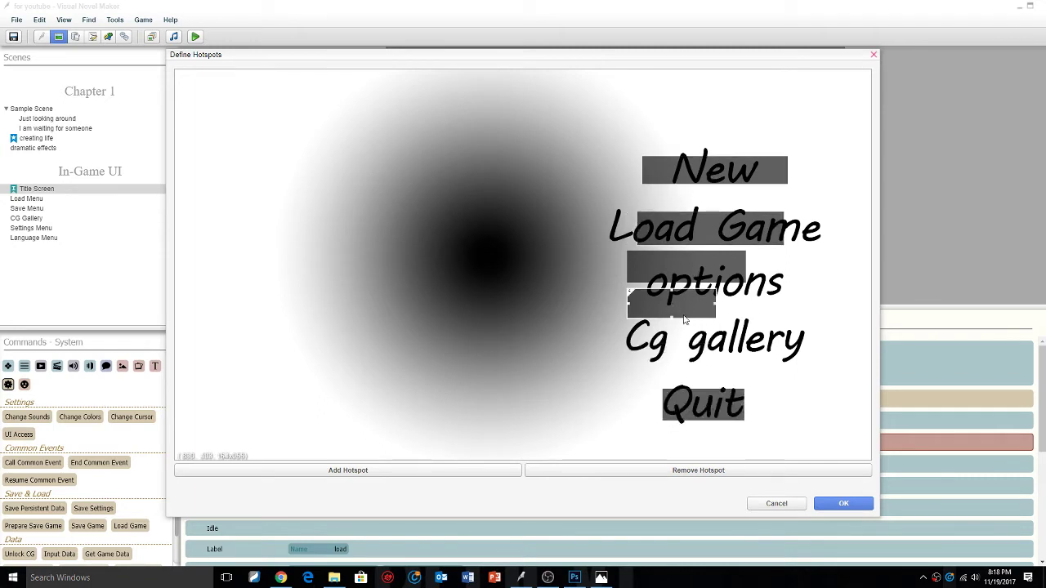
drag(685, 321, 716, 359)
drag(684, 275, 705, 293)
click(843, 503)
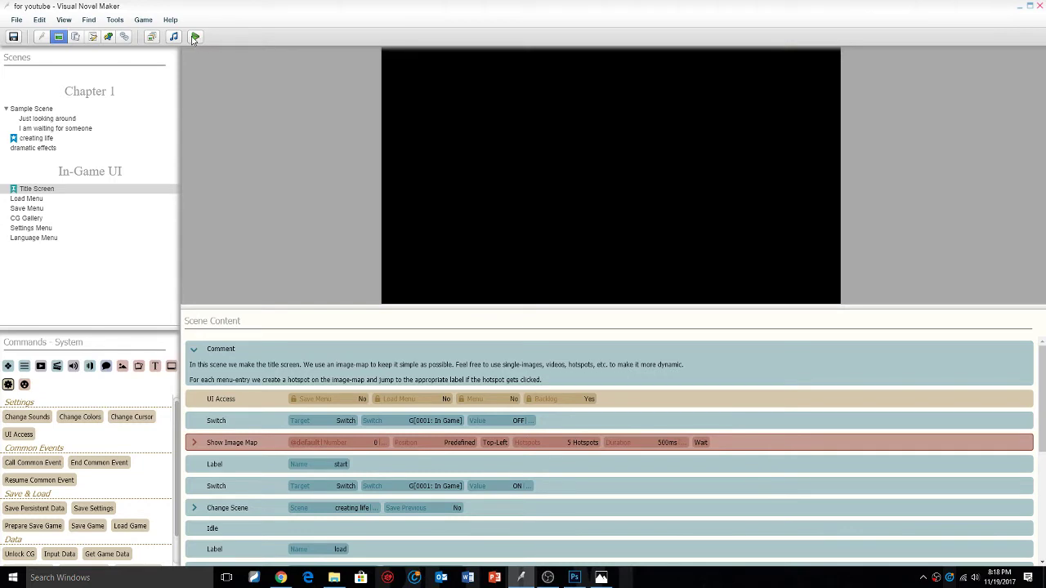
Playtest the title screen by starting New, running the test again, and opening and leaving the Load Game screen.
click(195, 38)
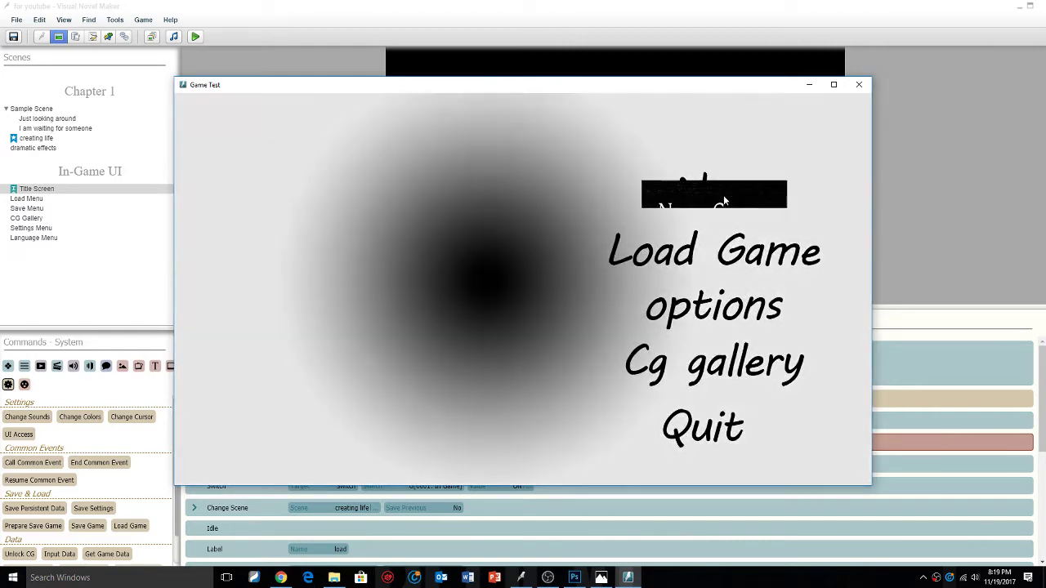
click(723, 194)
click(859, 84)
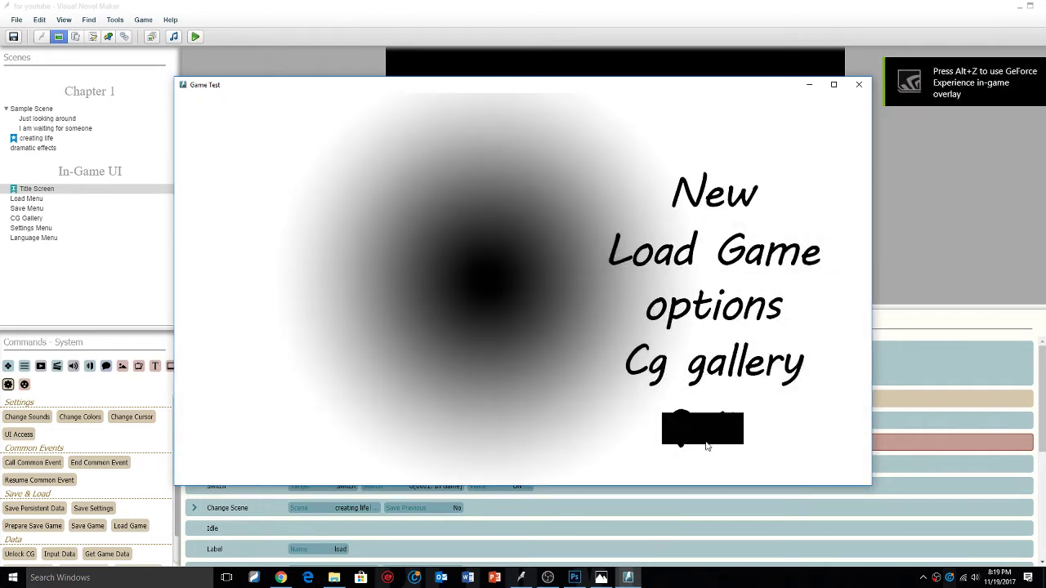
click(726, 266)
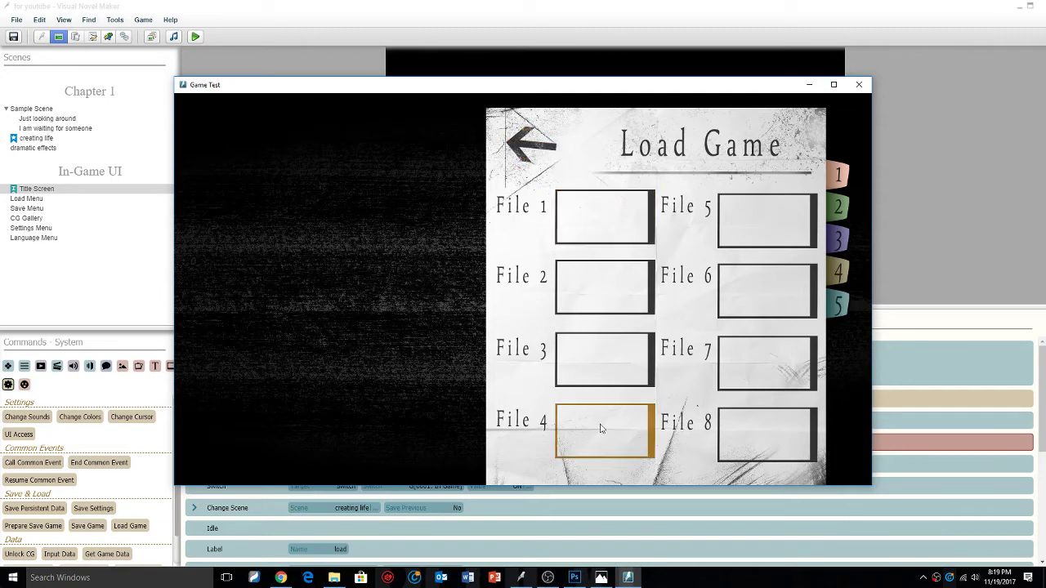
click(516, 139)
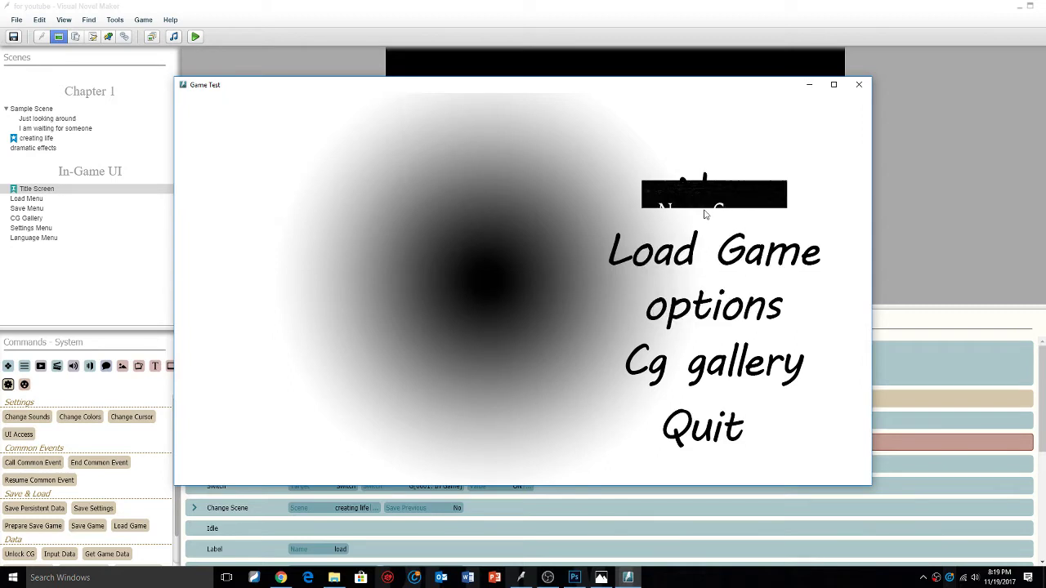
Check the menu entries' hover areas, view the unlocked picture in the Cg gallery, return to the title screen, and close the test.
key(Down)
key(Up)
key(Up)
key(Down)
key(Down)
key(Down)
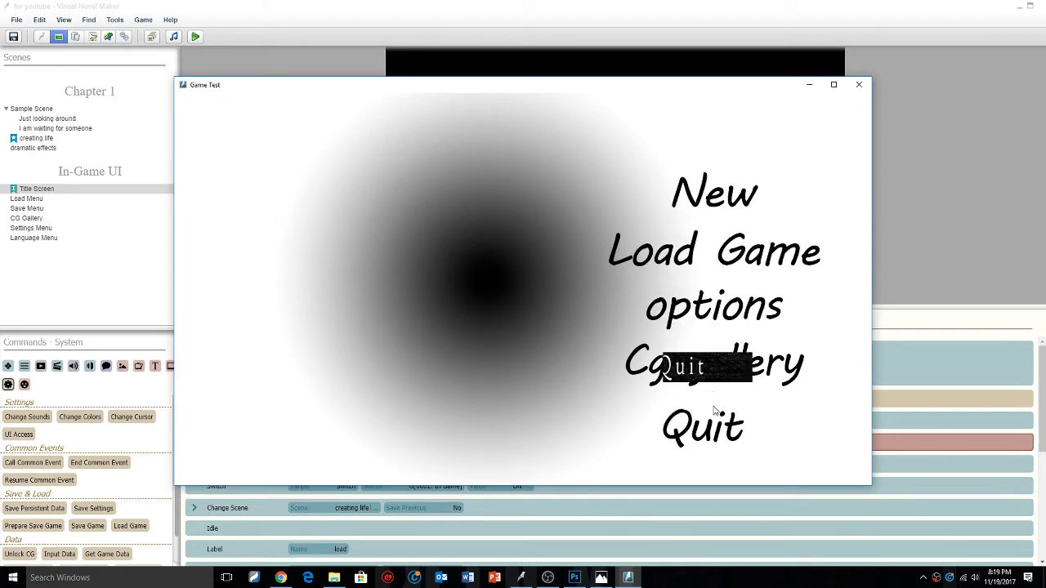
click(707, 366)
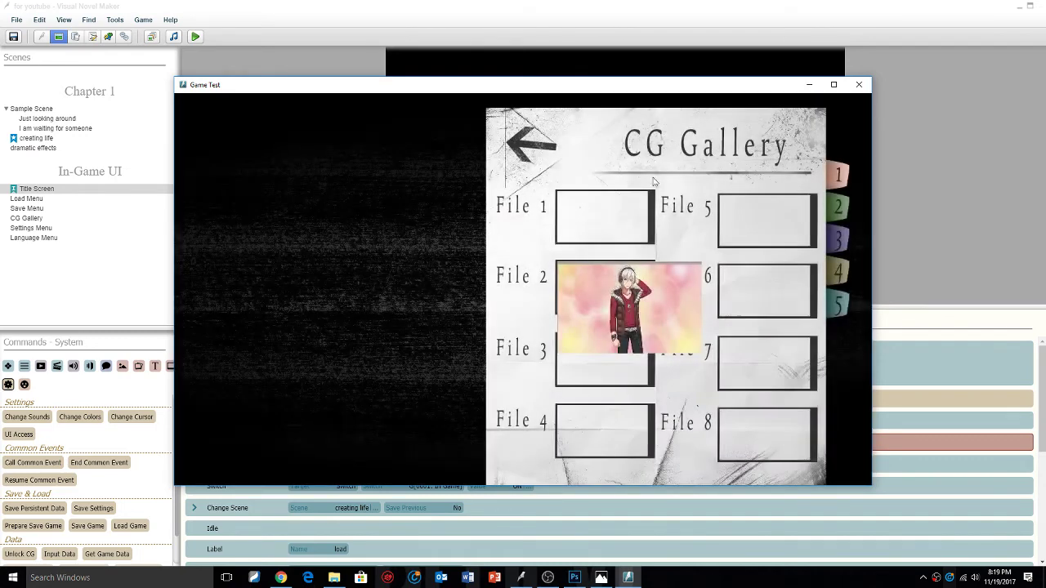
click(625, 301)
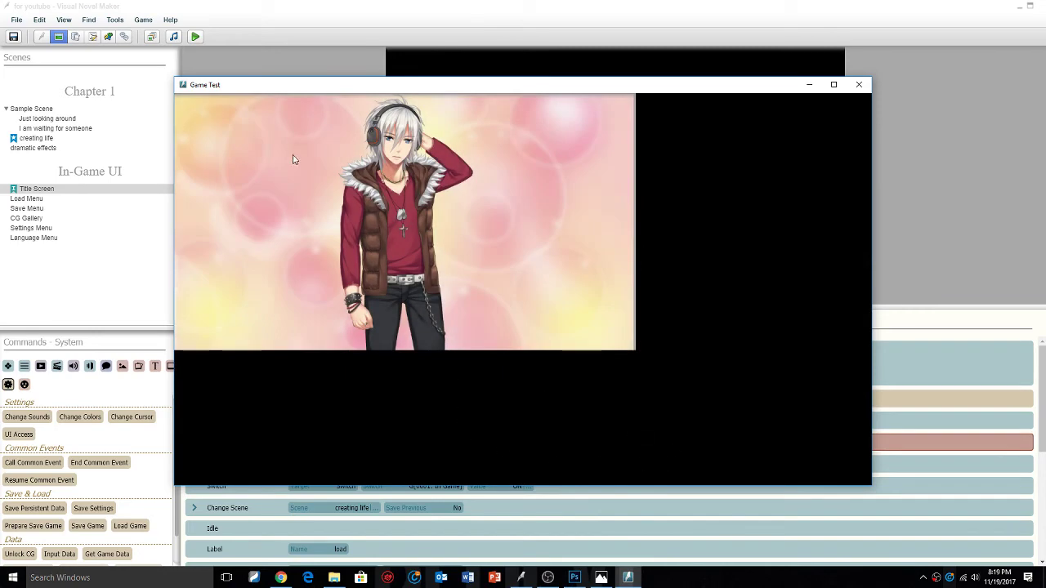
click(293, 159)
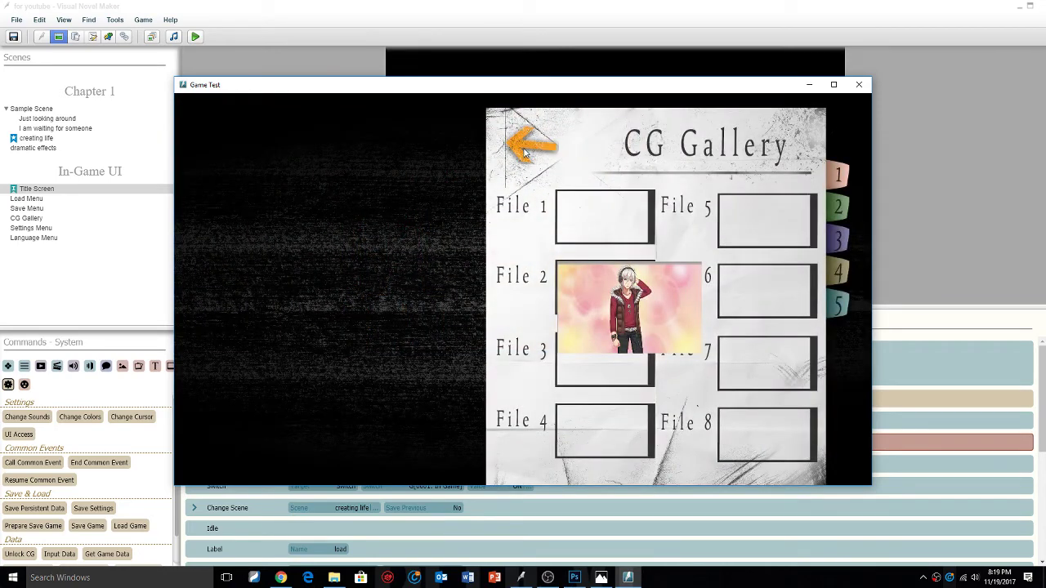
click(526, 153)
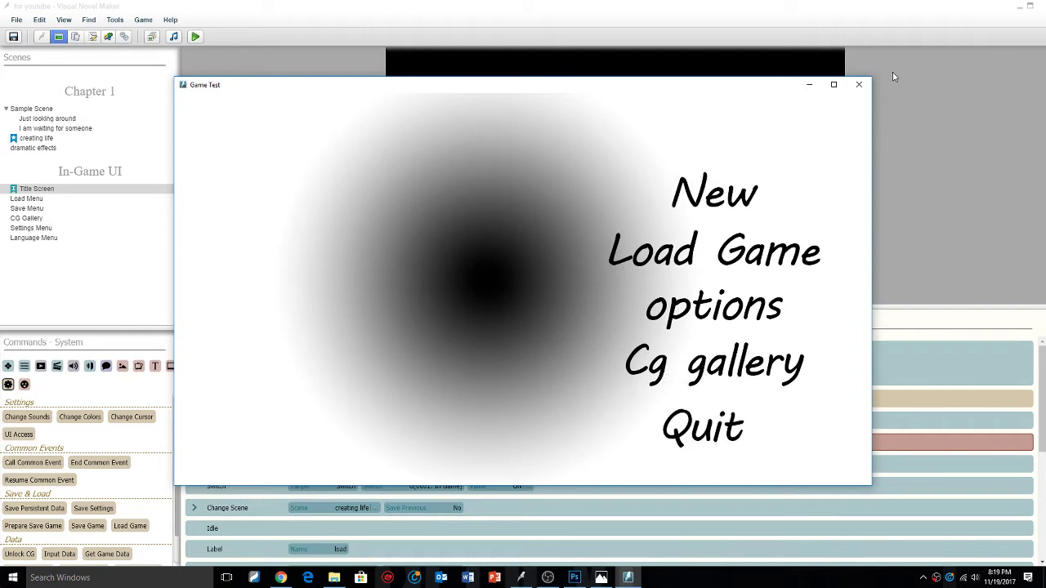
click(859, 84)
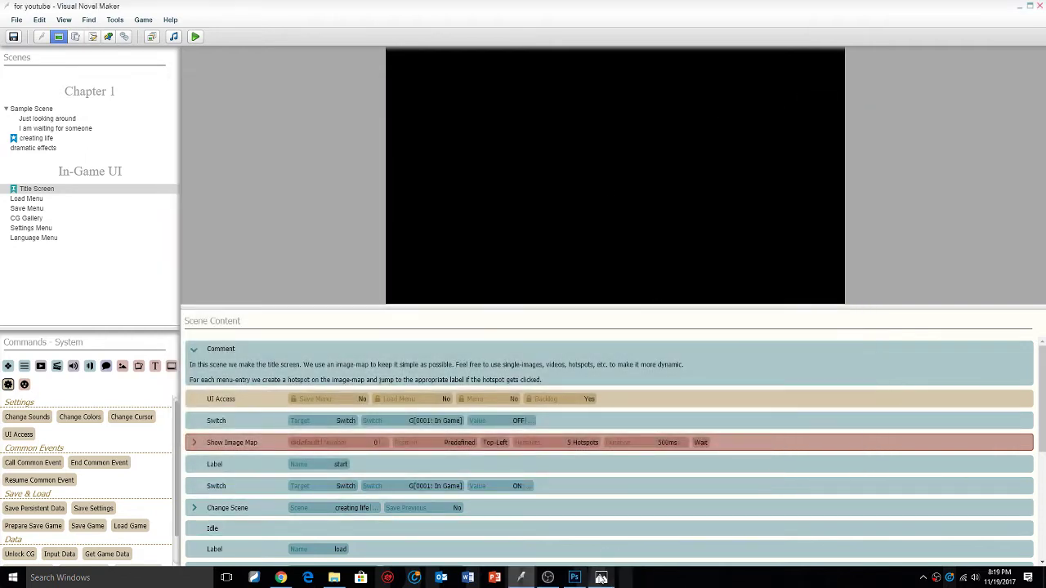
Open titlescreen_hover from the project's Pictures folder to examine its menu image, and close the viewer.
click(335, 578)
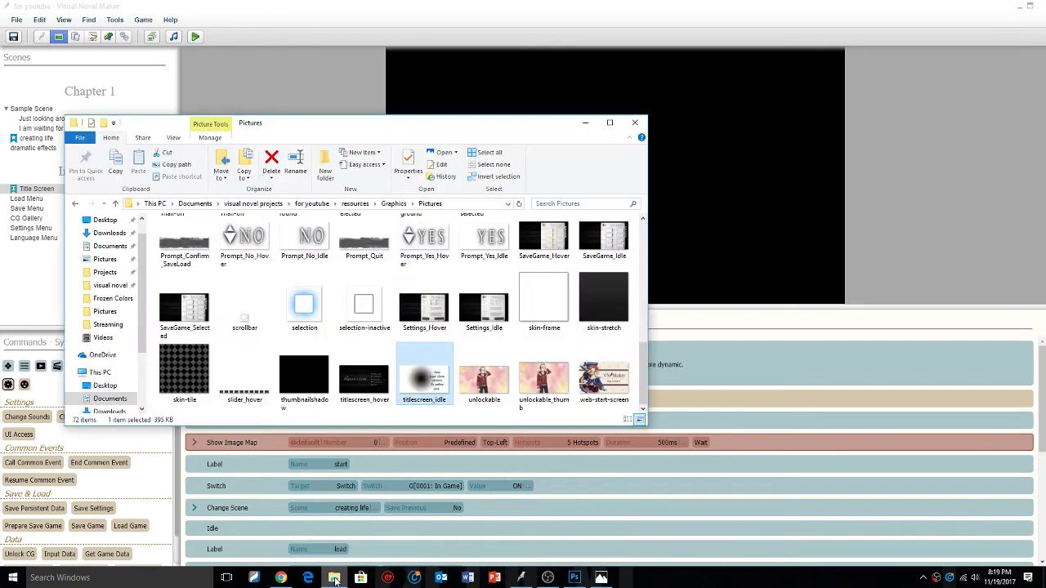
double_click(355, 373)
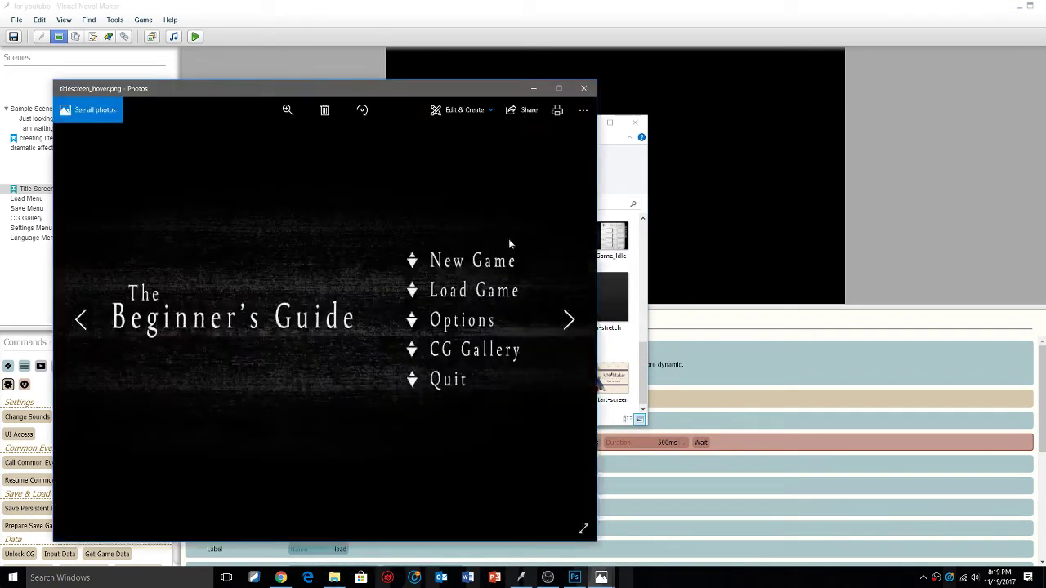
click(586, 88)
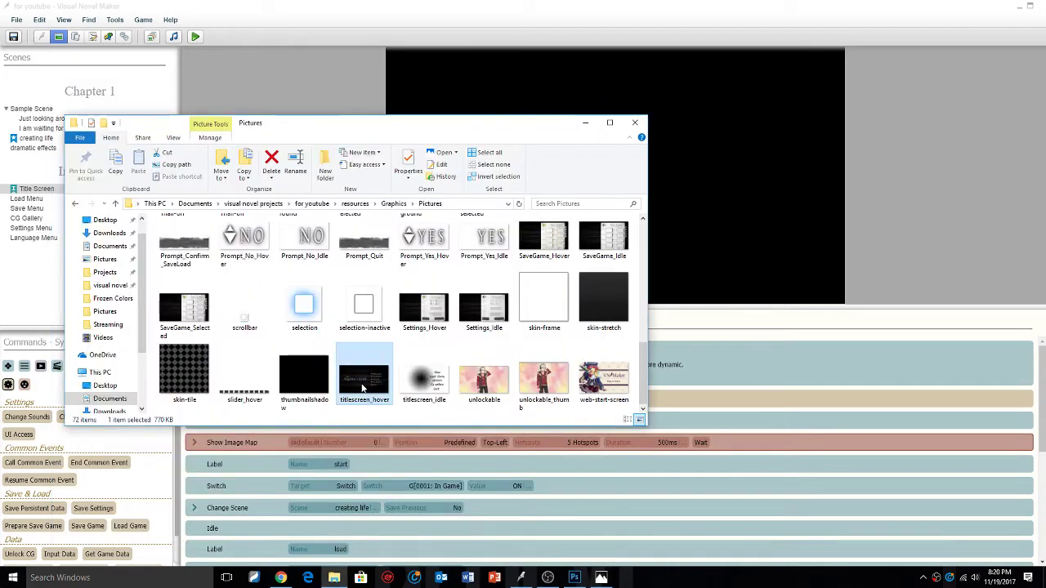
Switch to Photoshop, choose the Pencil tool, and set the foreground color to bright red.
click(601, 578)
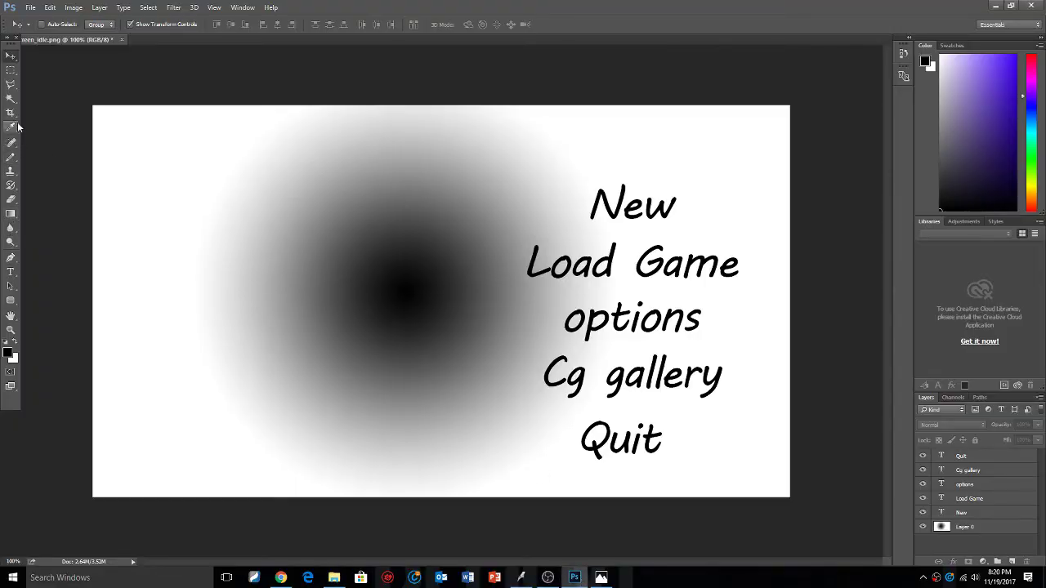
click(10, 157)
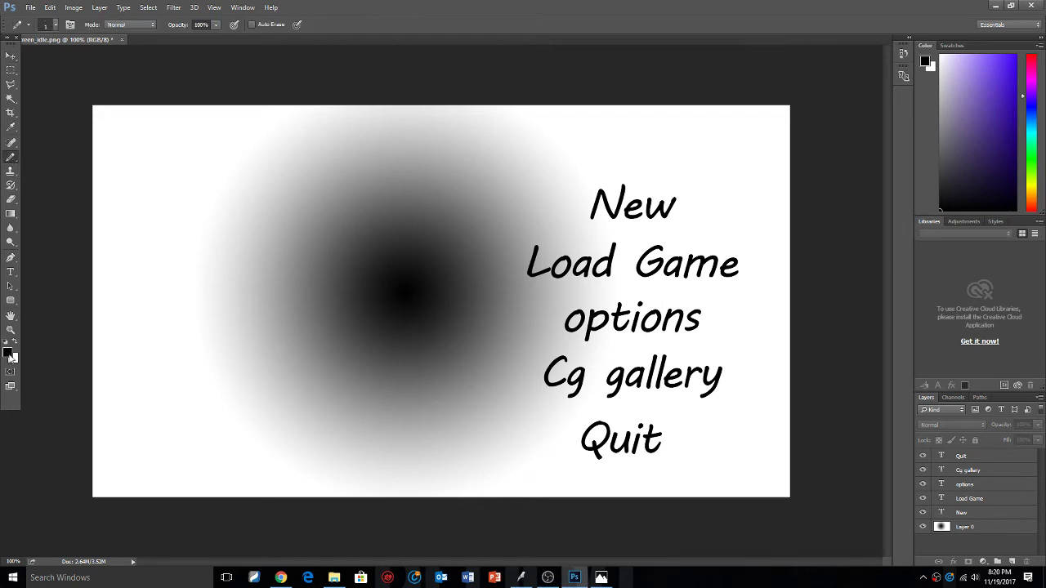
click(8, 353)
click(361, 174)
drag(393, 204, 392, 170)
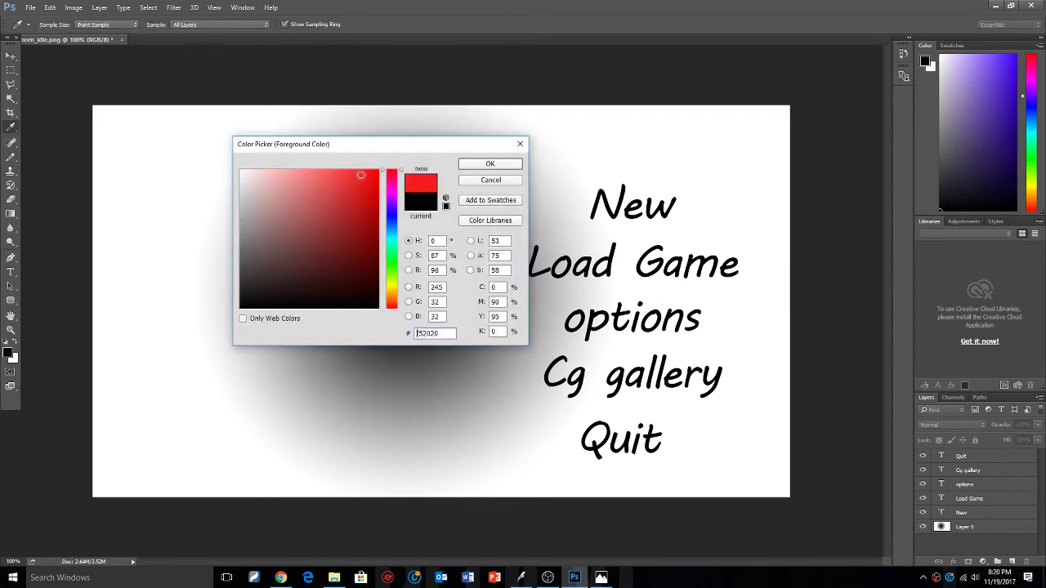
click(490, 164)
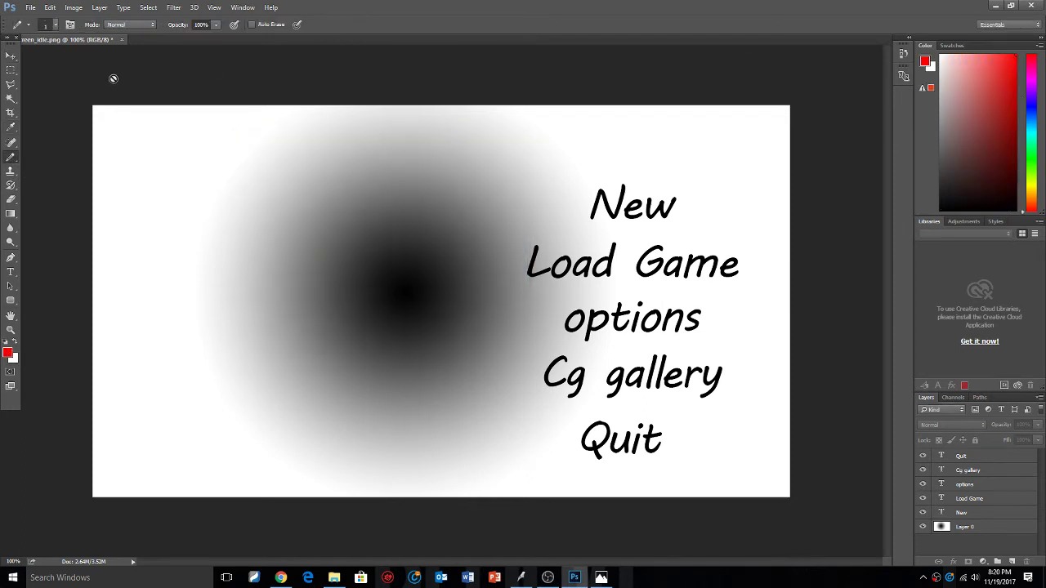
Merge all the visible text layers with the gradient background in Layer 0.
click(943, 528)
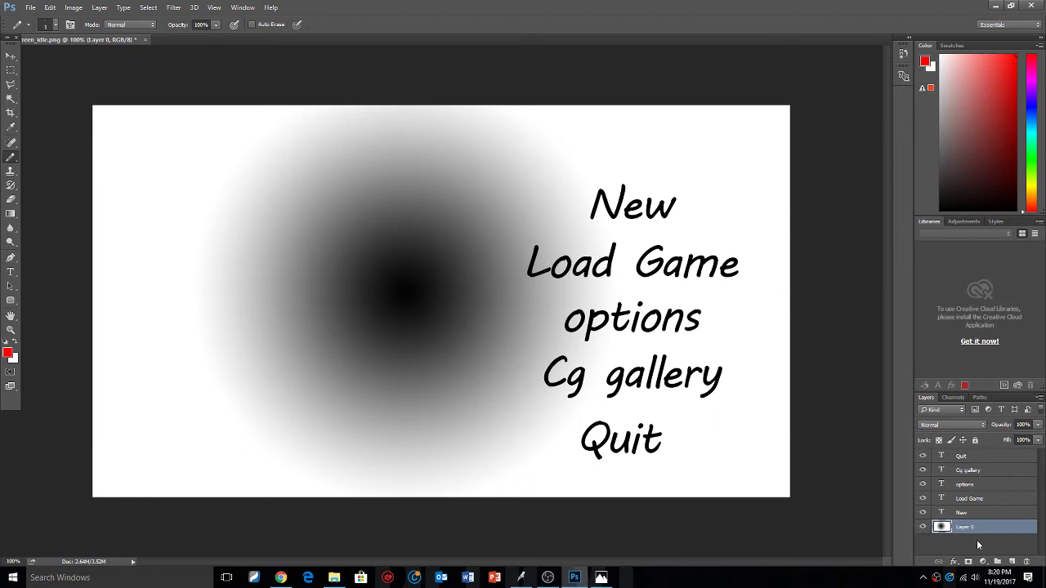
right_click(984, 455)
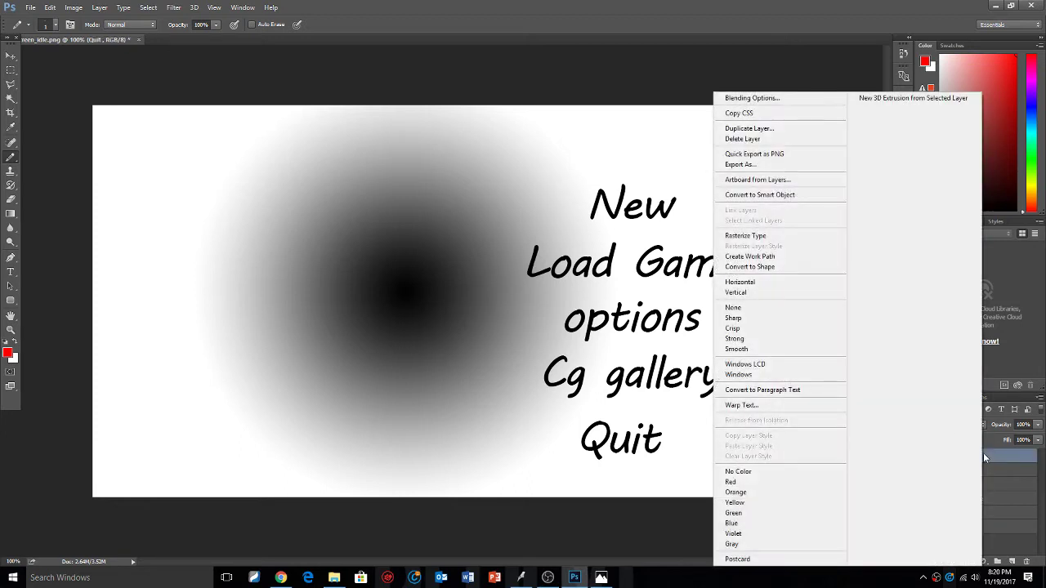
click(1001, 542)
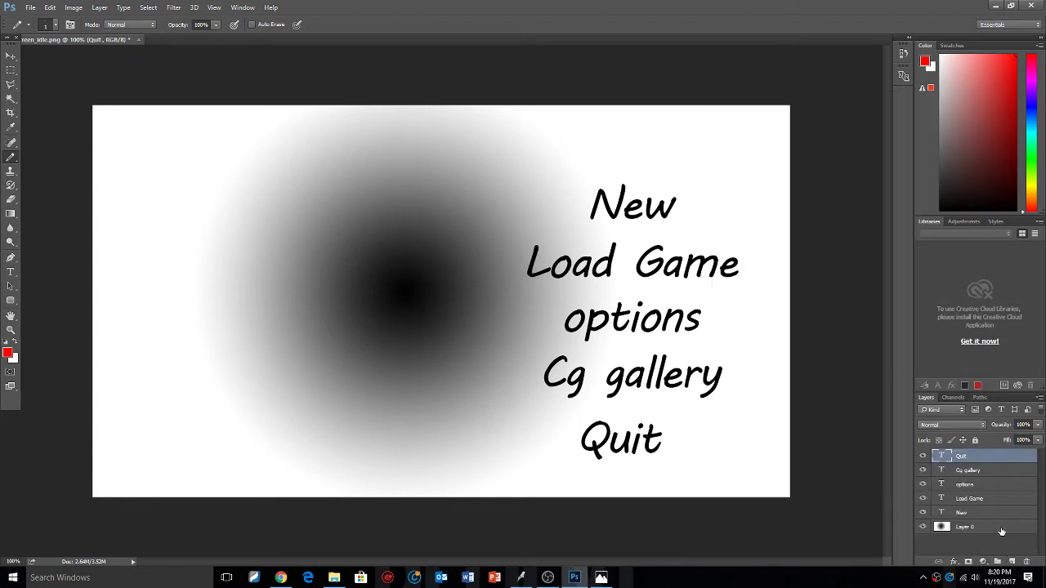
right_click(1002, 532)
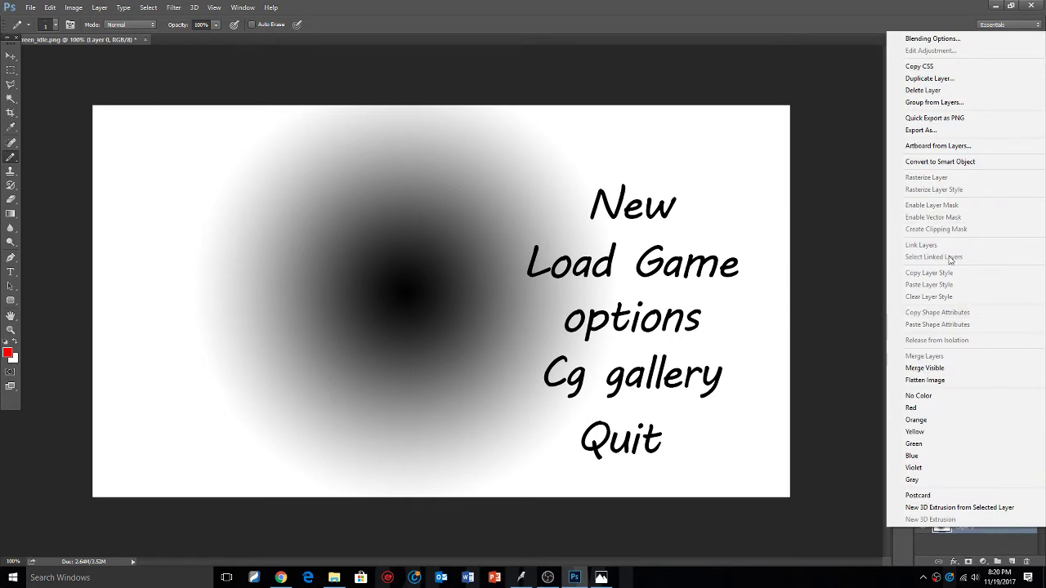
click(945, 368)
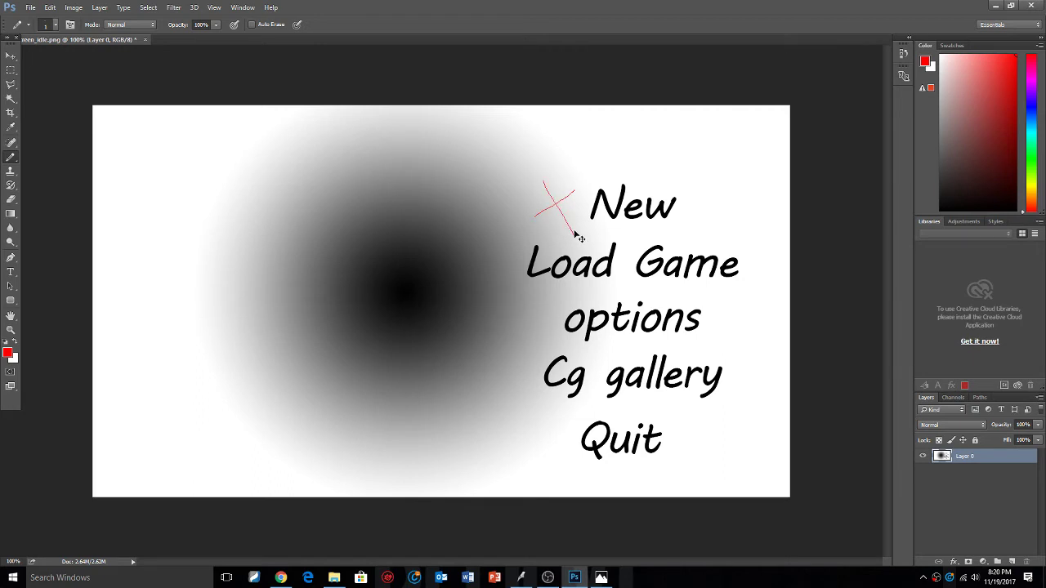
Undo the thin red cross beside New and choose a round 40 px Pencil tip with 0% hardness.
click(50, 7)
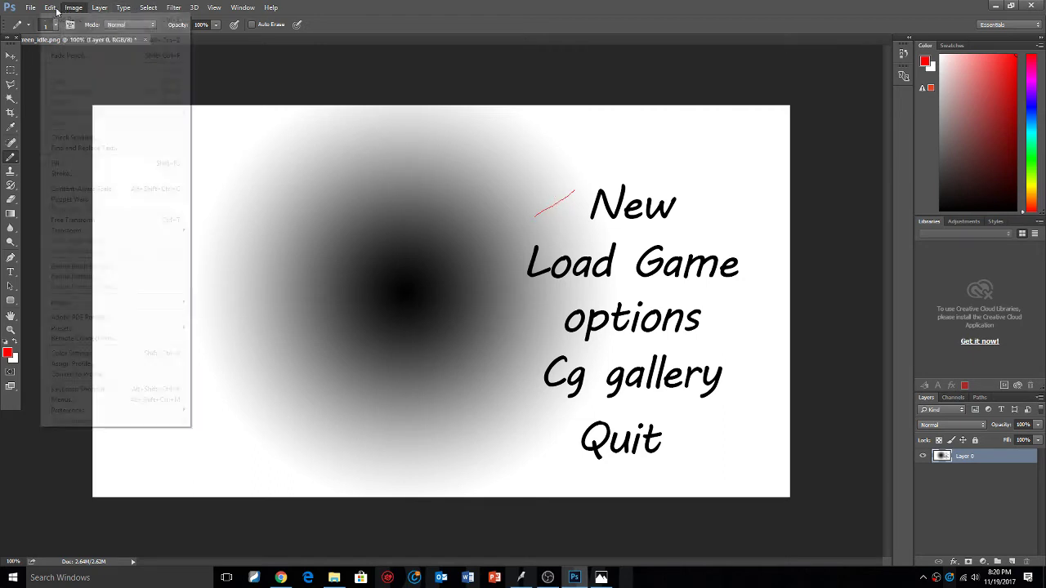
click(59, 20)
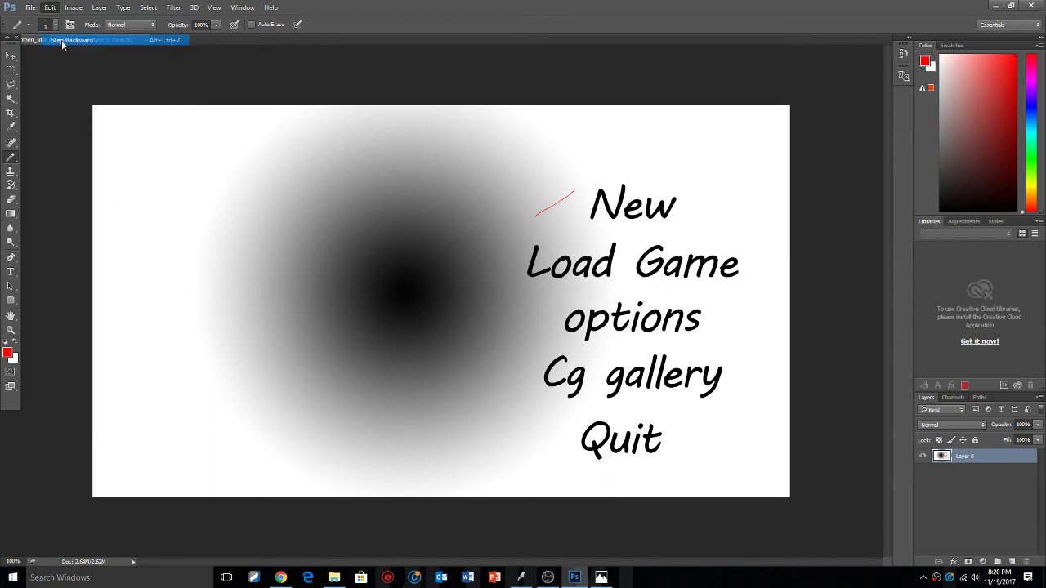
click(54, 26)
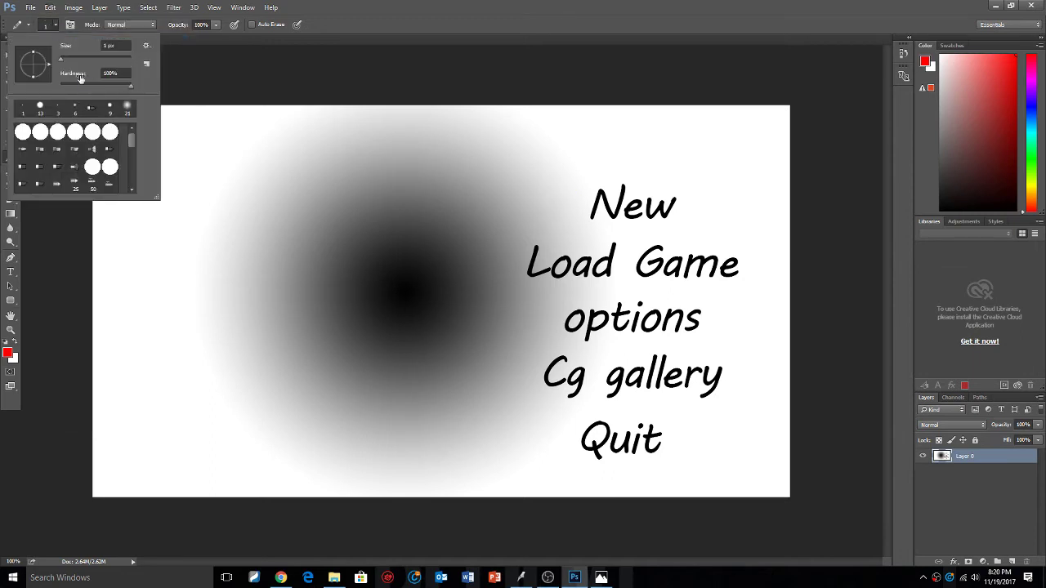
drag(61, 61, 65, 66)
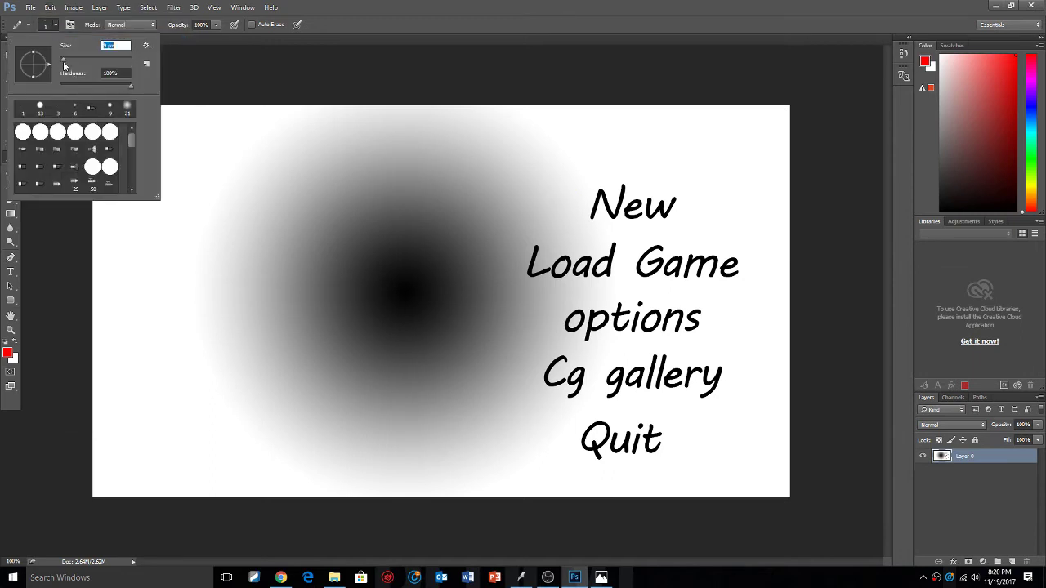
double_click(28, 137)
Test a red stroke beside New, undo it, and reduce the Pencil tip to 27 px.
mouse_move(569, 189)
mouse_down()
mouse_move(554, 204)
mouse_move(547, 186)
mouse_move(565, 214)
mouse_up()
key(ctrl+z)
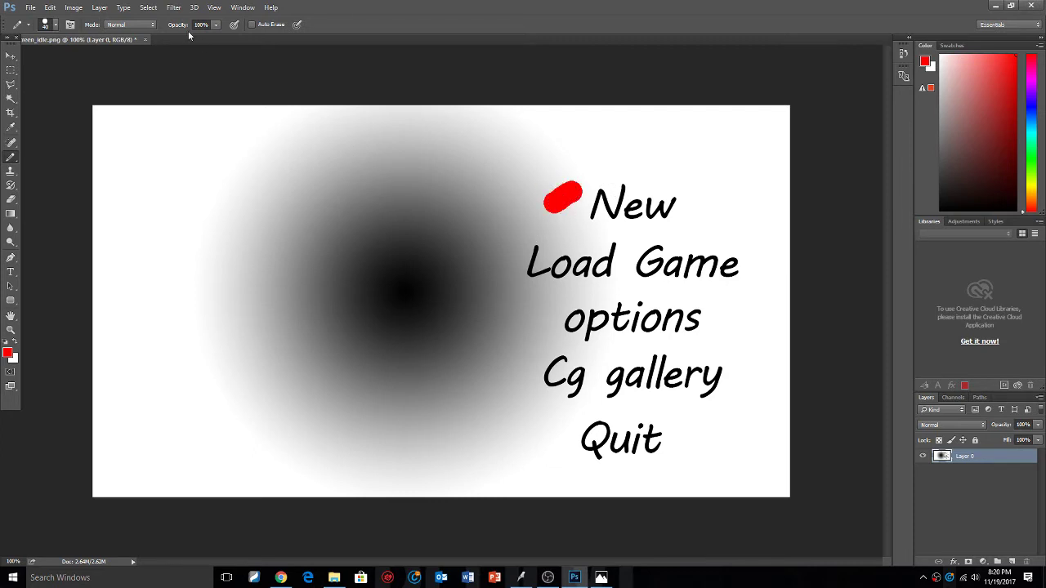
click(49, 7)
click(69, 40)
click(54, 27)
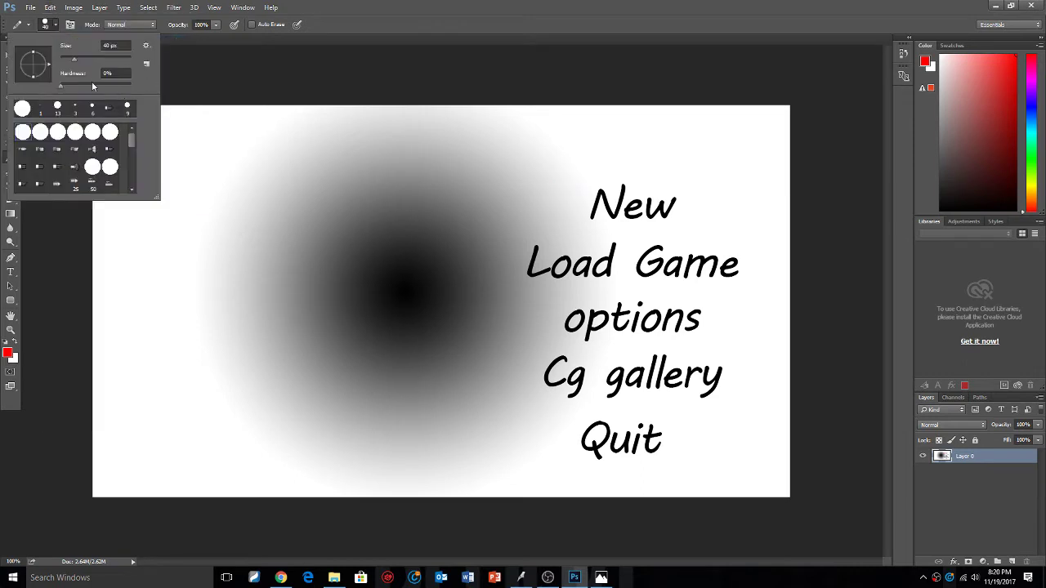
drag(73, 58, 69, 58)
Draw thick red crosses beside the New, Load Game and options entries.
mouse_move(569, 181)
mouse_down()
mouse_move(533, 207)
mouse_move(575, 219)
mouse_up()
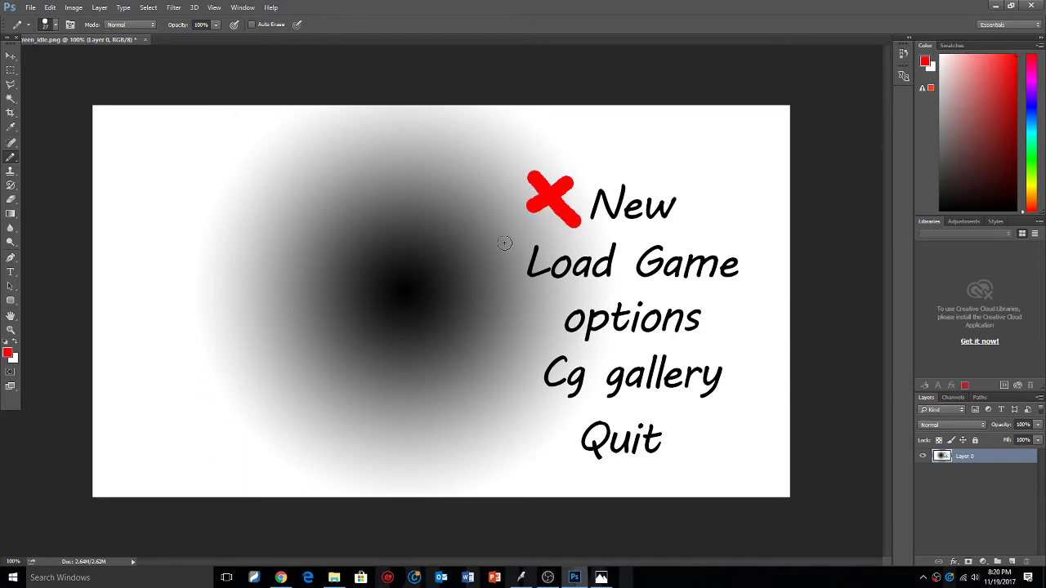
drag(510, 238, 458, 271)
mouse_move(471, 231)
mouse_down()
mouse_move(500, 289)
mouse_move(492, 345)
mouse_up()
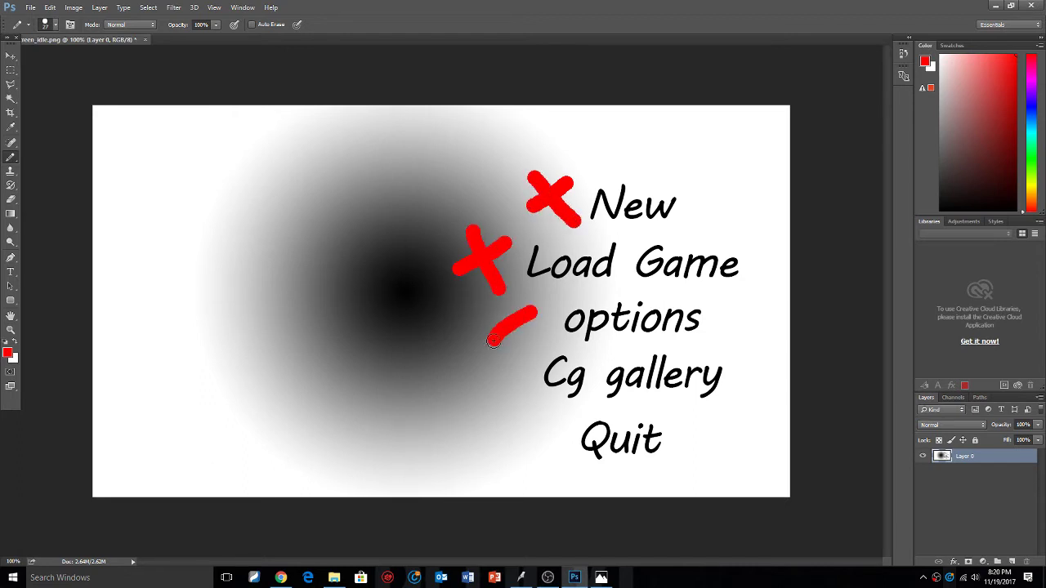
drag(495, 303, 521, 348)
Undo all the red crosses beside New, Load Game and options.
click(50, 7)
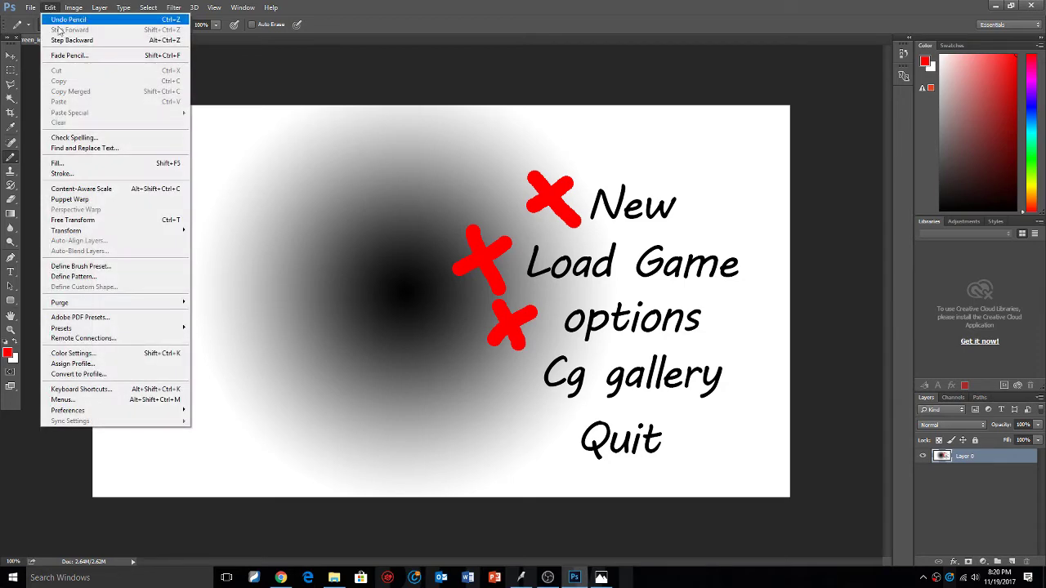
click(72, 40)
click(50, 7)
click(72, 40)
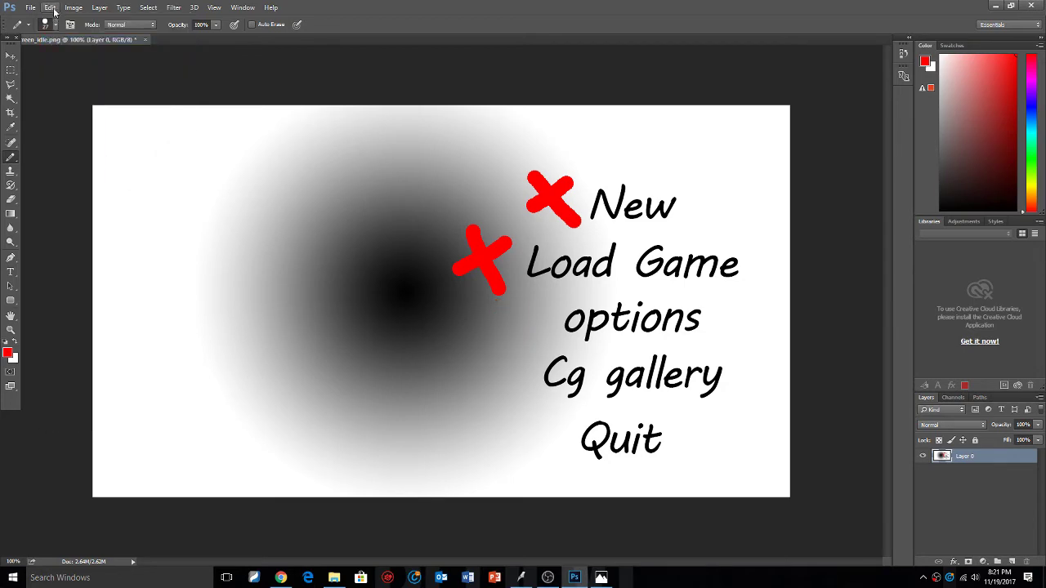
click(50, 7)
click(50, 8)
click(50, 8)
click(72, 40)
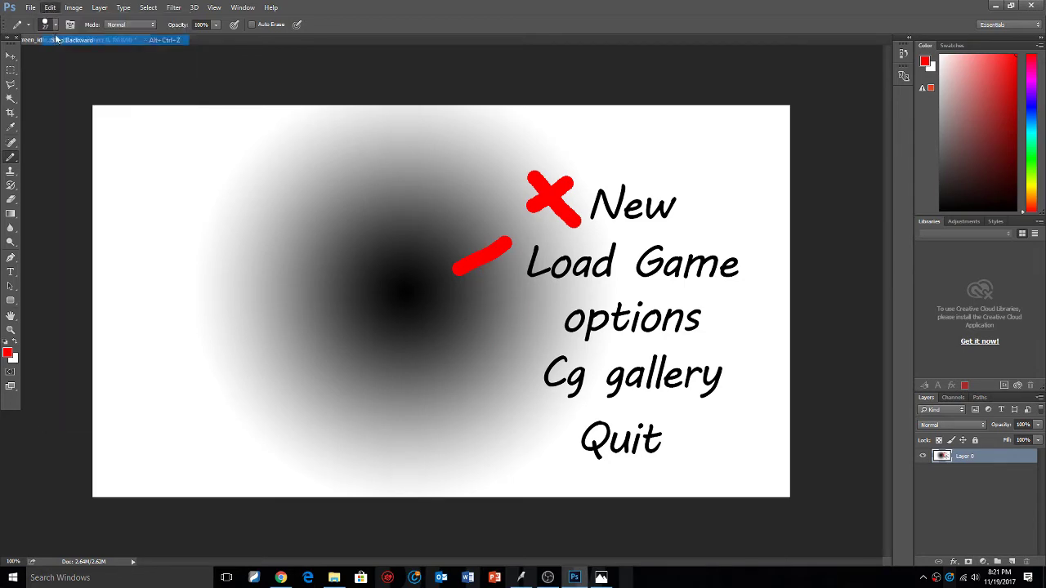
click(50, 8)
click(62, 41)
click(50, 7)
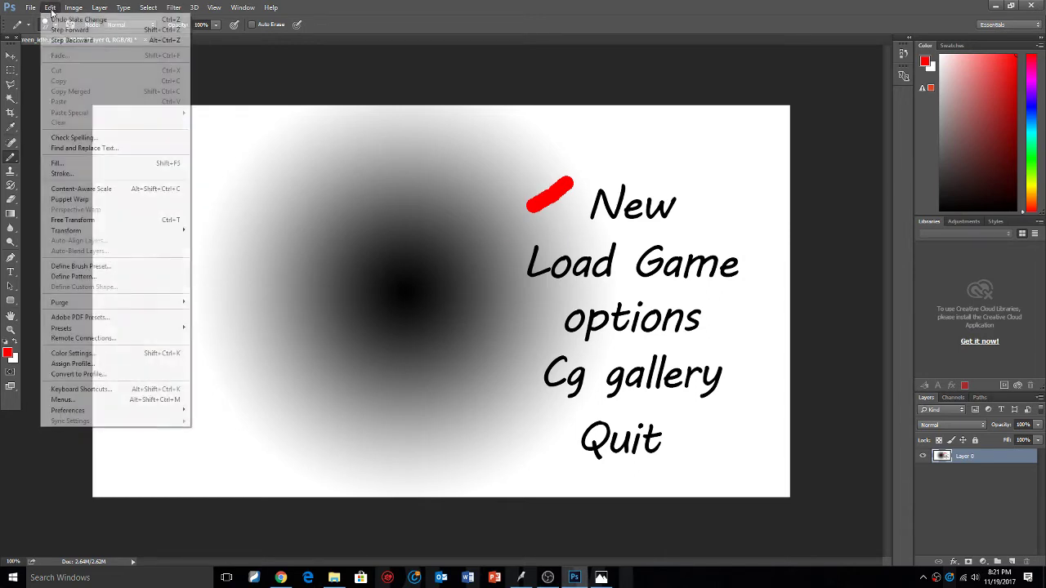
click(65, 41)
Reduce the Pencil tip to 15 px and draw small red crosses beside the New and Load Game entries.
click(55, 24)
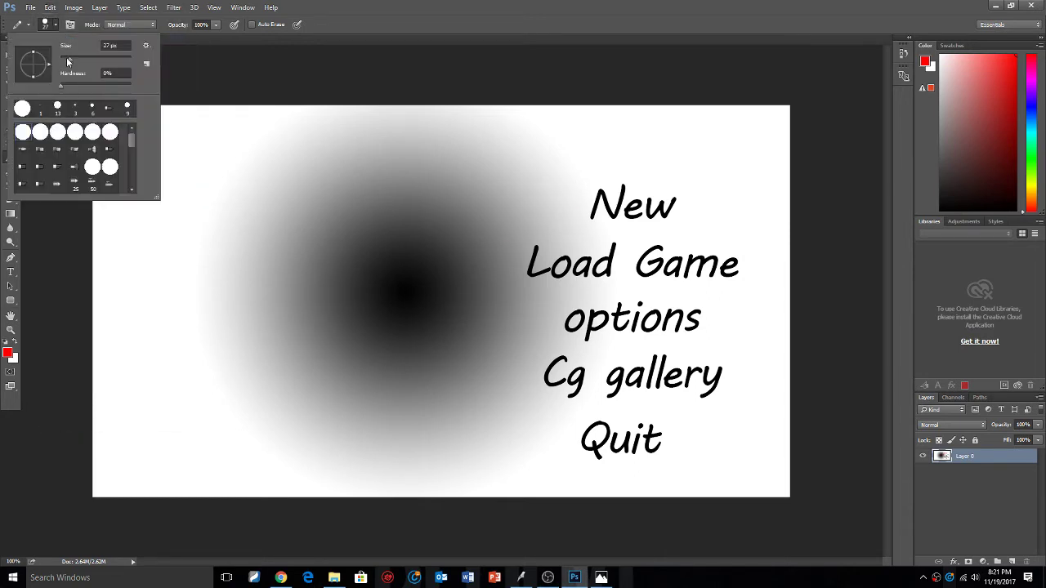
drag(66, 57, 66, 59)
mouse_move(575, 177)
mouse_down()
mouse_move(558, 195)
mouse_move(576, 200)
mouse_up()
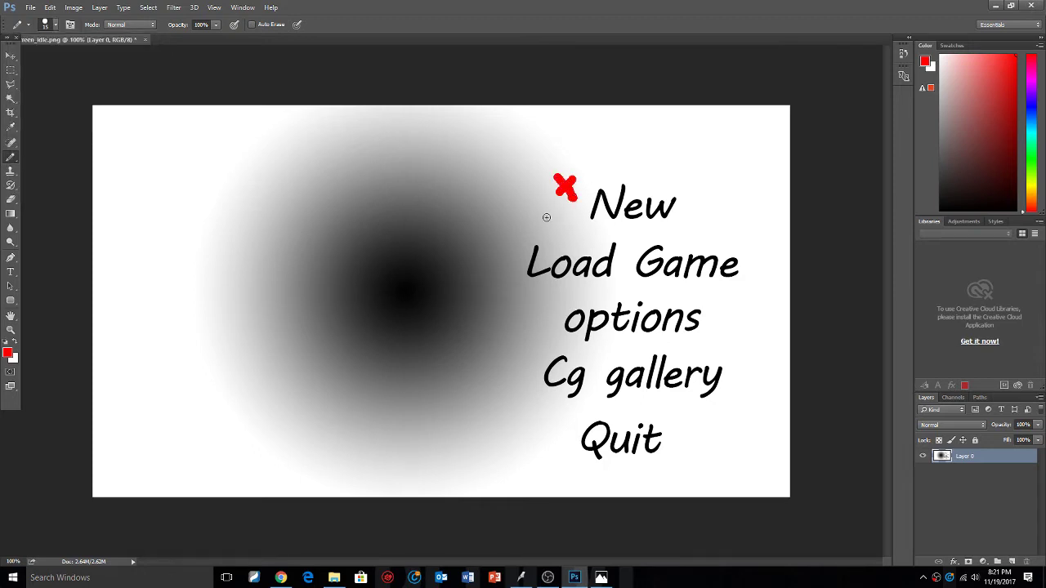
drag(517, 237, 497, 252)
drag(498, 230, 518, 259)
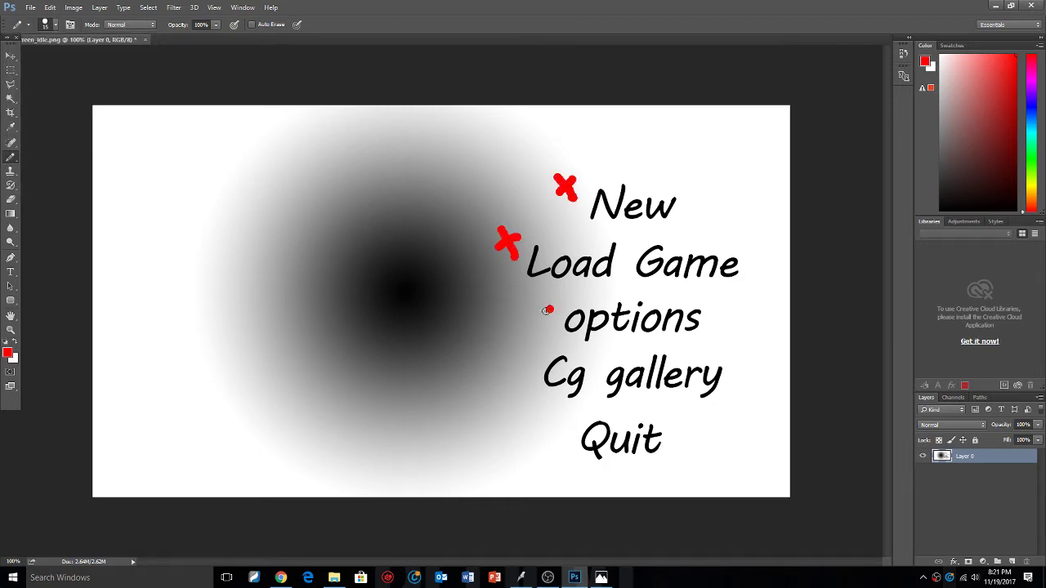
Draw a red cross beside the options entry and undo both of its strokes.
drag(547, 311, 517, 327)
drag(518, 312, 542, 341)
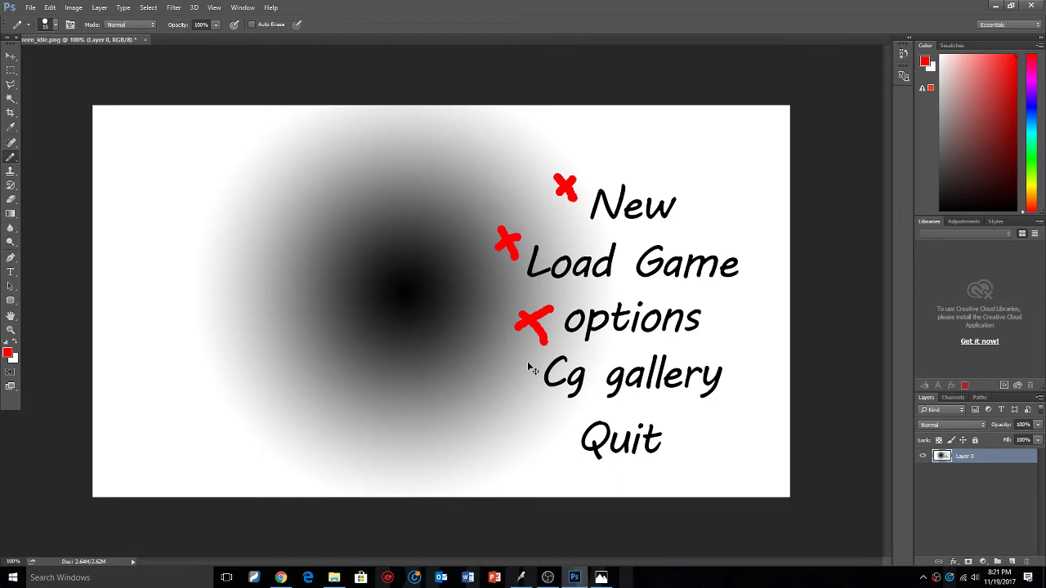
key(ctrl+z)
key(ctrl+z)
key(ctrl+z)
click(49, 8)
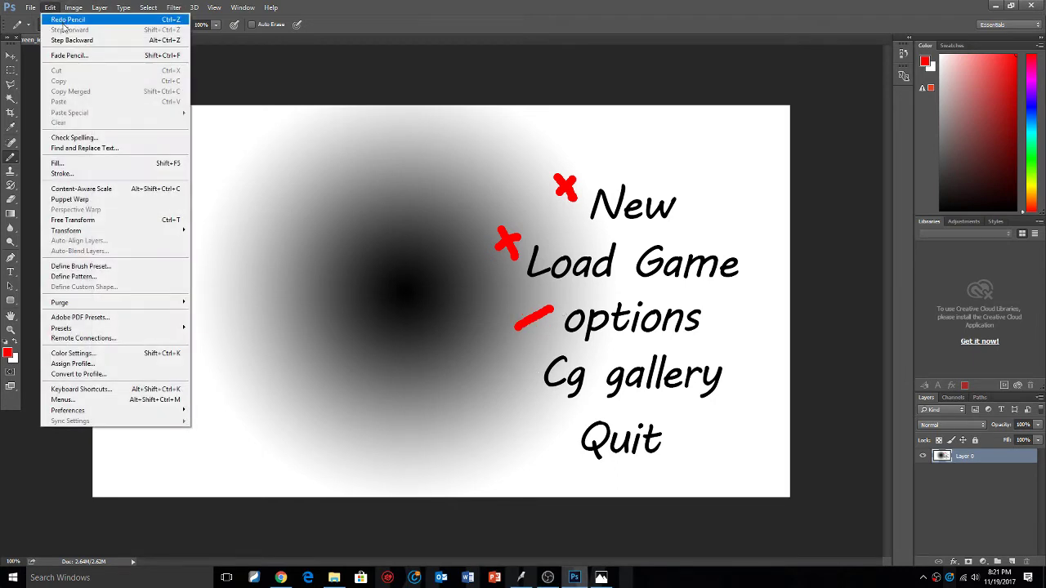
click(72, 40)
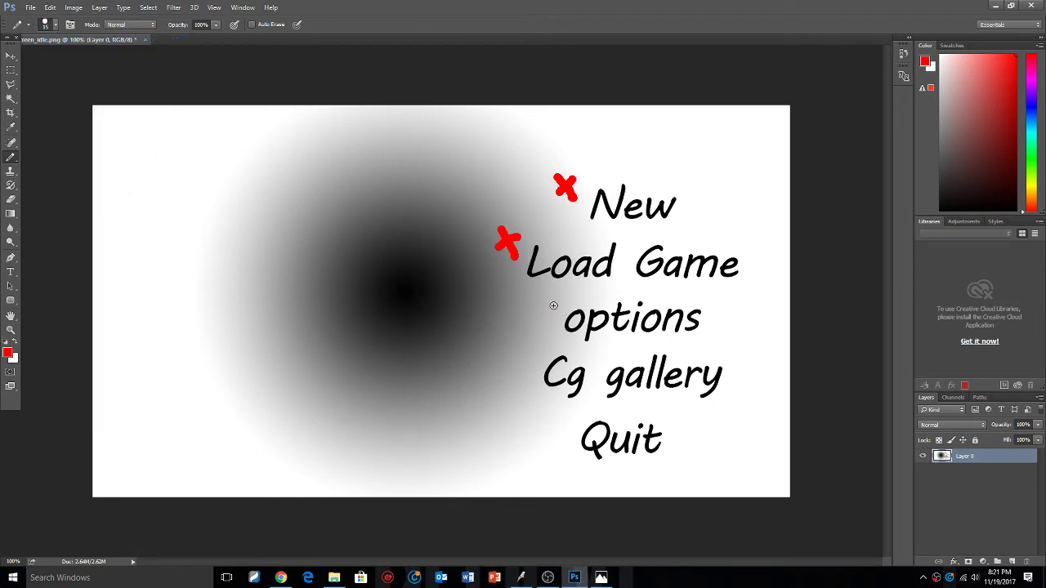
Draw red crosses beside the options, Cg gallery and Quit entries.
mouse_move(556, 299)
mouse_down()
mouse_move(540, 318)
mouse_move(559, 325)
mouse_move(520, 367)
mouse_up()
drag(517, 350, 535, 368)
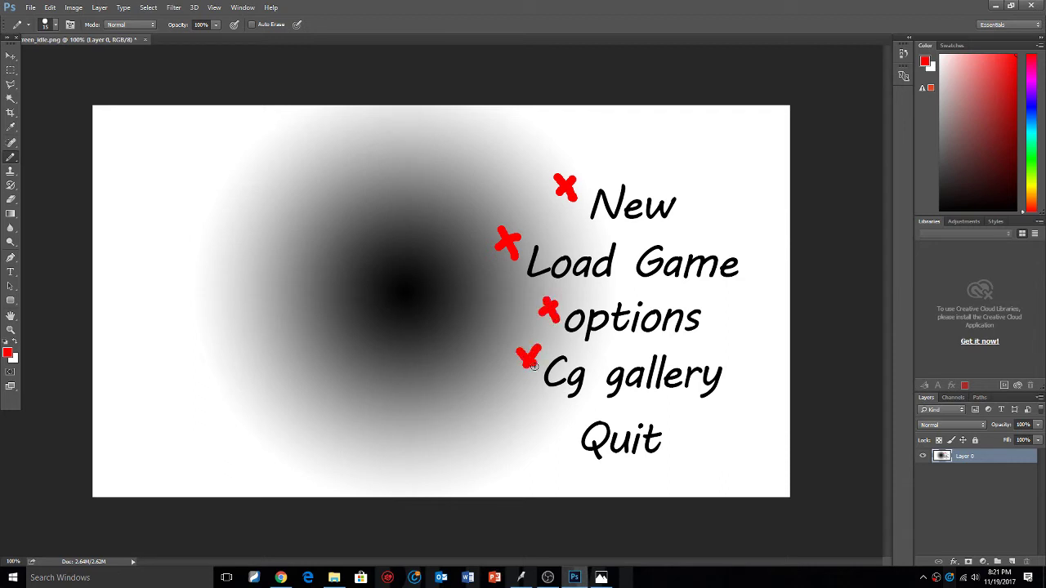
mouse_move(564, 413)
mouse_down()
mouse_move(536, 436)
mouse_move(575, 450)
mouse_up()
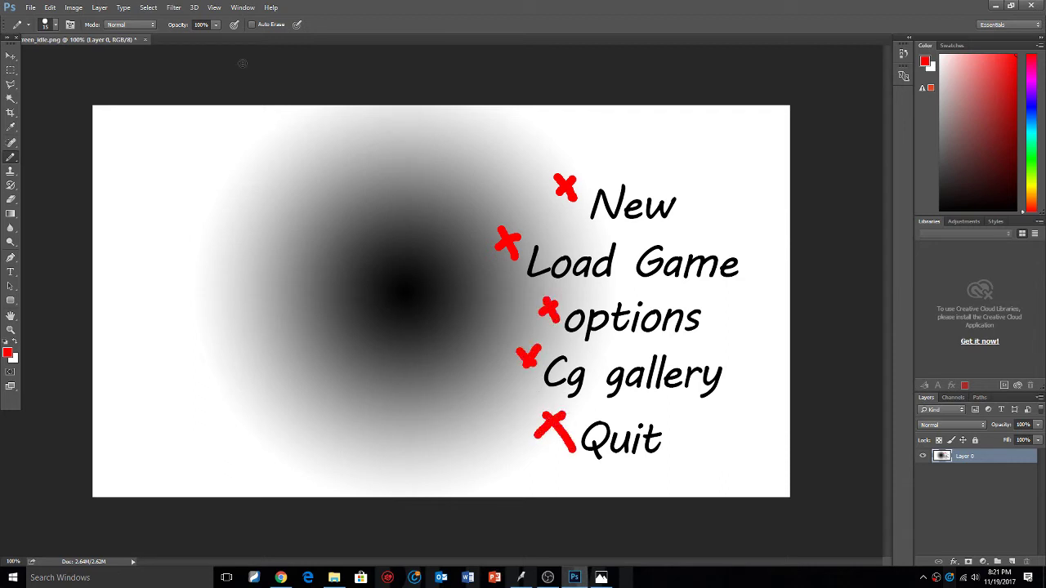
Export the image as a PNG over the existing titlescreen_hover file in the project's Pictures folder.
click(30, 8)
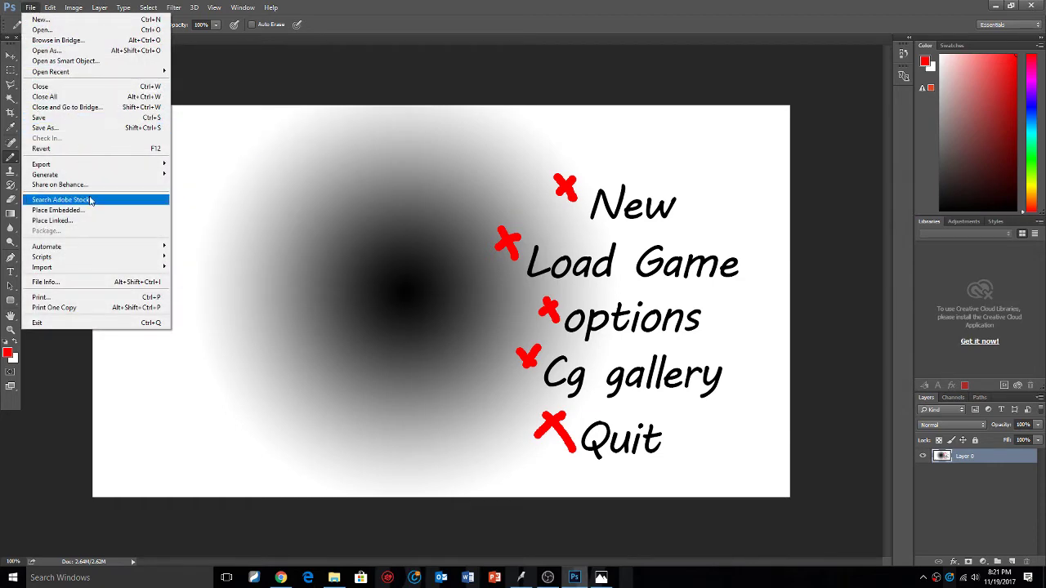
mouse_move(88, 165)
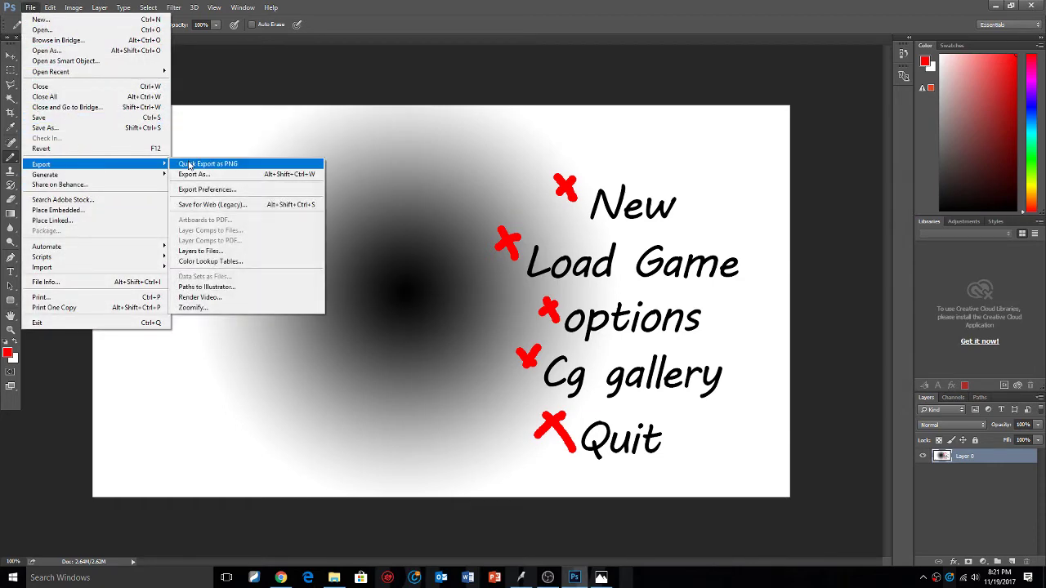
click(188, 166)
scroll(350, 158, down, 10)
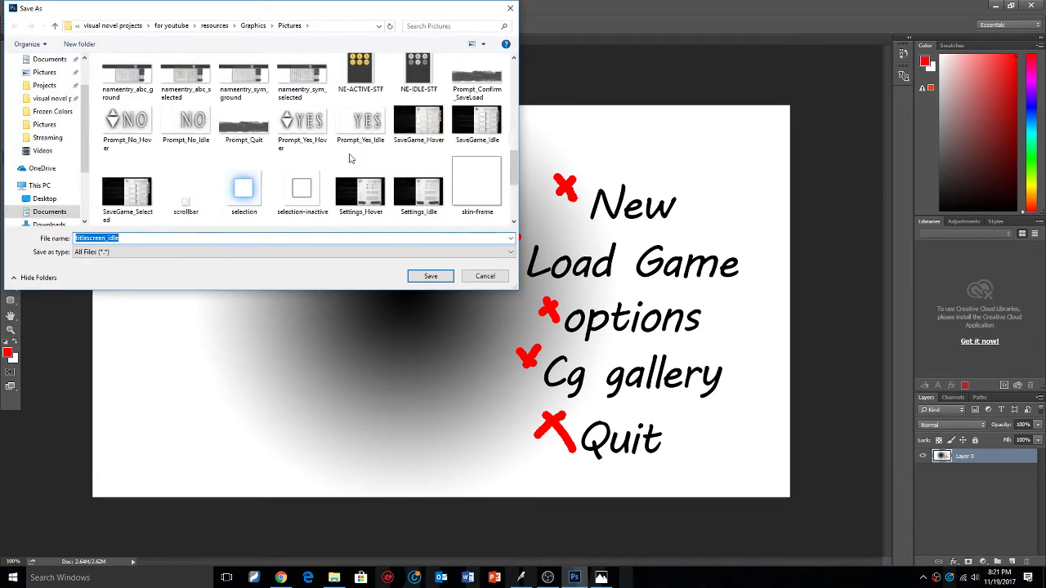
scroll(350, 158, down, 3)
click(371, 146)
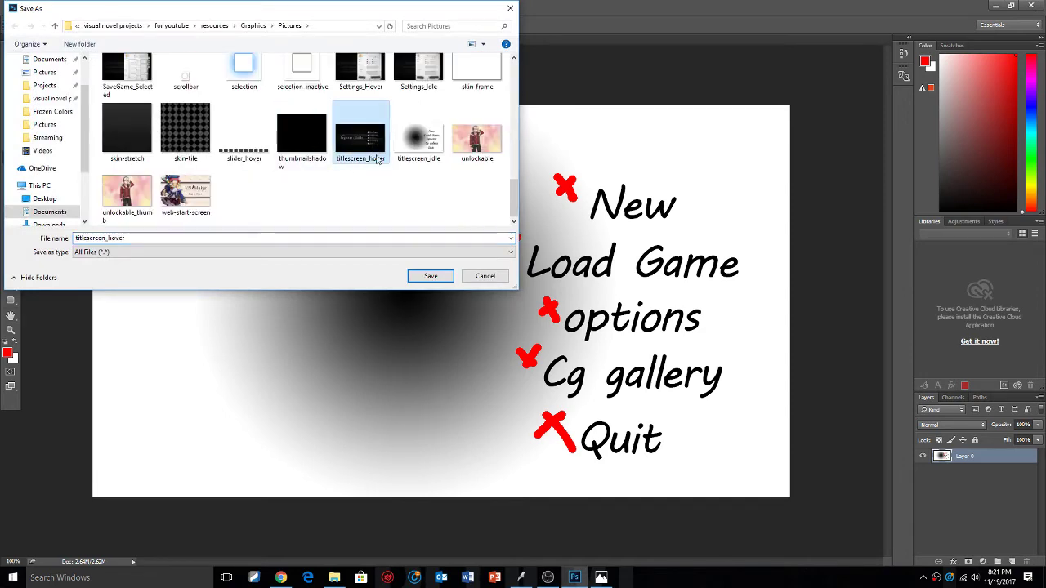
click(431, 275)
click(549, 287)
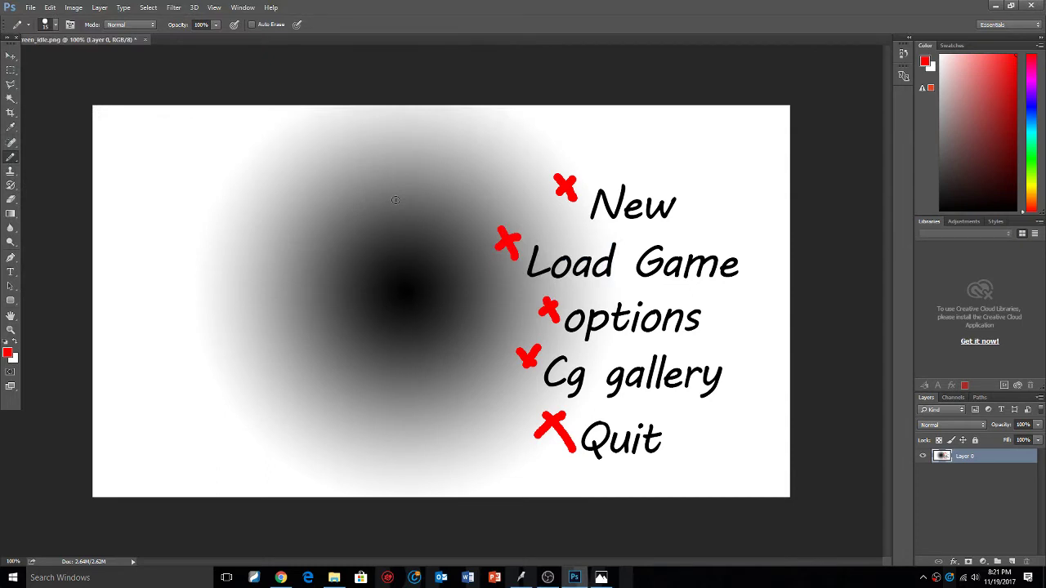
Switch to Visual Novel Maker, test-play the game to check the new title screen, and close the test.
click(520, 578)
click(197, 38)
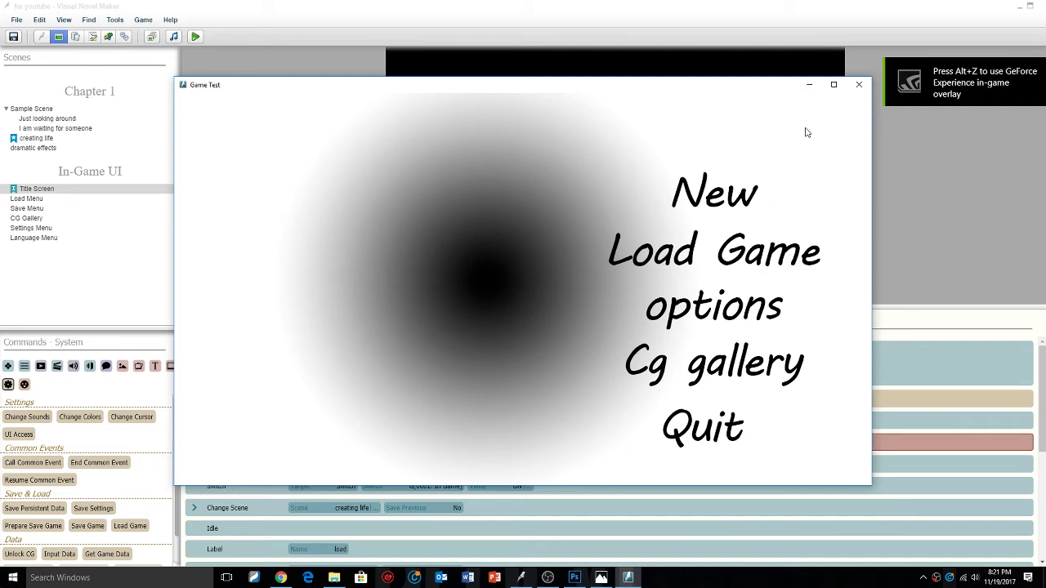
click(859, 85)
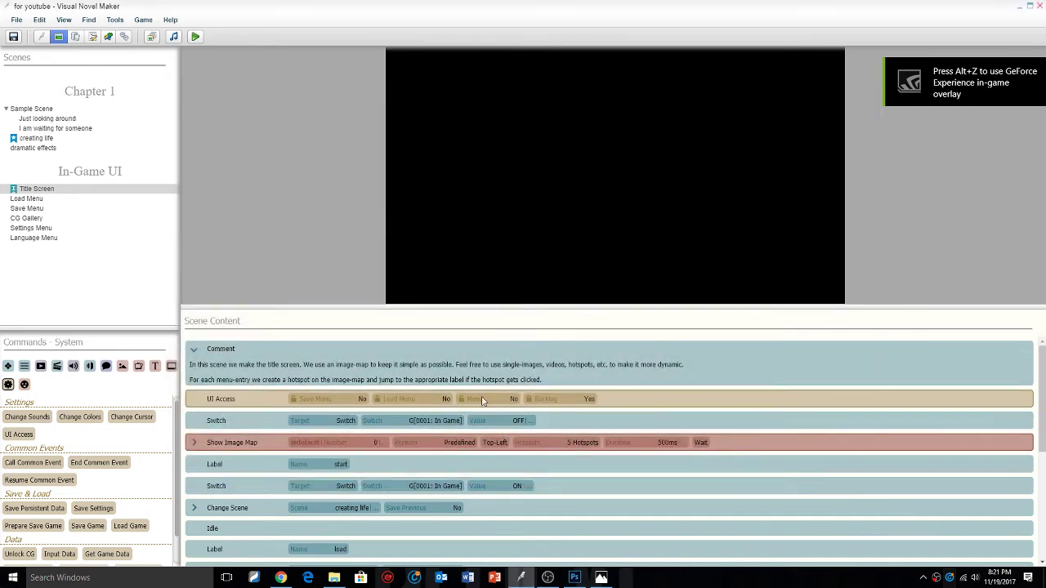
Open the hotspots of the Show Image Map command to check their placement over the menu text, and accept them.
click(533, 445)
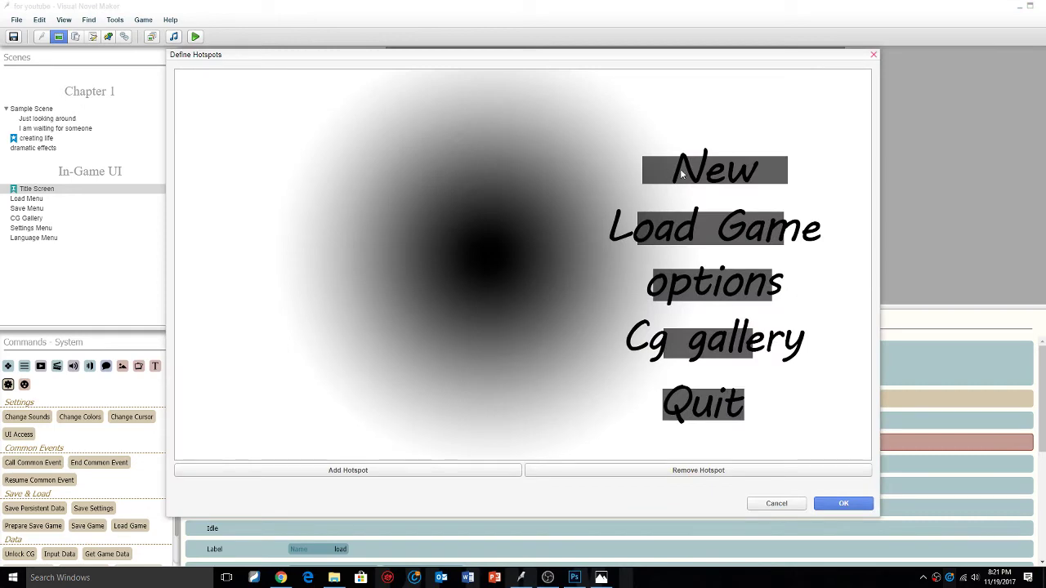
click(844, 503)
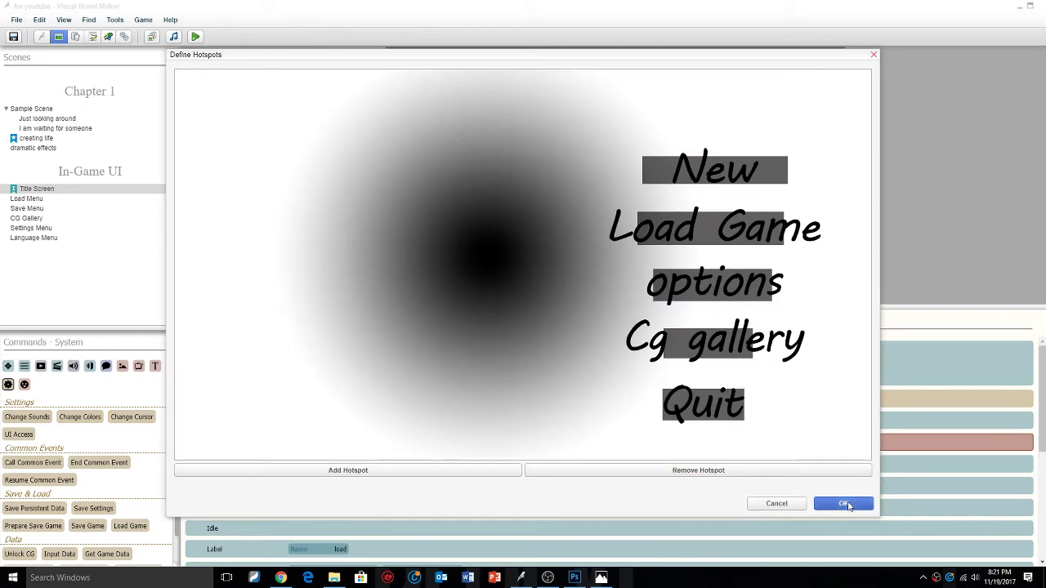
scroll(477, 417, down, 5)
scroll(476, 417, up, 5)
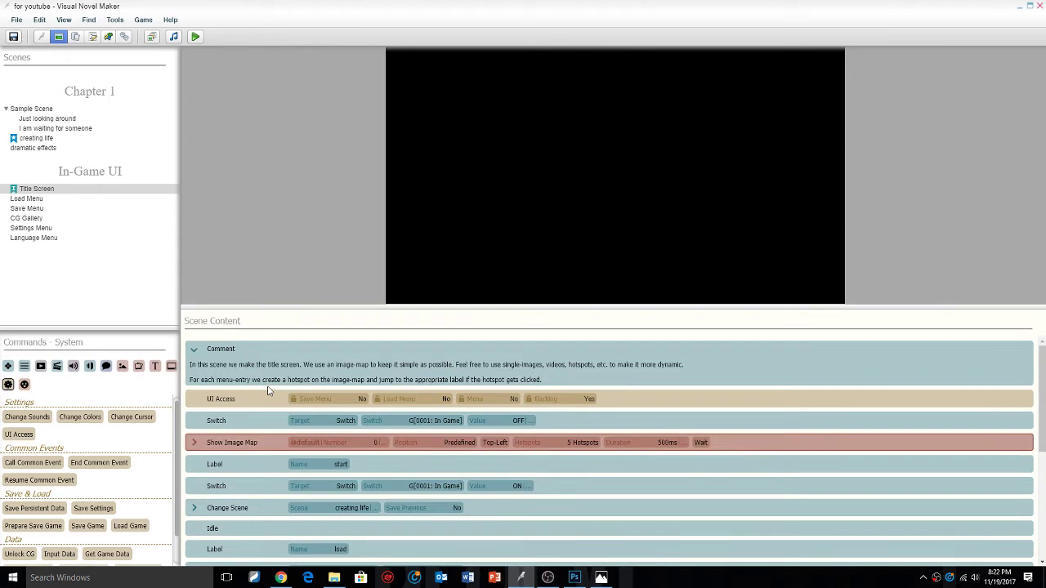
Inspect the Show Image Map command's state images and preview the title screen from the Idle command after the creating life scene change.
click(194, 443)
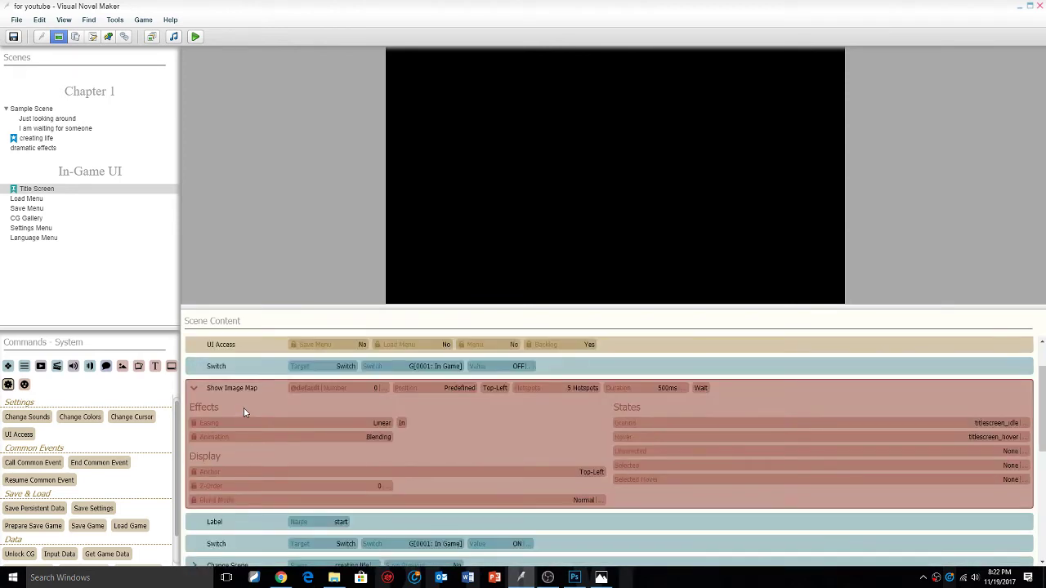
click(194, 390)
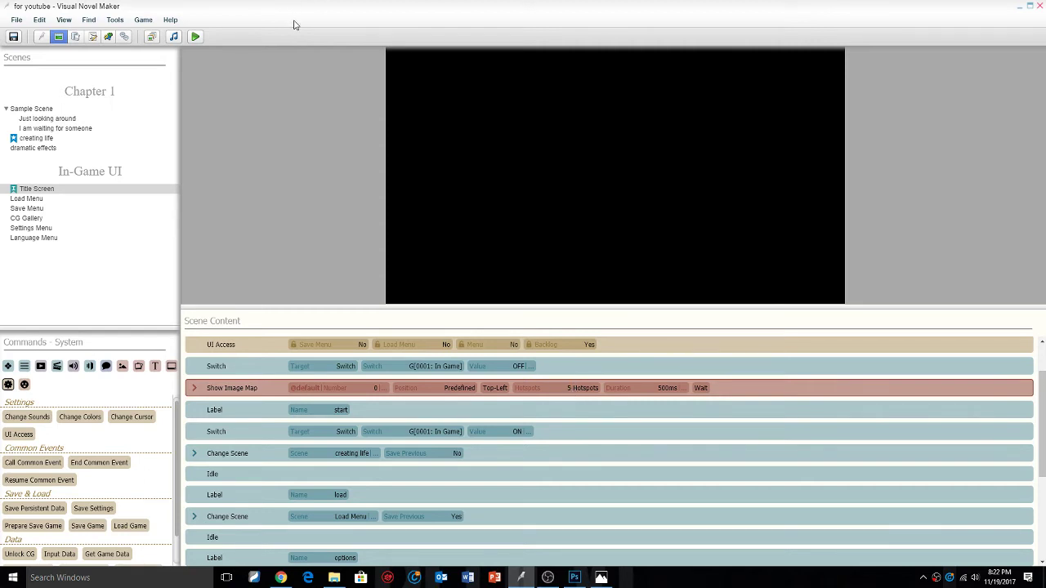
scroll(368, 409, down, 1)
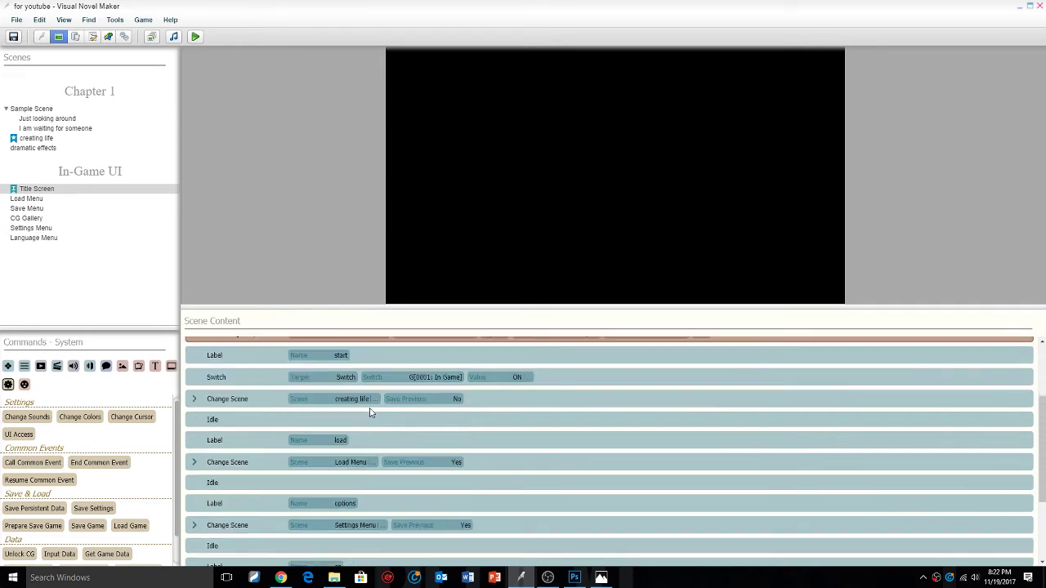
click(408, 419)
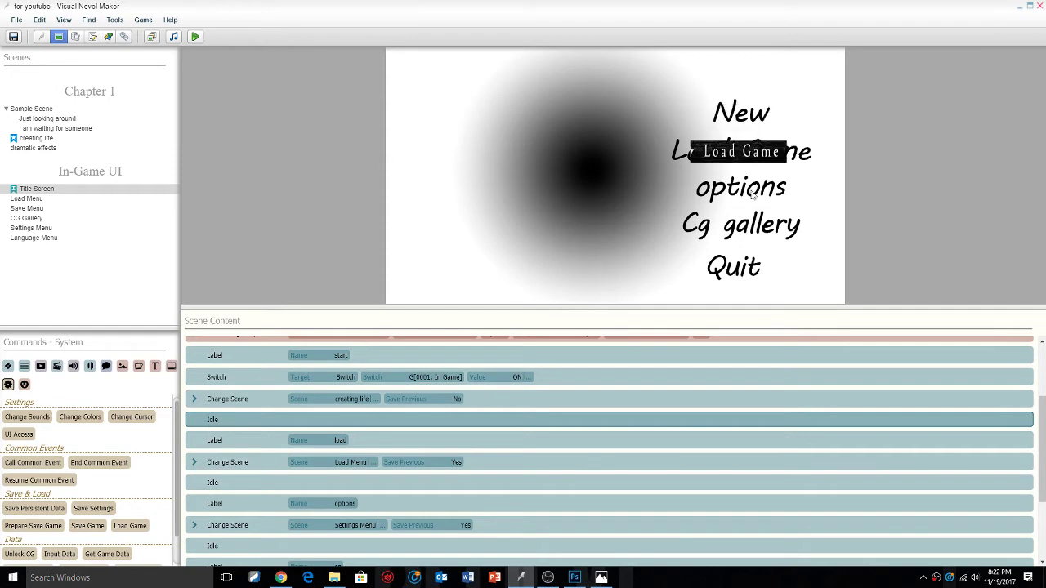
Switch to File Explorer and browse the project's Pictures folder from the title screen images up to its start.
click(334, 578)
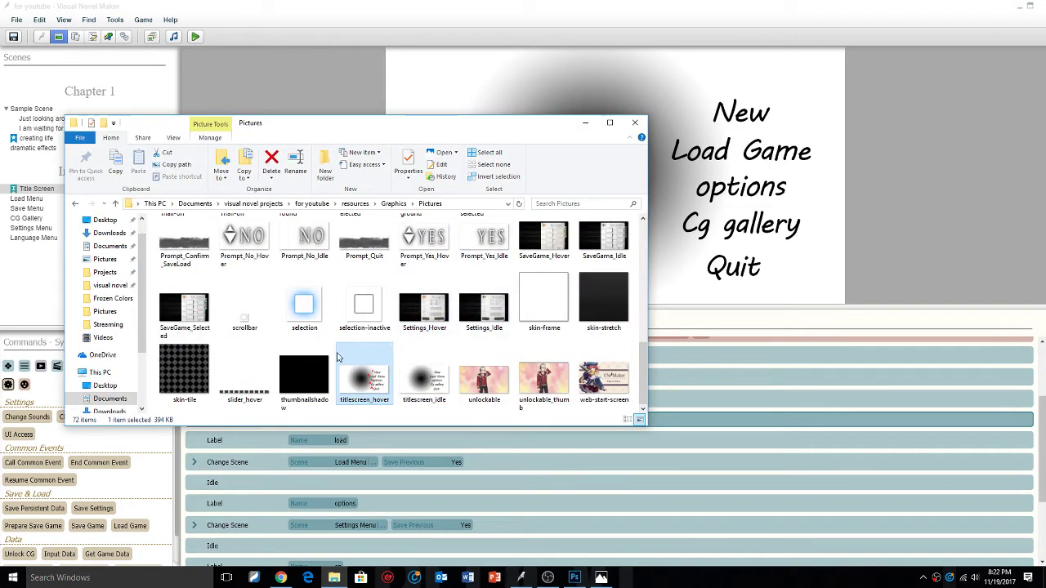
scroll(409, 331, up, 2)
scroll(449, 321, up, 2)
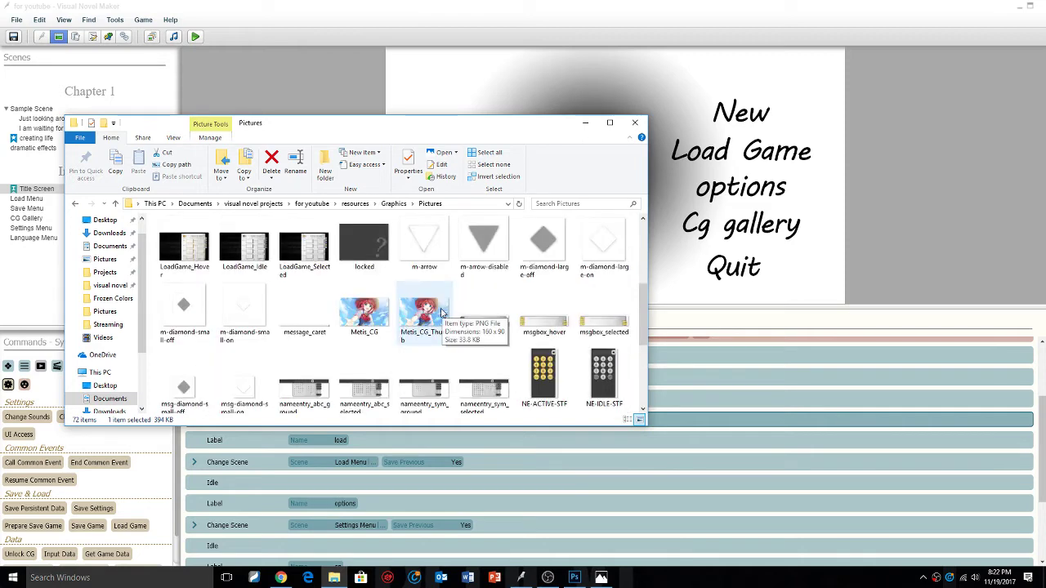
scroll(425, 316, up, 2)
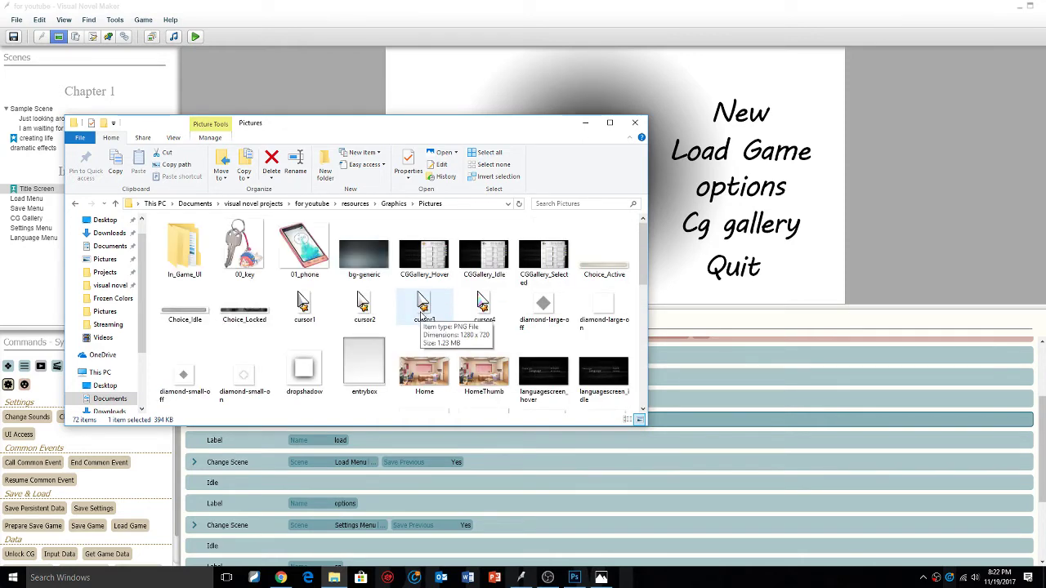
mouse_move(642, 264)
mouse_down()
mouse_move(626, 391)
mouse_move(632, 263)
mouse_up()
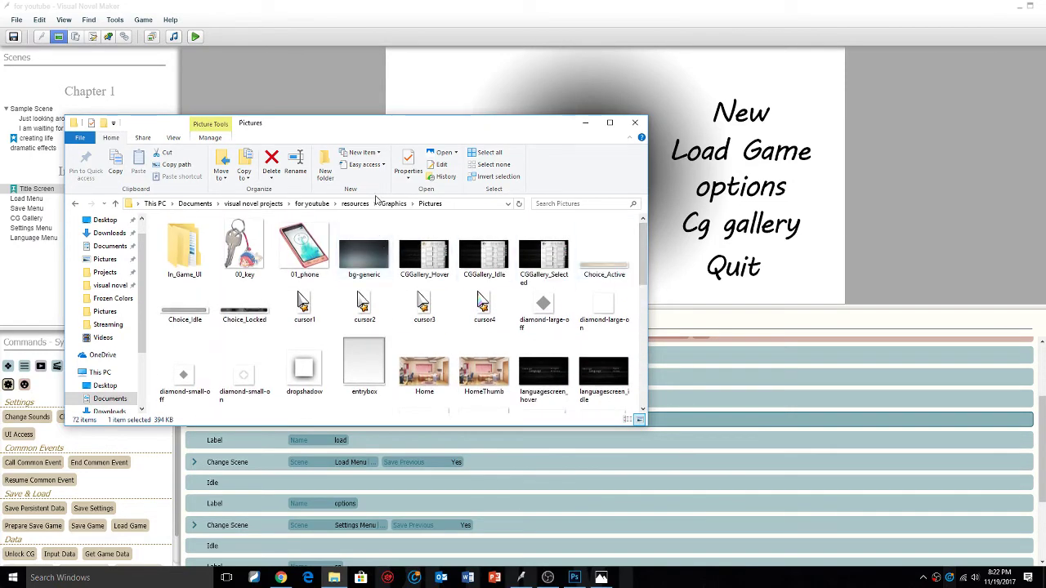
Go up to the Graphics folder, look into its Icons folder and return to Graphics.
click(391, 205)
double_click(234, 271)
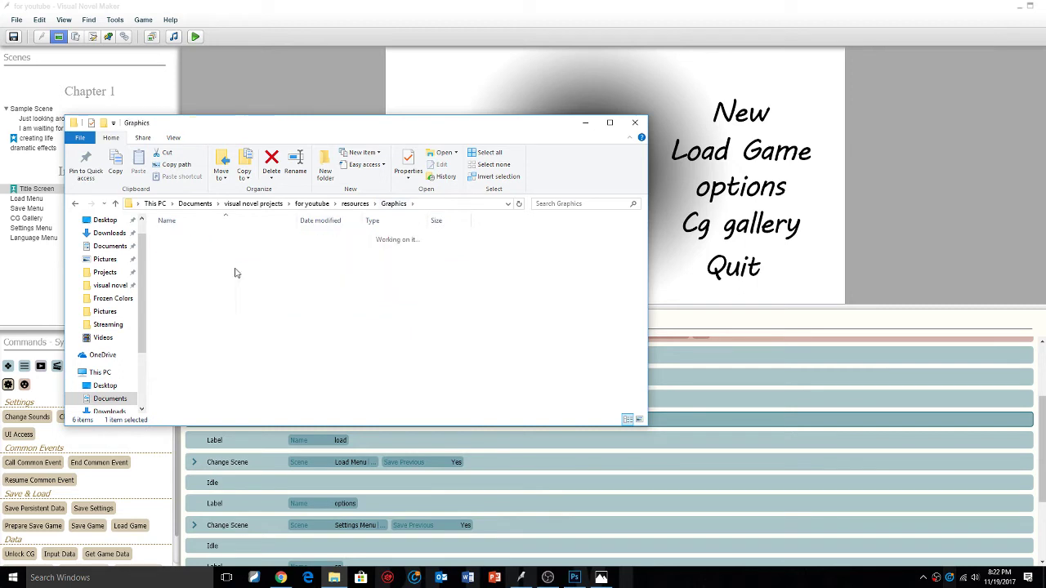
click(75, 204)
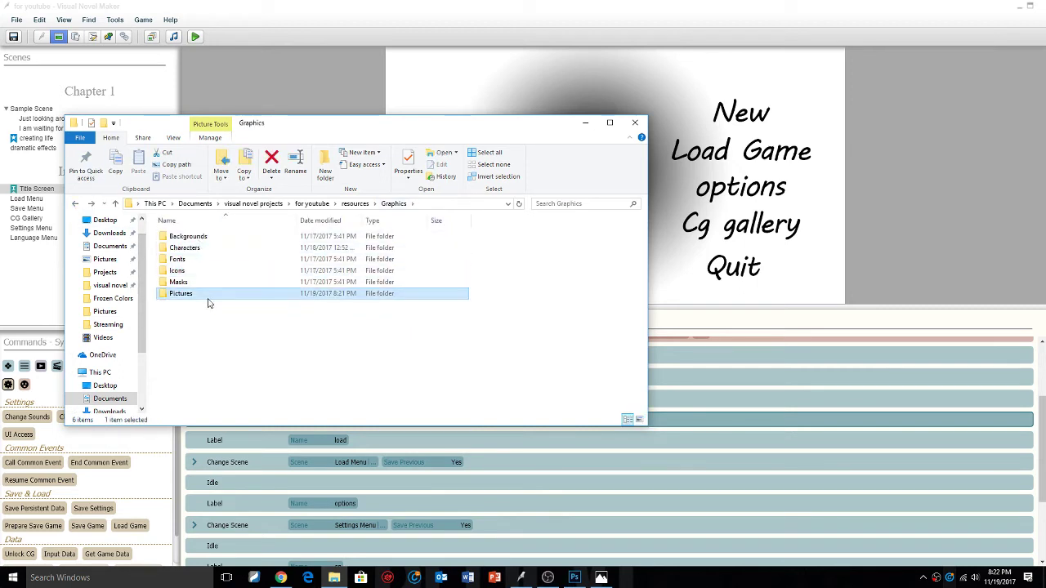
Look through In_Game_UI_Flexible and In_Game_UI_Example (Recommended) inside the In_Game_UI folder under Pictures.
double_click(196, 294)
double_click(195, 241)
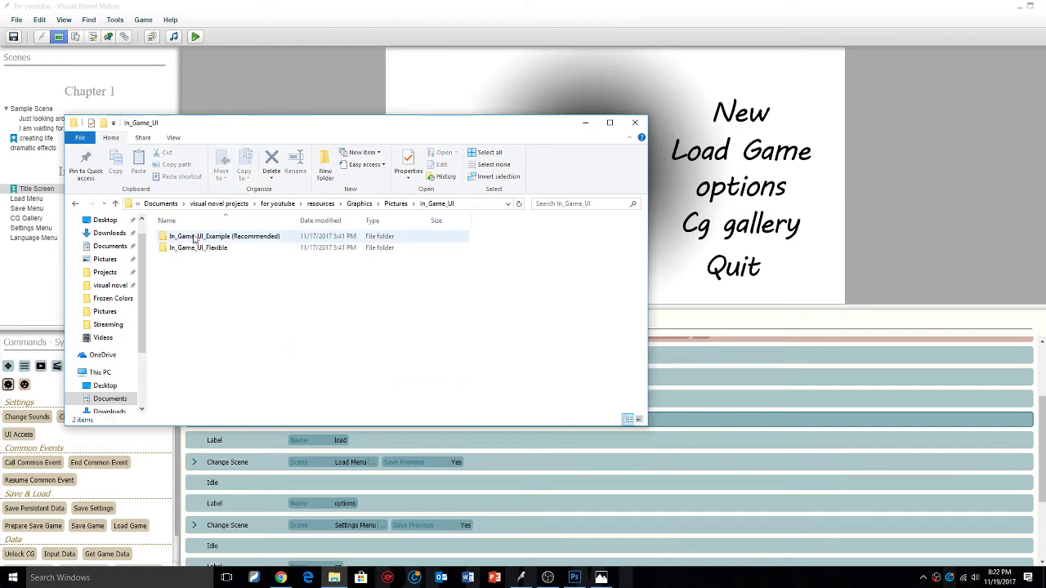
double_click(245, 248)
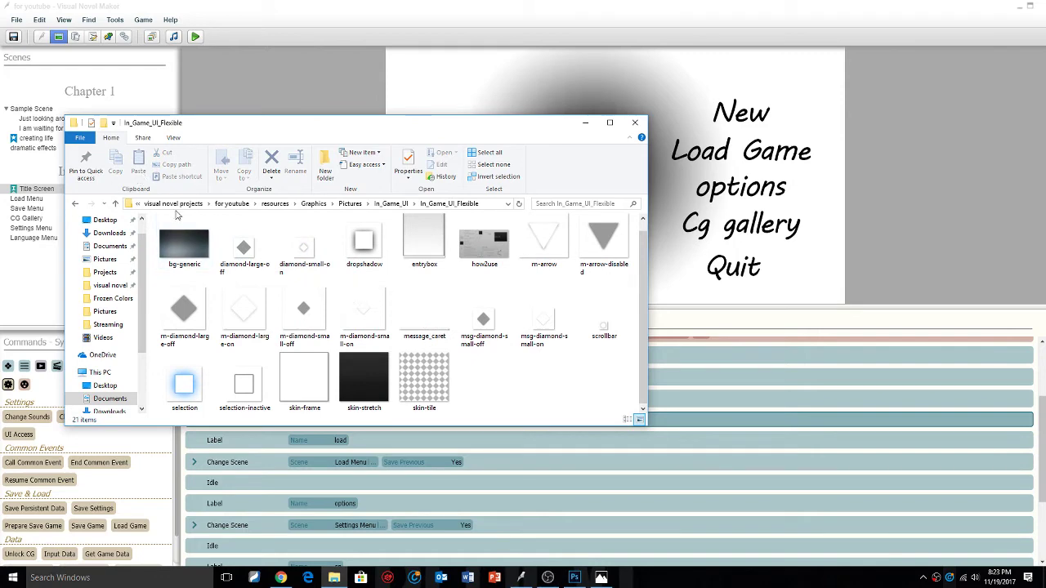
click(76, 204)
double_click(212, 236)
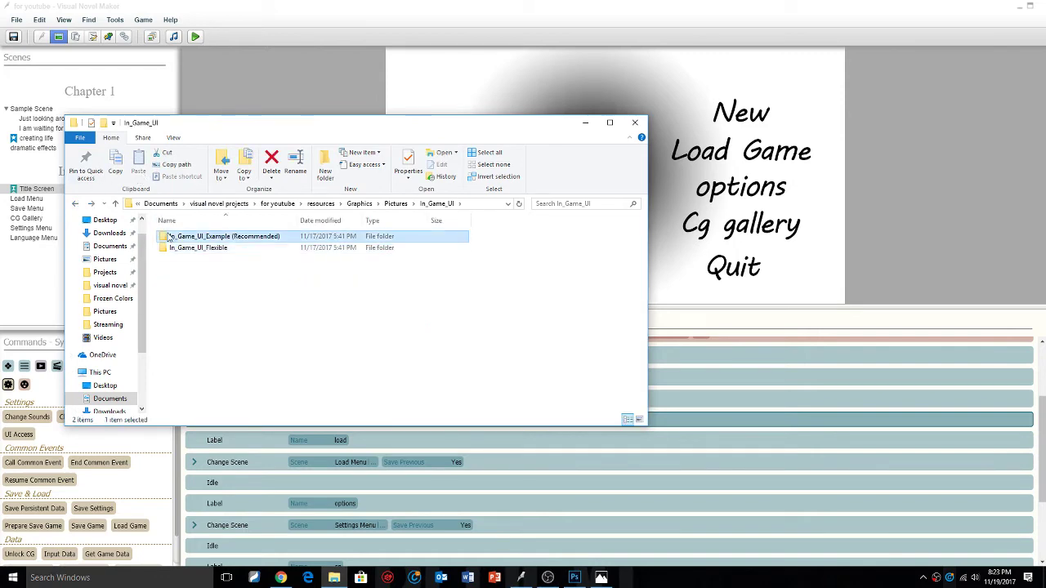
scroll(496, 279, down, 4)
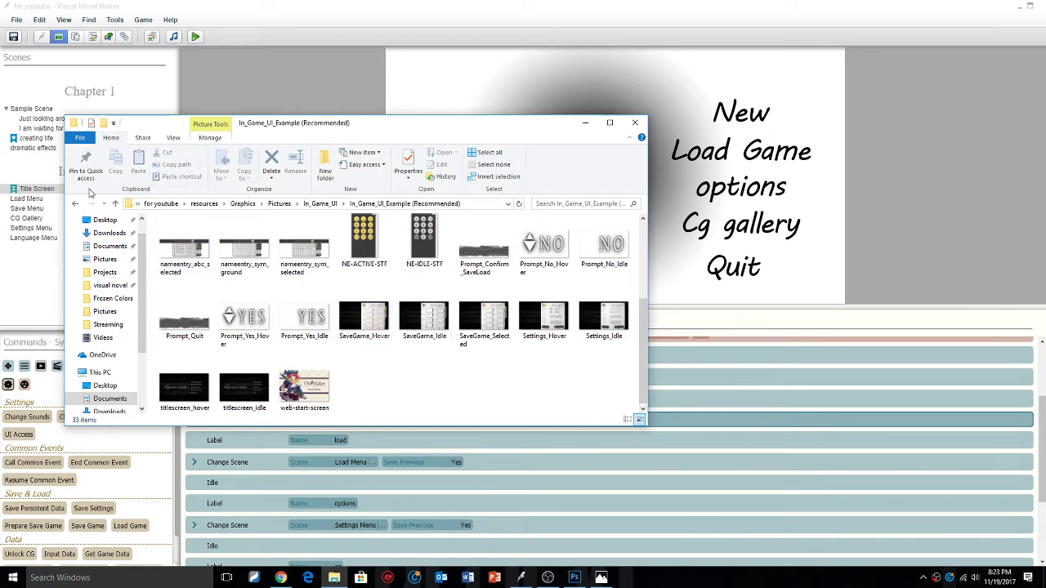
Return to the Pictures folder and look over its other replaceable interface images.
click(75, 204)
click(75, 204)
scroll(445, 333, down, 3)
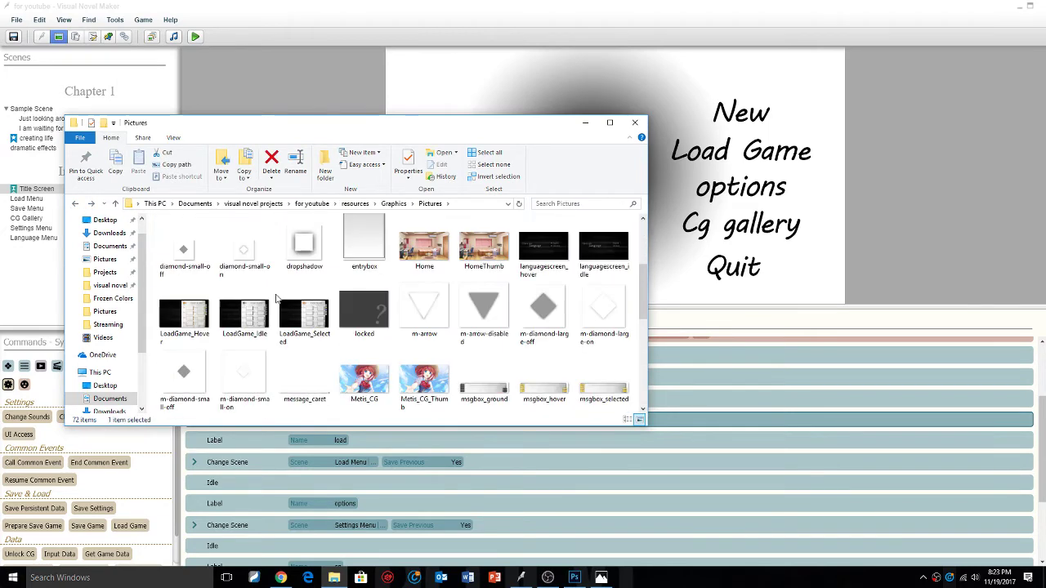
scroll(445, 333, down, 5)
scroll(327, 314, up, 3)
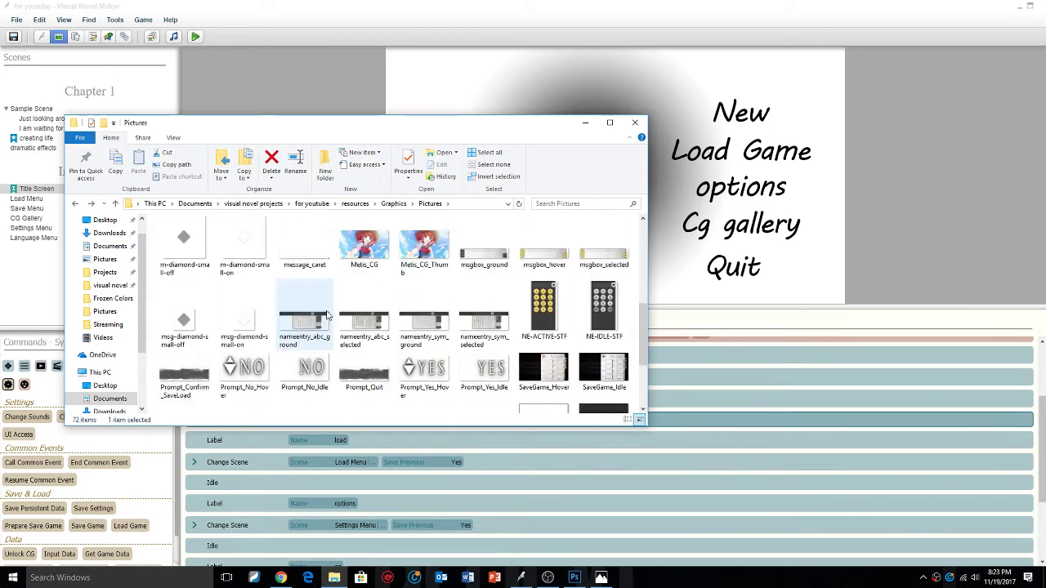
scroll(425, 314, up, 1)
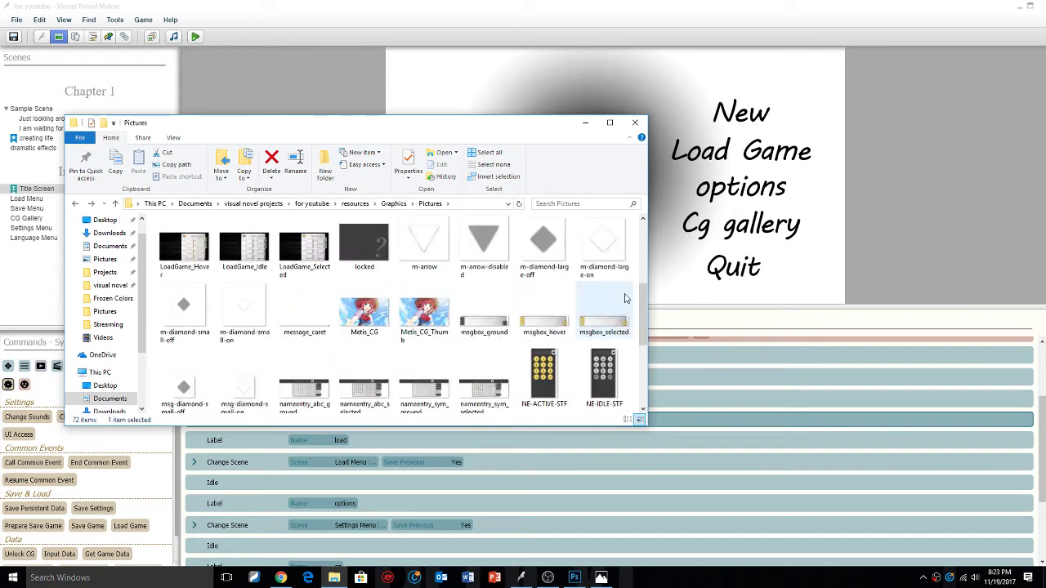
View titlescreen_hover and titlescreen_idle from the end of the Pictures folder, compare them, and close the viewer.
drag(641, 304, 644, 373)
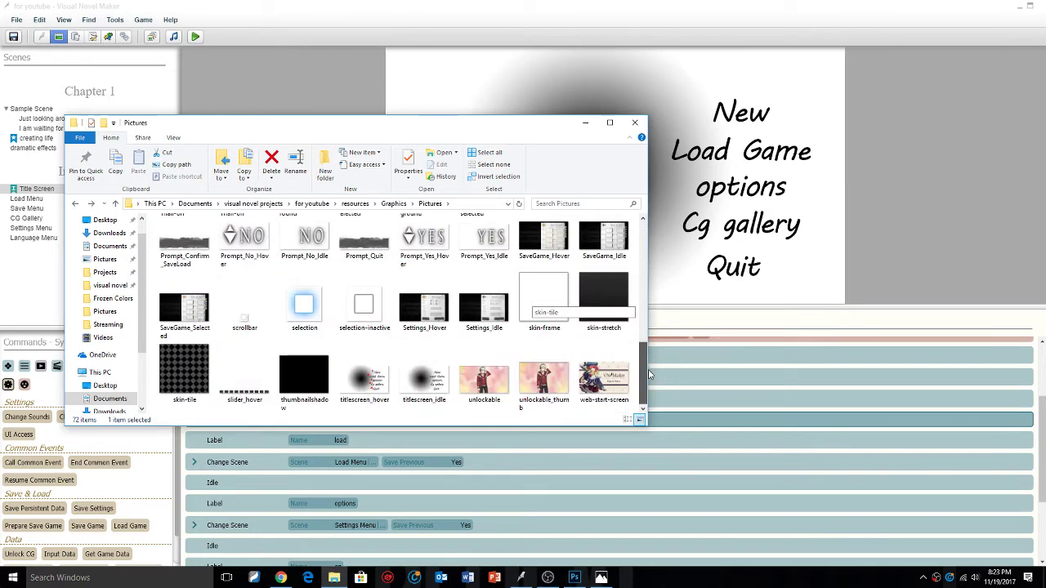
double_click(376, 390)
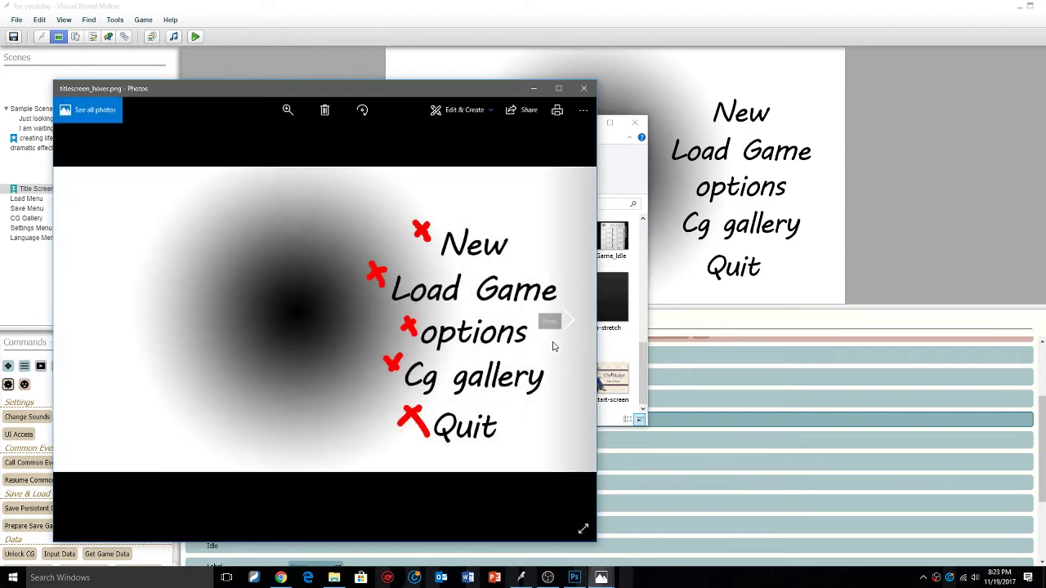
click(576, 296)
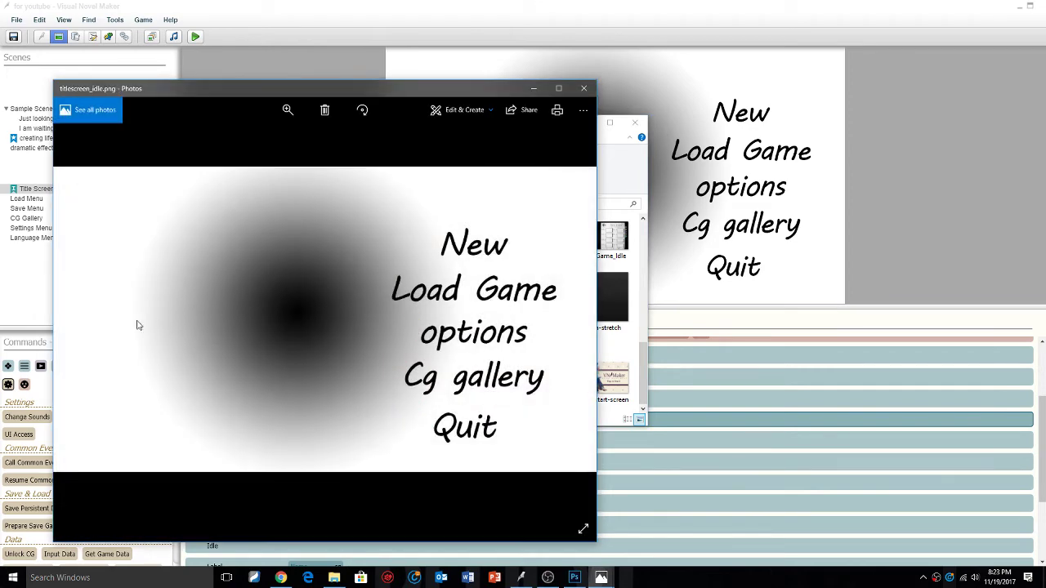
click(82, 325)
click(575, 270)
click(584, 88)
Switch to Visual Novel Maker, open the Show Image Map hotspots, and enlarge the first hotspot to about 335 by 95 pixels around New.
click(604, 53)
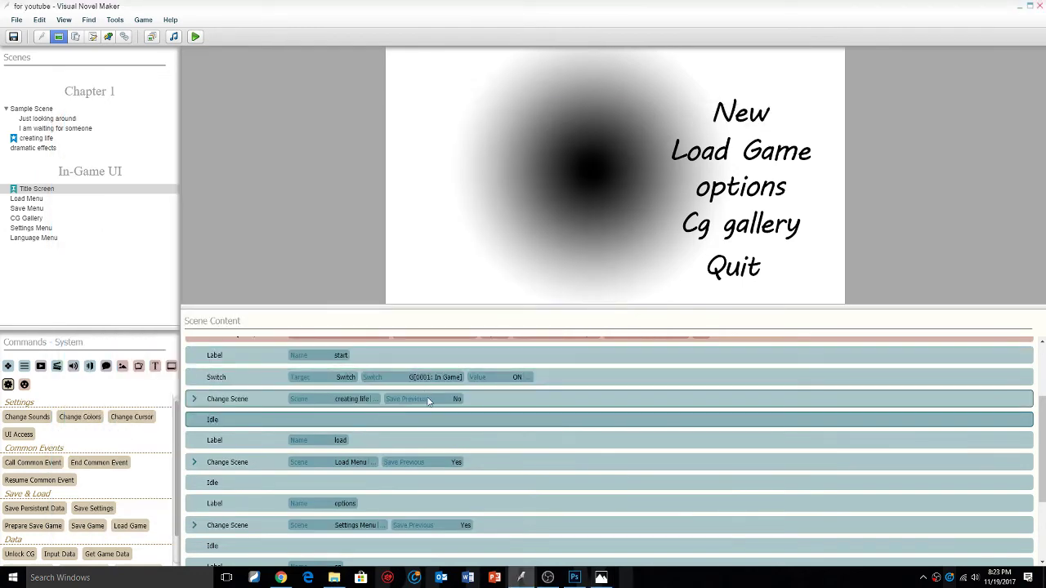
scroll(428, 401, up, 5)
double_click(547, 446)
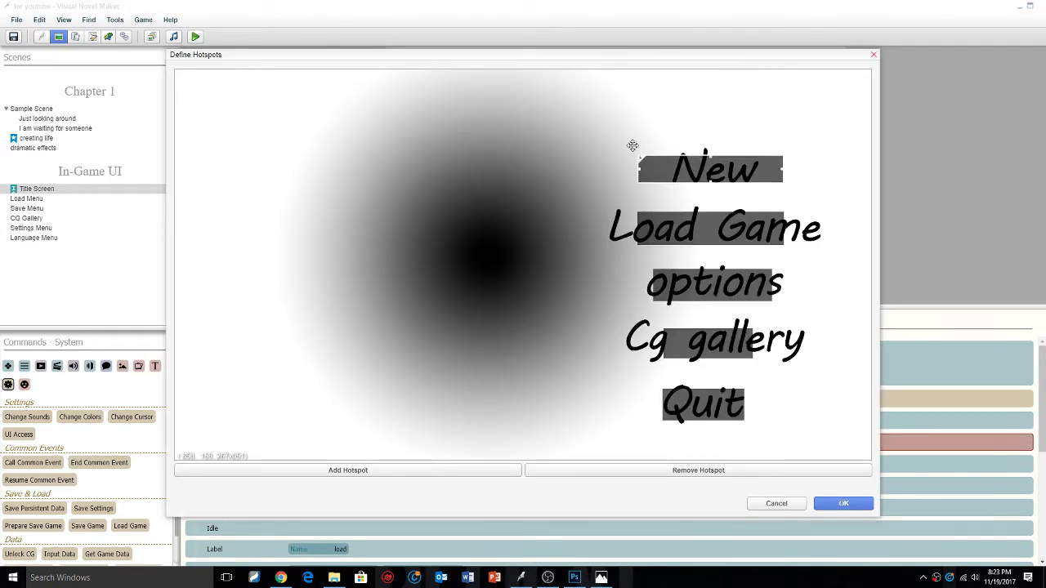
drag(633, 146, 599, 152)
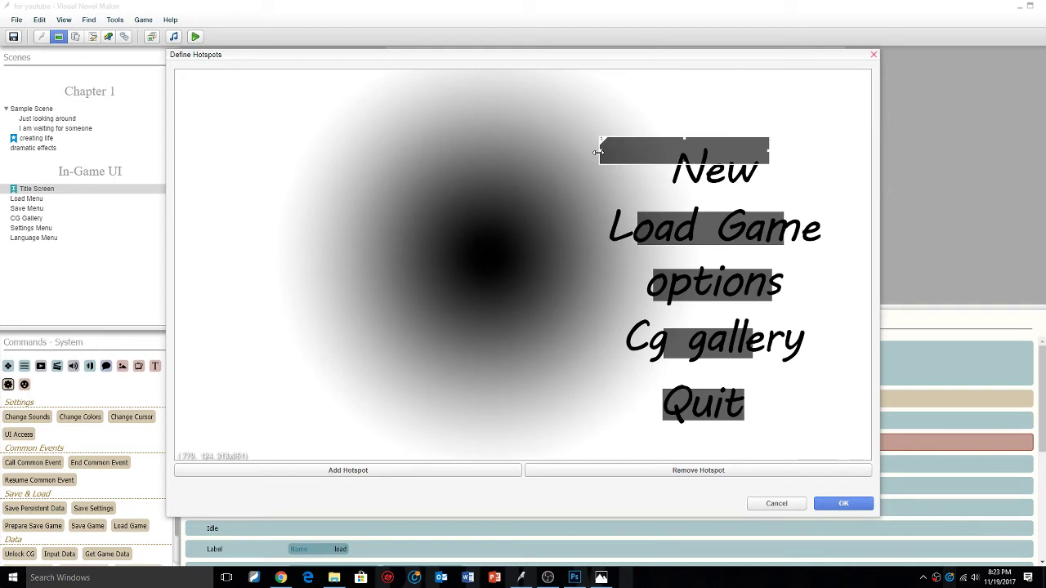
click(778, 158)
click(766, 154)
drag(768, 150, 762, 172)
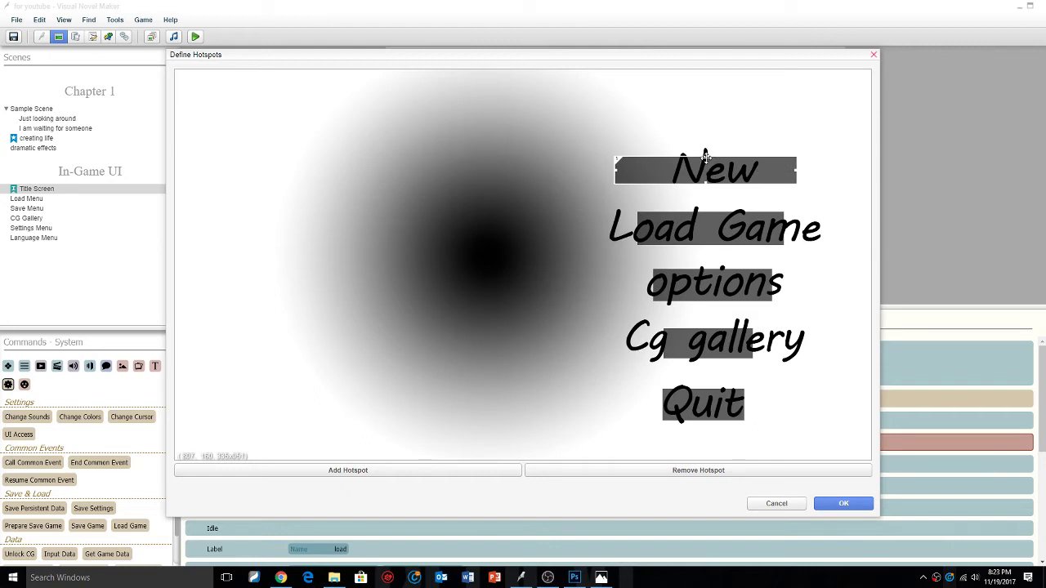
drag(704, 154, 713, 196)
Widen the second hotspot to about 454 pixels and heighten it so it covers the whole Load Game text.
click(710, 228)
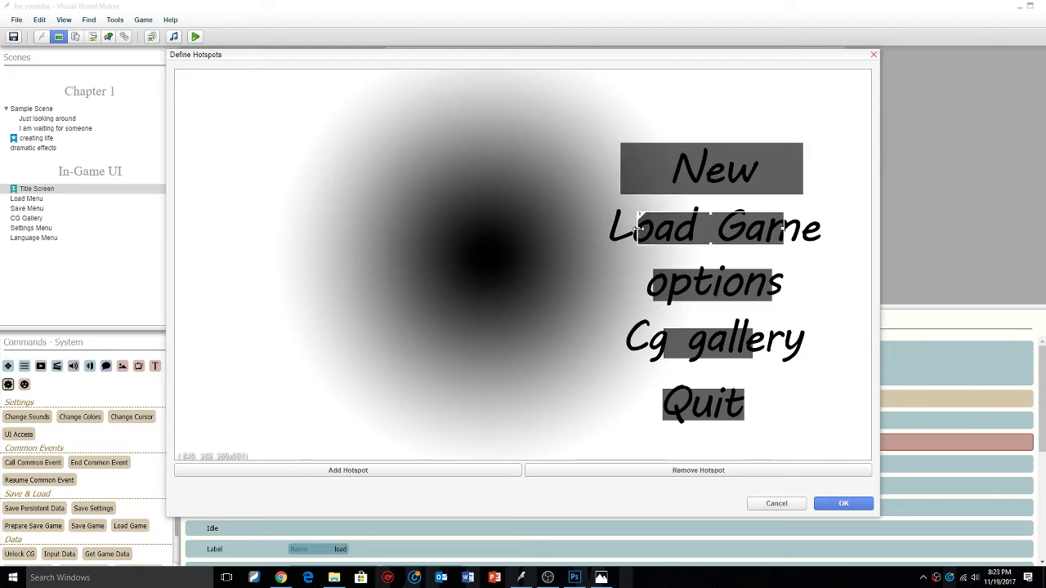
drag(639, 229, 585, 225)
drag(783, 229, 829, 230)
drag(708, 246, 708, 251)
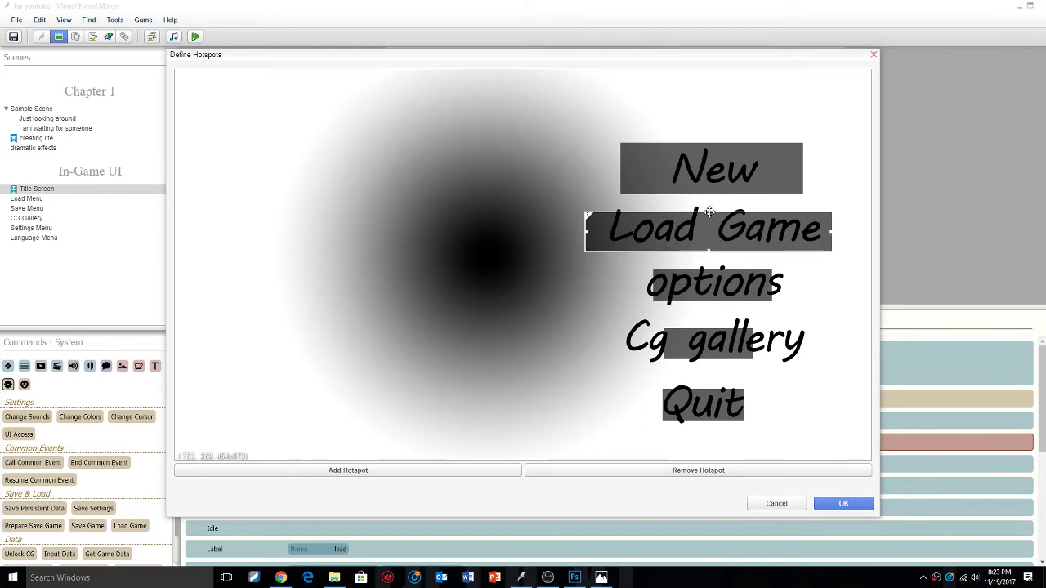
drag(708, 214, 709, 203)
Enlarge the third hotspot to about 274 by 85 pixels so it covers the whole options text.
click(717, 273)
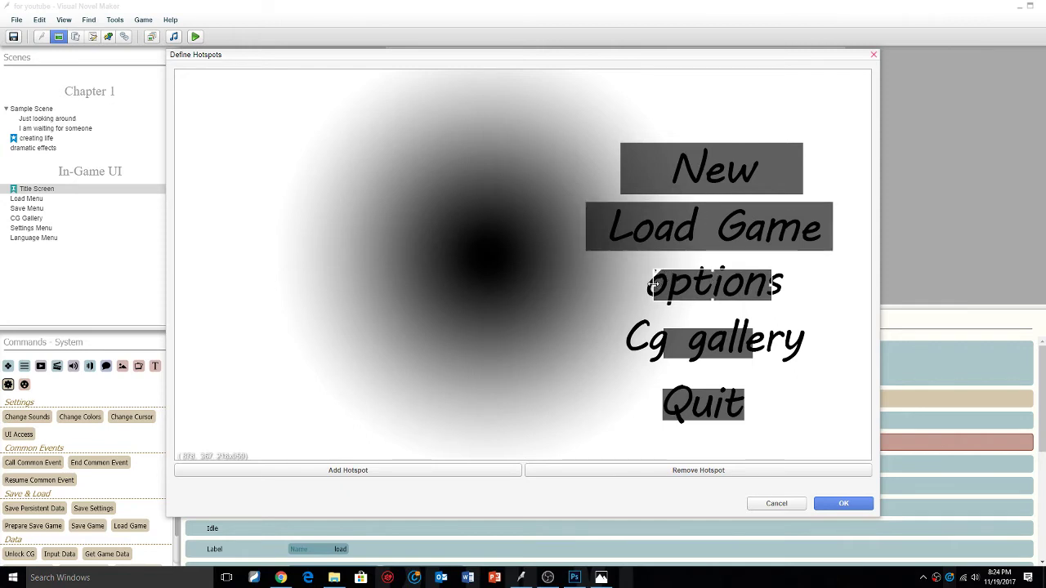
drag(654, 284, 640, 284)
click(795, 292)
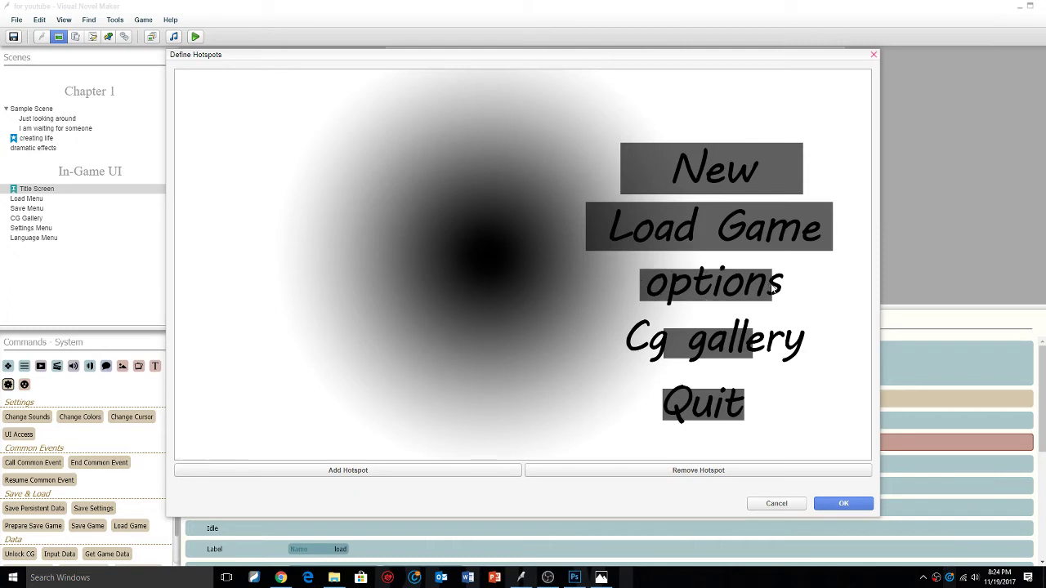
click(769, 284)
drag(769, 284, 786, 286)
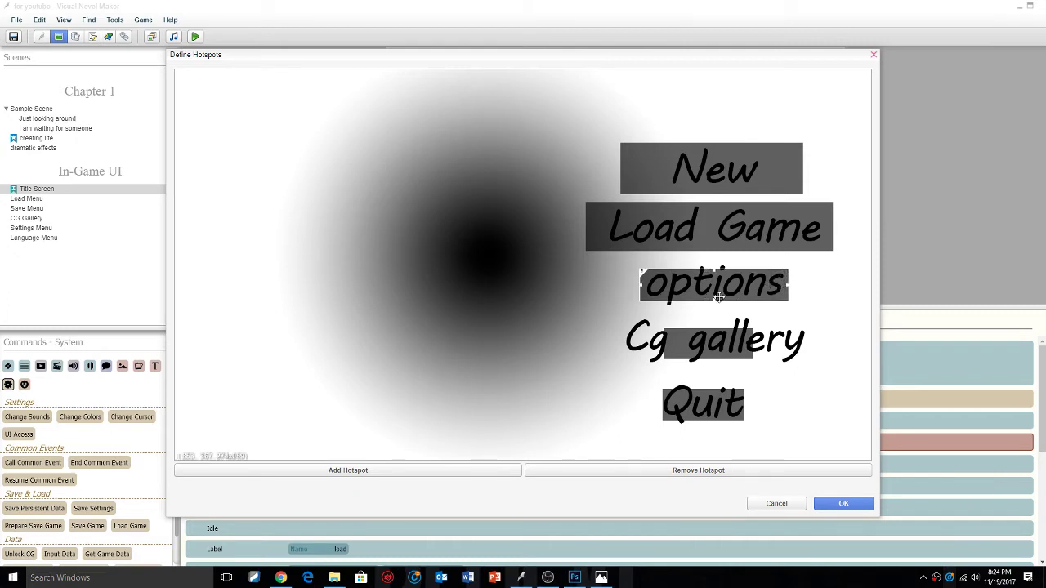
drag(714, 300, 713, 308)
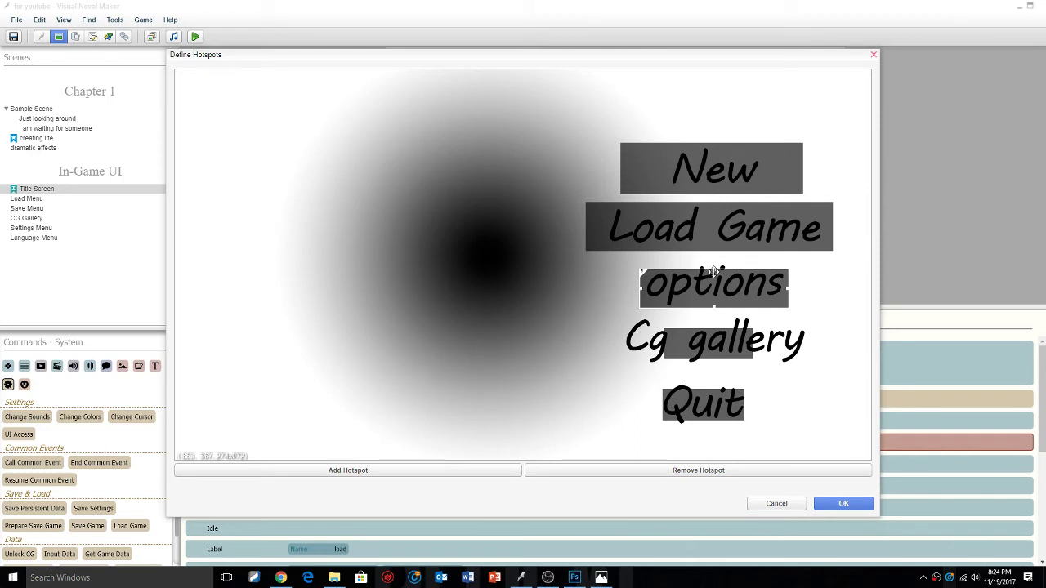
drag(714, 271, 715, 262)
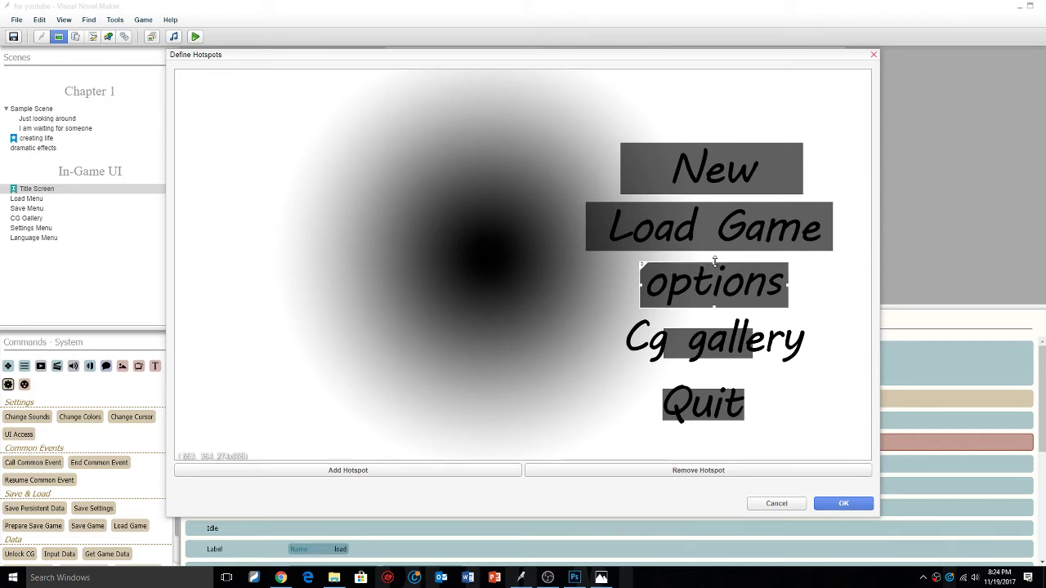
Widen the fourth hotspot to about 374 pixels, shift it up, and heighten it to cover the Cg gallery text.
click(701, 335)
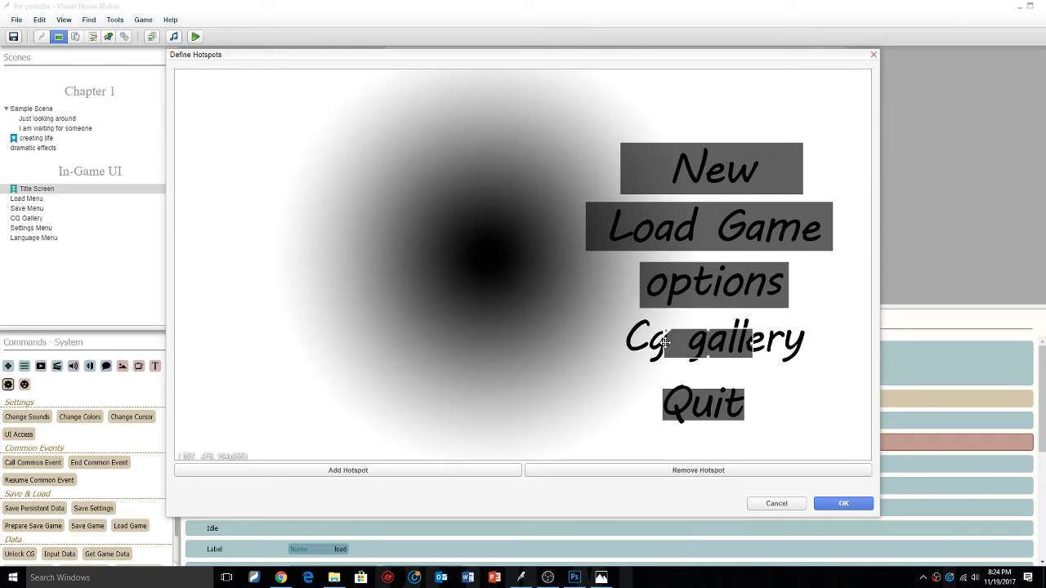
drag(665, 342, 615, 340)
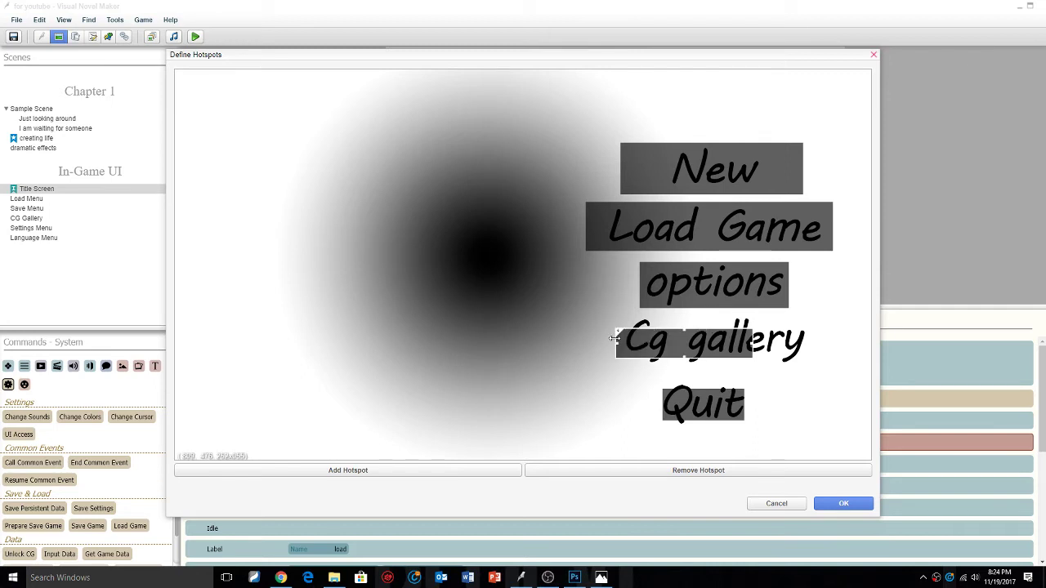
drag(750, 344, 818, 343)
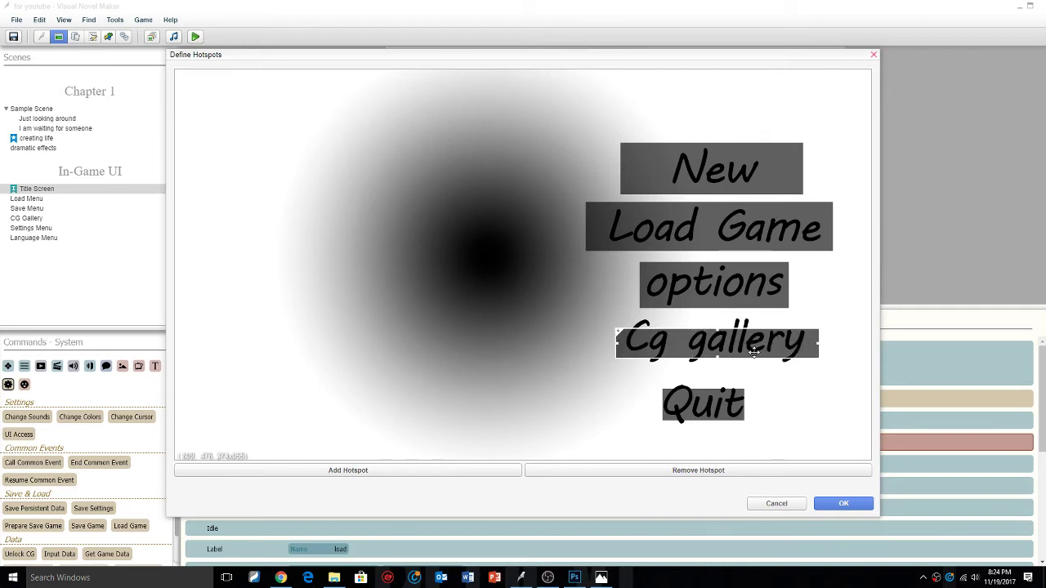
mouse_move(716, 356)
mouse_down()
mouse_move(716, 372)
mouse_move(719, 340)
mouse_up()
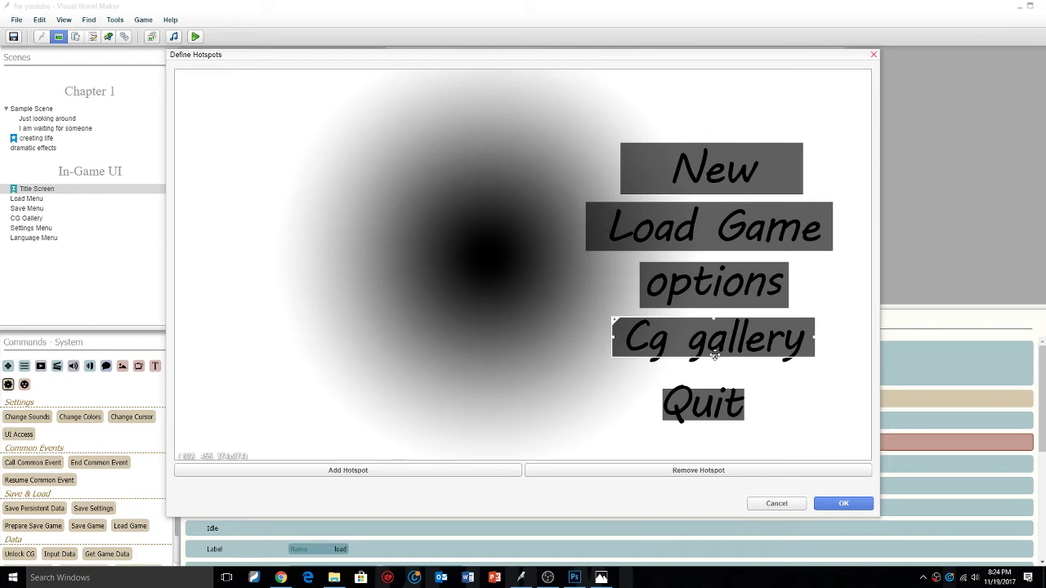
drag(715, 356, 716, 369)
Enlarge and reposition the last hotspot around Quit, about 187 pixels wide, and accept the hotspot layout.
click(702, 399)
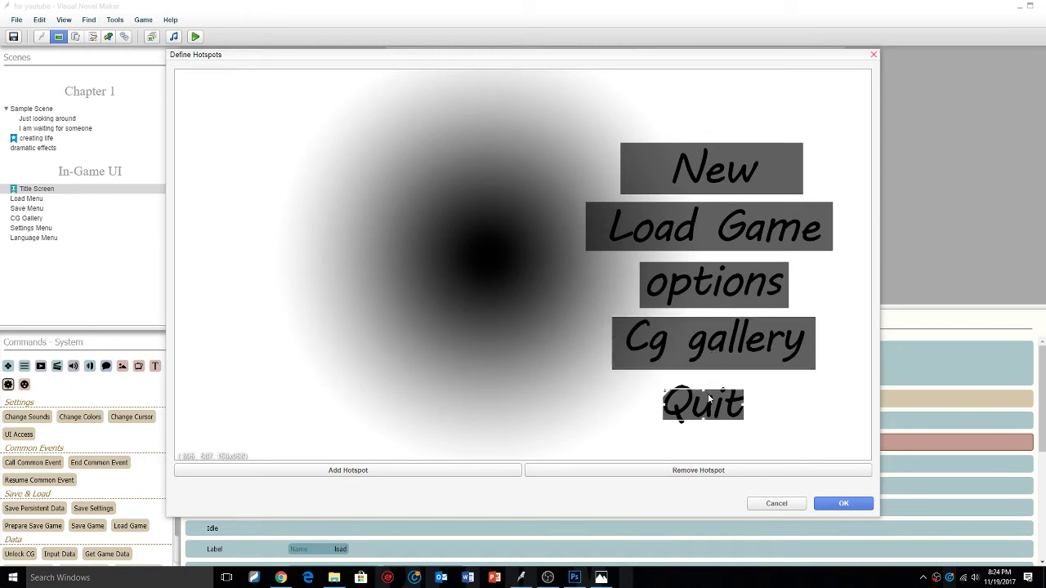
drag(663, 392, 663, 403)
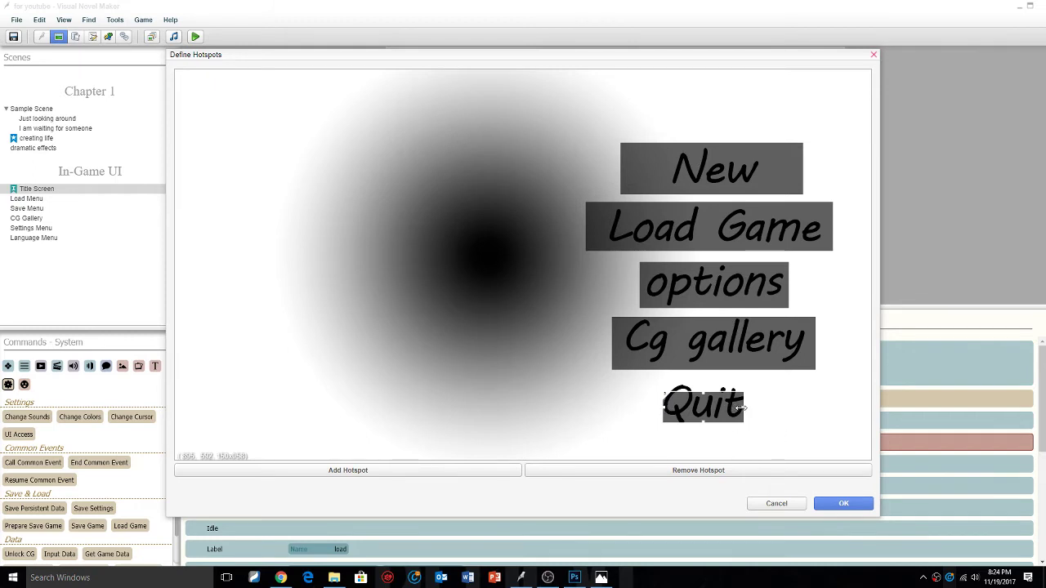
drag(743, 406, 763, 406)
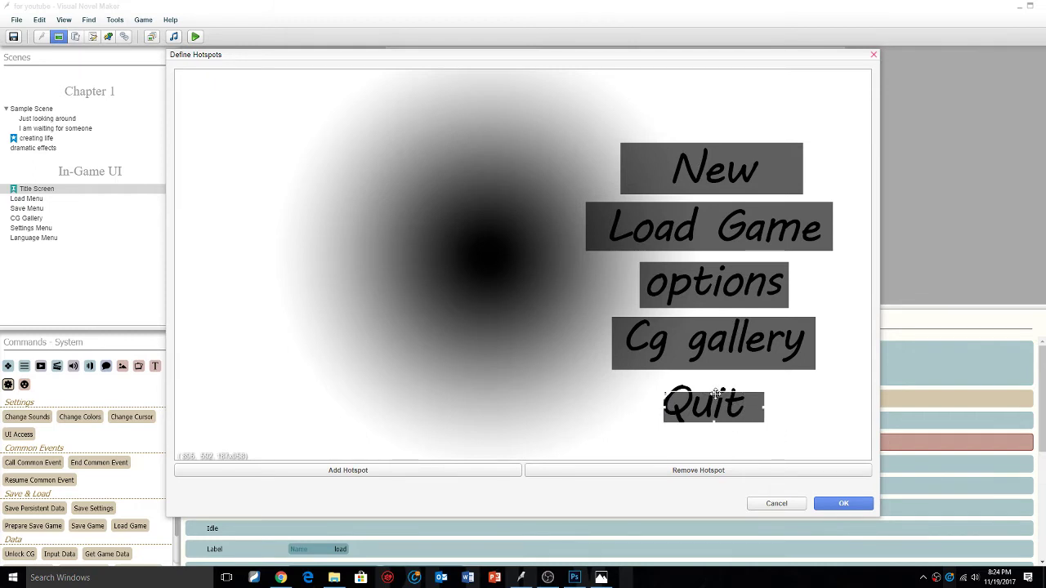
drag(713, 393, 710, 427)
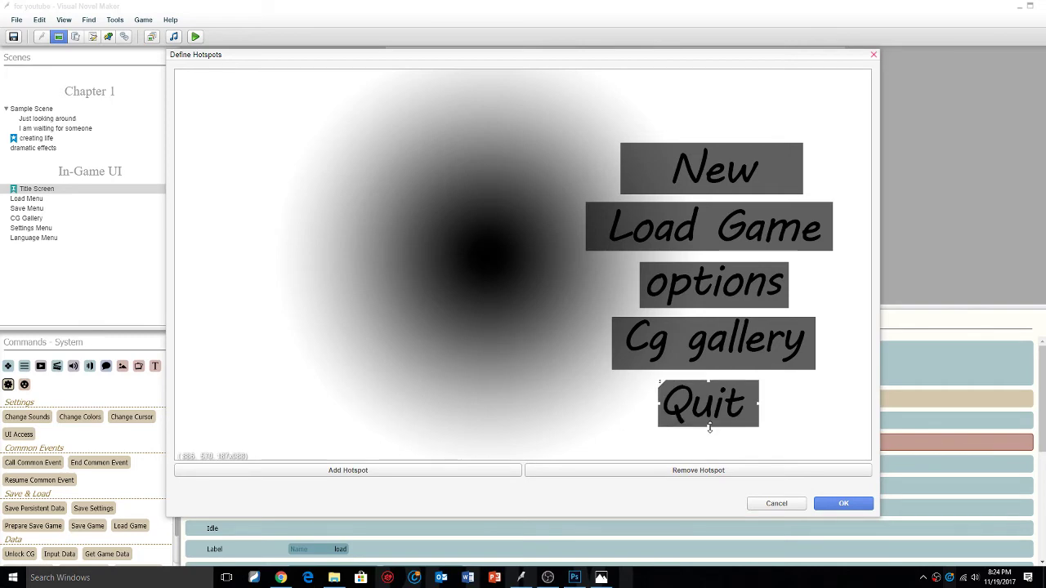
click(830, 504)
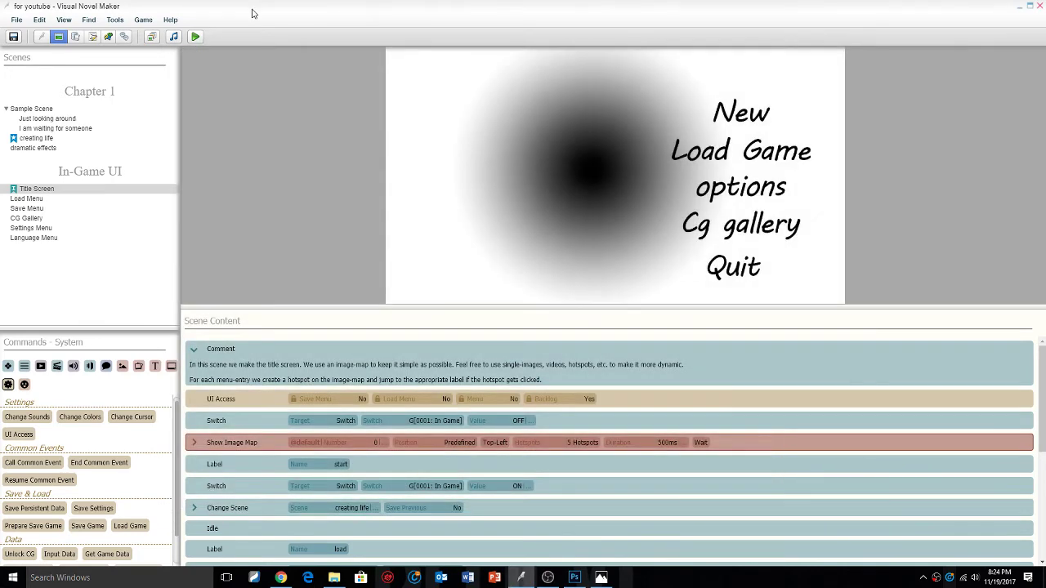
Run a game test to check the hover areas of the title menu entries, and close the test.
click(196, 36)
click(595, 321)
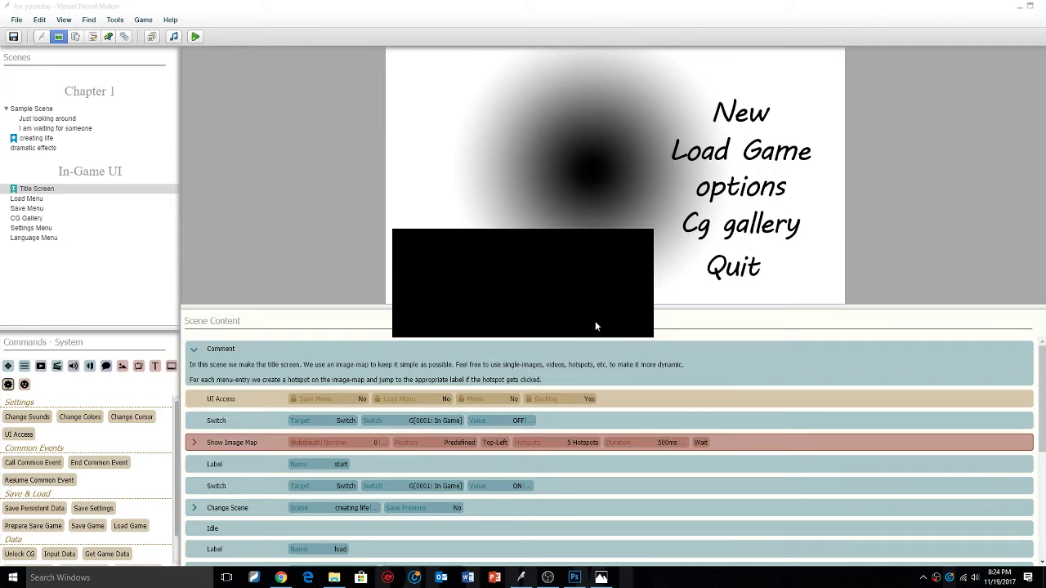
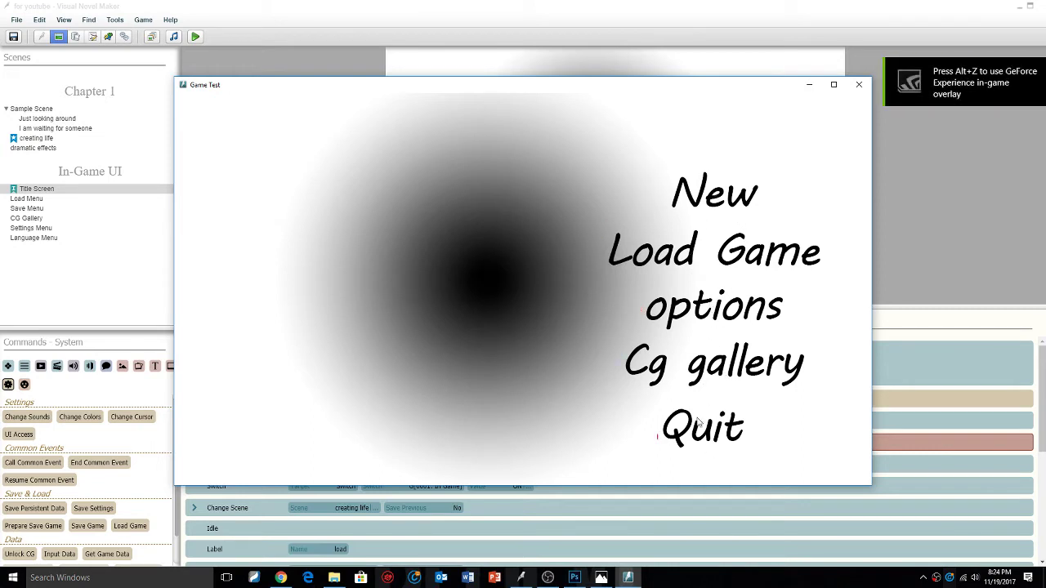
click(859, 84)
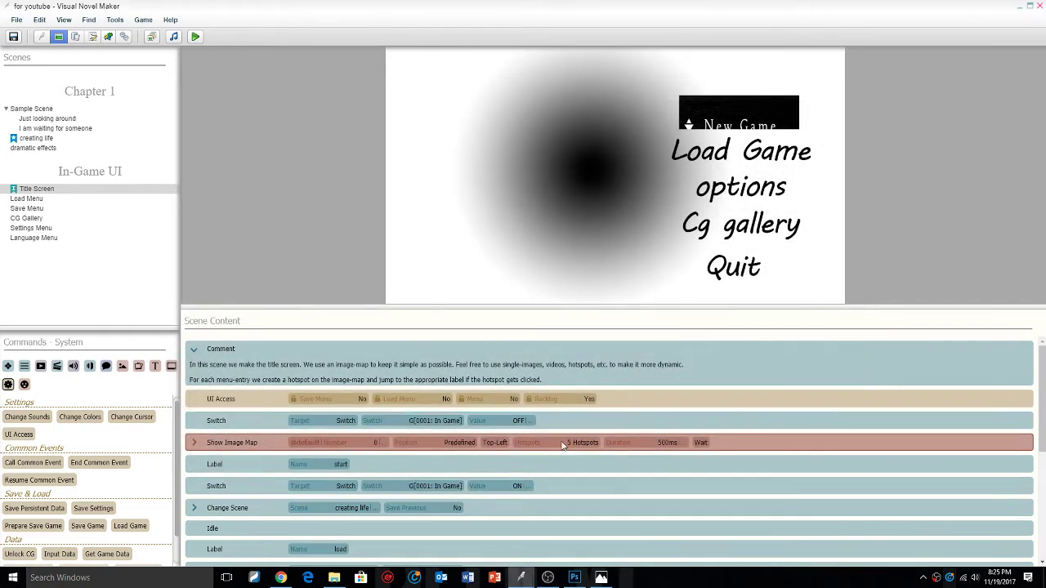
Reopen the Show Image Map hotspots and move the New hotspot up slightly.
click(563, 442)
click(627, 149)
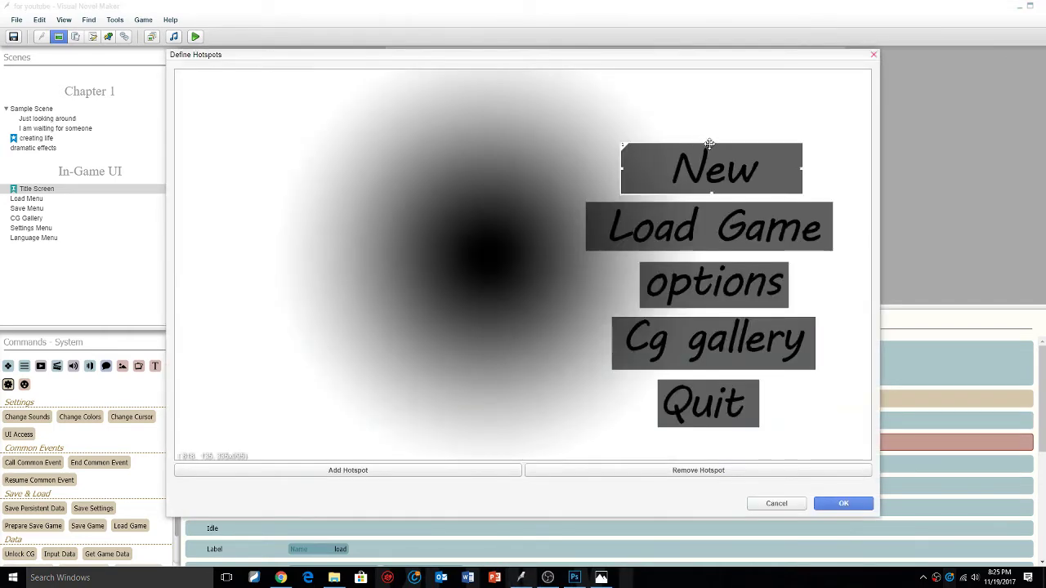
drag(712, 144, 712, 140)
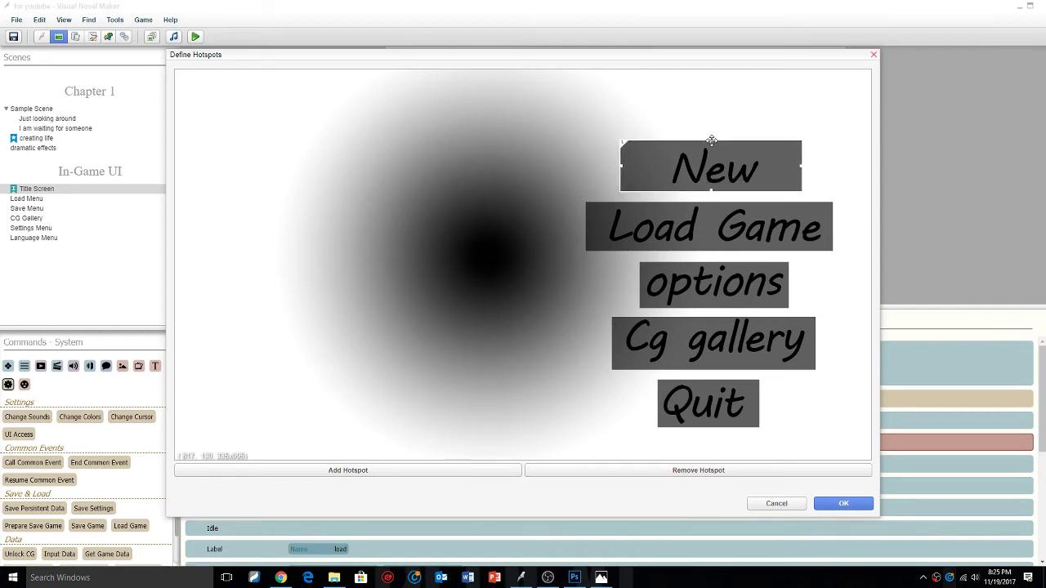
Close the outdated title image preview and view titlescreen_hover from the Pictures folder to check where its red marks lie.
click(602, 578)
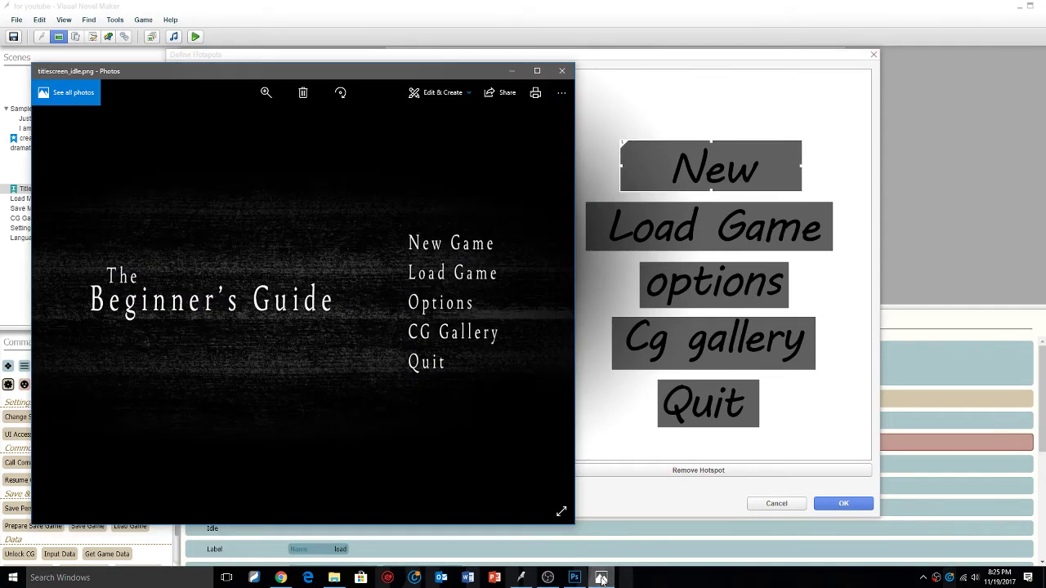
click(546, 302)
click(34, 272)
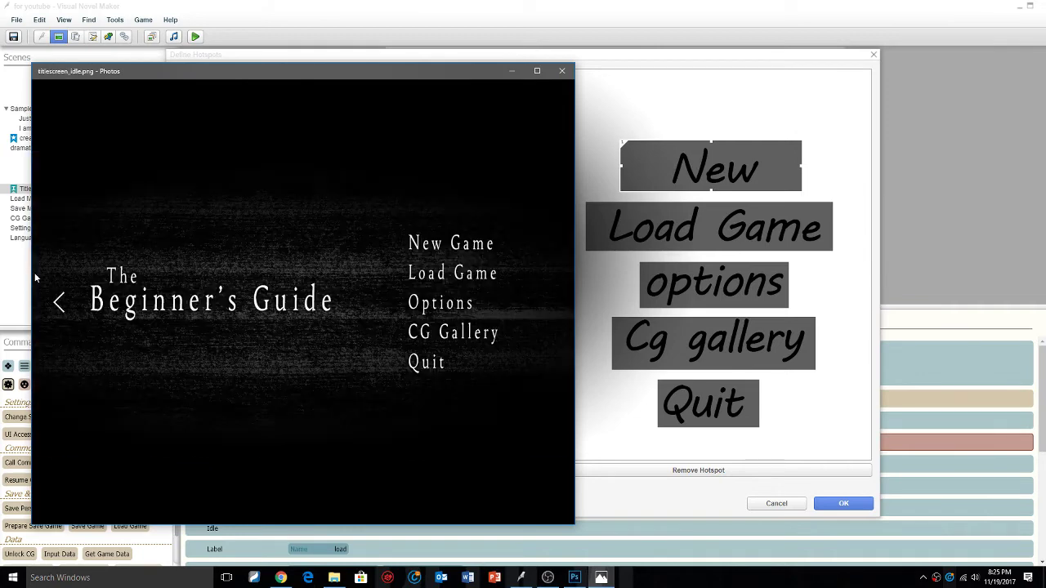
click(57, 300)
click(57, 300)
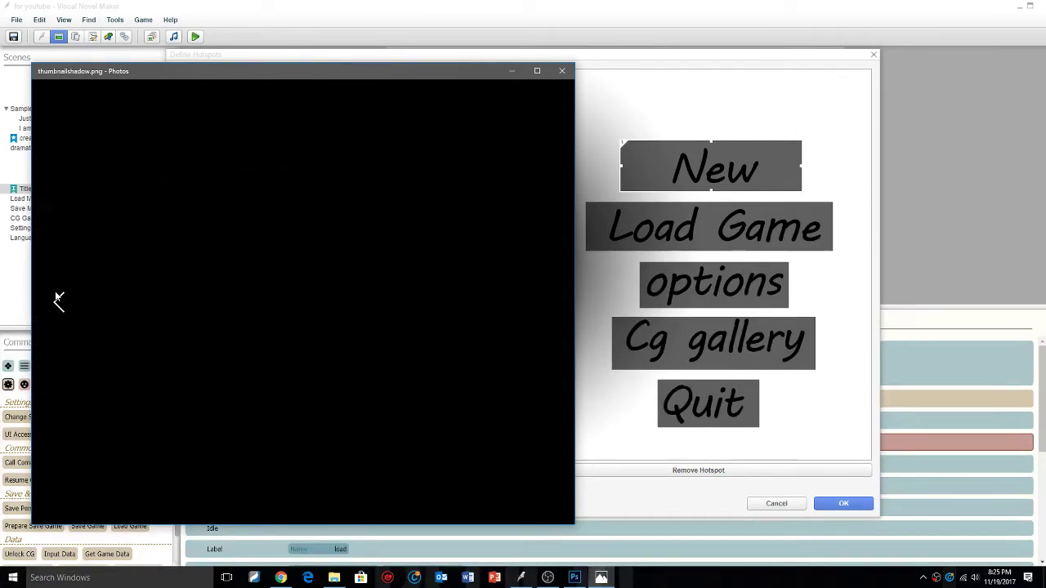
click(562, 71)
click(334, 578)
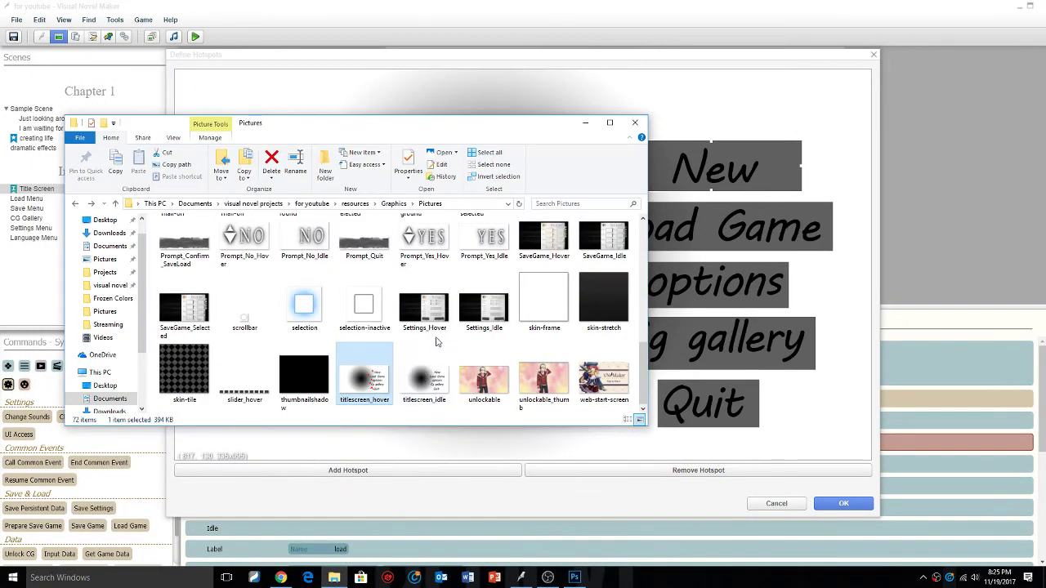
double_click(384, 388)
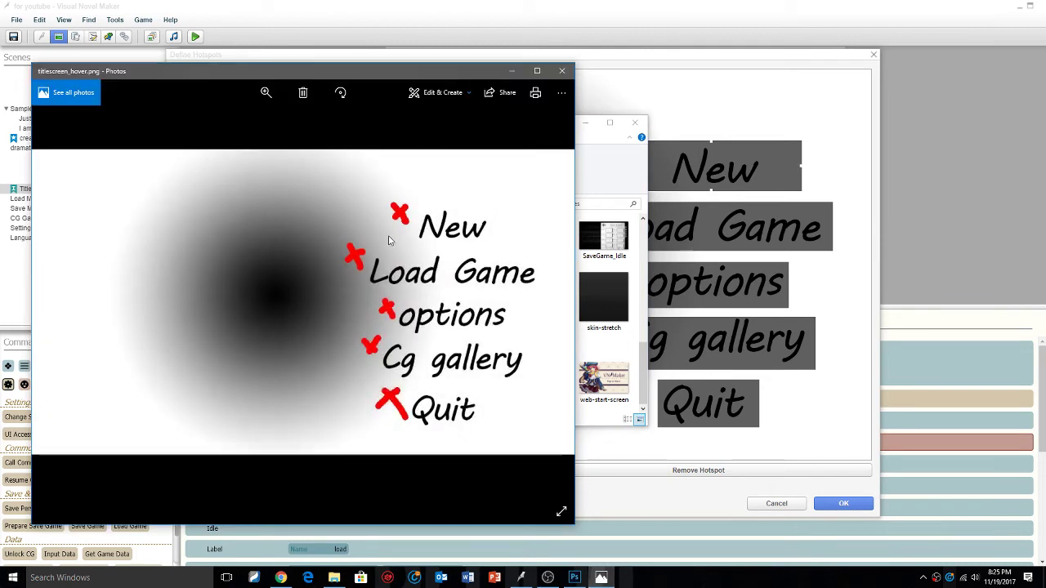
Return to the hotspot layout, extend the New hotspot leftward to cover its red mark, adjust its vertical placement, and accept the layout.
click(651, 155)
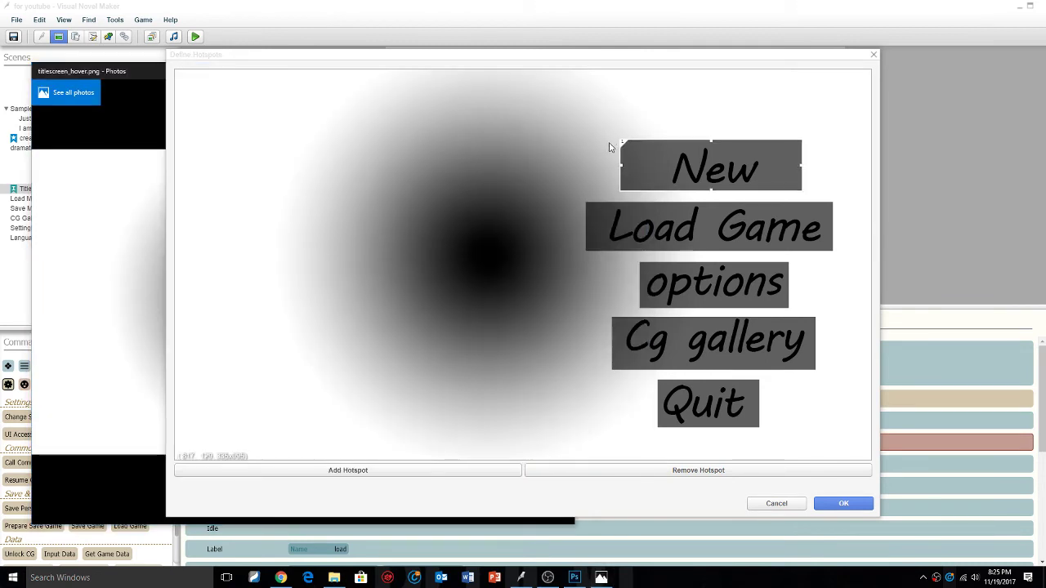
drag(618, 165, 585, 164)
mouse_move(693, 141)
mouse_down()
mouse_move(693, 124)
mouse_move(701, 154)
mouse_up()
click(844, 503)
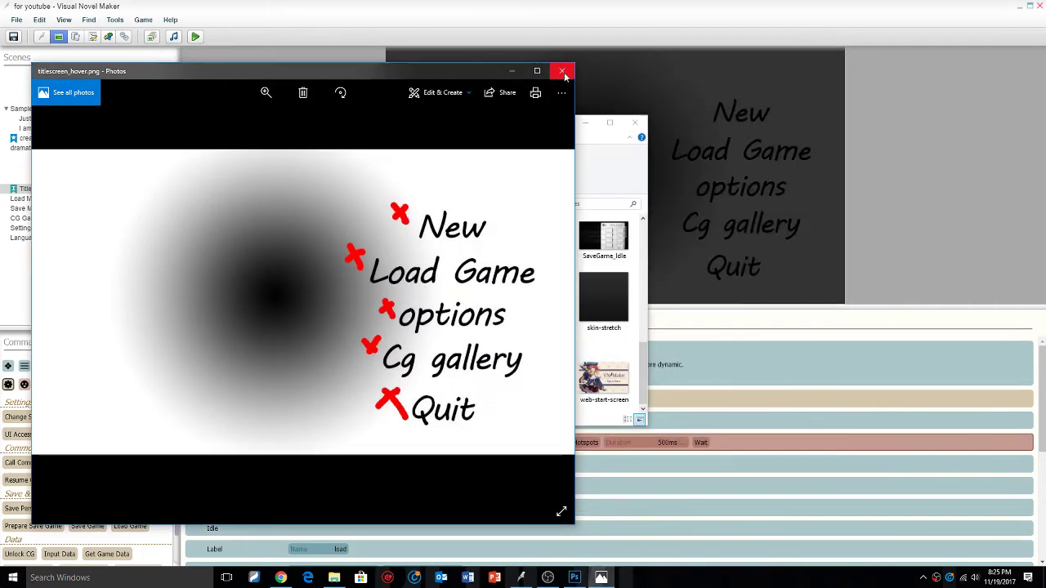
Close the titlescreen_hover preview and start a game test, saving the project first.
click(563, 70)
click(197, 37)
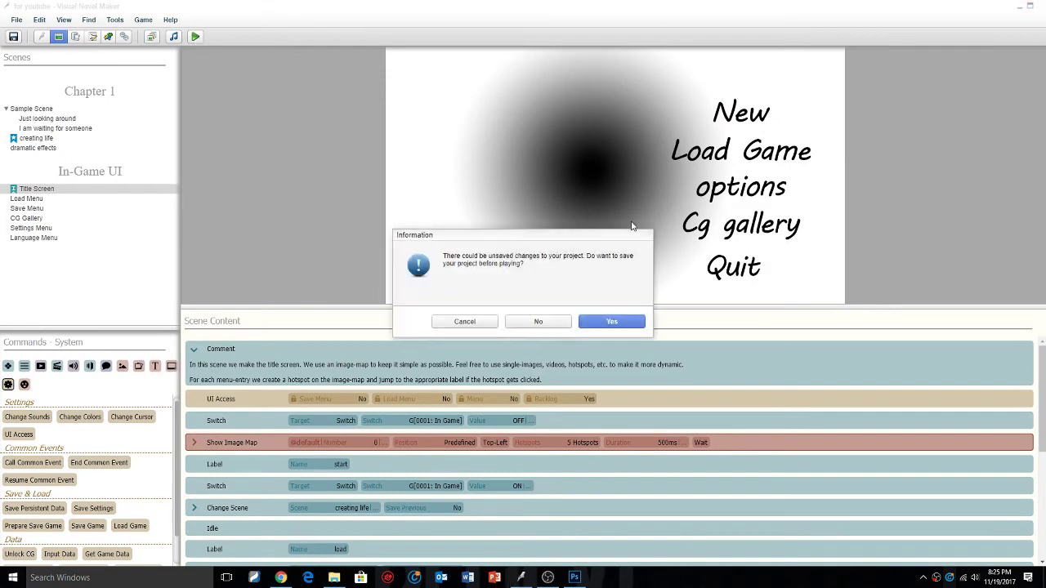
click(612, 324)
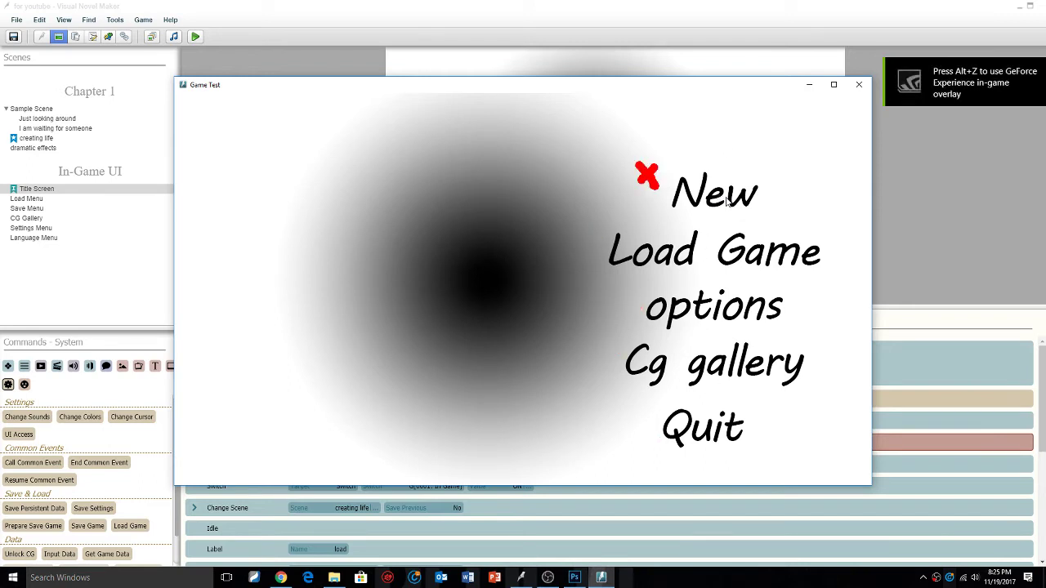
Test the title menu by opening and leaving the Load Game and options screens, and close the game test.
click(644, 264)
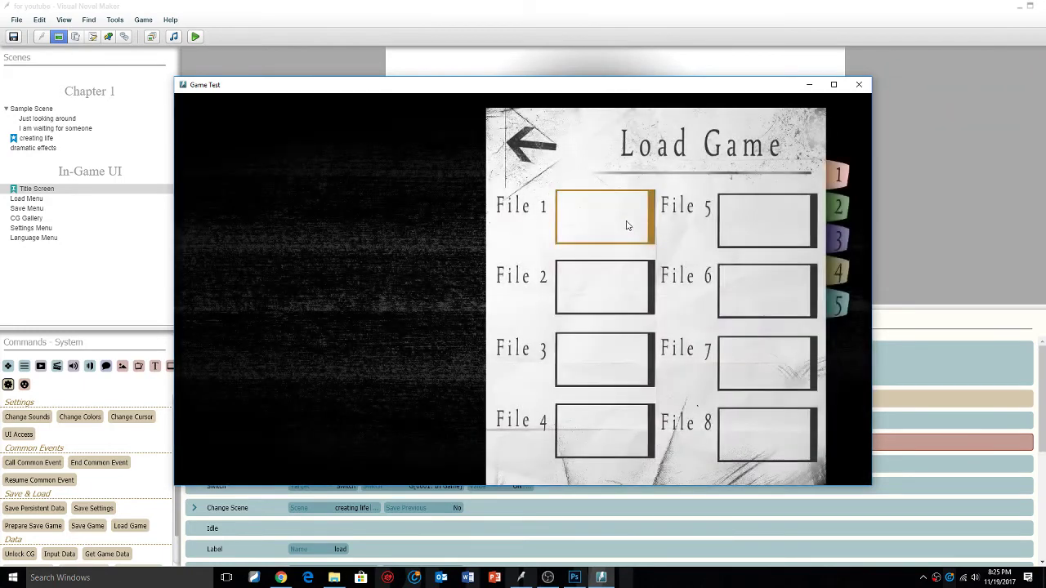
click(553, 149)
click(660, 281)
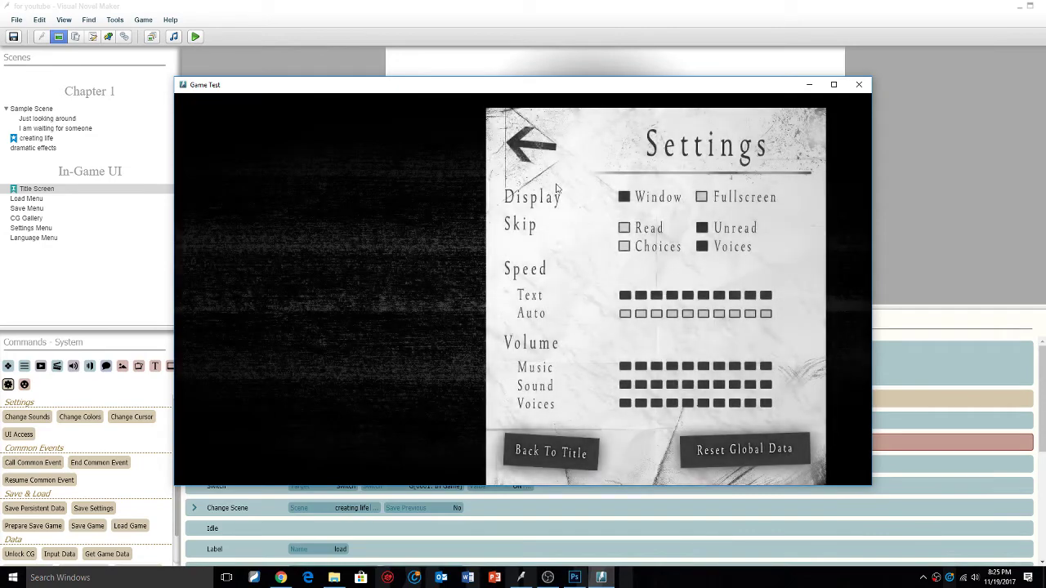
click(533, 145)
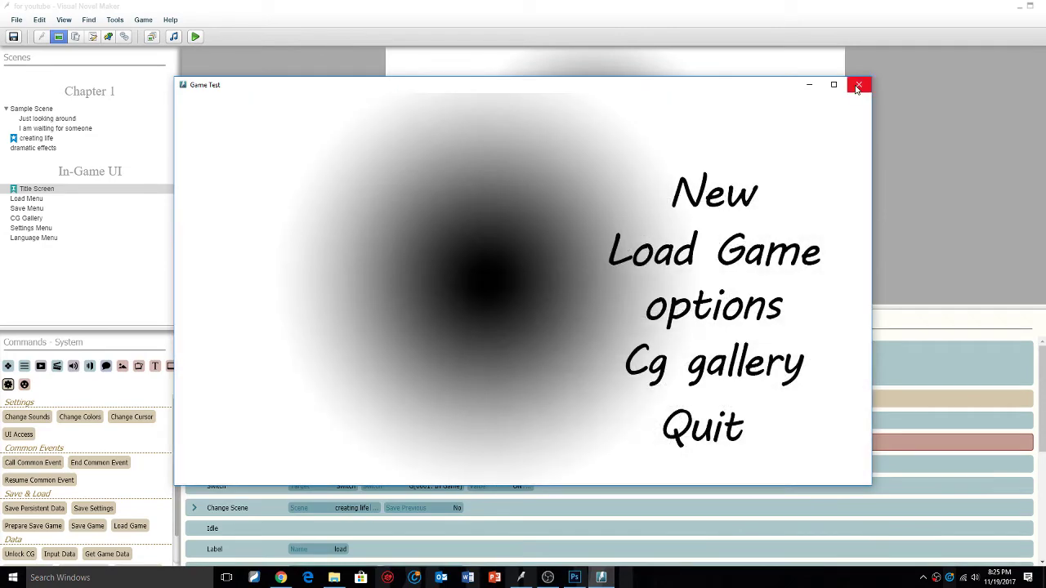
click(857, 85)
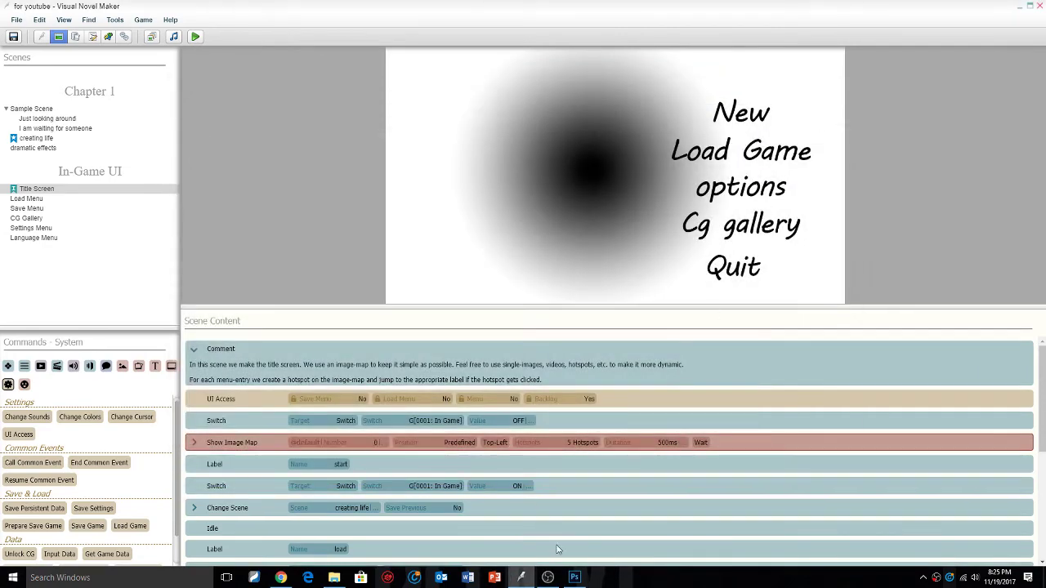
Switch to Photoshop and look through the project's Pictures folder for the idle and hover images of the other menus.
click(575, 578)
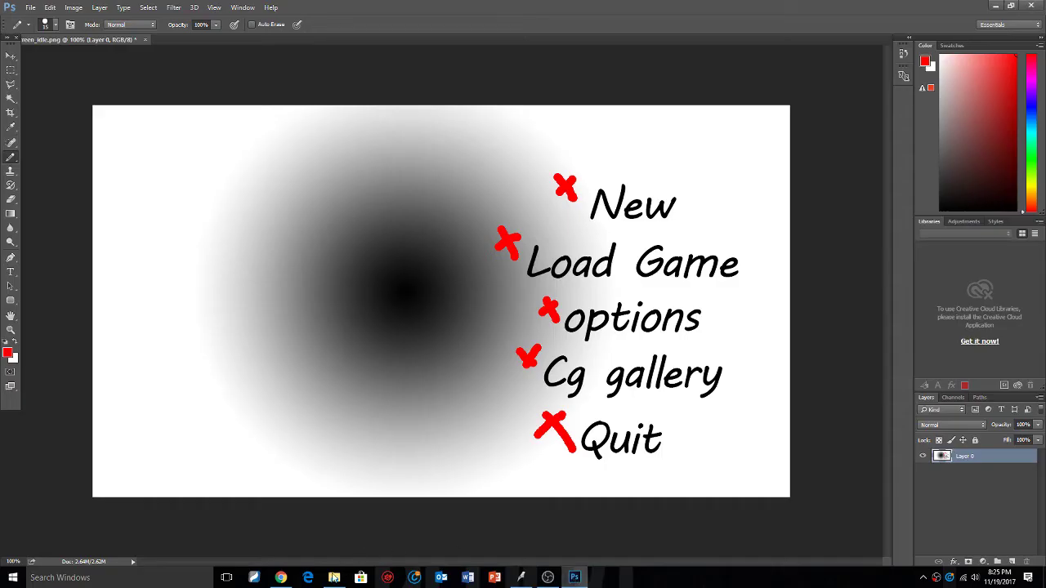
click(335, 578)
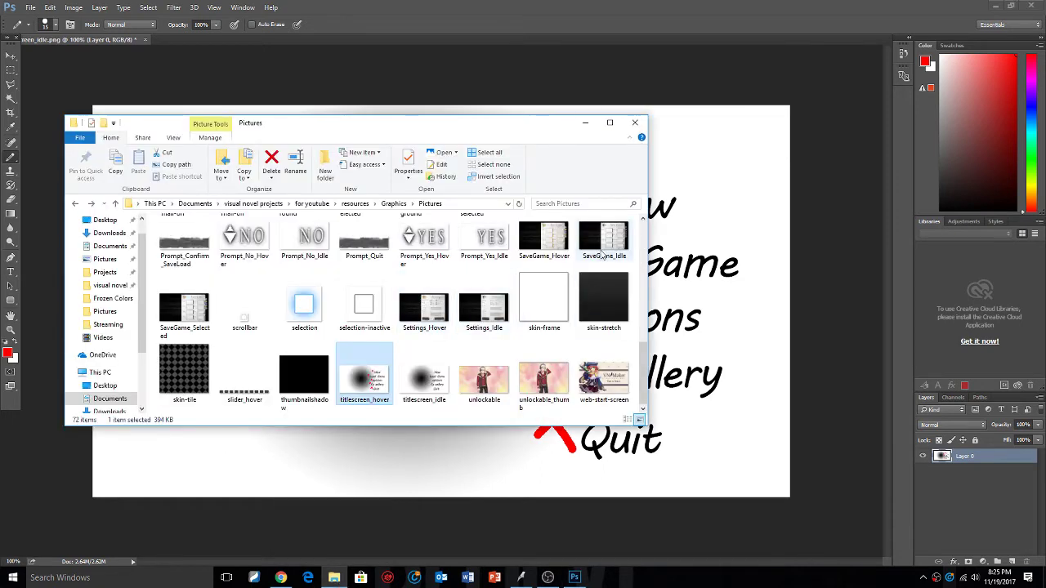
click(424, 310)
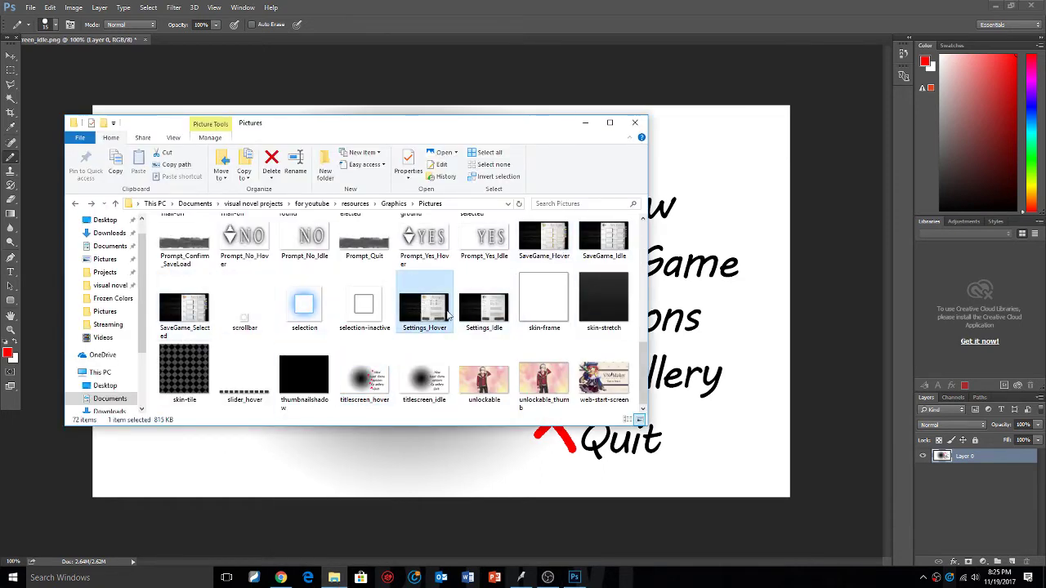
click(483, 318)
scroll(483, 318, up, 3)
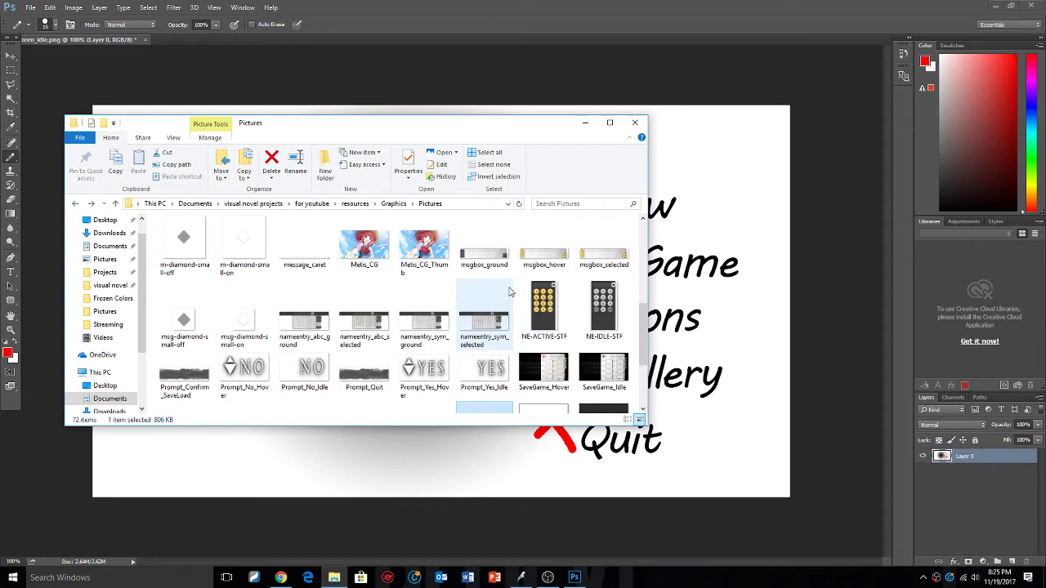
scroll(505, 292, up, 1)
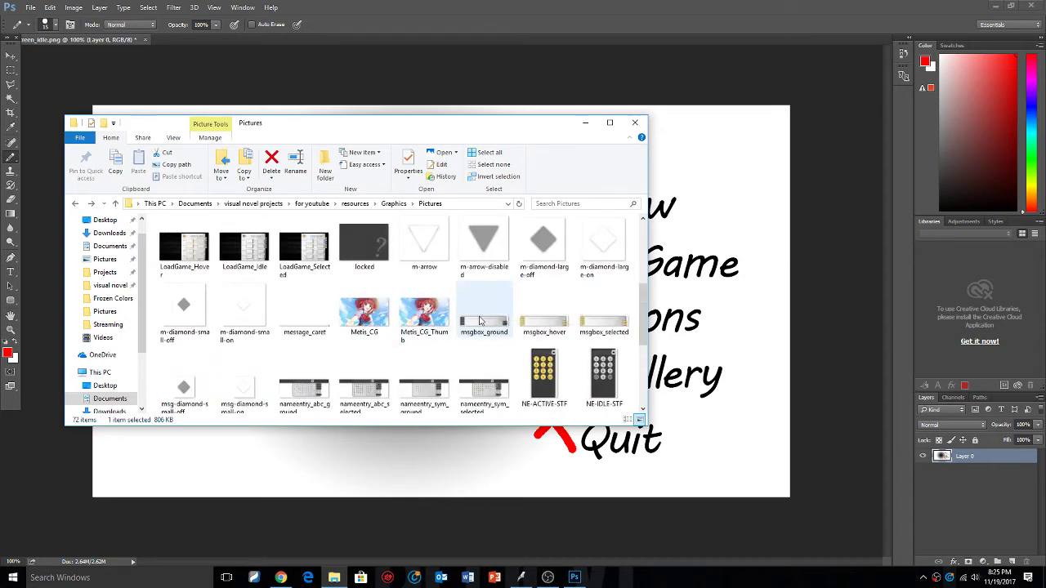
scroll(517, 321, down, 1)
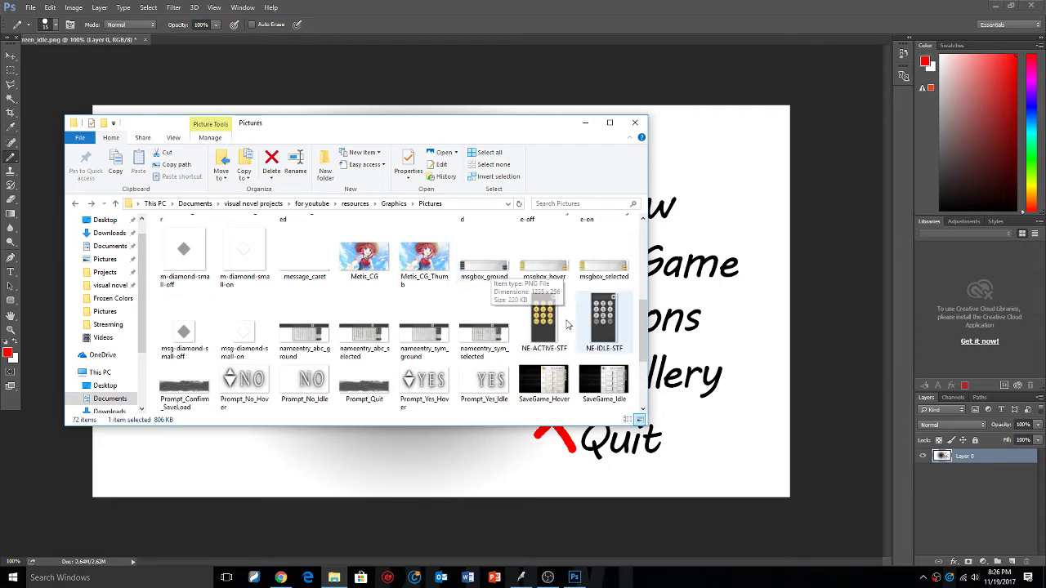
scroll(413, 311, down, 2)
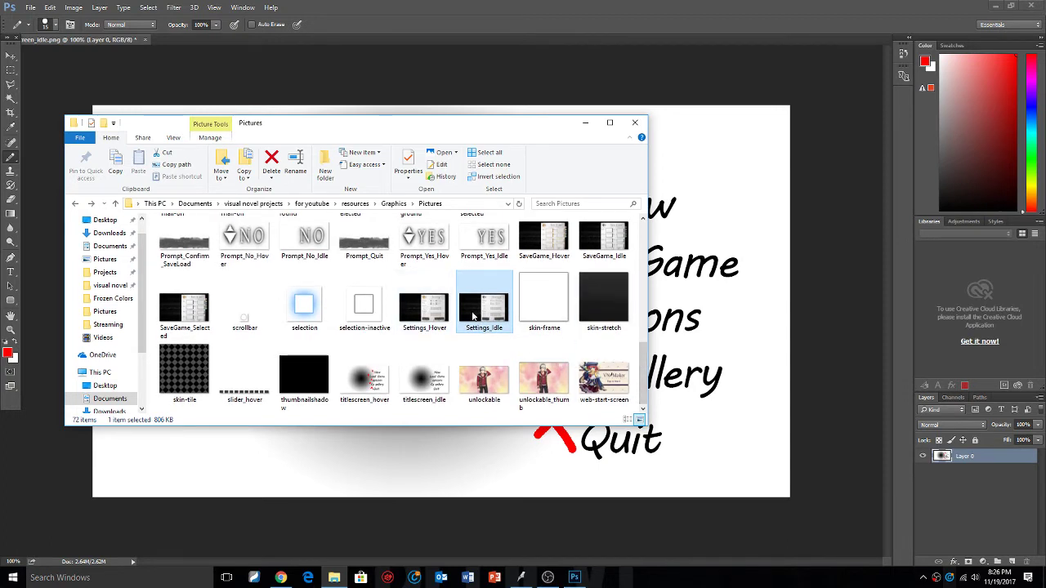
Try to place Settings_Idle into the open title image, and close that document without placing the file or saving.
drag(484, 316, 455, 459)
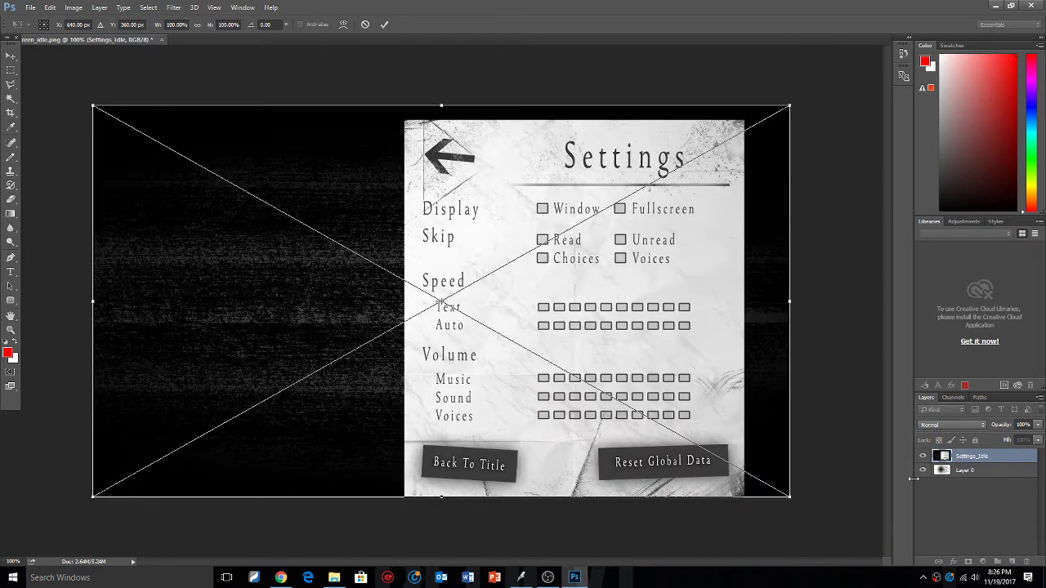
click(30, 7)
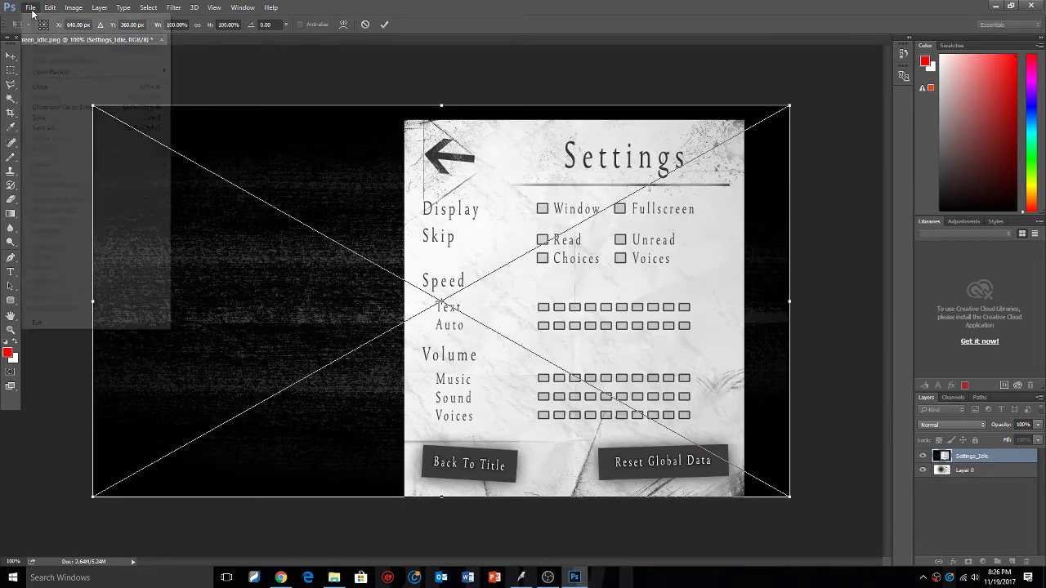
click(82, 86)
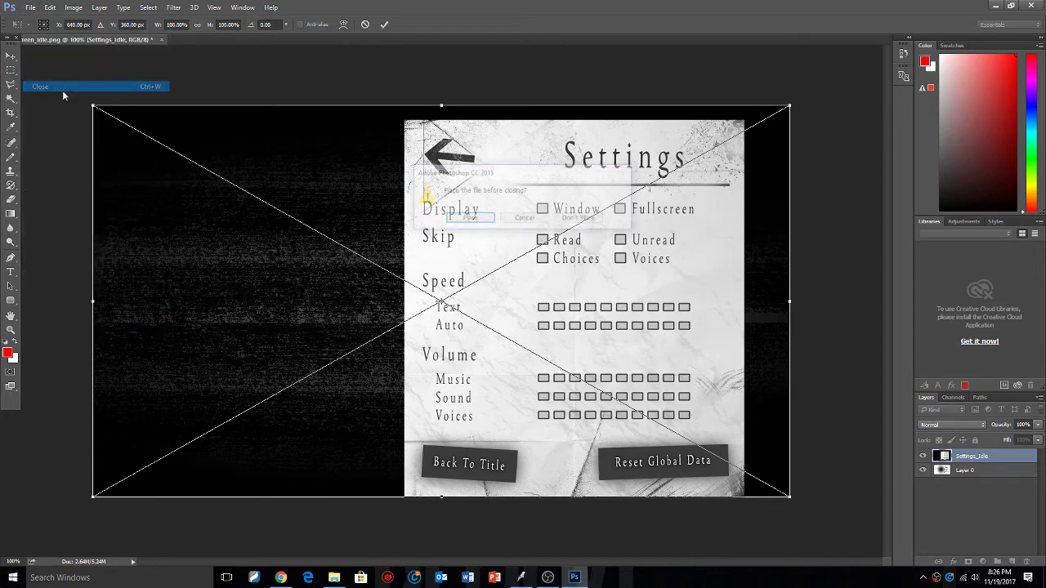
click(520, 221)
click(30, 7)
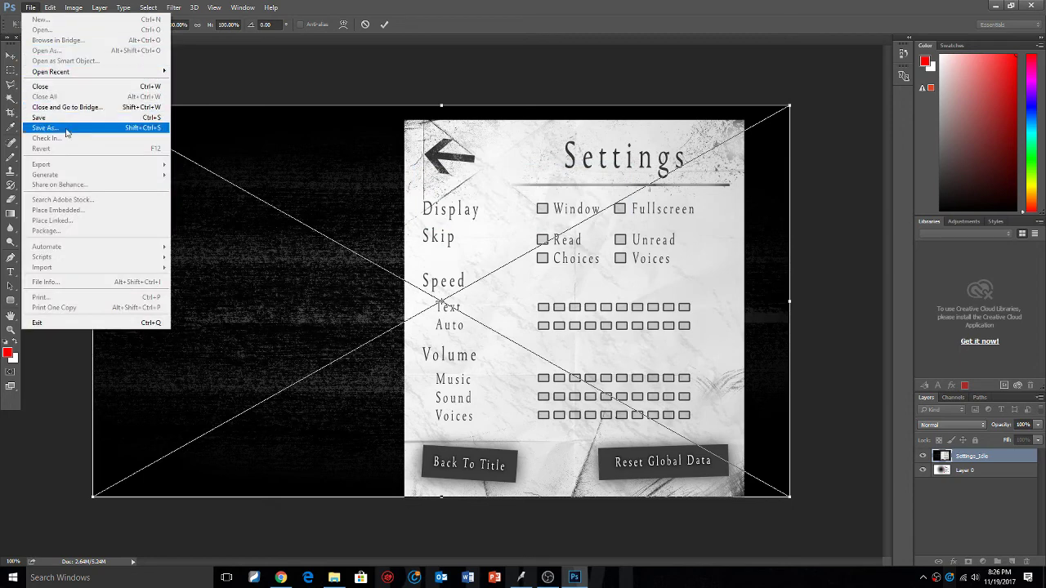
click(40, 86)
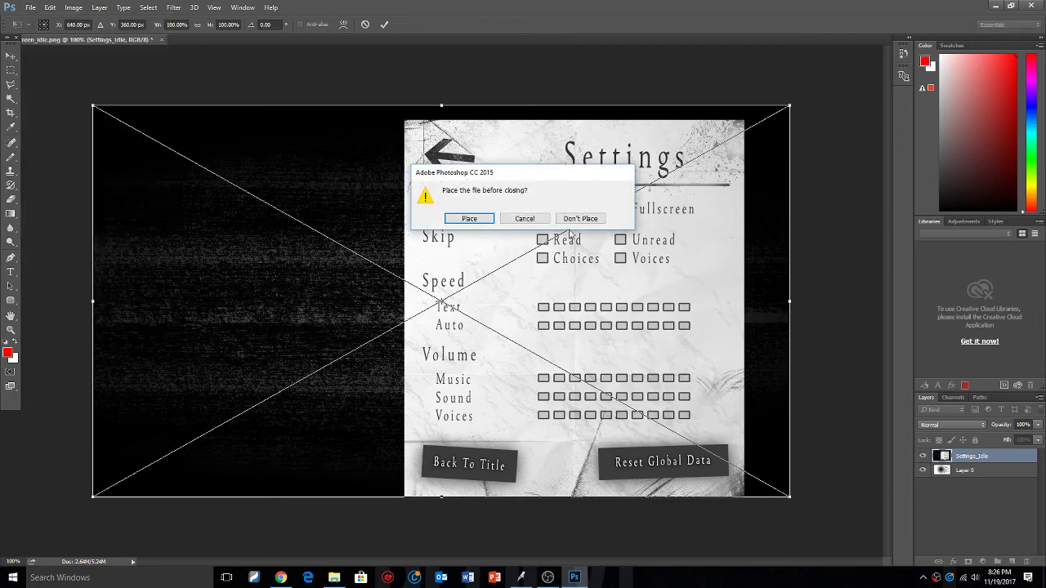
click(583, 217)
click(511, 219)
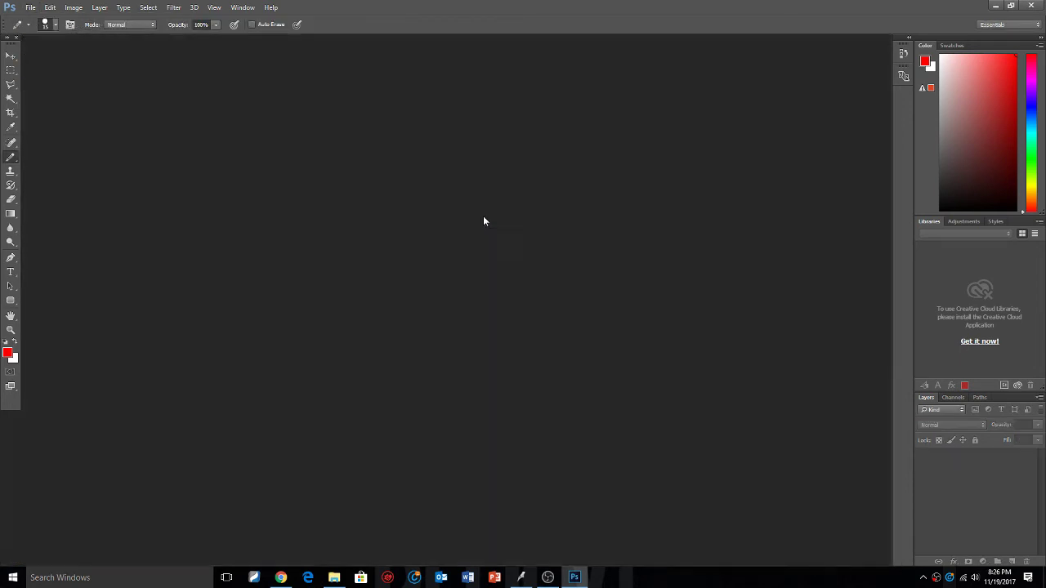
Open Settings_Idle from the Pictures folder as its own Photoshop document.
click(335, 576)
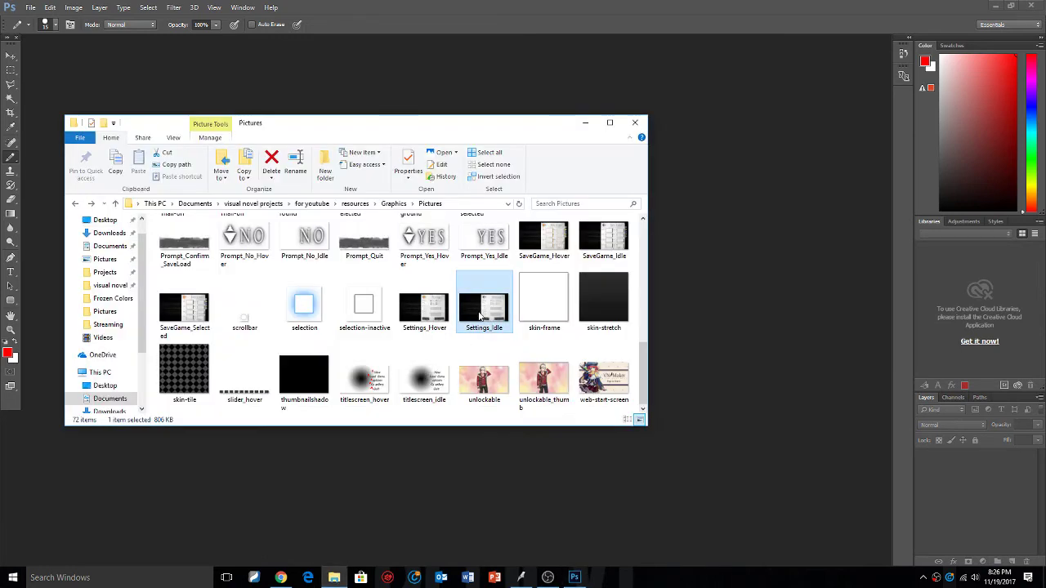
drag(490, 311, 575, 258)
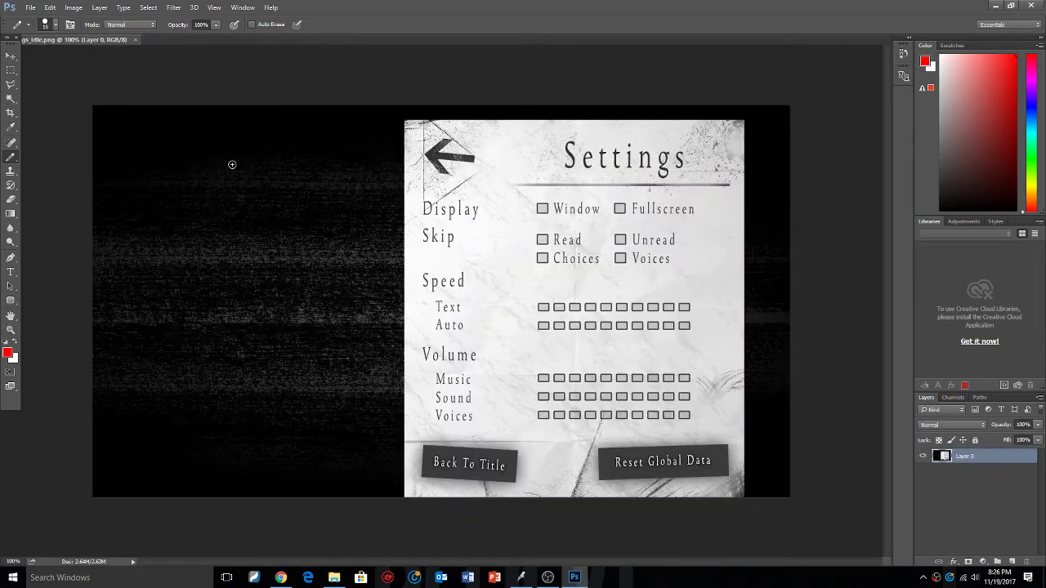
click(6, 57)
key(ctrl+t)
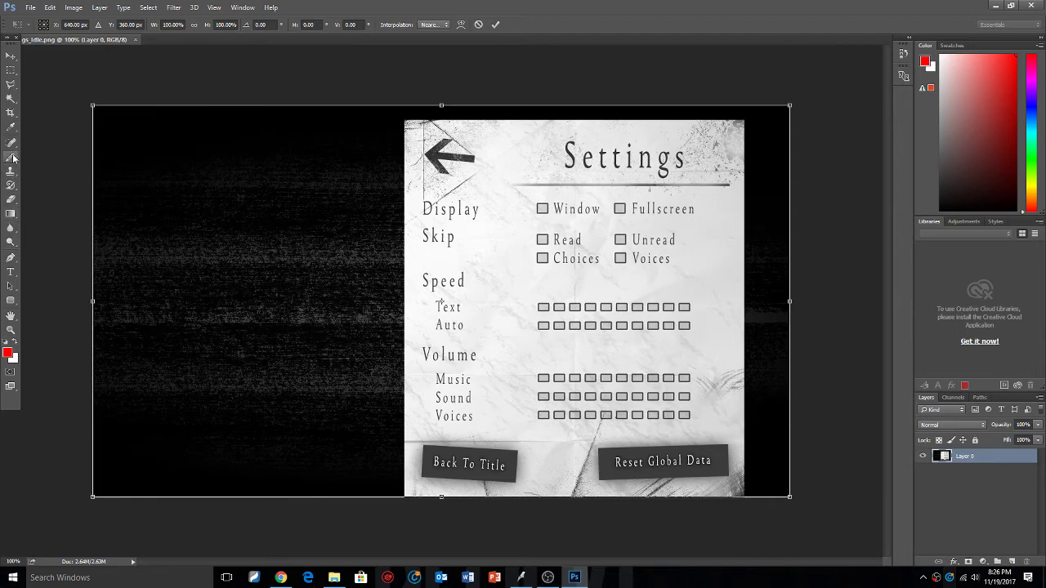
Select the rectangular Settings paper panel, cut it from the background, and paste it as a separate layer in its original position.
click(11, 70)
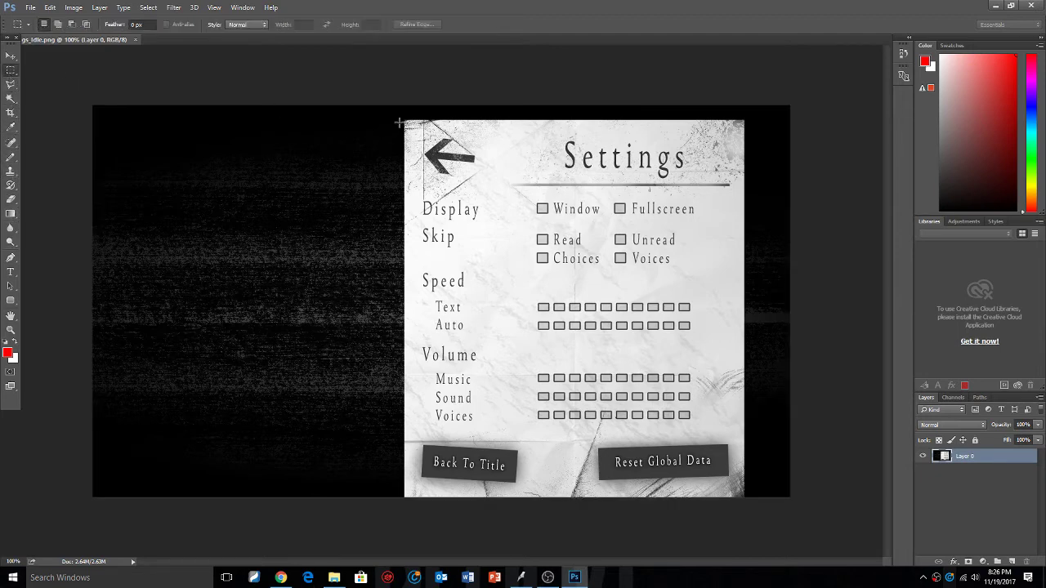
drag(403, 119, 743, 498)
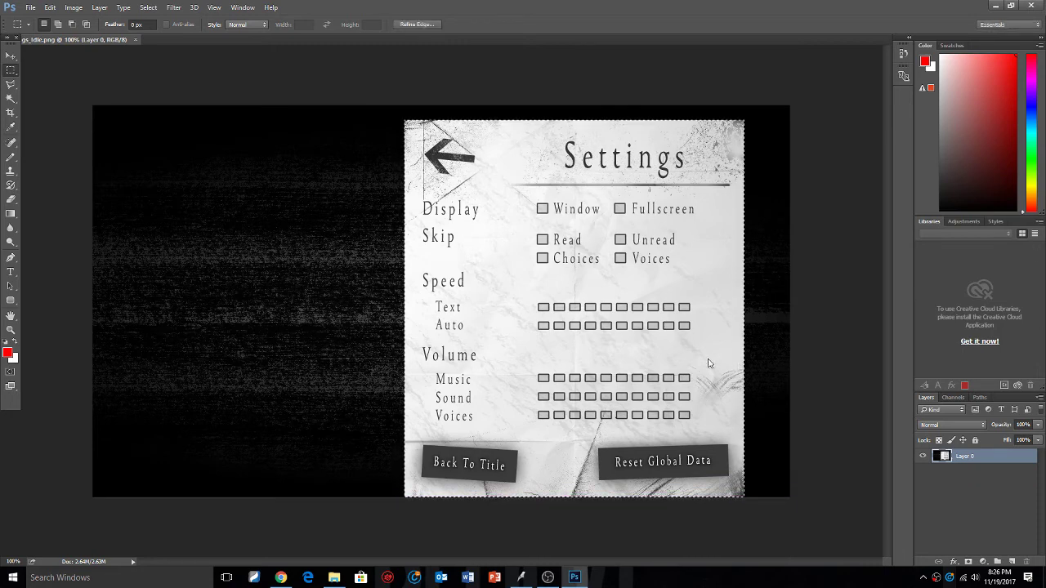
right_click(708, 362)
click(10, 55)
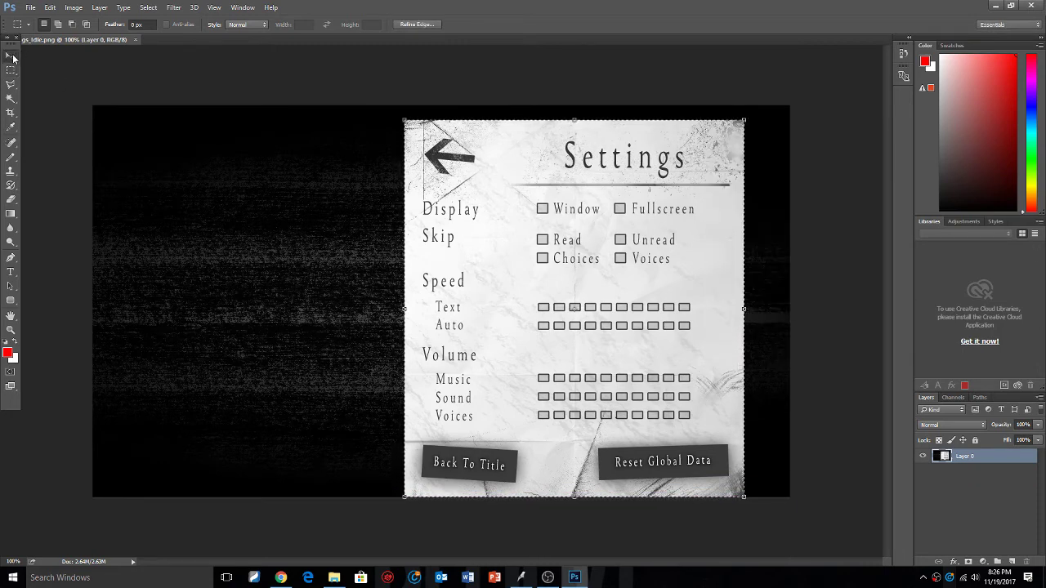
right_click(607, 218)
click(659, 224)
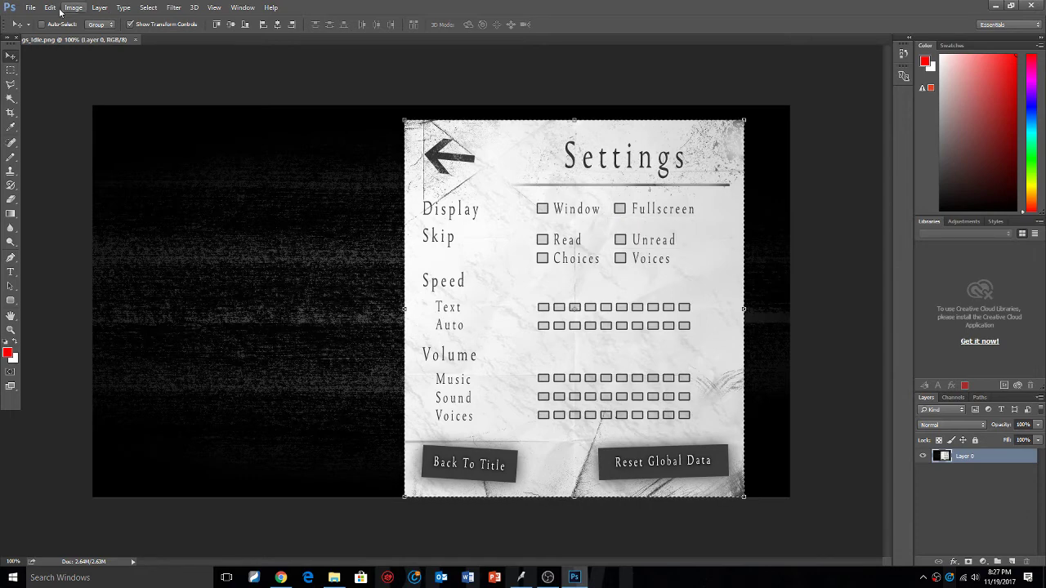
click(50, 8)
click(56, 71)
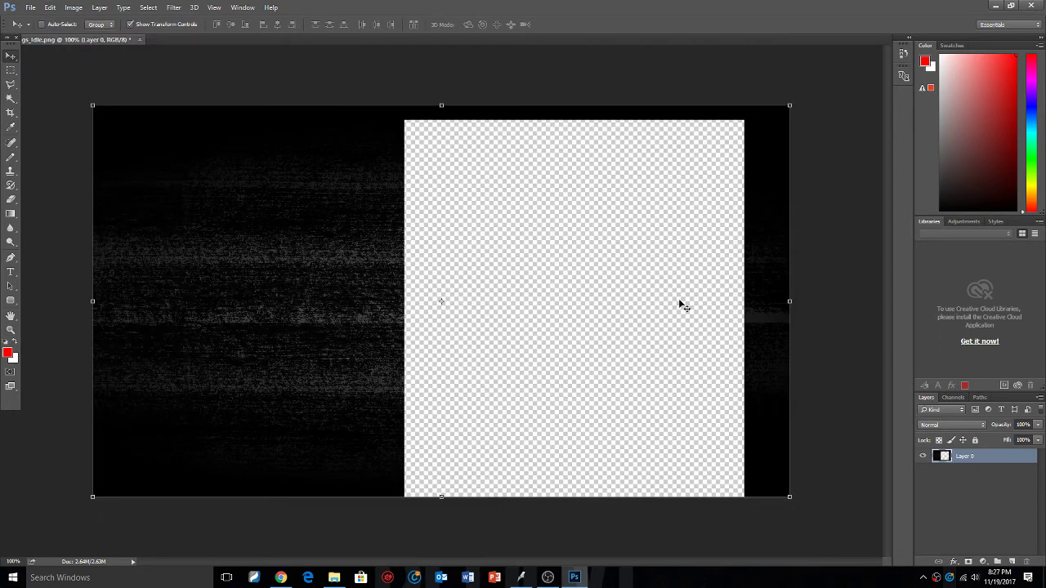
key(ctrl+v)
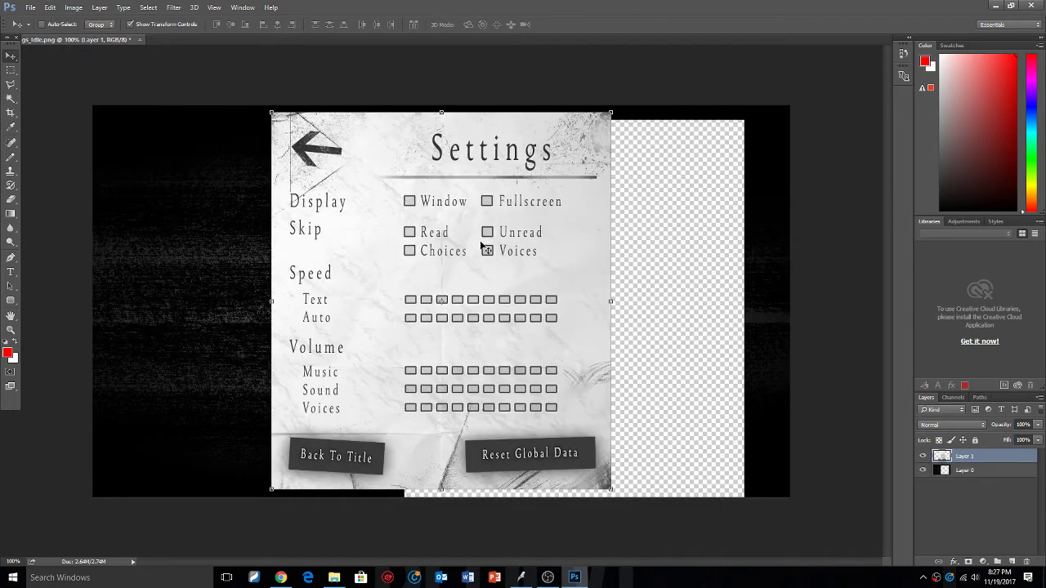
drag(397, 249, 524, 256)
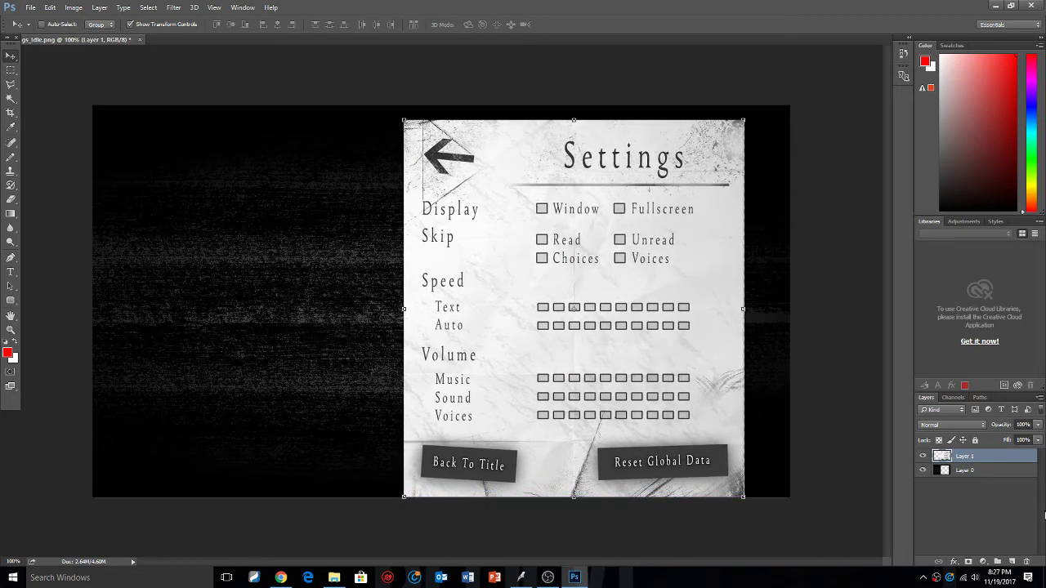
click(992, 562)
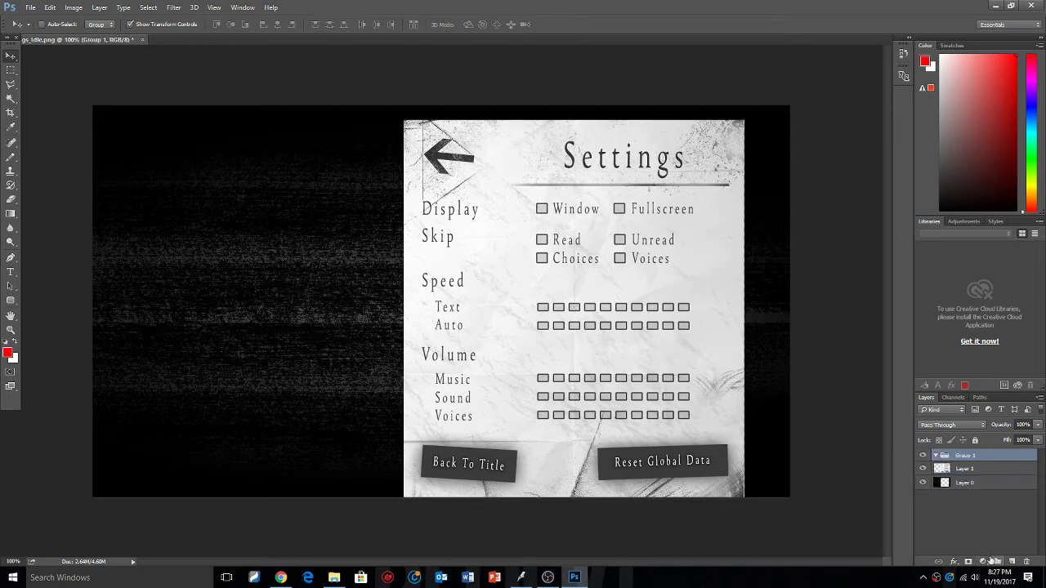
right_click(959, 458)
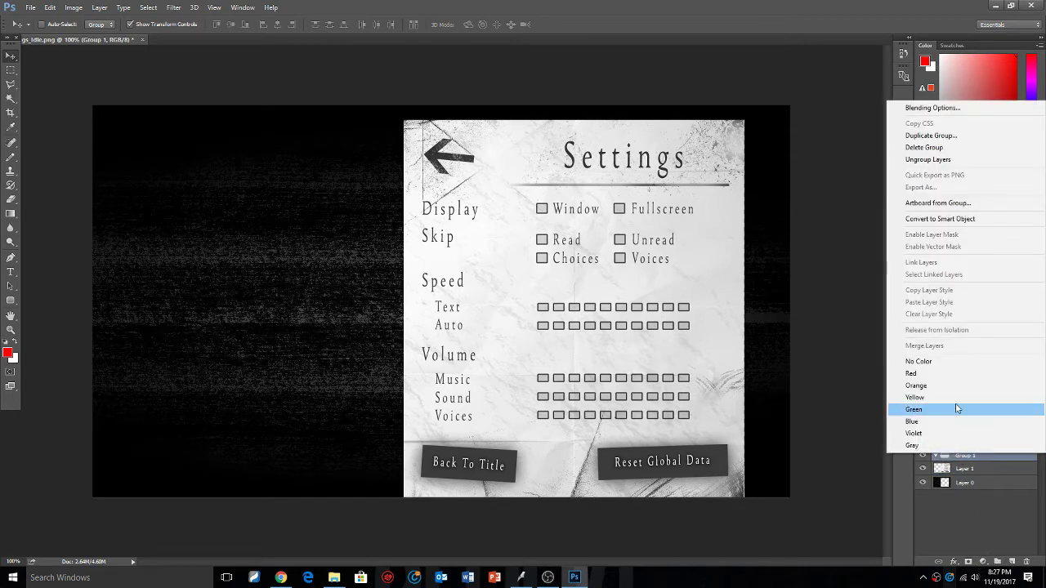
click(924, 147)
Hide the pasted Settings panel layer and make the dark background layer active.
click(922, 458)
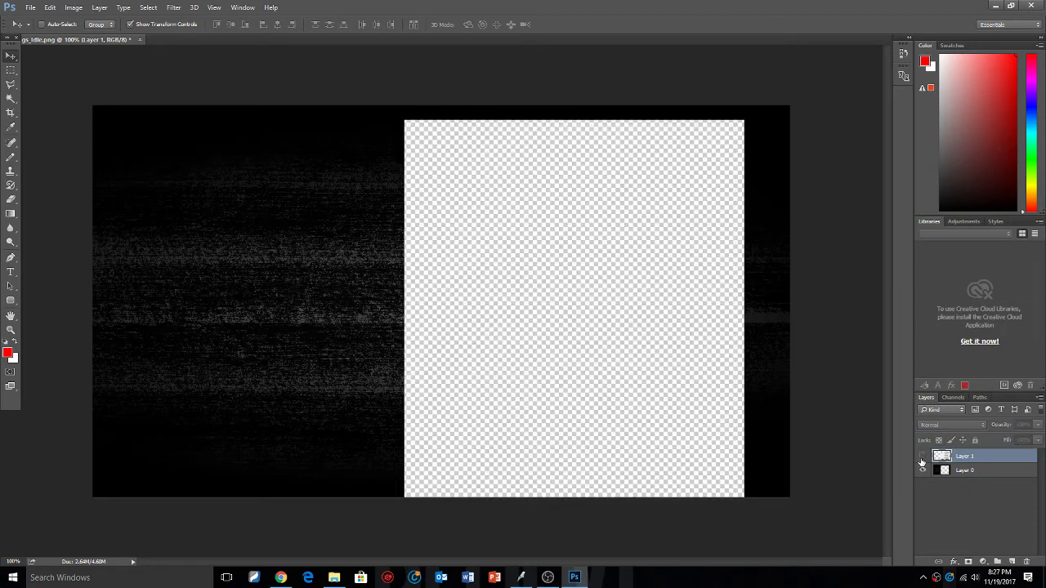
click(11, 213)
click(230, 245)
click(515, 218)
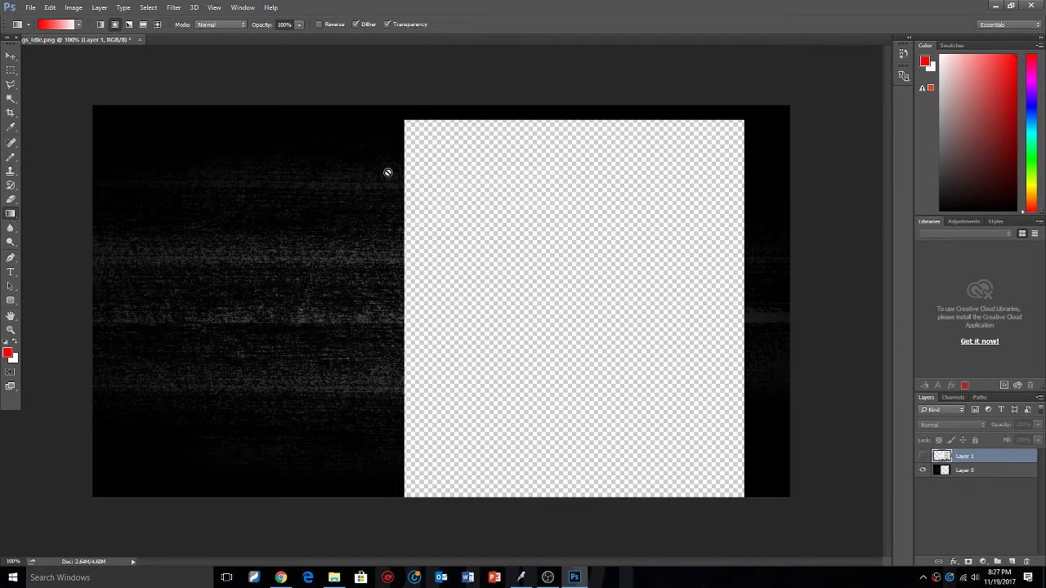
key(v)
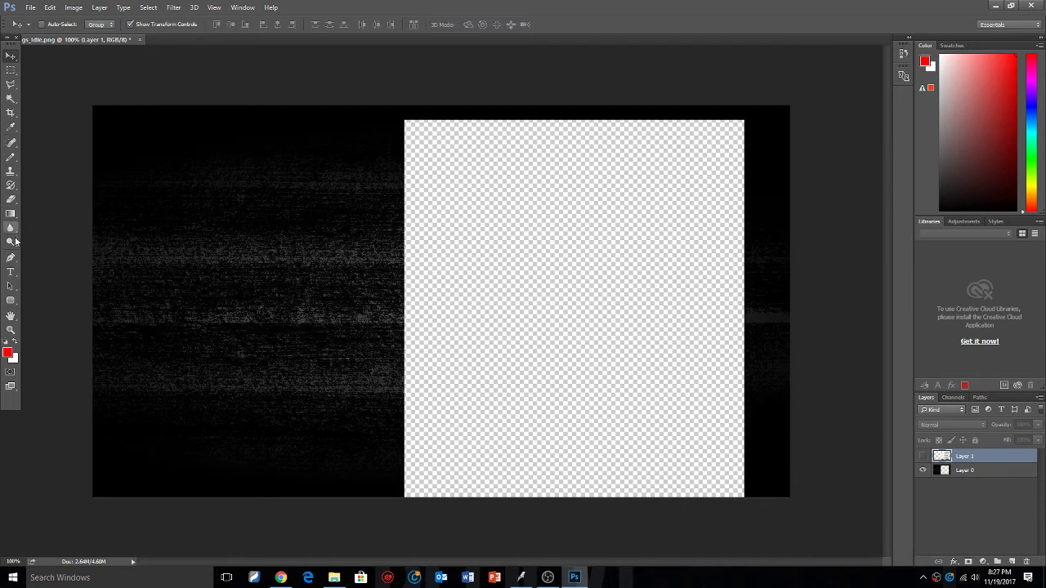
click(974, 474)
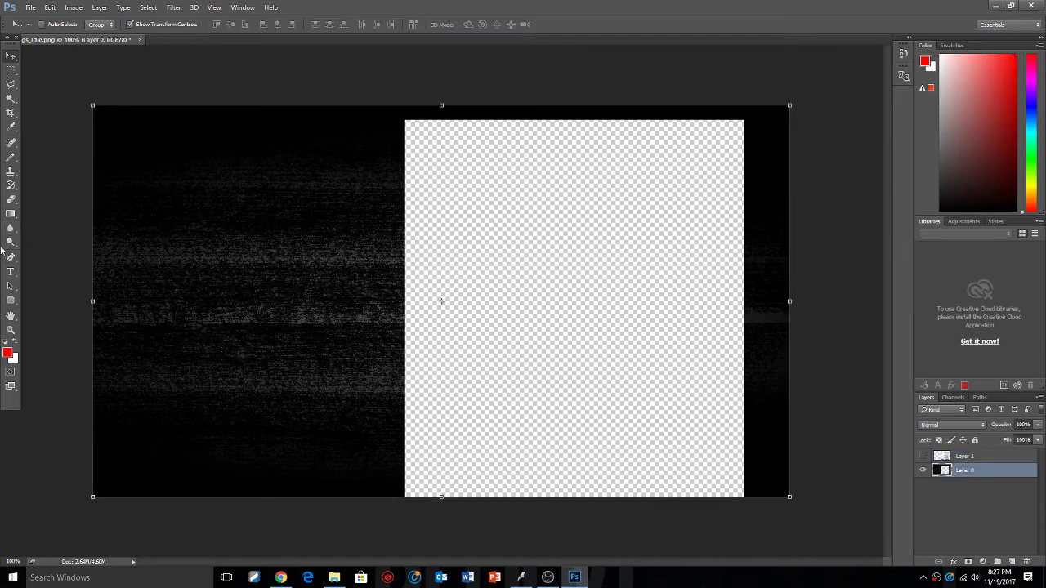
Try several radial gradients on the background layer, ending with a large black-to-white one centred in the upper-left part of the canvas.
key(g)
drag(294, 283, 405, 304)
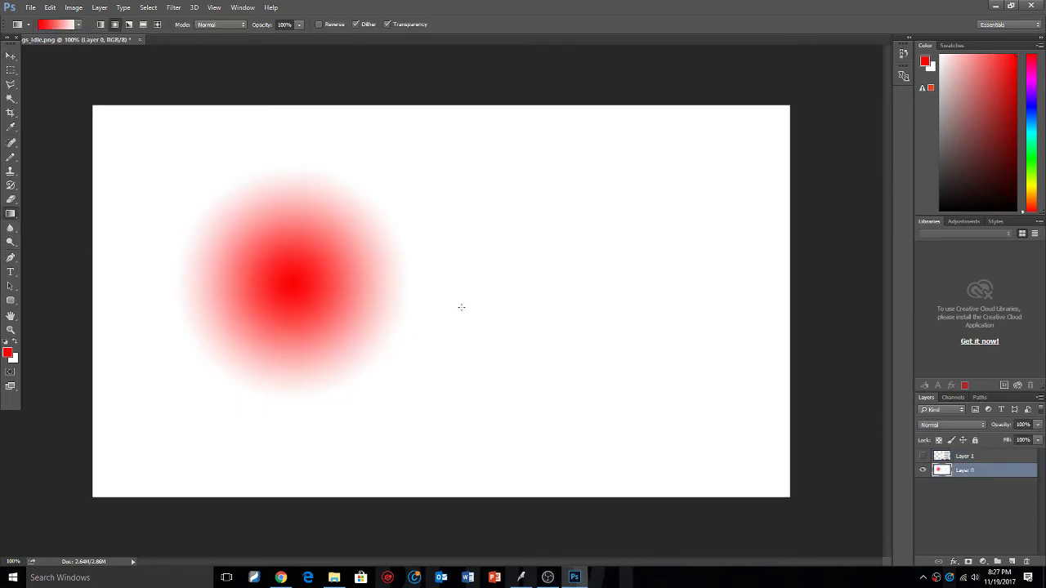
key(d)
drag(678, 246, 481, 247)
drag(496, 305, 446, 294)
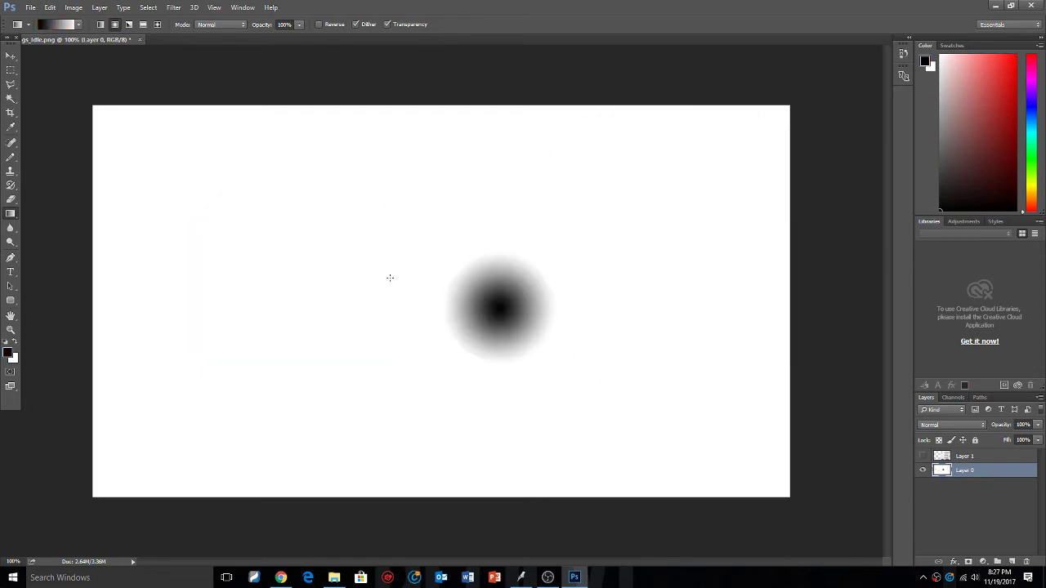
drag(277, 238, 374, 266)
drag(154, 172, 523, 392)
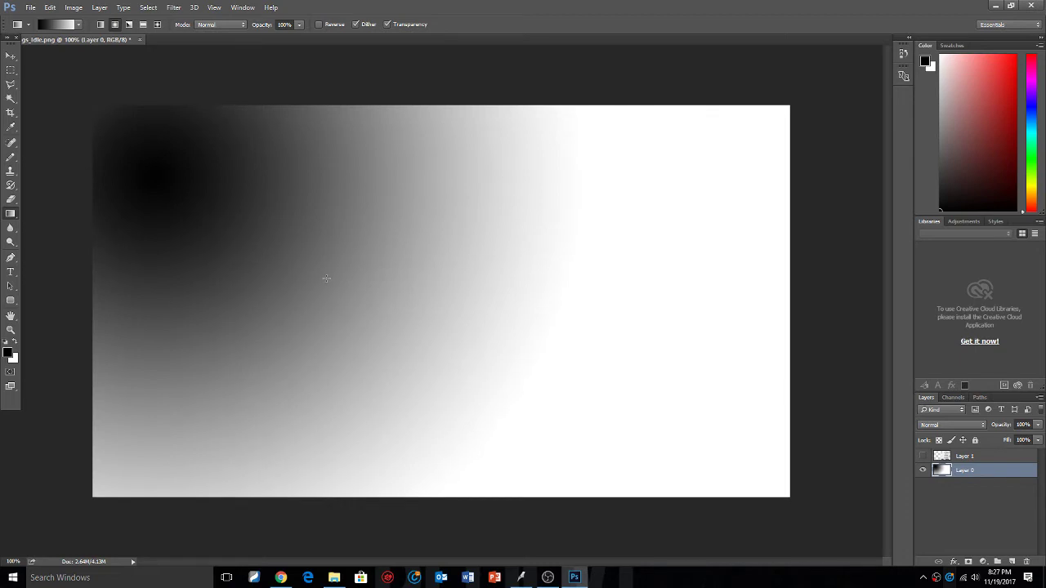
drag(240, 222, 328, 288)
drag(166, 144, 445, 383)
drag(290, 242, 423, 372)
drag(255, 217, 432, 419)
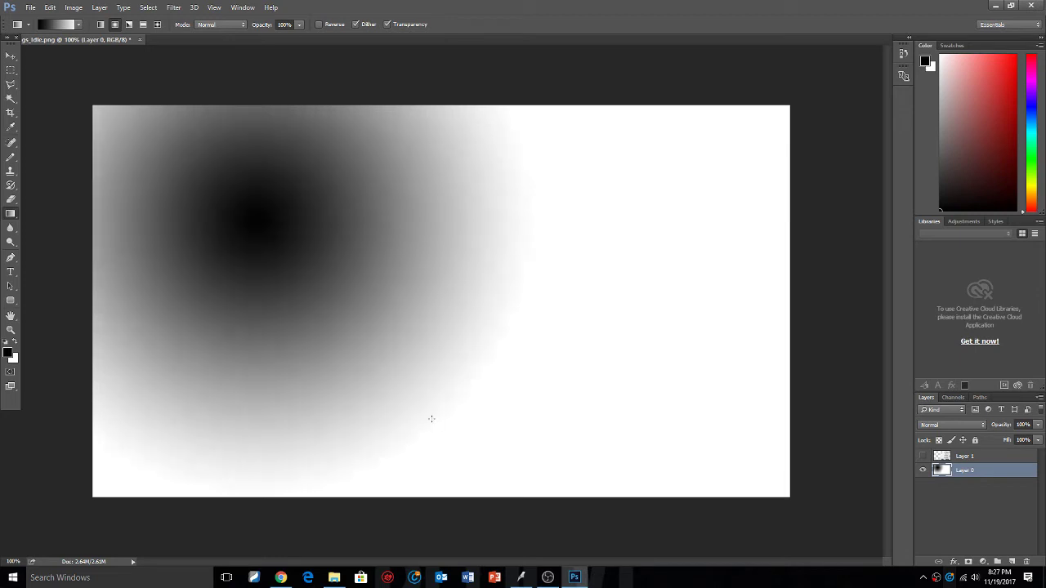
Unhide the Settings panel layer and move it into the upper-right corner of the canvas.
click(11, 55)
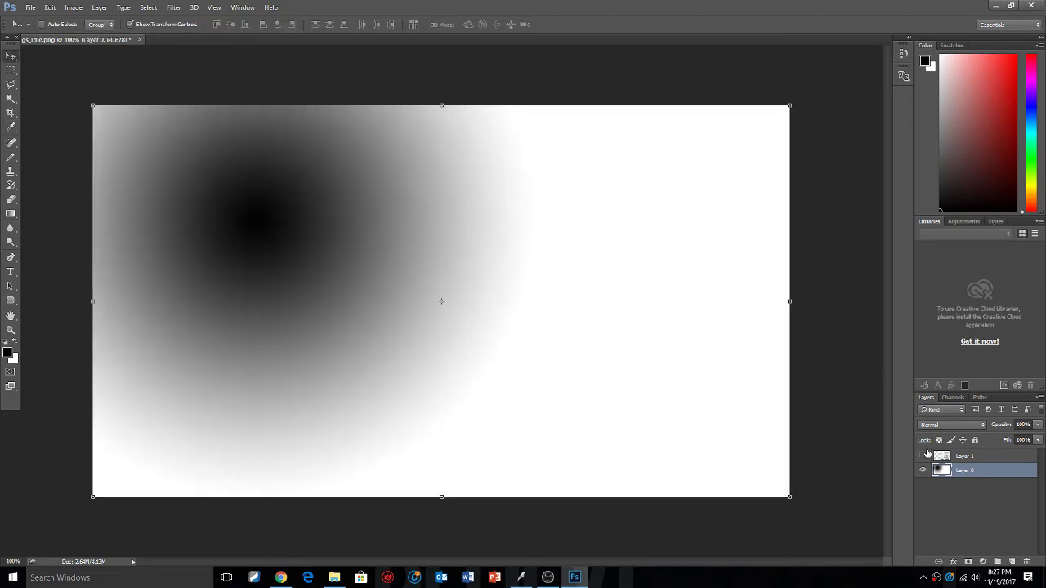
click(923, 456)
drag(470, 222, 490, 249)
click(11, 70)
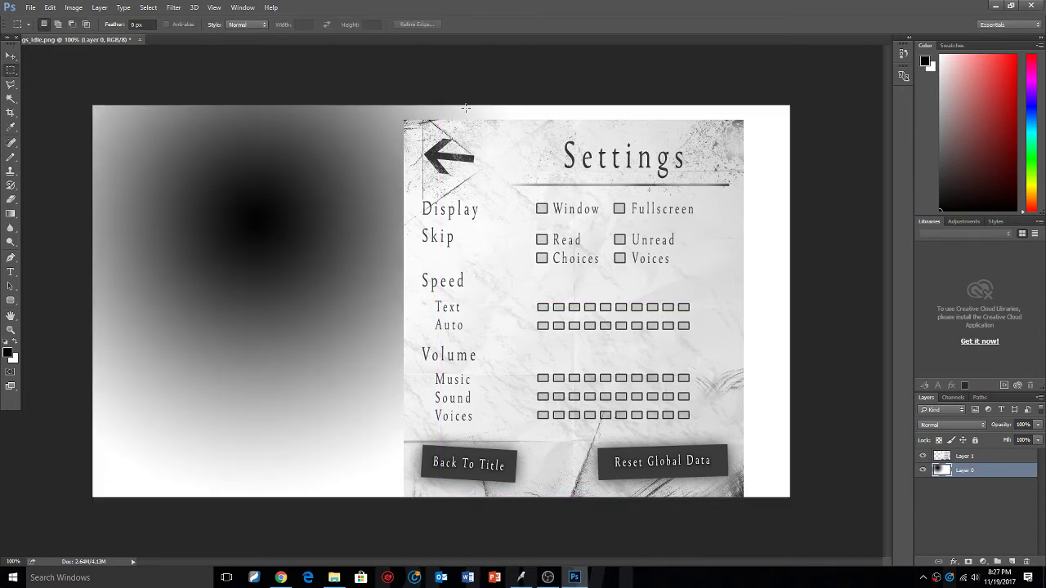
key(v)
drag(554, 231, 561, 227)
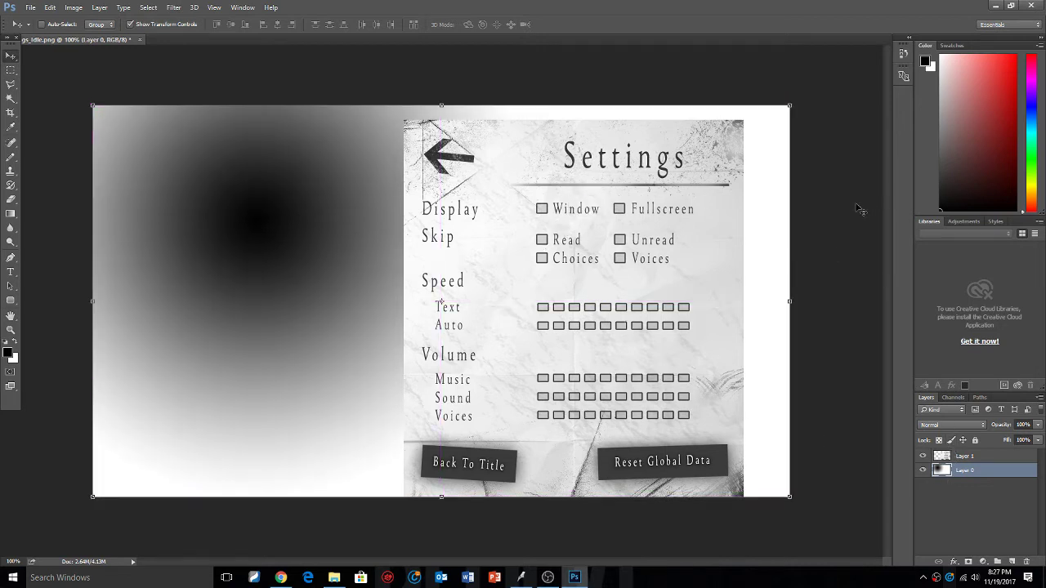
click(961, 460)
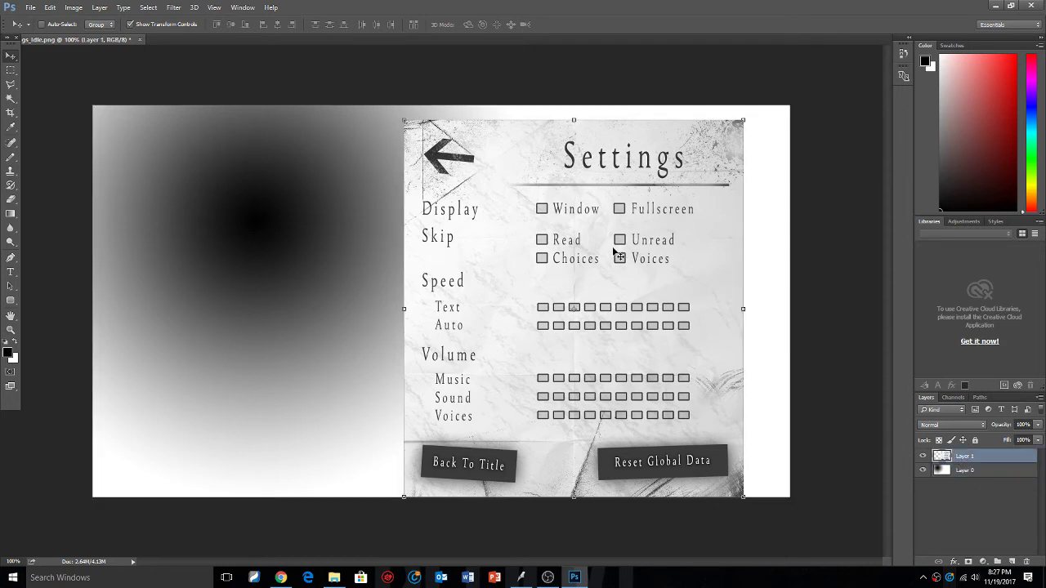
drag(568, 236, 615, 223)
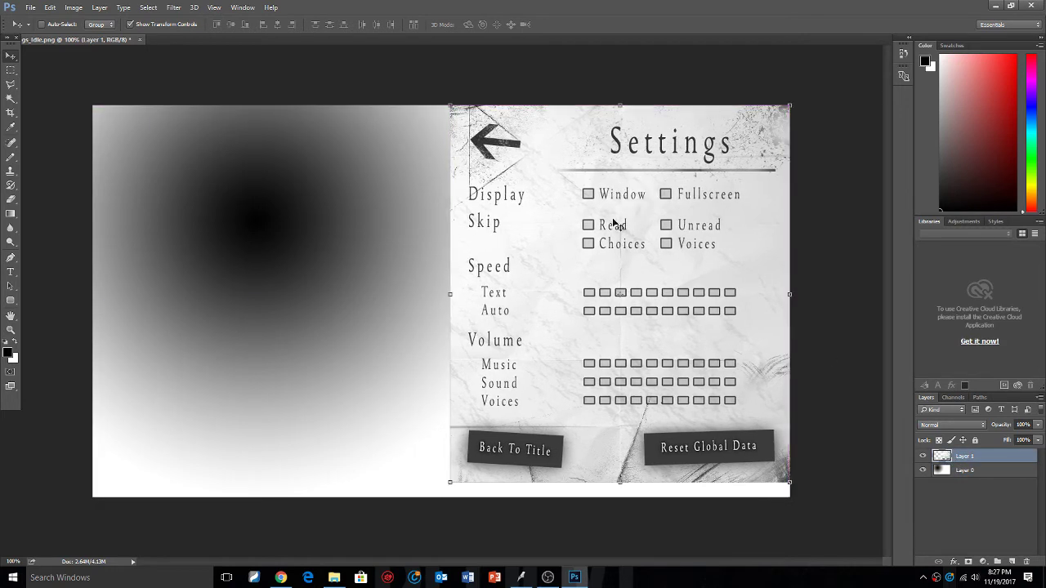
Reposition and stretch the Settings panel to fill the canvas's right half, scaling it to 102.56% width and 103.90% height.
click(962, 471)
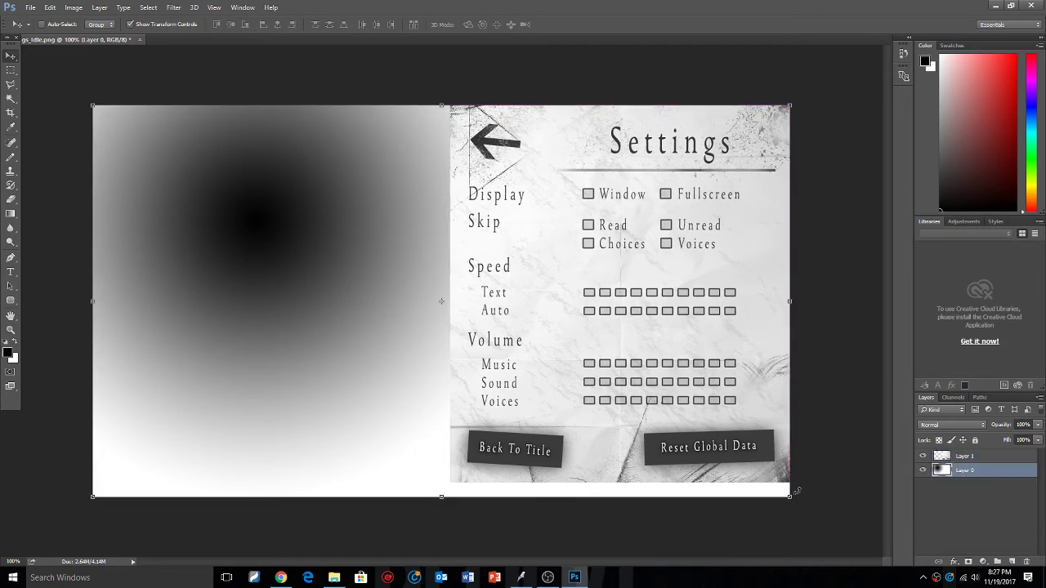
click(958, 456)
drag(659, 345, 647, 352)
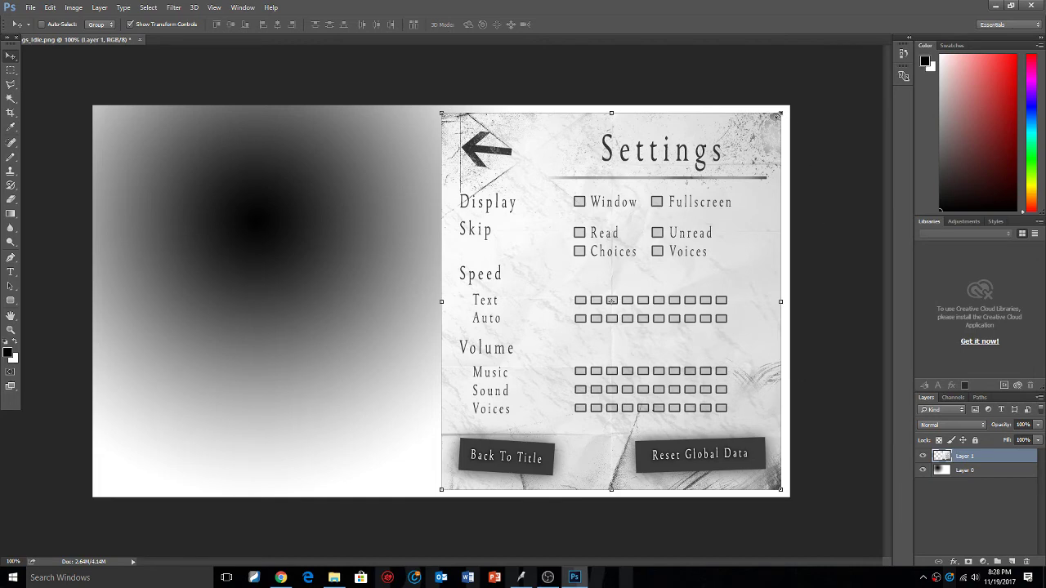
drag(780, 113, 789, 107)
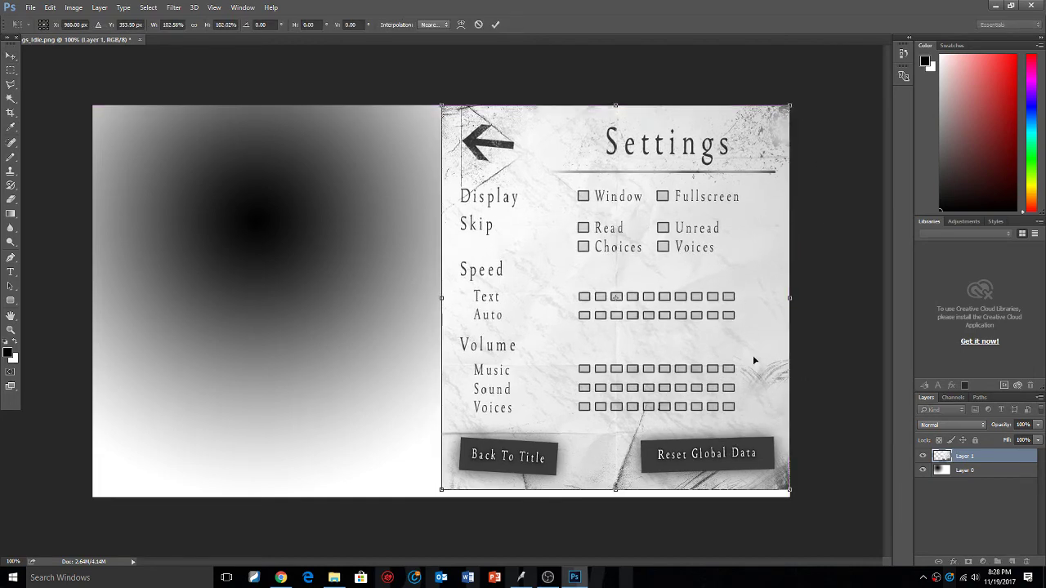
mouse_move(751, 340)
mouse_down()
mouse_move(738, 344)
mouse_move(748, 349)
mouse_up()
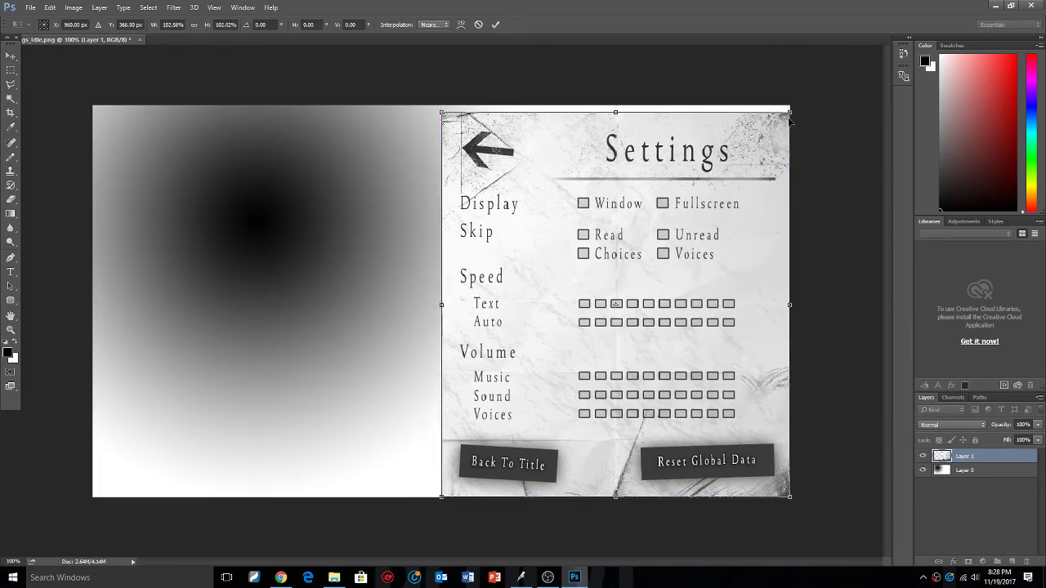
drag(616, 111, 615, 105)
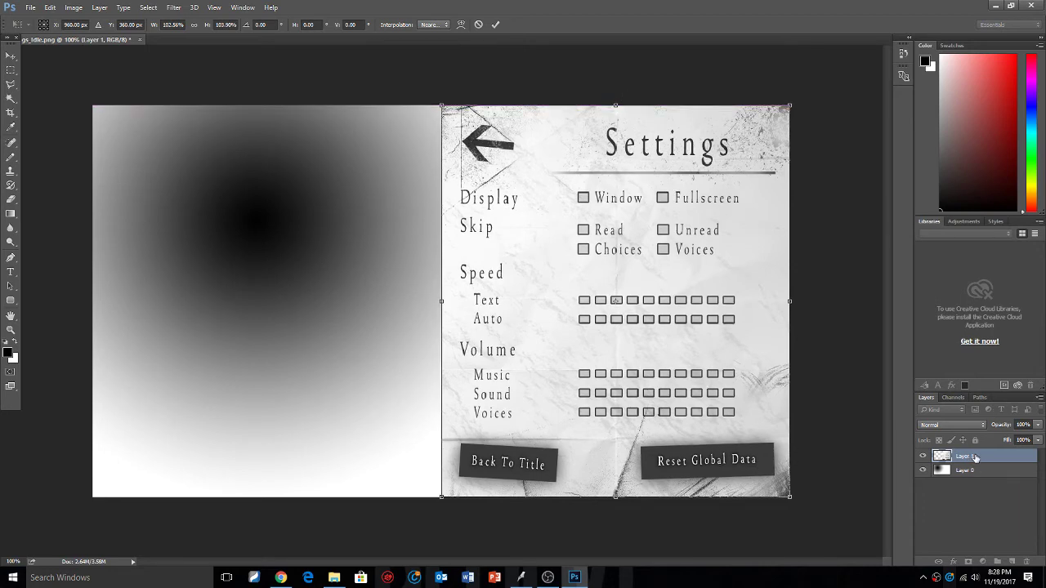
Set the Settings panel layer's opacity to 50% and apply its pending transformation.
click(1021, 425)
text(50)
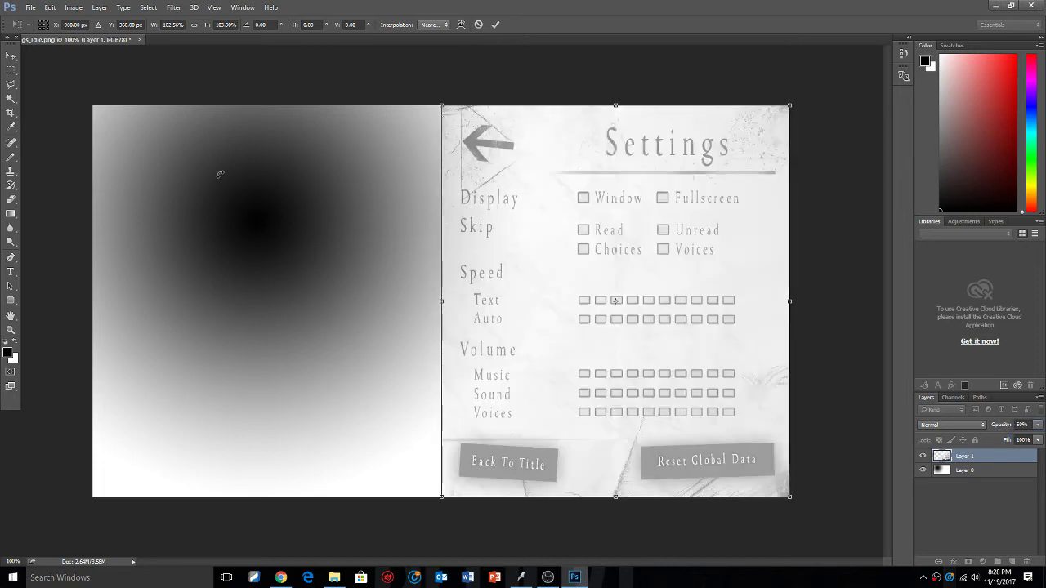
click(10, 54)
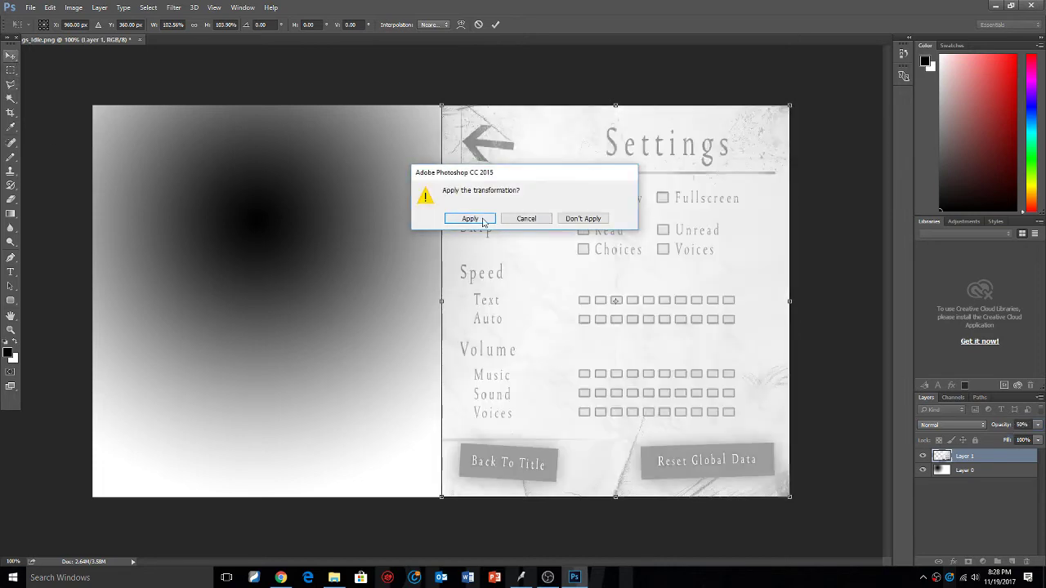
click(470, 219)
Select a rectangle around the Settings heading on the panel and delete its contents.
click(11, 70)
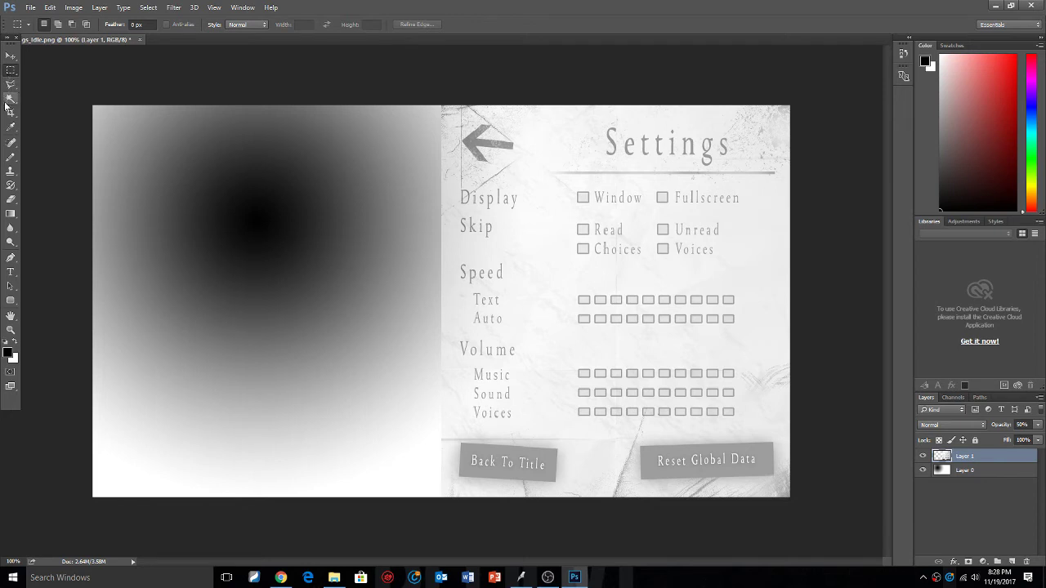
drag(602, 120, 738, 170)
key(Delete)
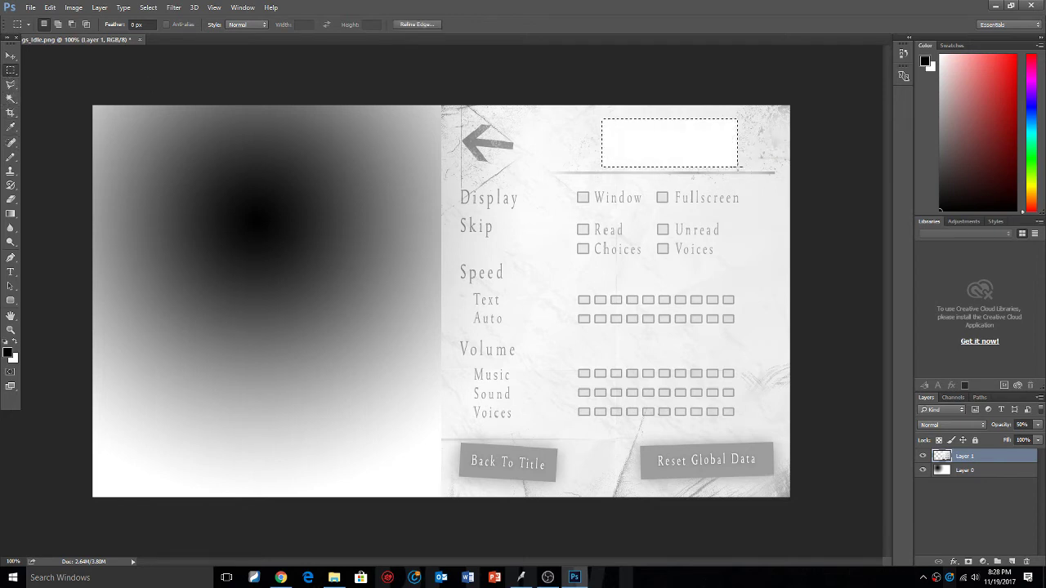
Add the text "Menu" in black 20 pt MV Boli and position it inside the cleared heading area.
click(11, 272)
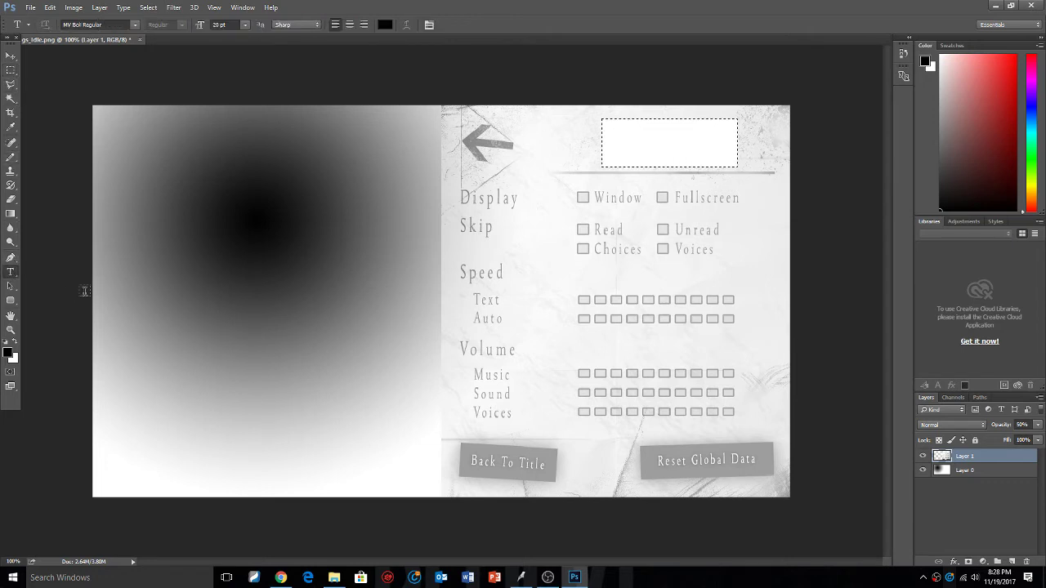
click(617, 139)
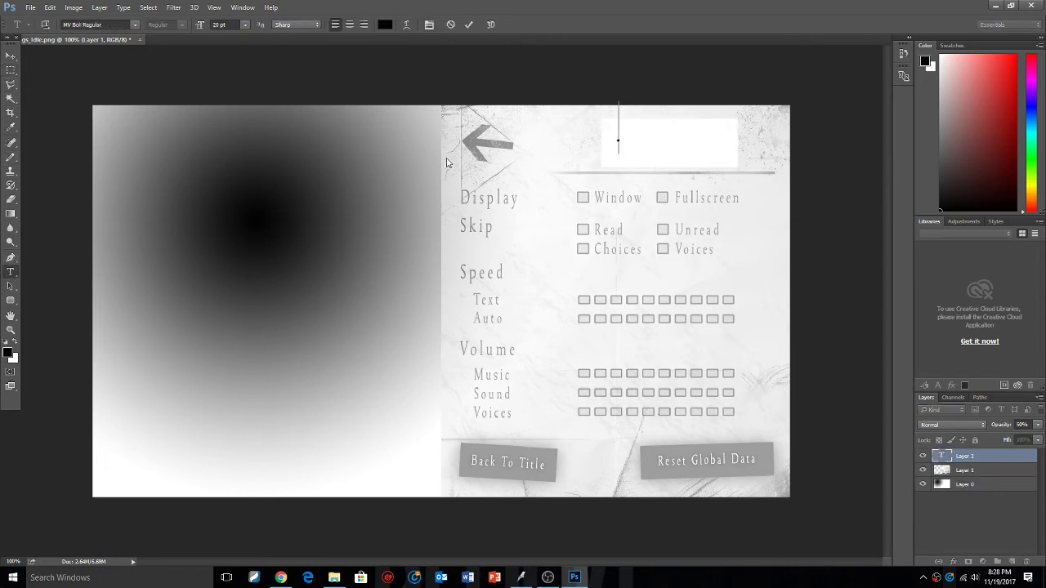
text(Menu)
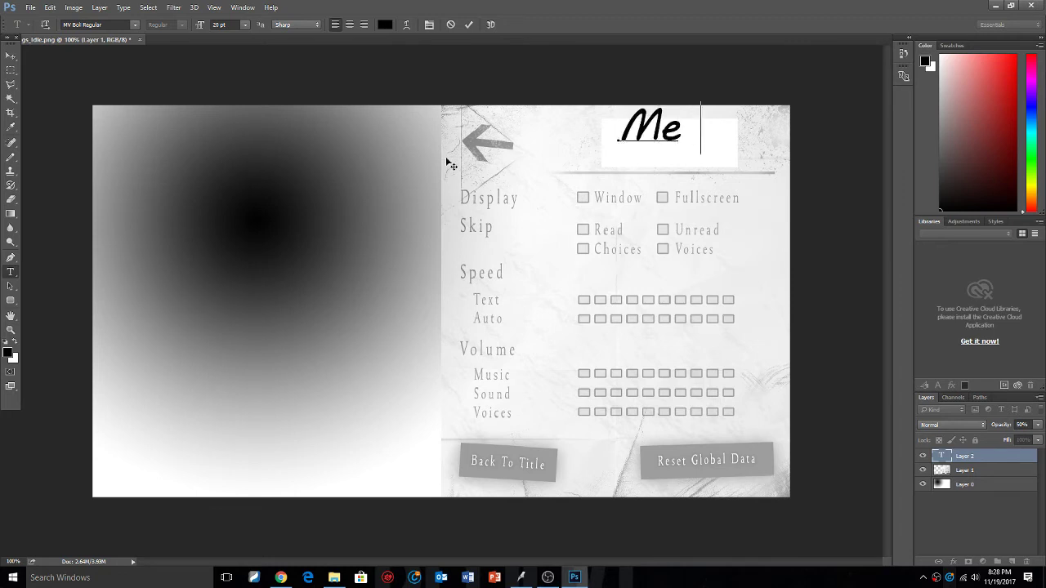
click(10, 56)
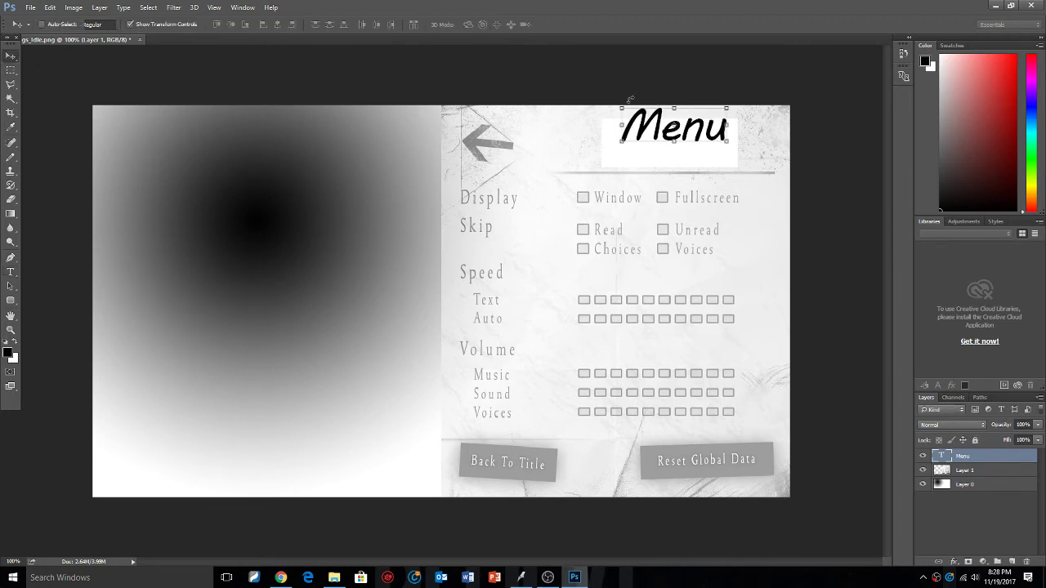
drag(667, 133, 657, 151)
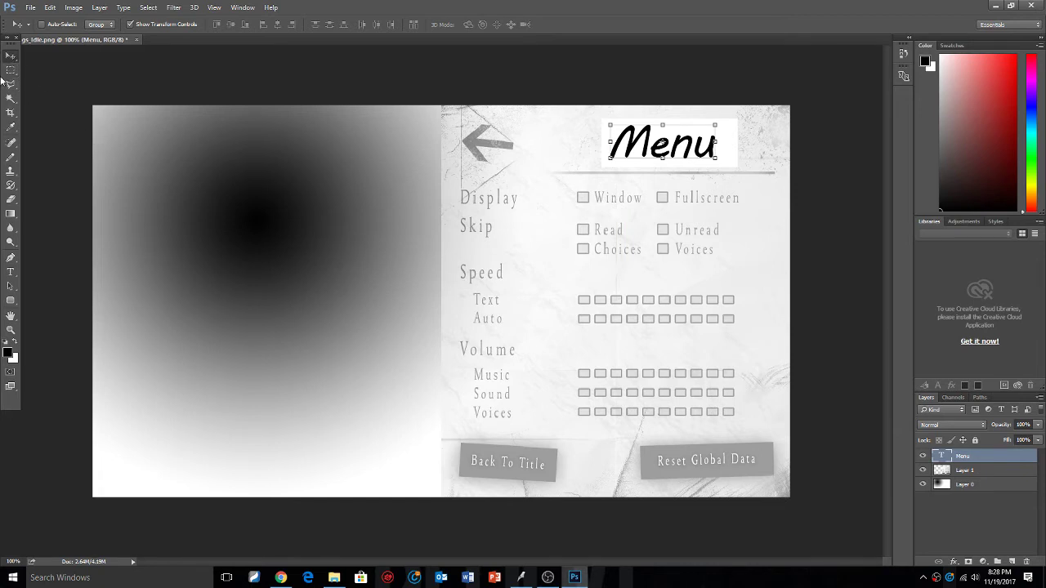
Try to delete the Back To Title button with a rectangular selection while the Menu text layer is active.
click(11, 70)
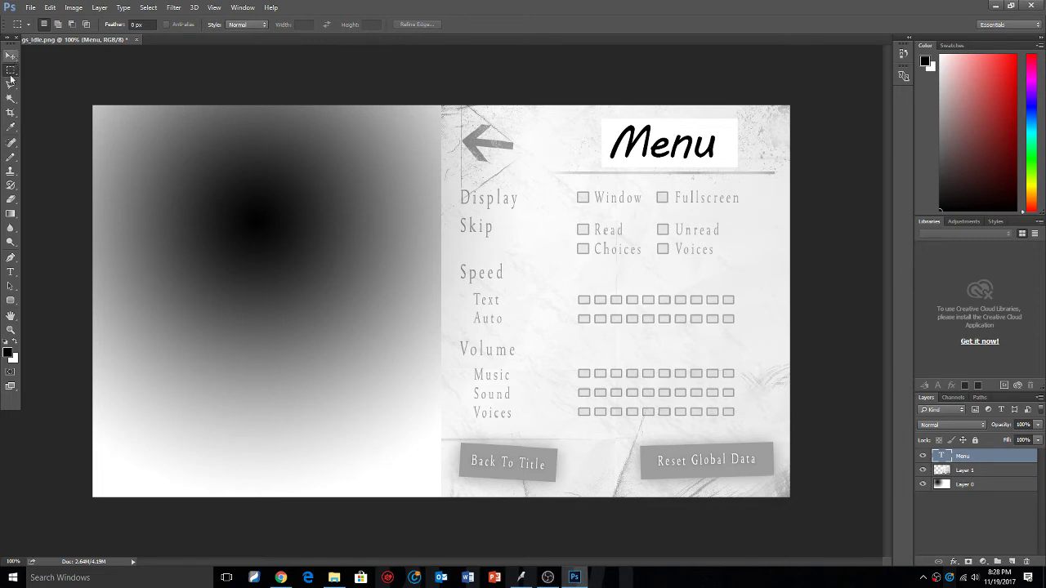
drag(462, 440, 560, 486)
key(Delete)
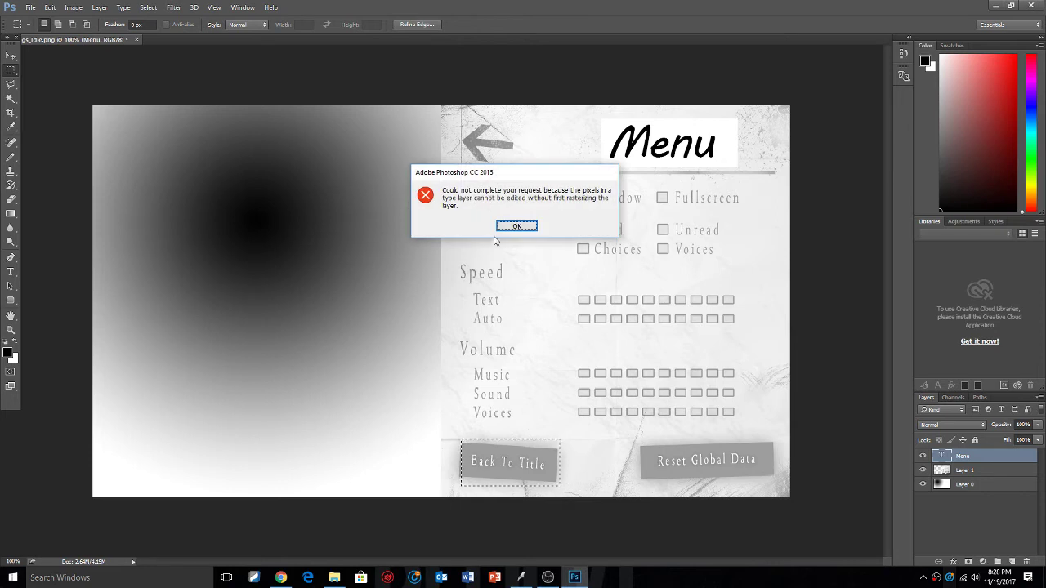
key(Return)
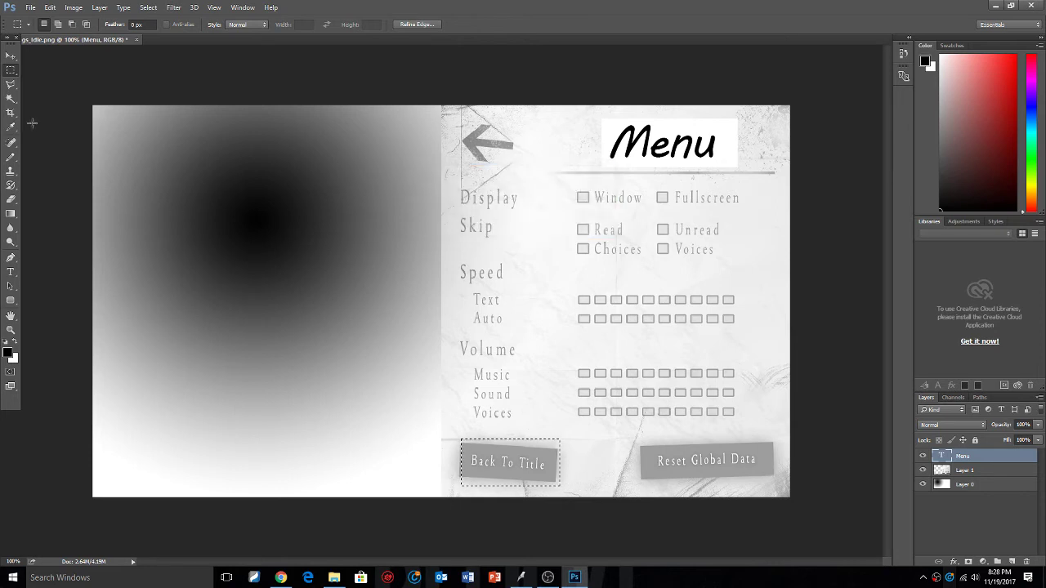
Make the Settings panel layer active, reselect a rectangle around the Back To Title button, and delete its contents.
click(959, 475)
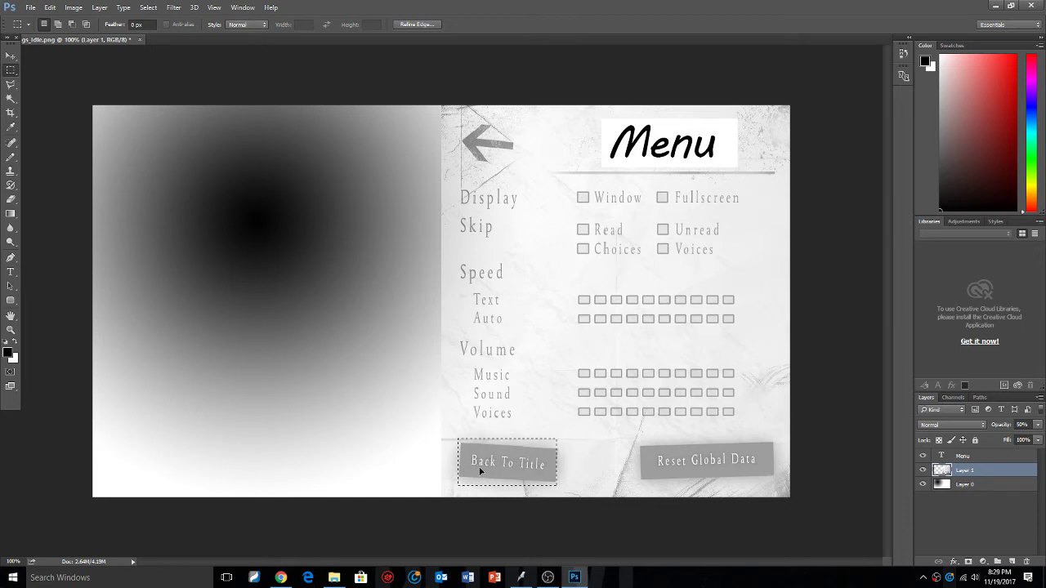
key(ctrl+d)
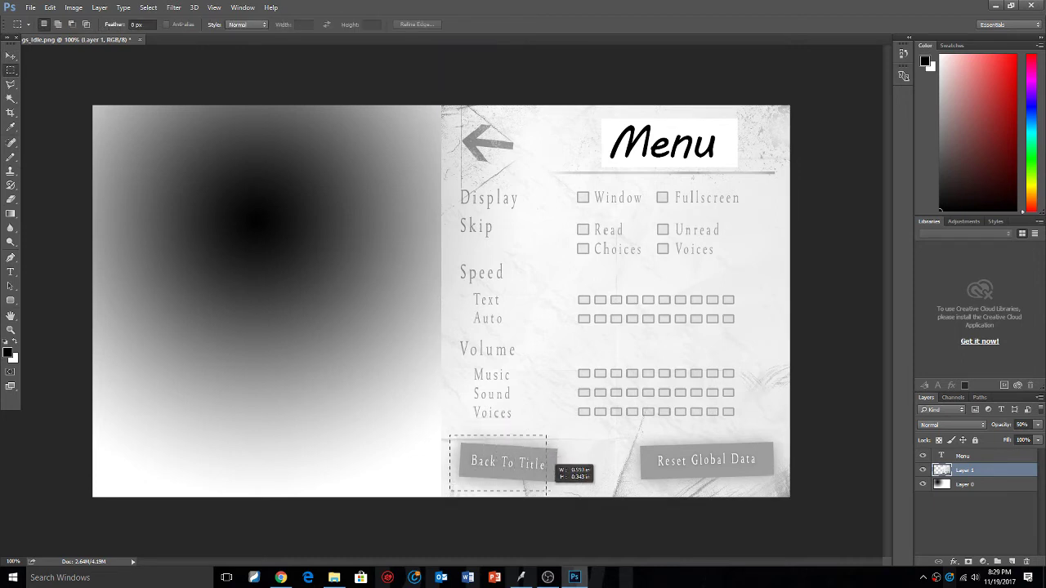
drag(546, 492, 567, 485)
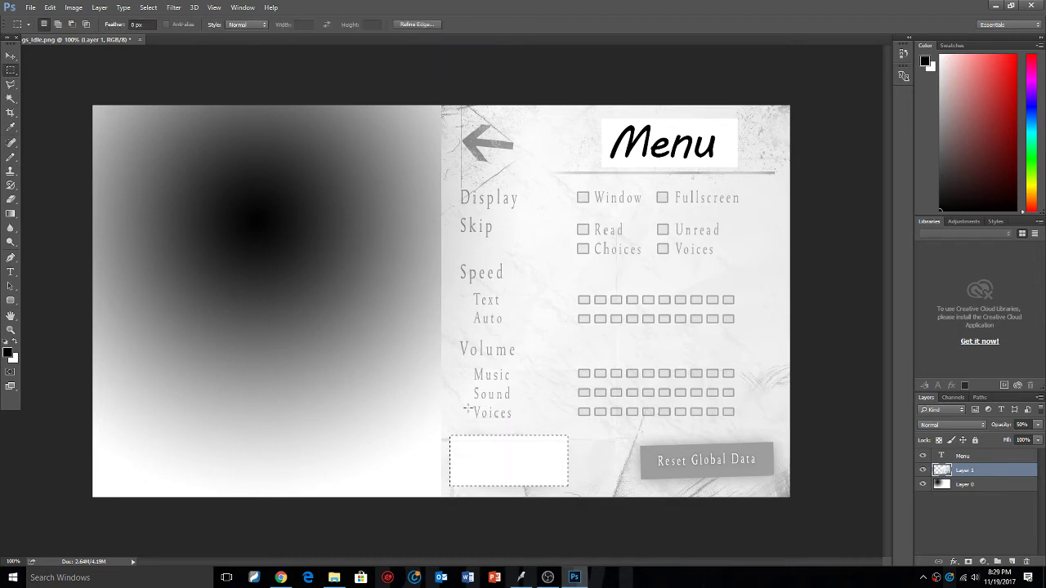
Add the text "Title" in black 20 pt MV Boli where the Back To Title button was.
click(10, 272)
click(479, 474)
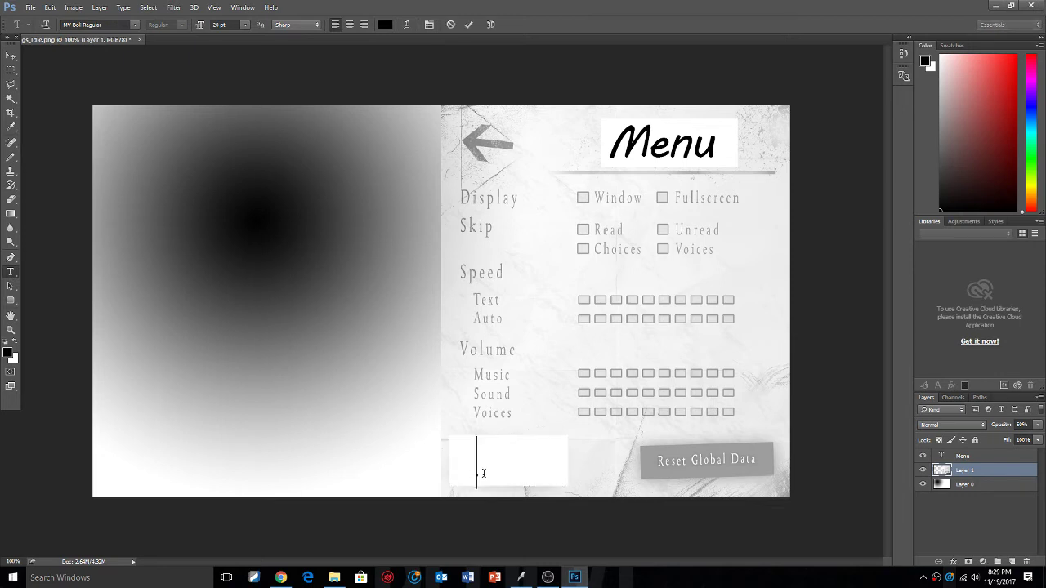
text(Titke)
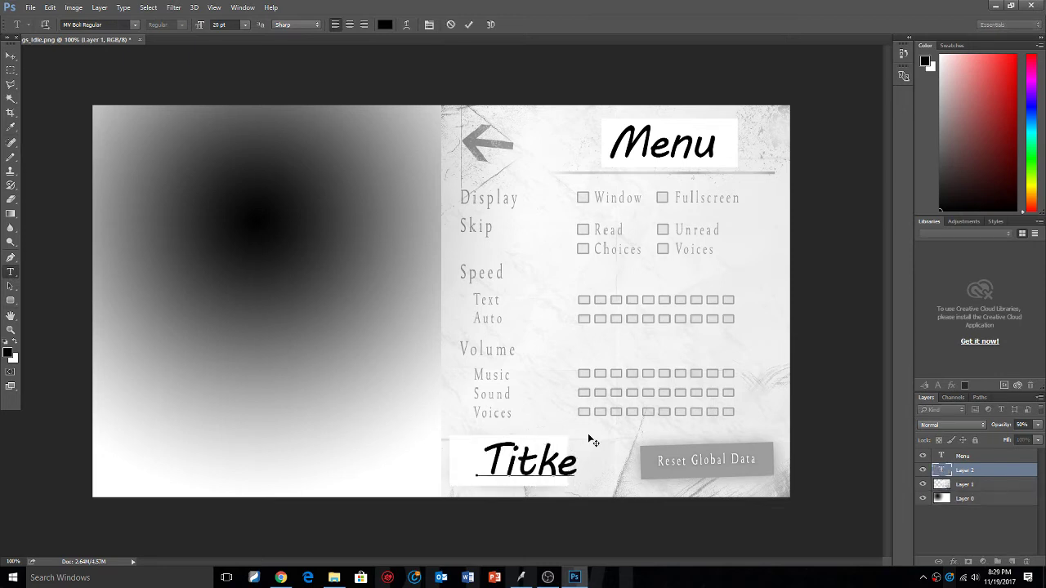
key(BackSpace)
key(BackSpace)
text(le)
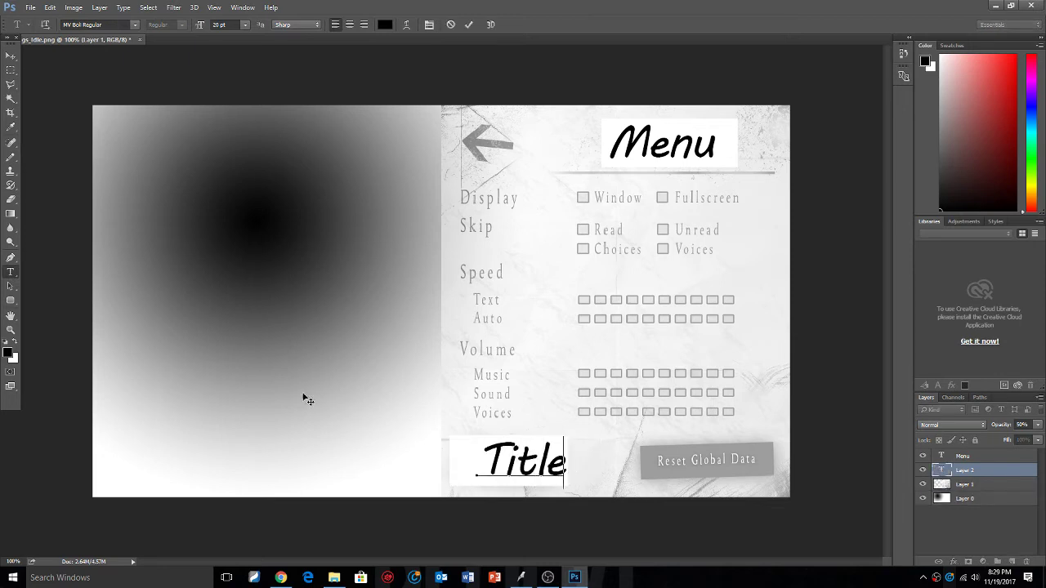
Move the Title text to the middle of the cleared button area and apply the transformation.
click(11, 55)
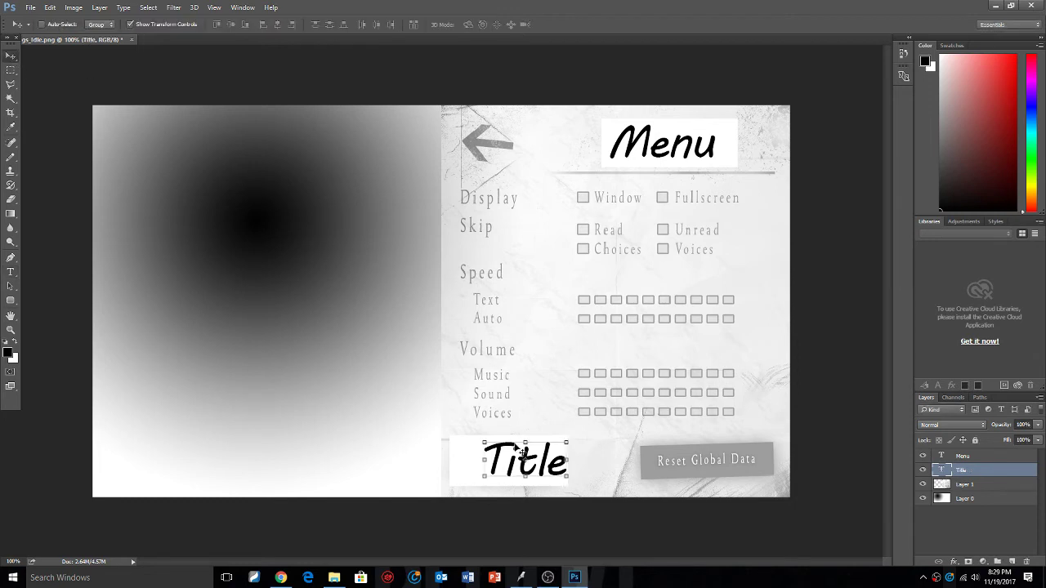
drag(523, 452, 495, 461)
click(11, 70)
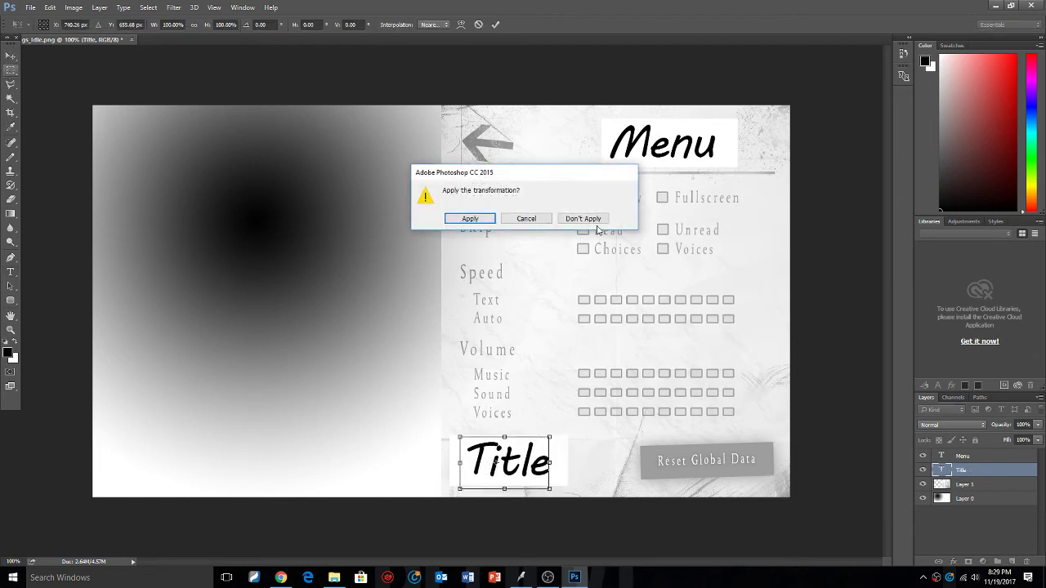
key(Return)
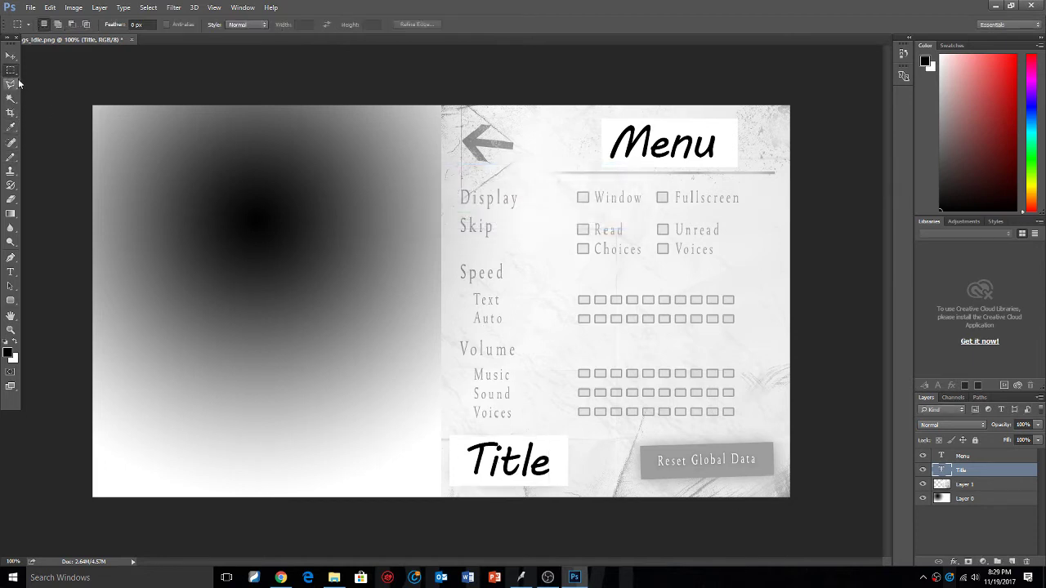
Select a rectangle around the Reset Global Data button and delete its contents from the Settings panel layer, Layer 1.
drag(638, 446, 783, 484)
drag(780, 444, 638, 489)
key(Delete)
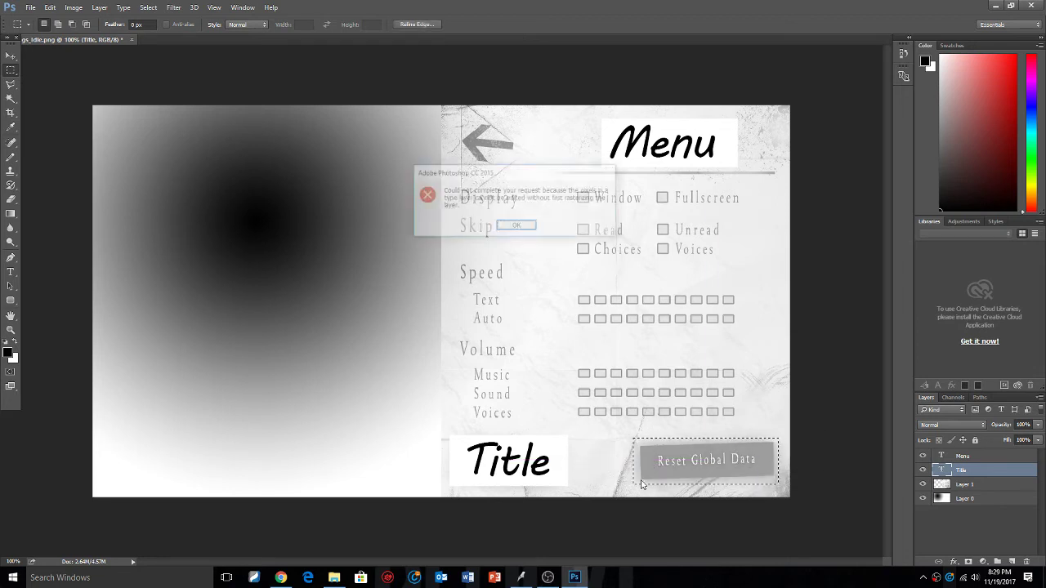
click(512, 225)
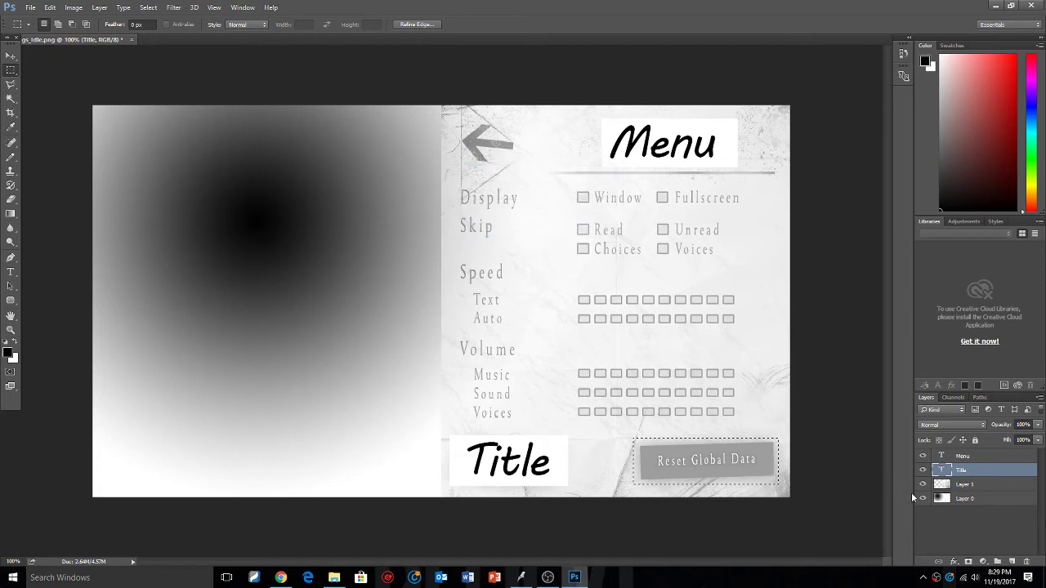
click(967, 485)
key(Delete)
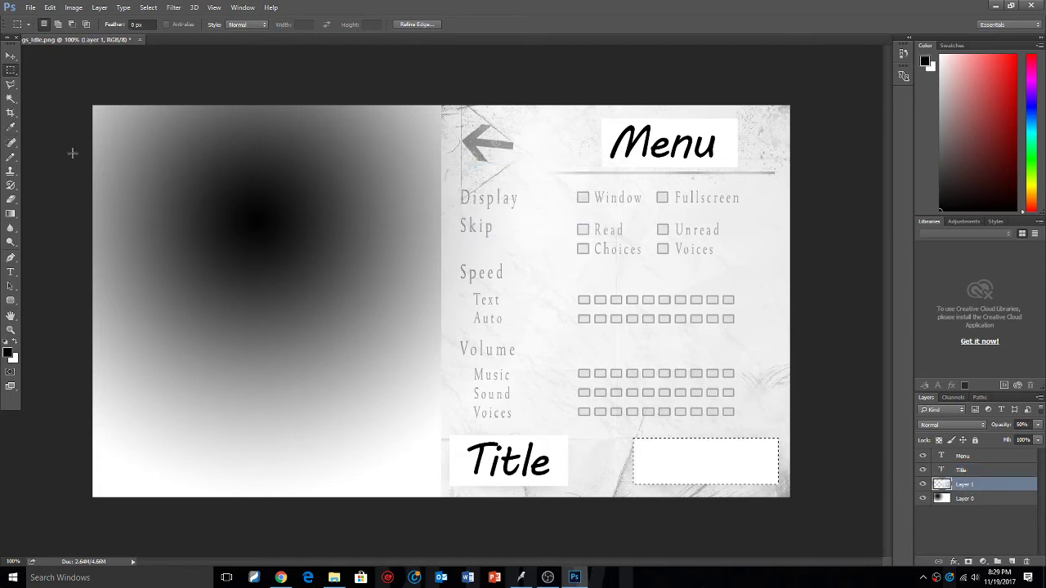
Add the text "Reset" in black 20 pt MV Boli and center it in the cleared Reset Global Data area.
click(11, 272)
click(670, 468)
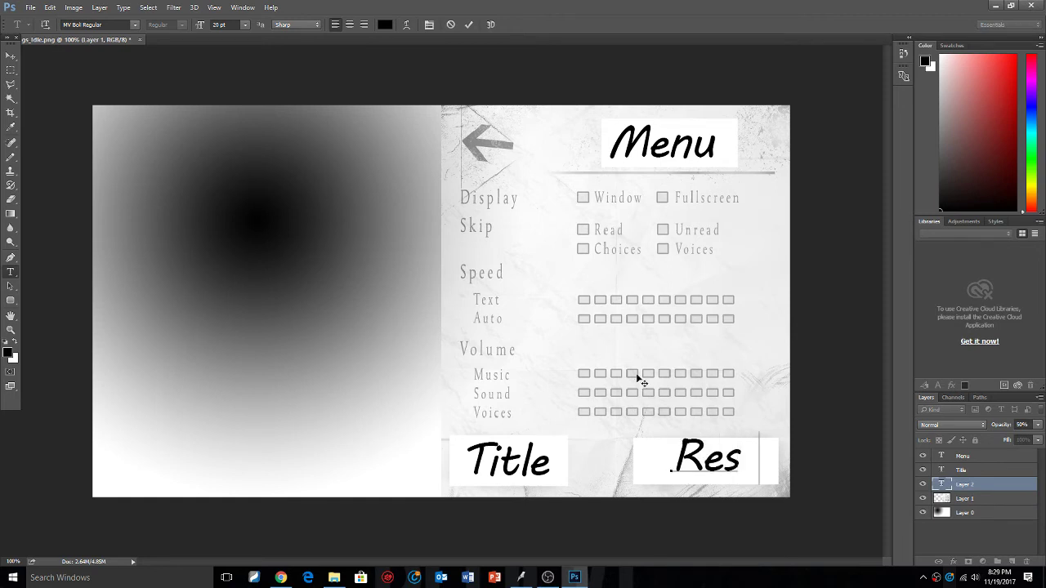
click(11, 56)
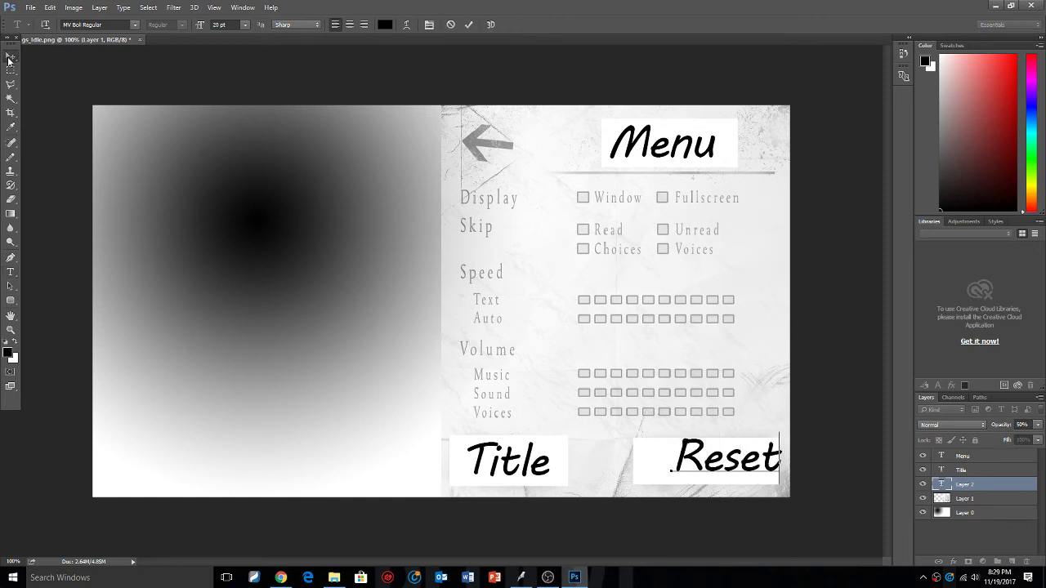
drag(719, 466, 711, 462)
drag(693, 470, 694, 471)
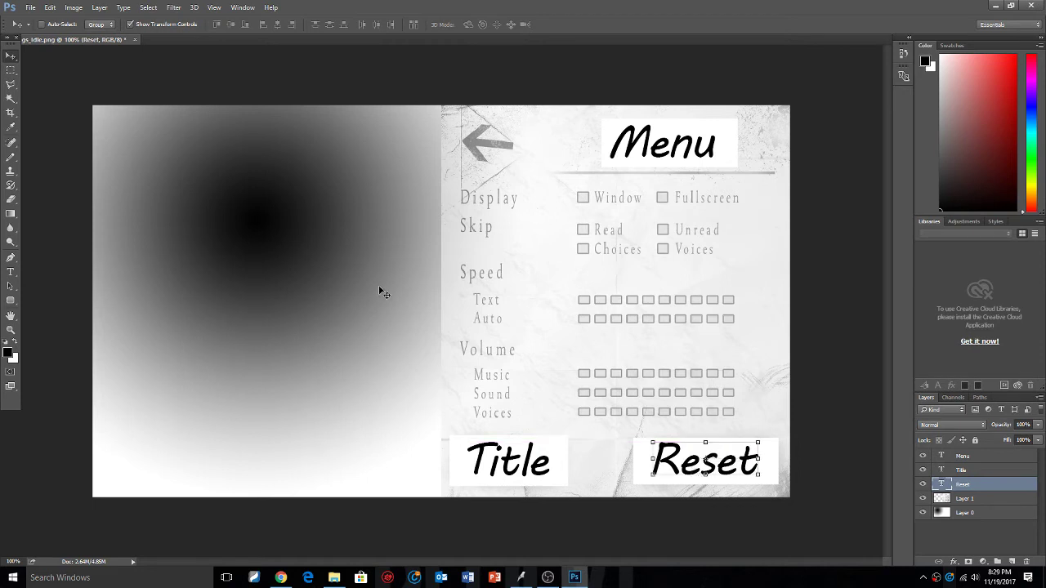
click(11, 69)
key(v)
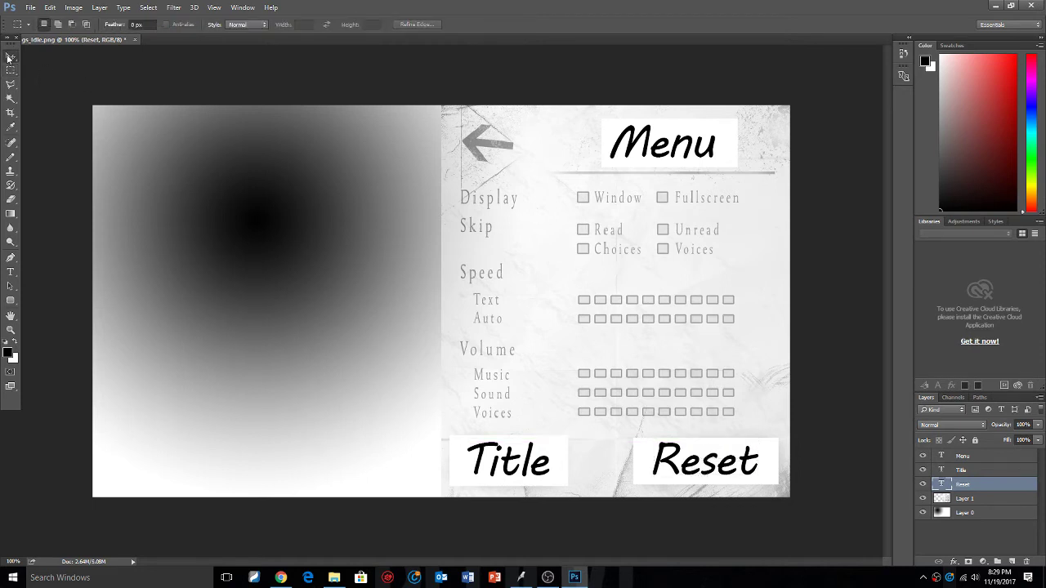
Quick-export the image as a PNG named Settings_Idle in the project's Pictures folder, replacing the existing file.
click(997, 514)
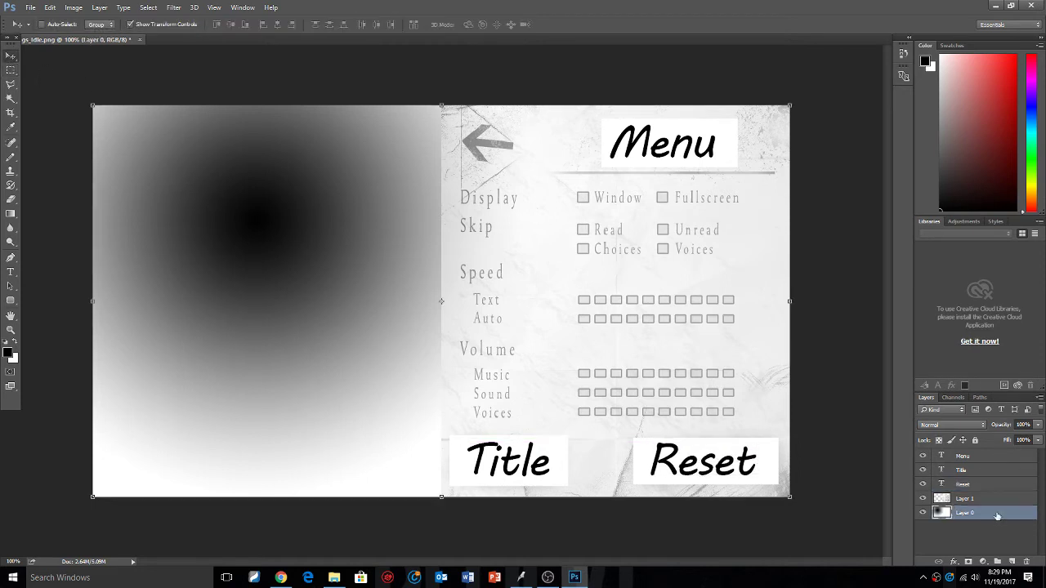
click(30, 8)
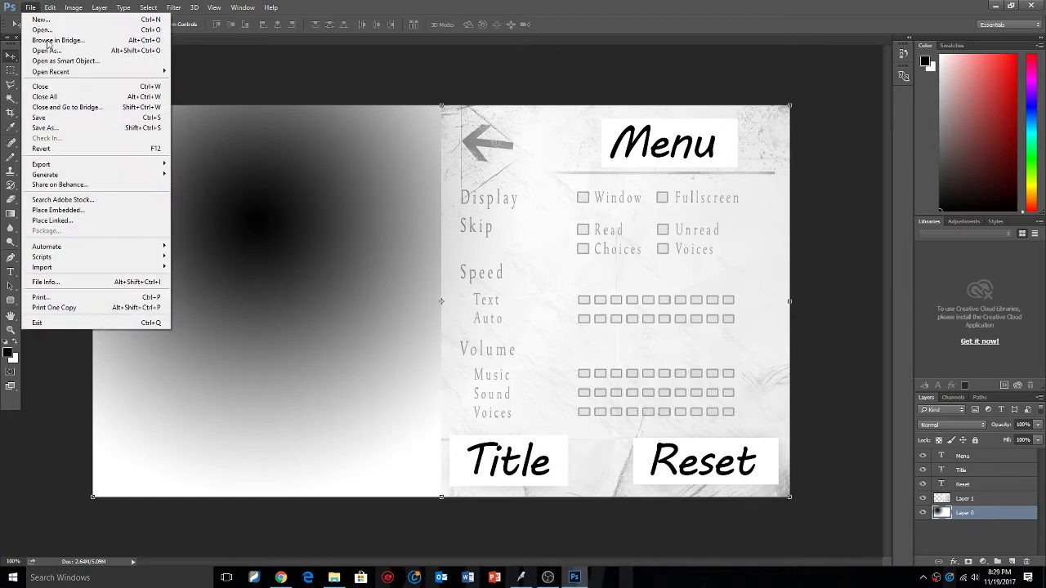
mouse_move(98, 165)
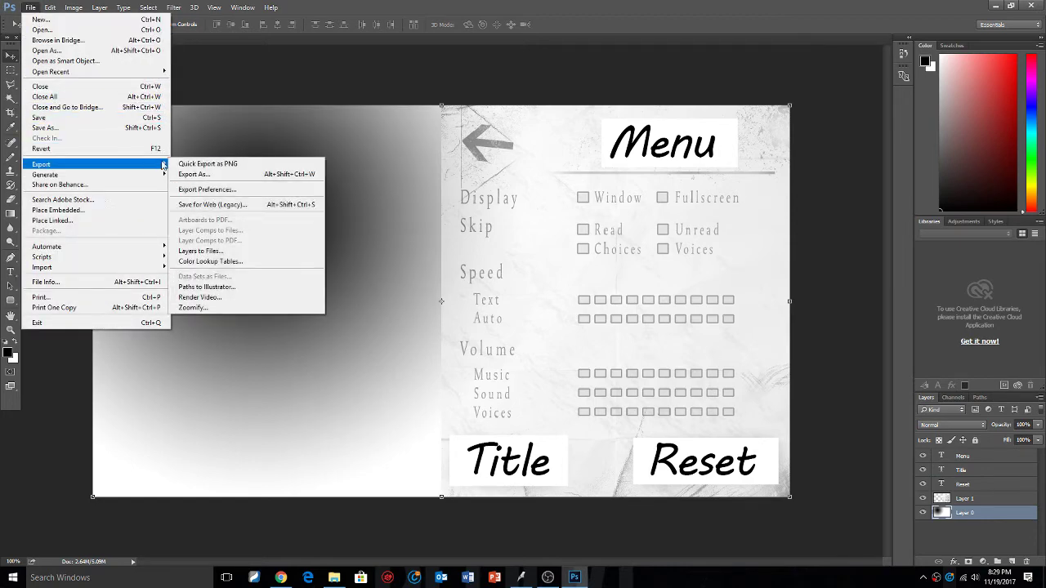
click(217, 166)
scroll(359, 167, down, 6)
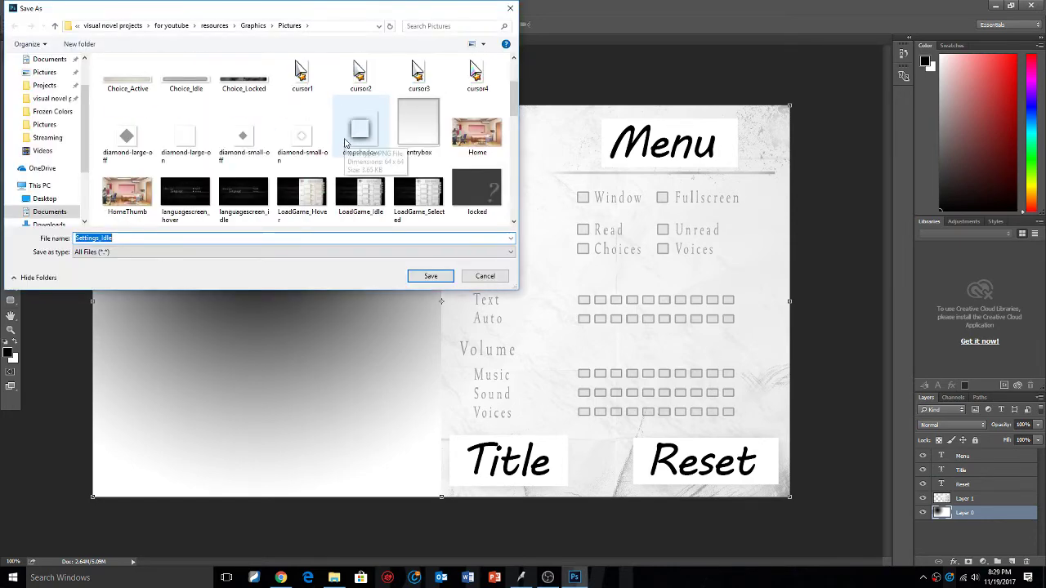
scroll(514, 197, up, 3)
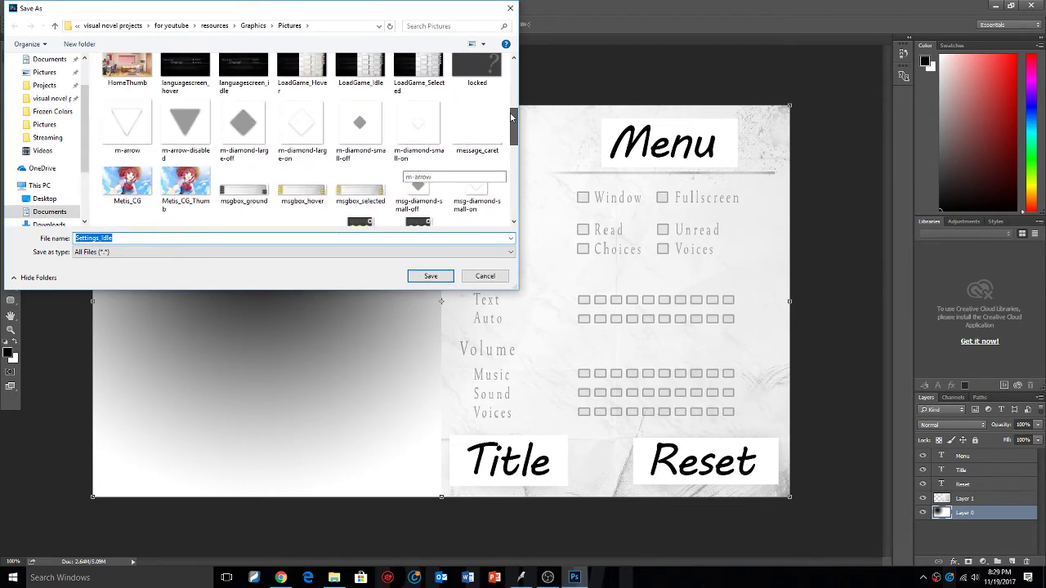
scroll(514, 197, down, 3)
click(433, 276)
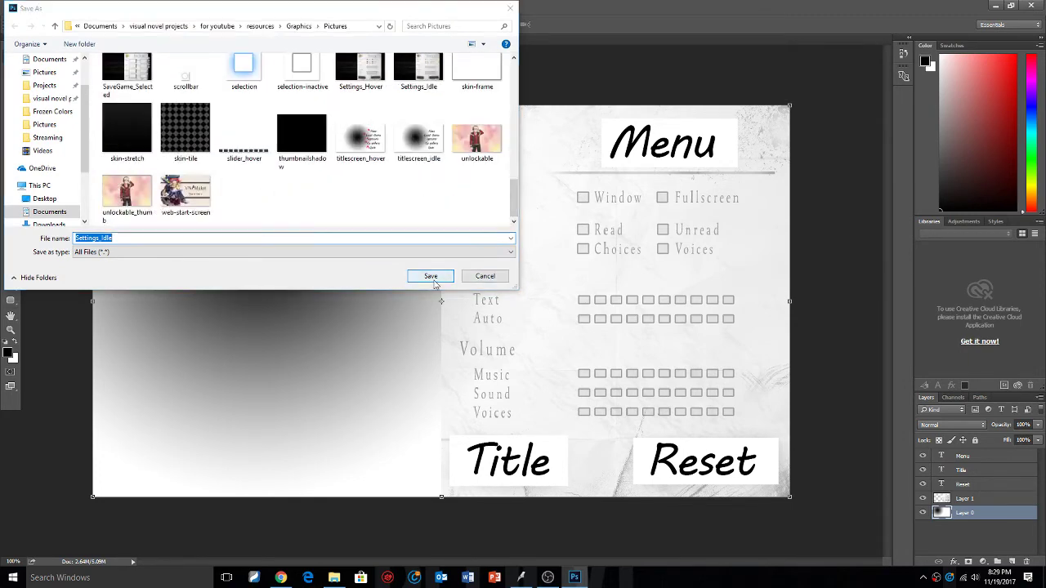
click(546, 291)
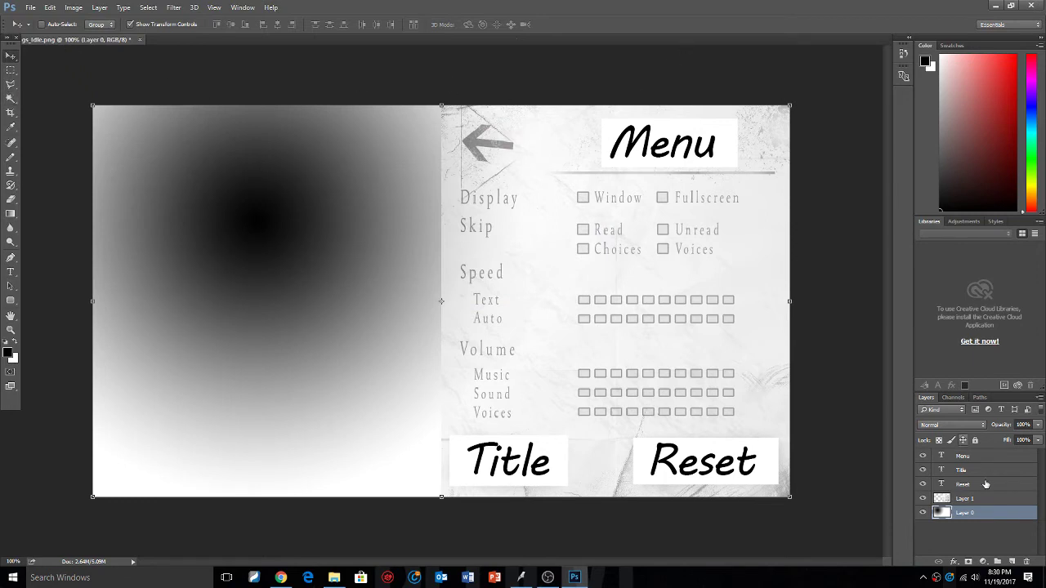
Recolor the Reset text and the Title text bright red.
click(942, 487)
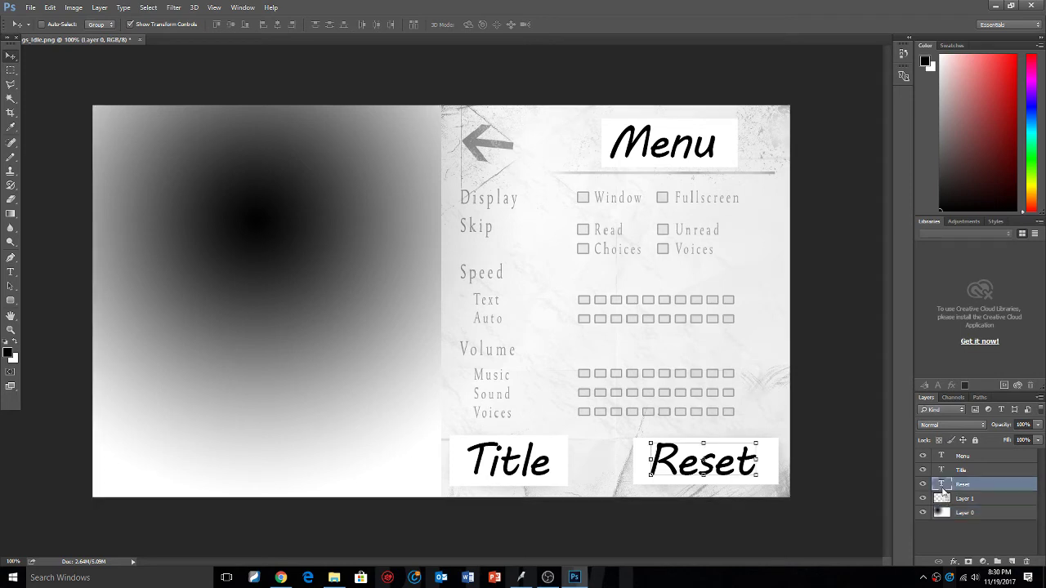
double_click(943, 485)
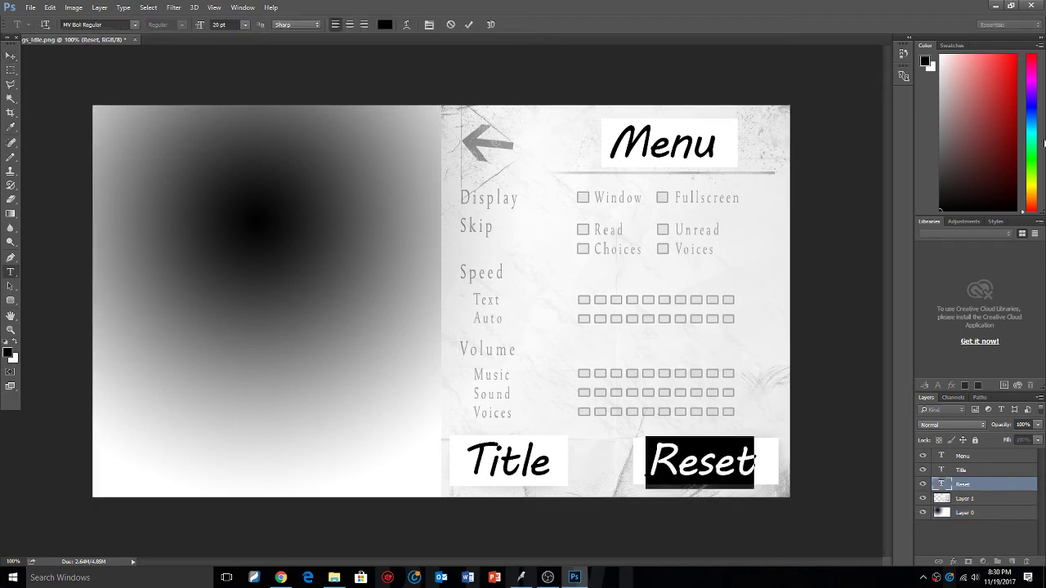
click(1016, 58)
click(940, 469)
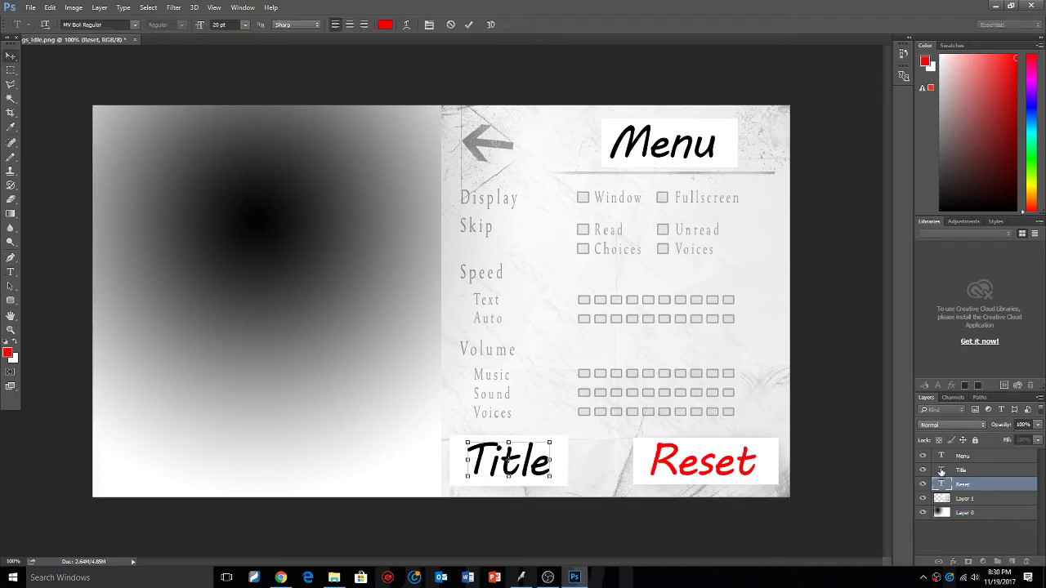
double_click(940, 467)
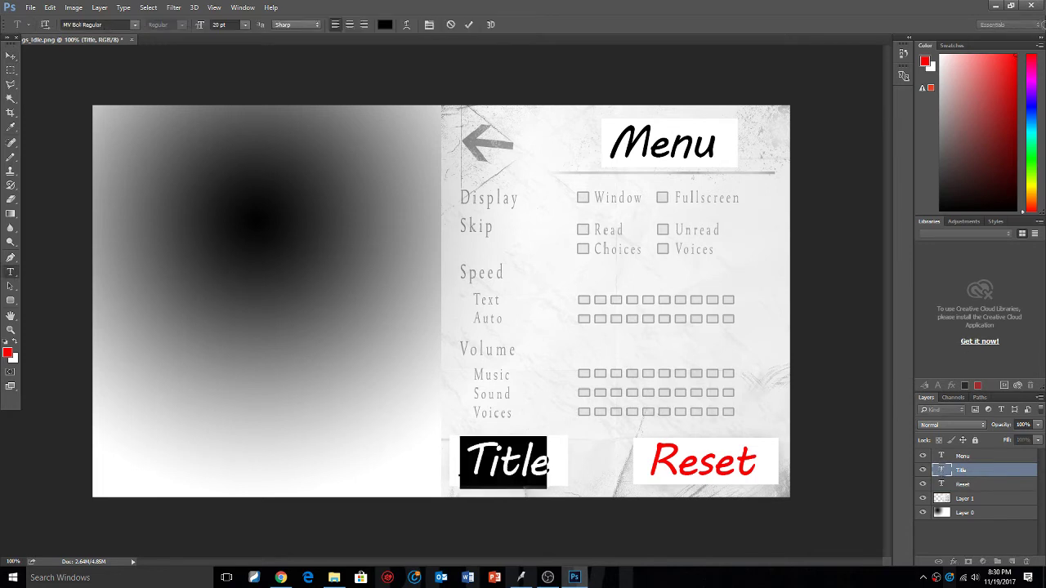
click(1016, 59)
Recolor the Menu text bright red to match the other two labels.
click(944, 456)
key(v)
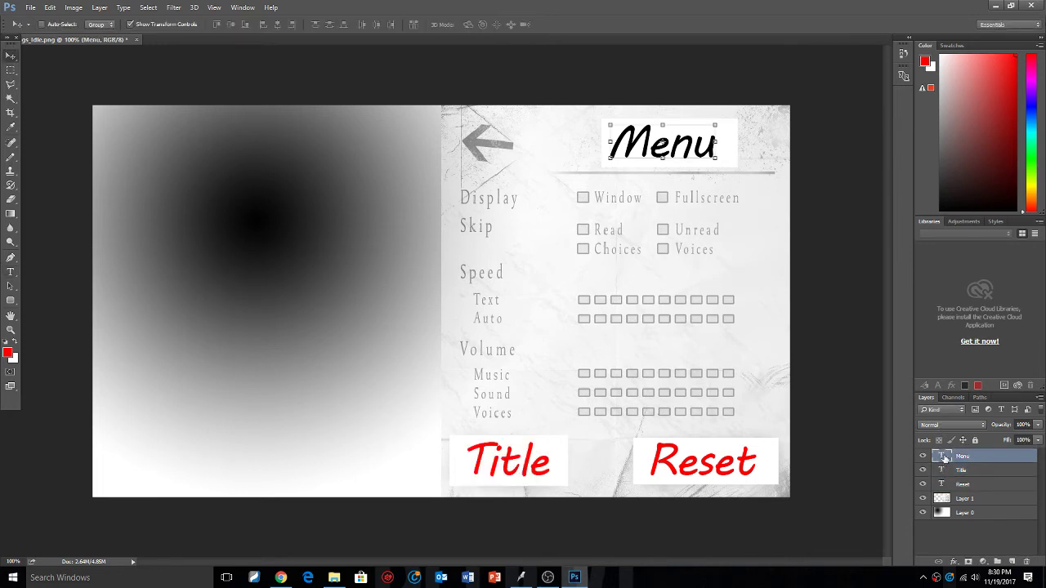
double_click(944, 457)
click(1016, 58)
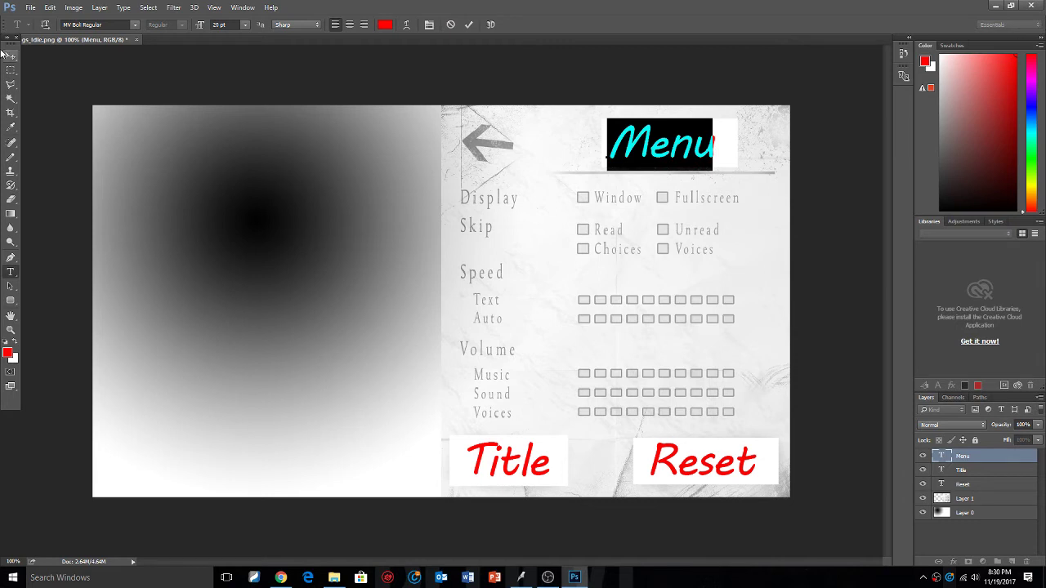
click(10, 56)
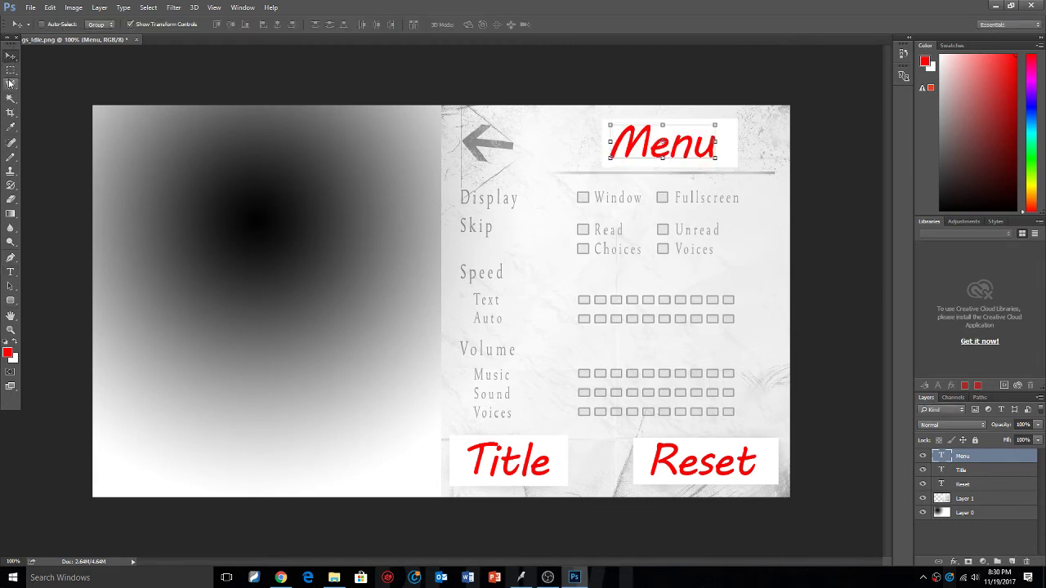
Cut a rectangle around the back arrow out of Layer 1 and paste it as its own layer.
click(10, 72)
drag(450, 117, 524, 171)
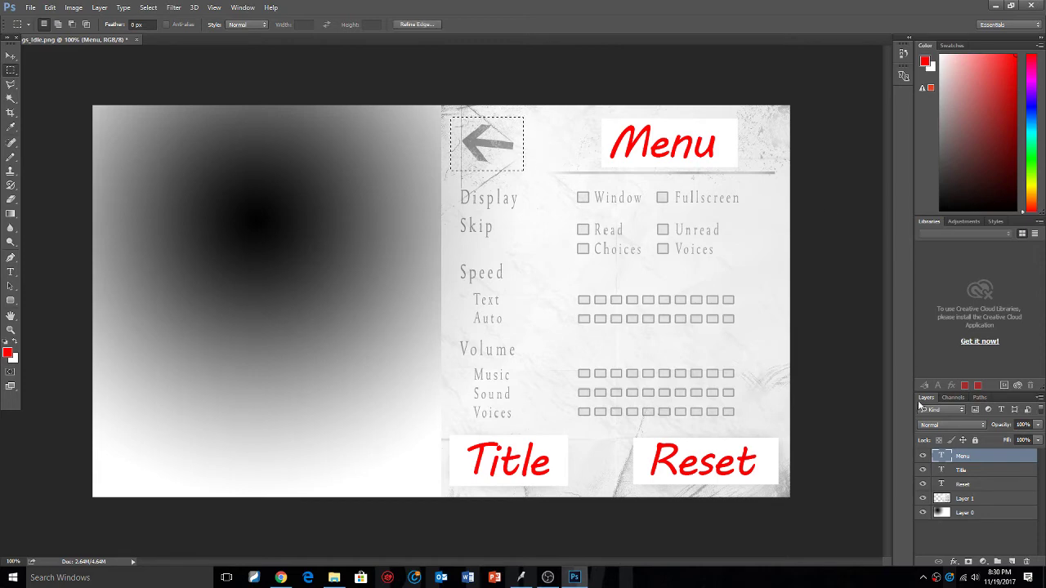
click(965, 498)
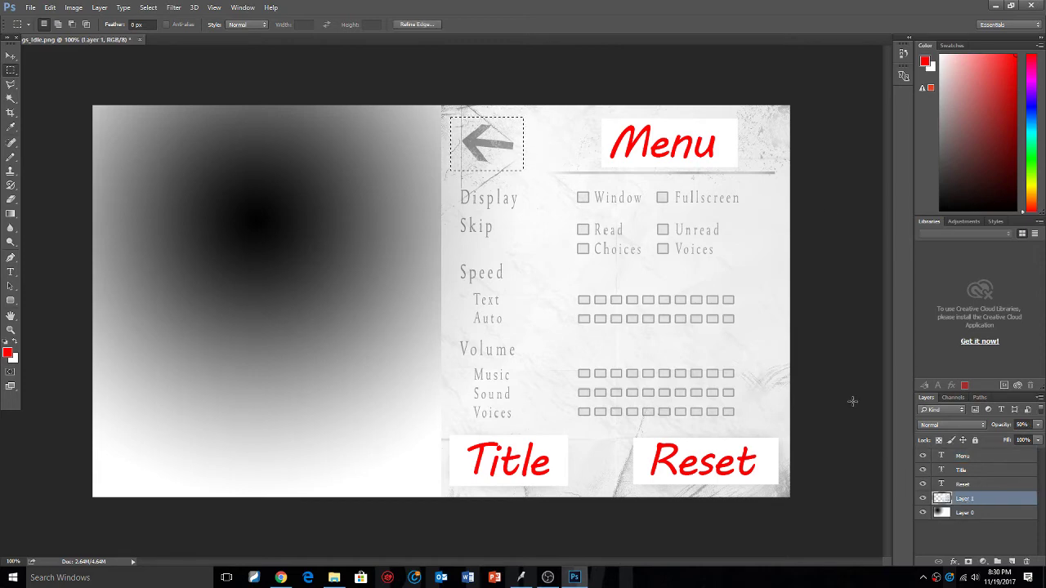
click(30, 8)
mouse_move(50, 7)
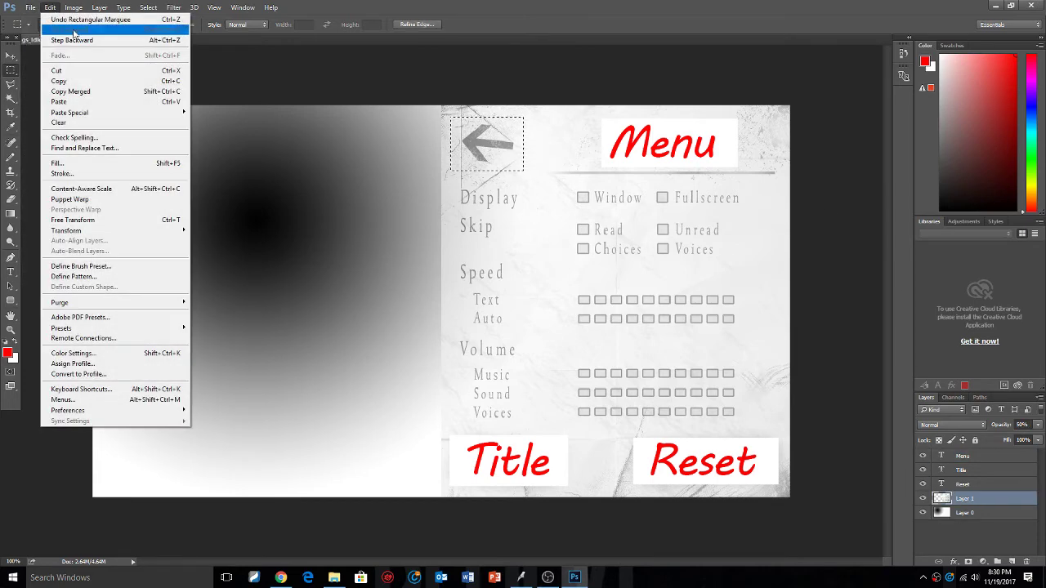
click(57, 70)
click(50, 8)
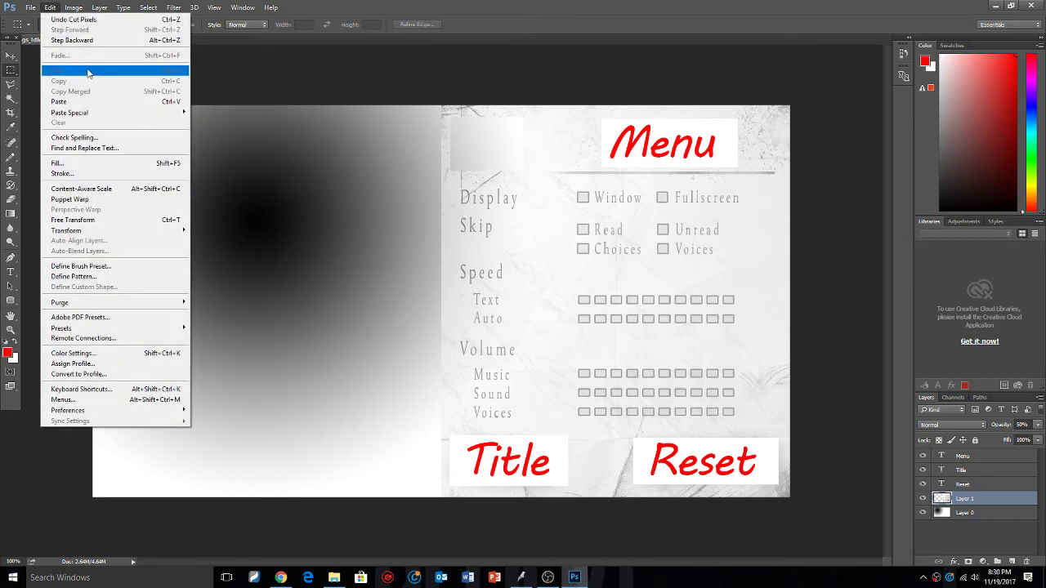
click(82, 102)
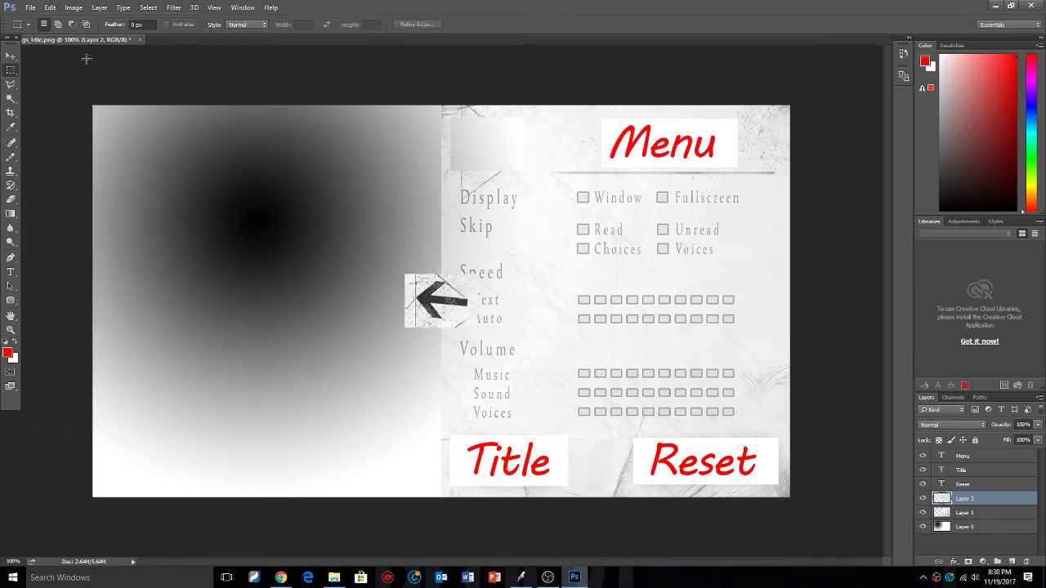
Move the pasted arrow piece back over the gap it was cut from, beside the Menu text.
click(9, 56)
key(ctrl+t)
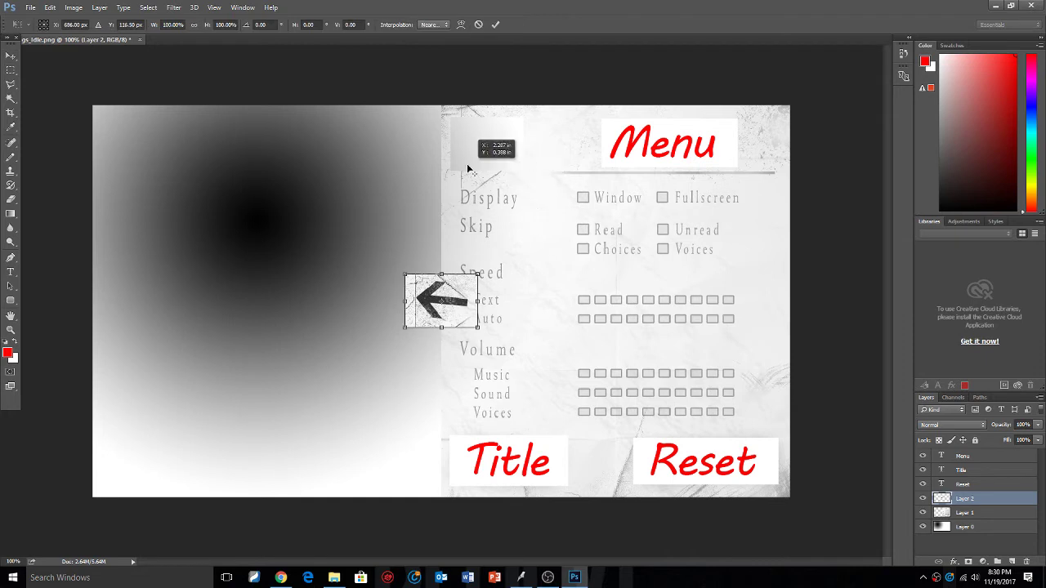
drag(449, 304, 484, 143)
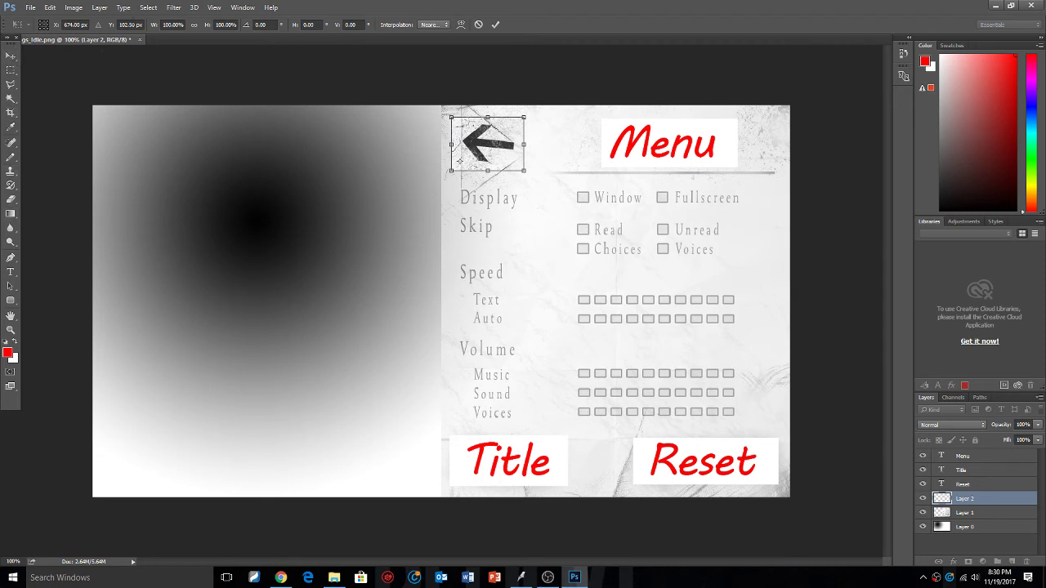
click(148, 8)
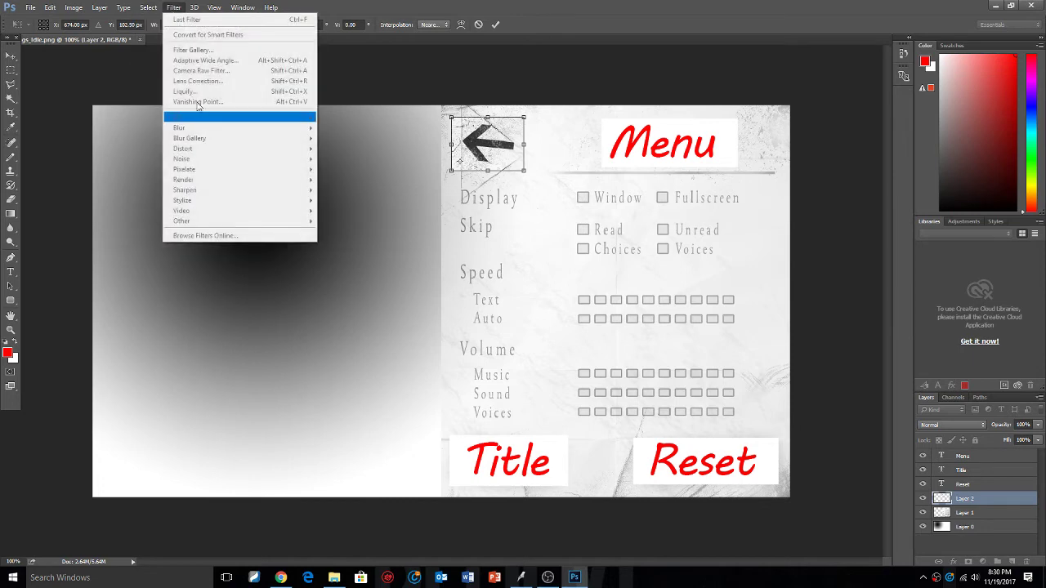
mouse_move(187, 15)
mouse_move(96, 9)
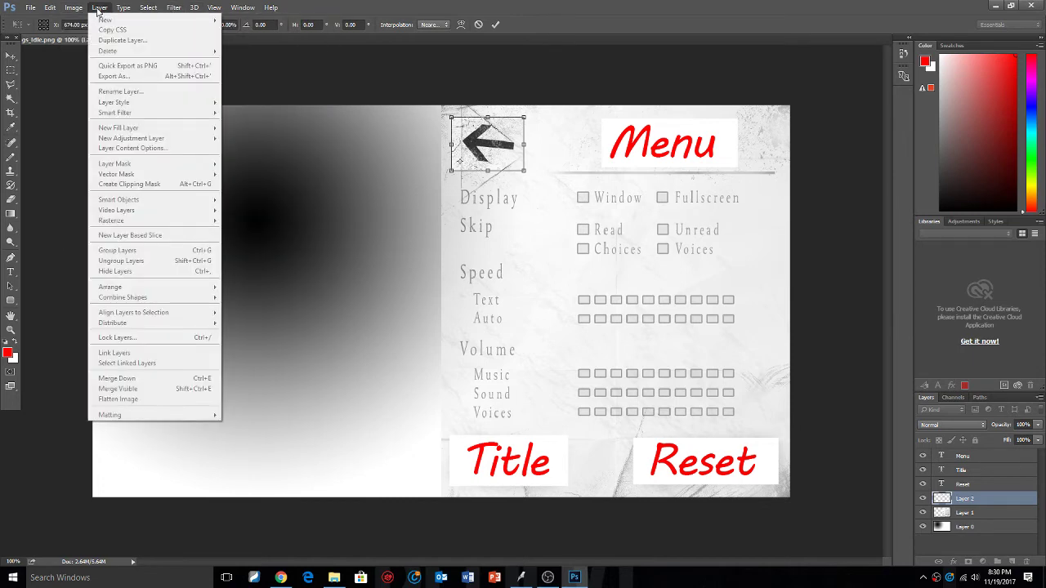
mouse_move(150, 13)
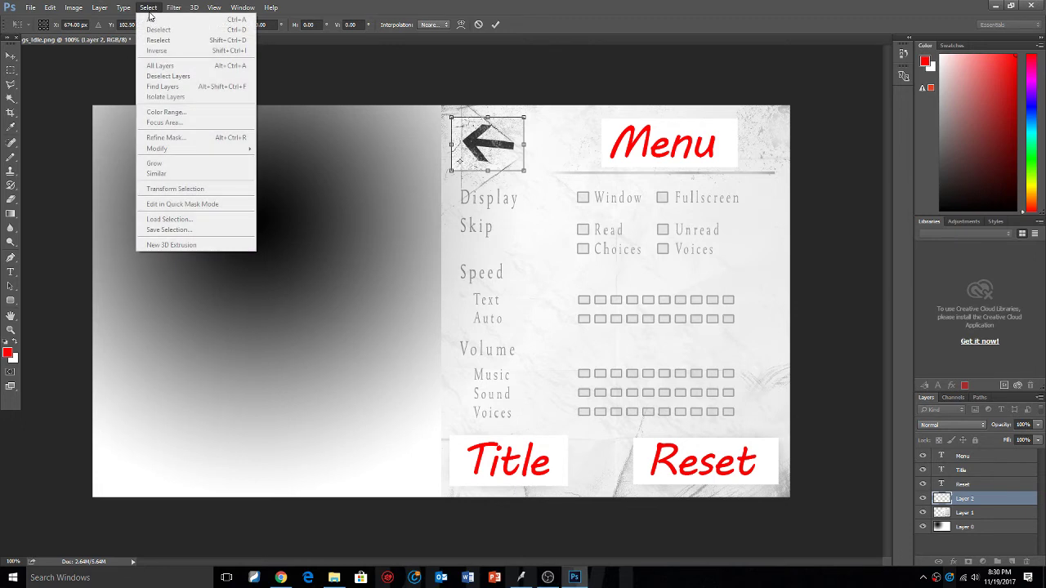
mouse_move(45, 12)
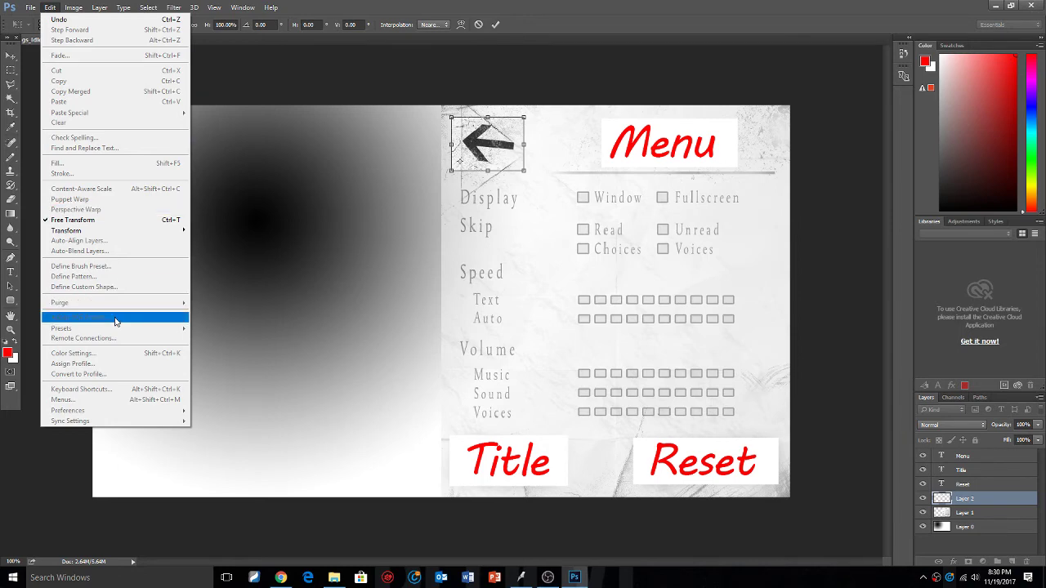
click(81, 10)
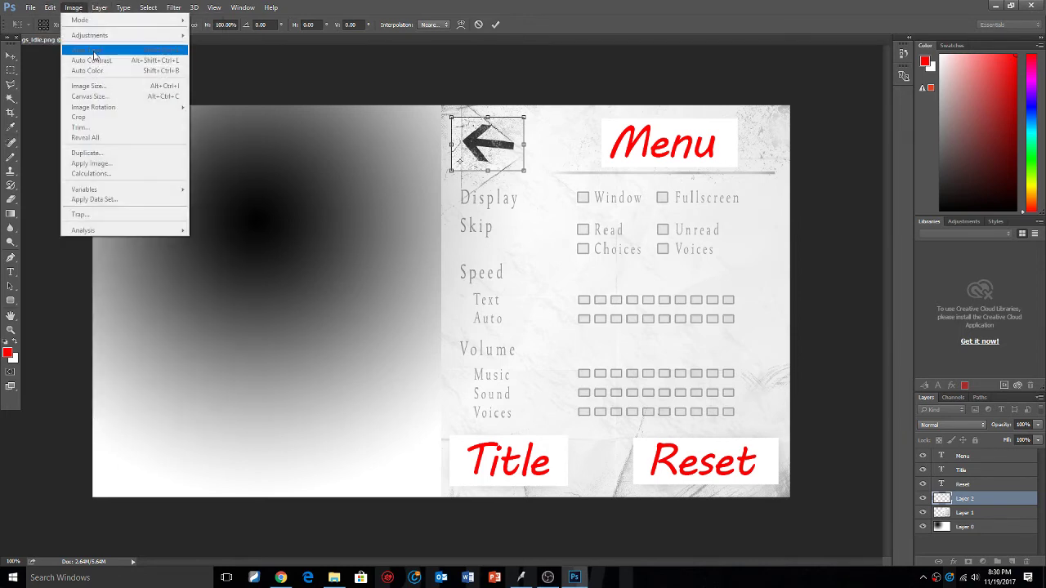
Apply the pending transformation and tint the arrow layer with Color Balance: +100 red, -100 magenta, and strongly toward yellow.
key(v)
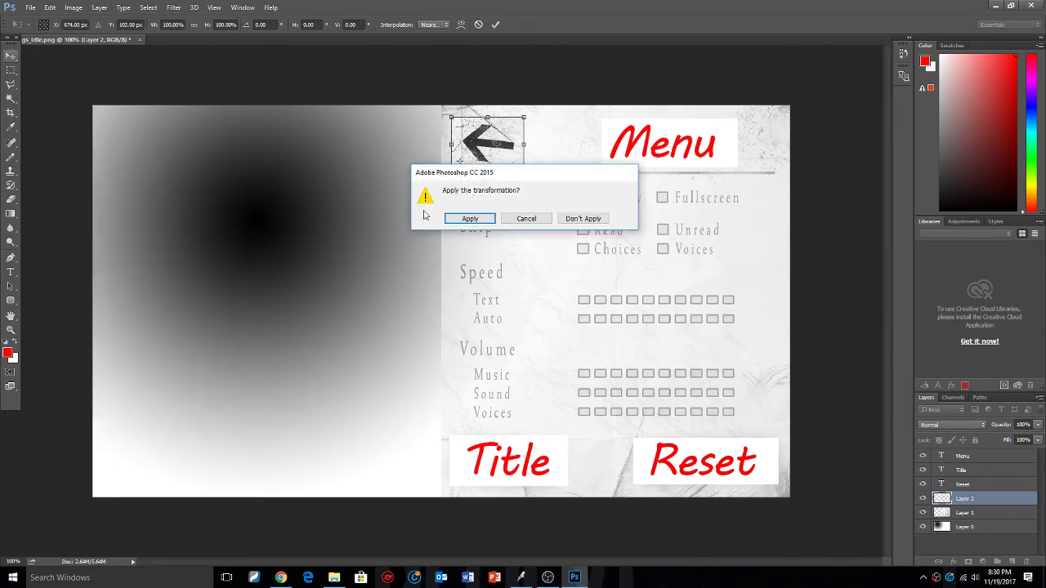
click(470, 219)
click(73, 7)
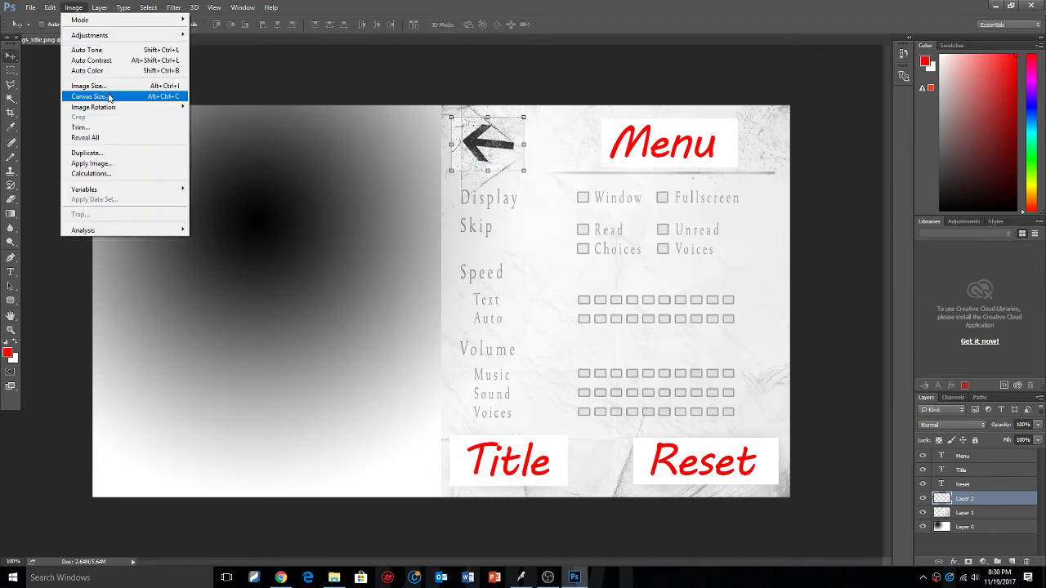
mouse_move(112, 36)
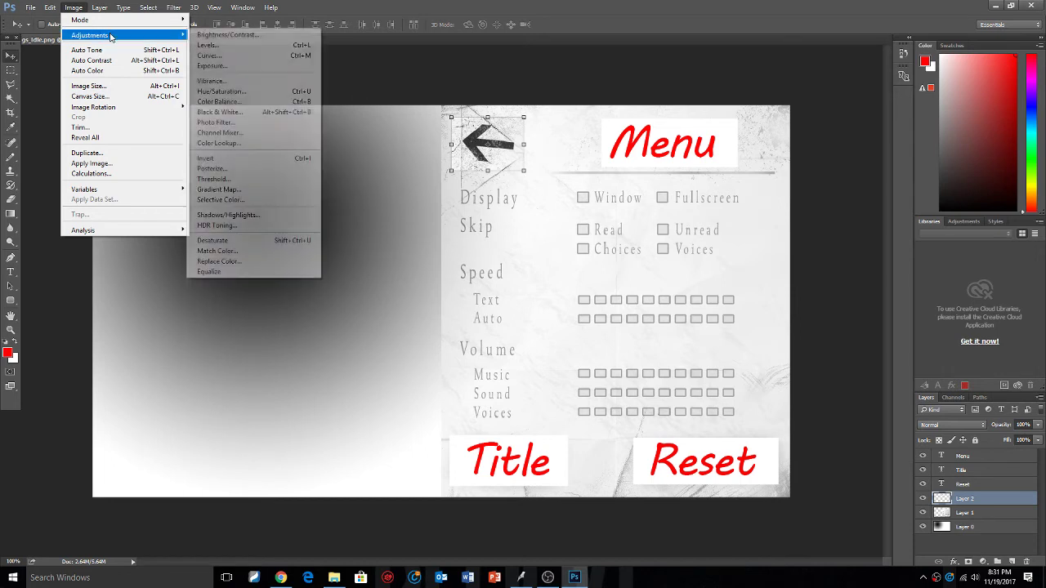
click(239, 101)
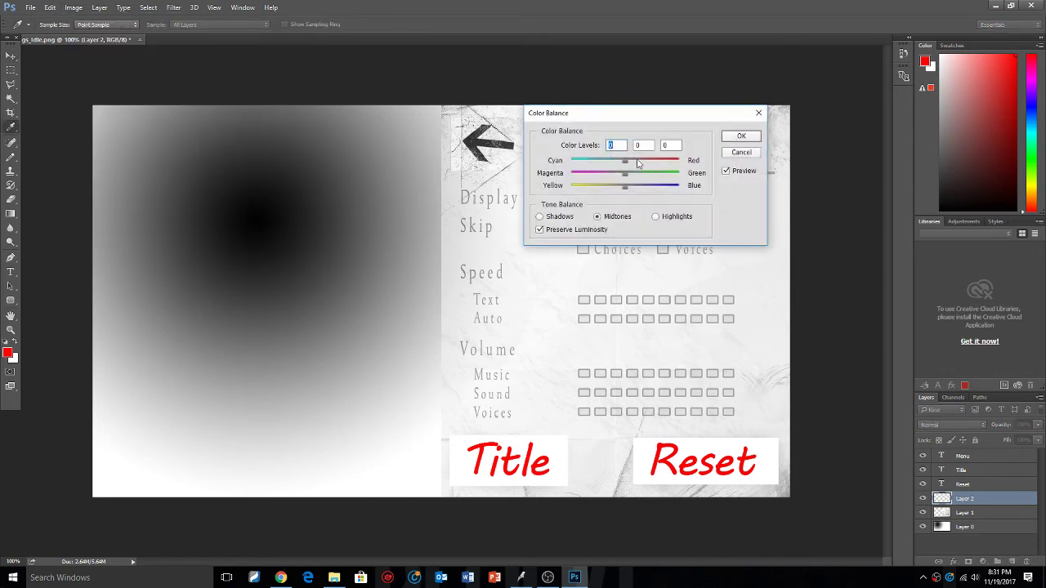
drag(638, 164, 696, 166)
drag(625, 174, 551, 176)
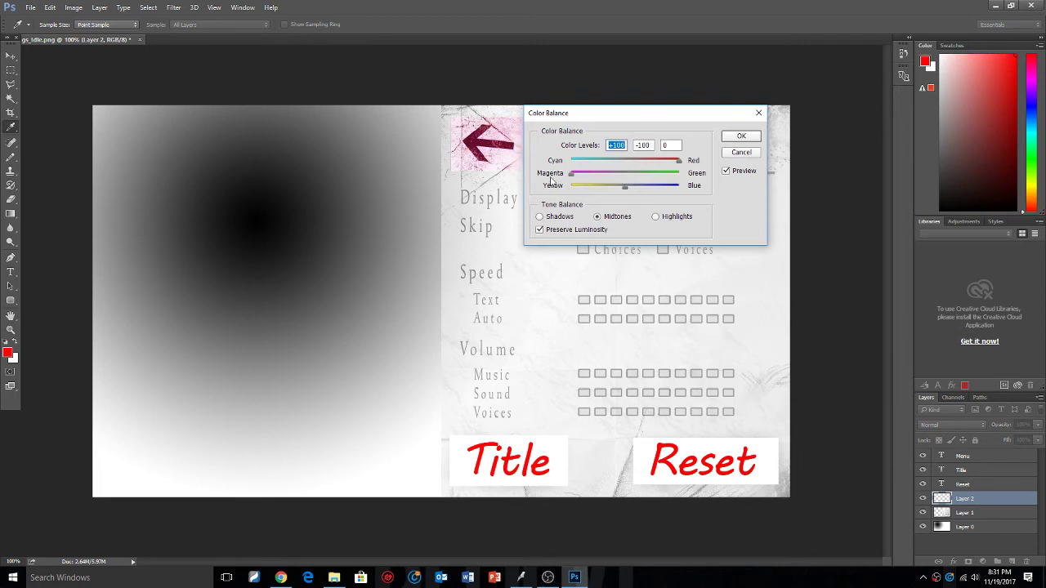
drag(623, 191, 574, 187)
click(741, 136)
key(v)
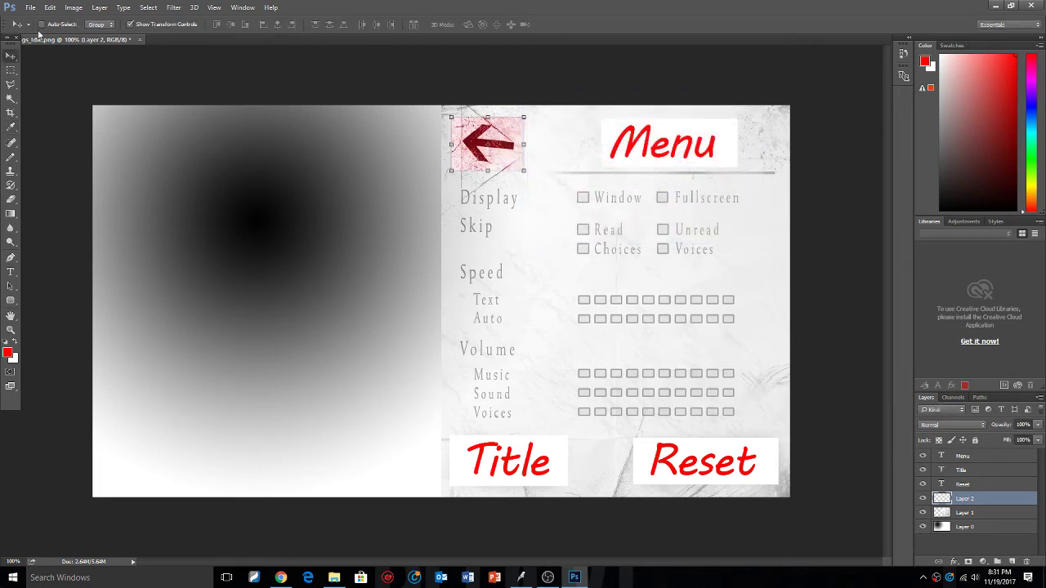
Export the image as a PNG, replacing the existing Settings_Hover file in the Pictures folder.
click(10, 71)
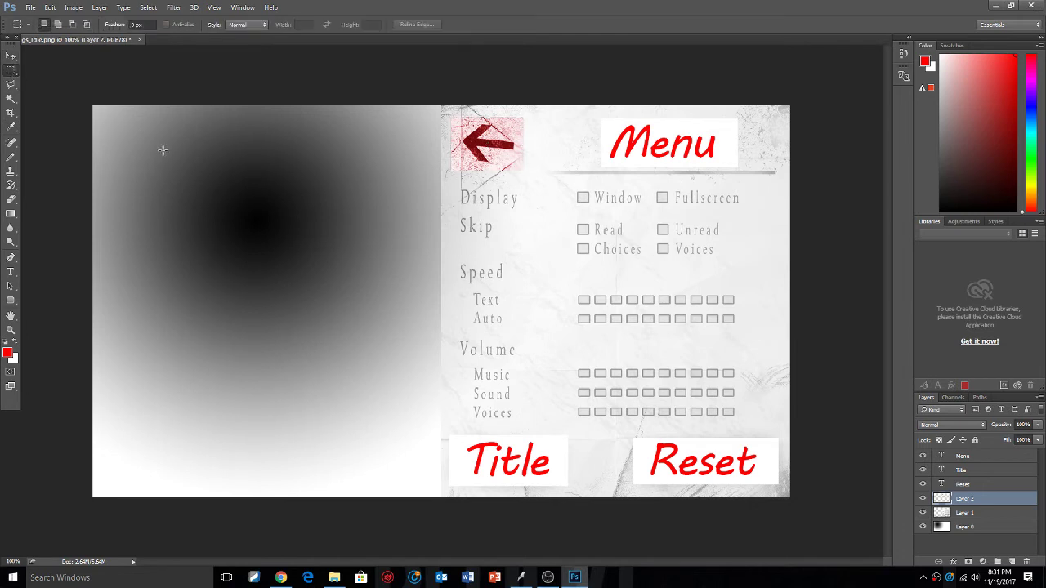
click(28, 8)
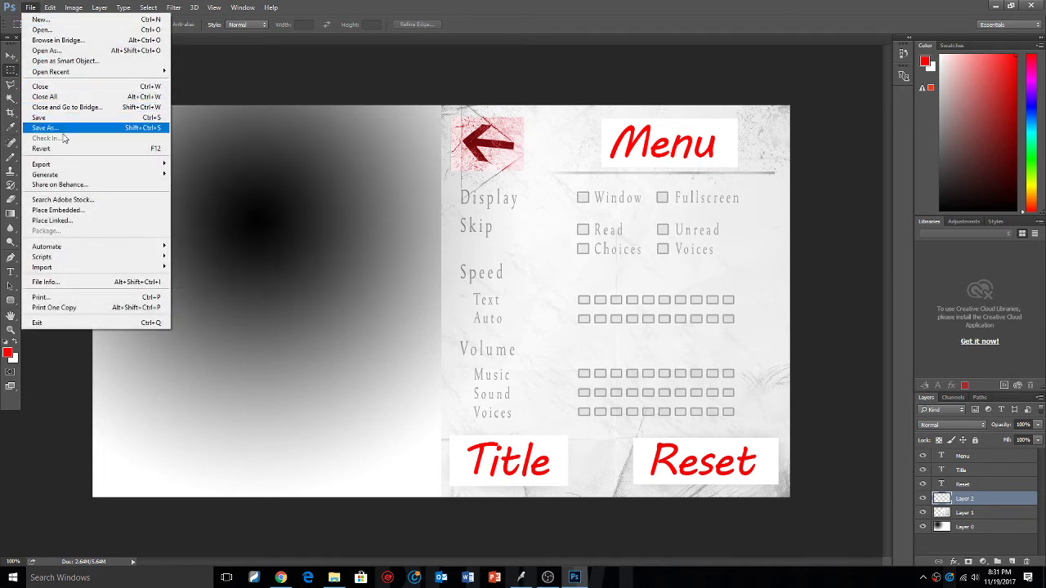
mouse_move(88, 166)
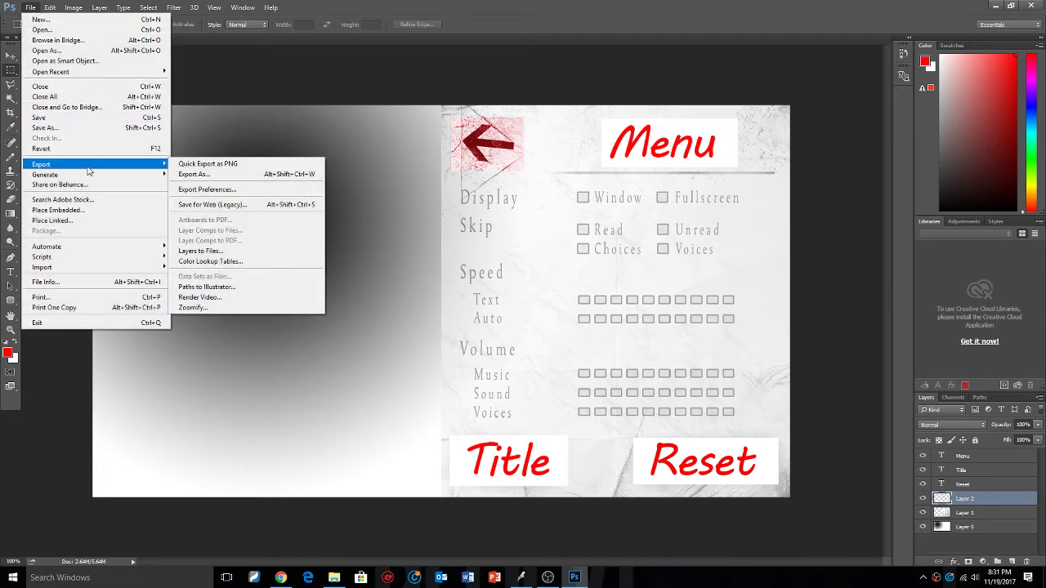
click(212, 167)
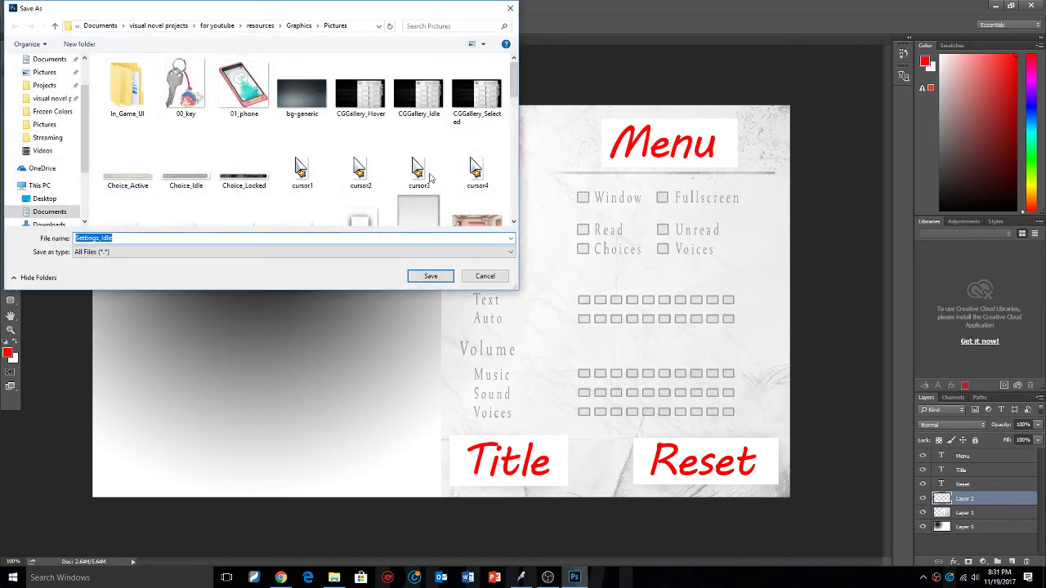
scroll(357, 143, down, 10)
drag(513, 139, 504, 183)
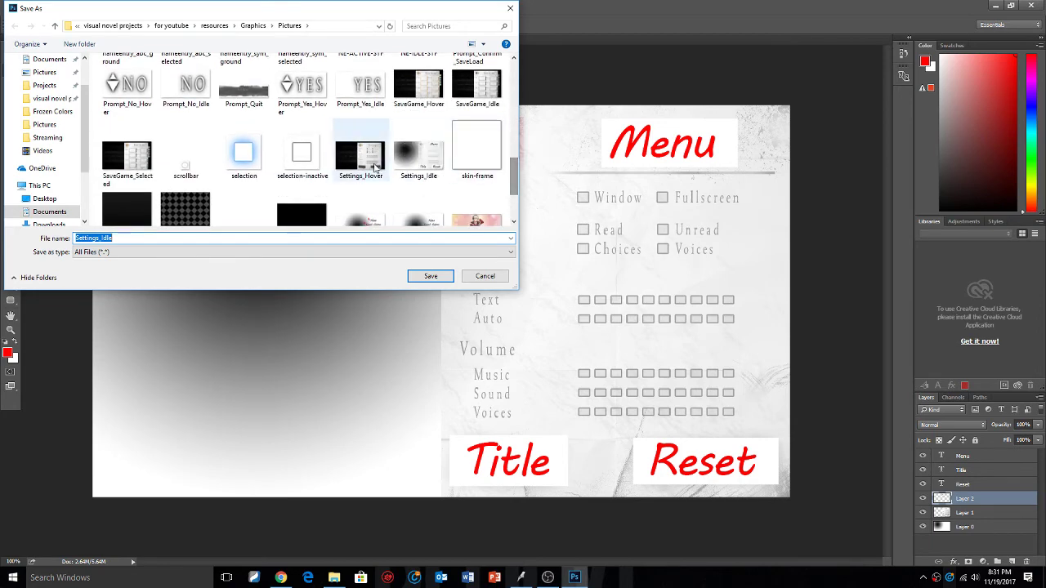
click(360, 155)
click(433, 277)
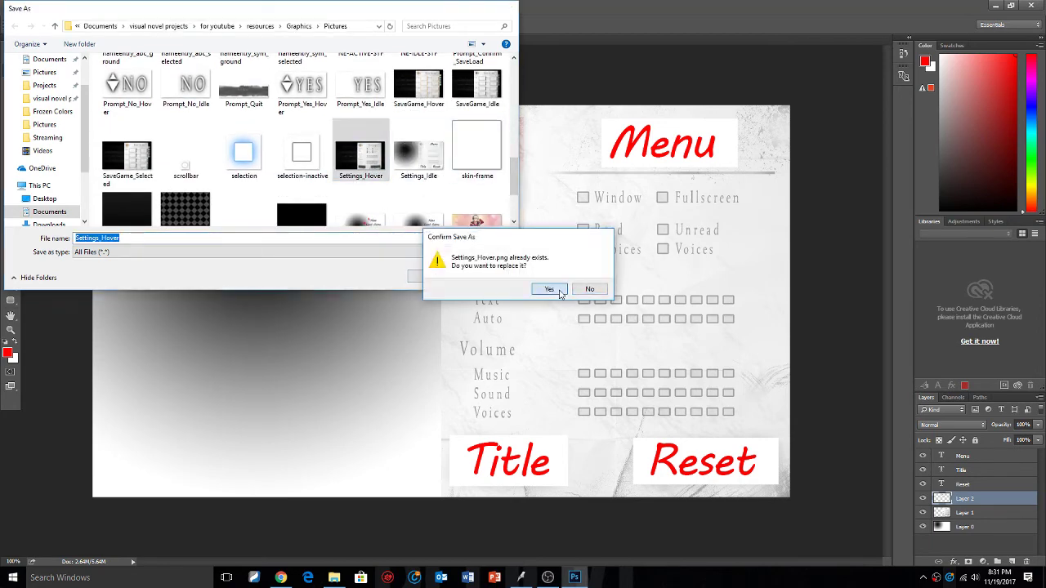
click(548, 288)
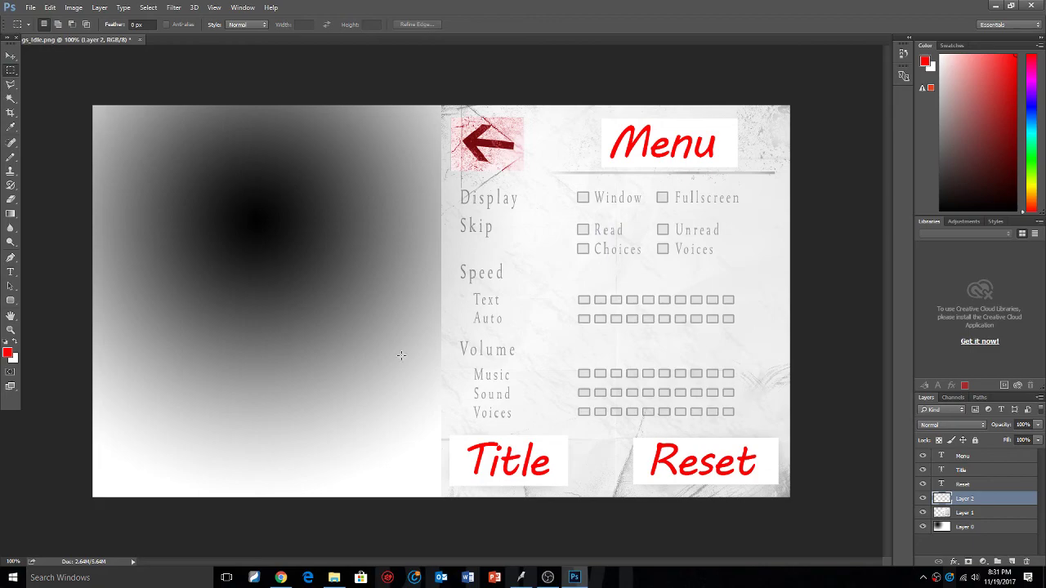
Switch to Visual Novel Maker, check the restyled options screen in a game test, and close the test.
click(521, 577)
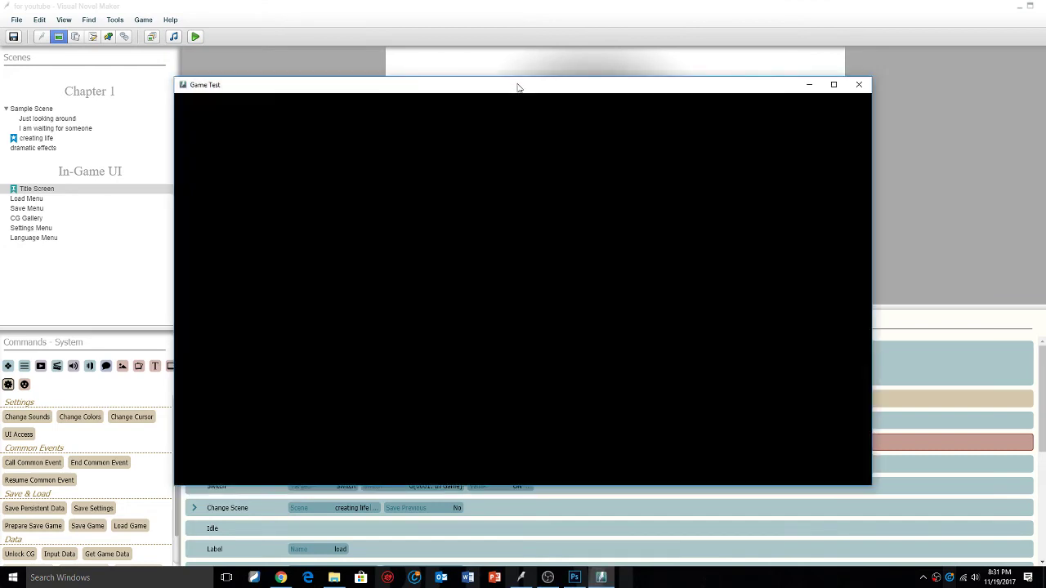
drag(516, 86, 548, 72)
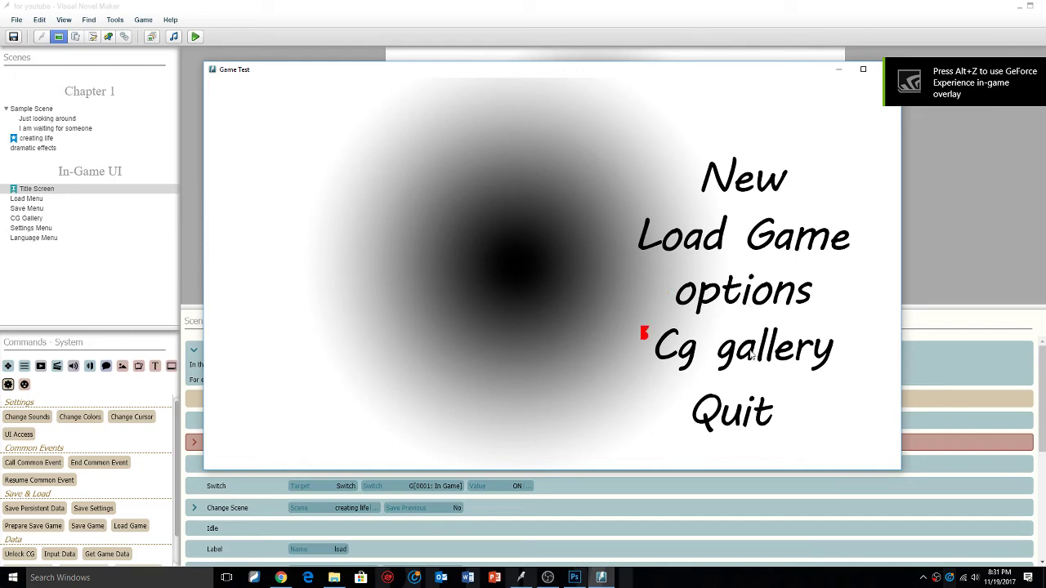
click(751, 303)
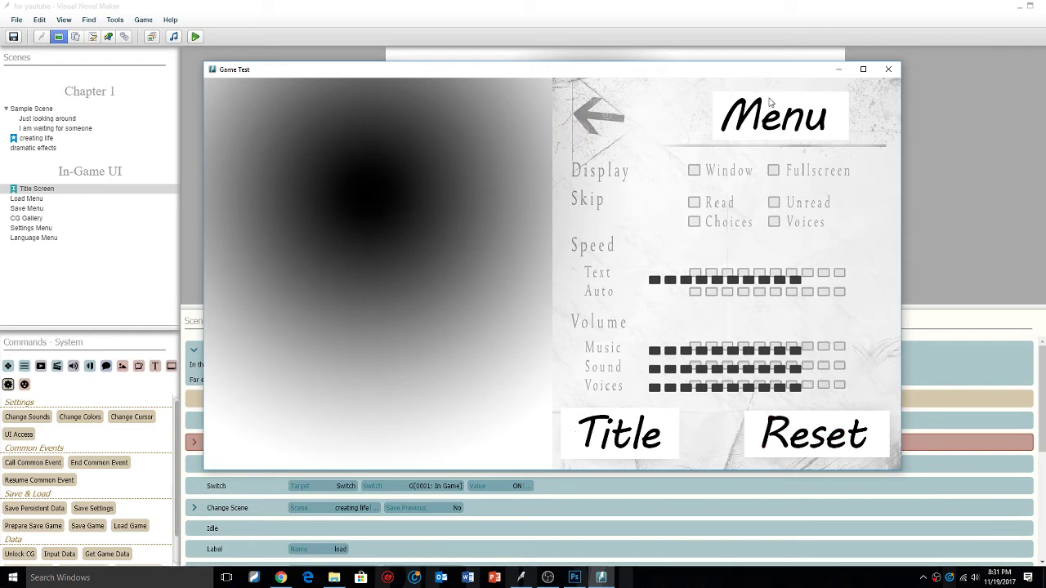
click(889, 68)
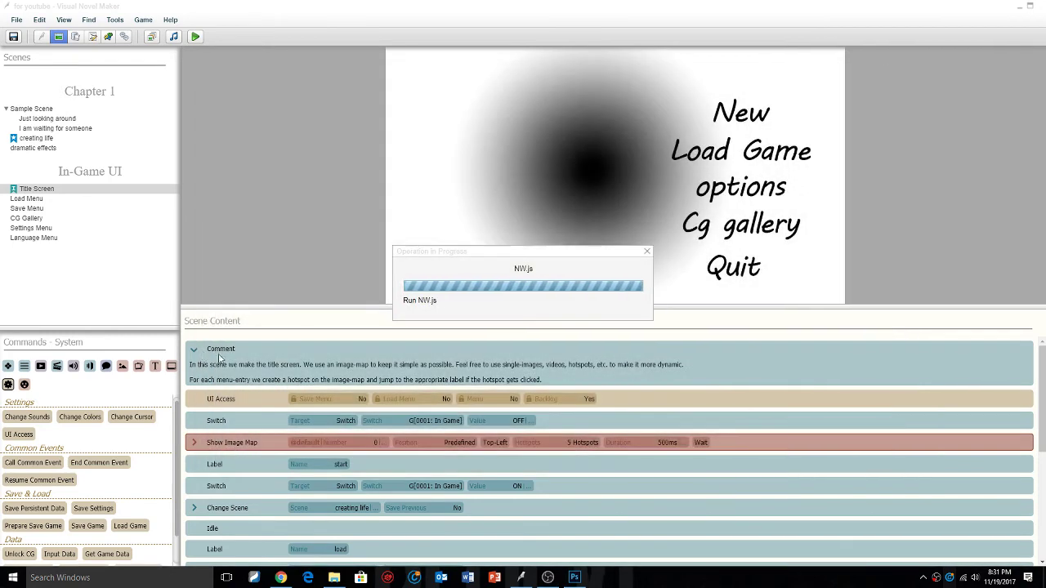
Open the hotspot editor of the Show Image Map command in the Settings Menu scene.
click(28, 230)
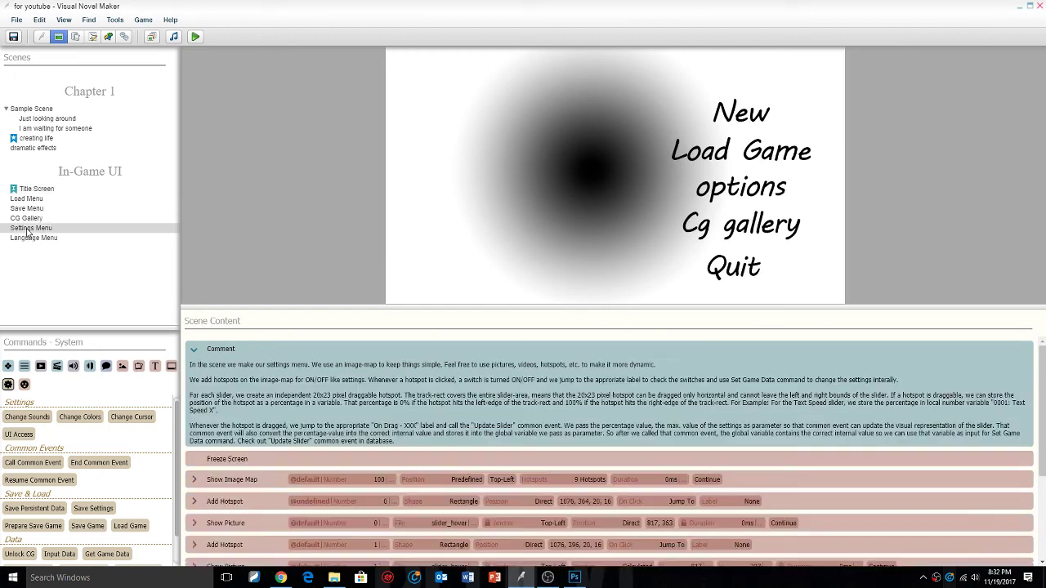
scroll(428, 462, down, 1)
click(552, 405)
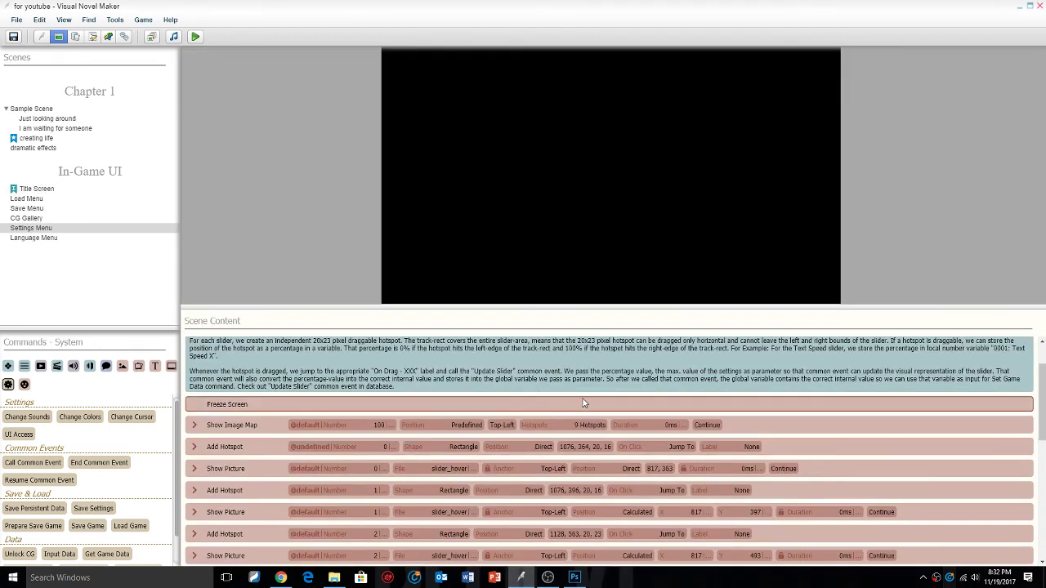
scroll(584, 403, down, 1)
click(577, 373)
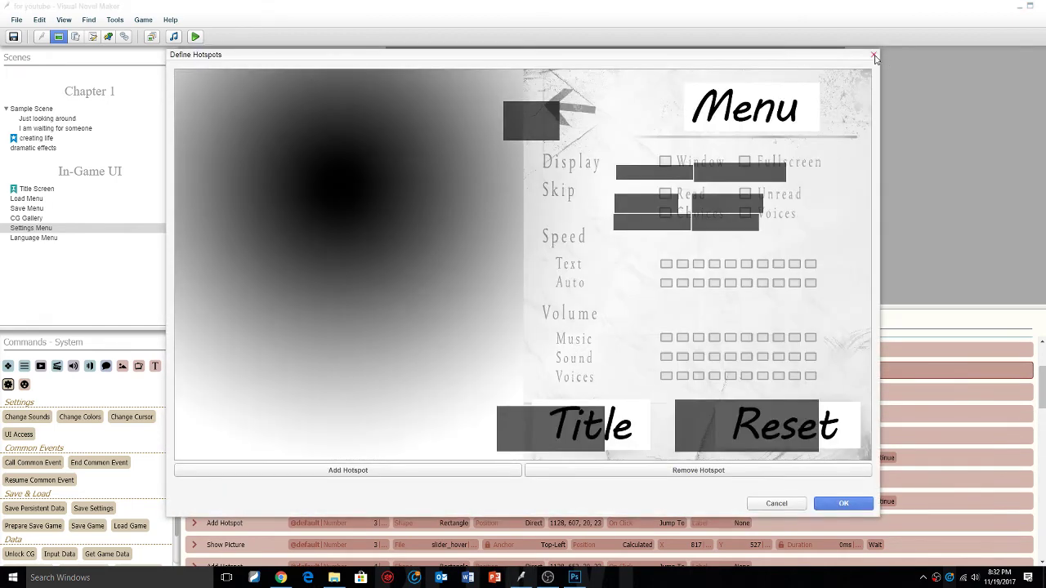
click(873, 55)
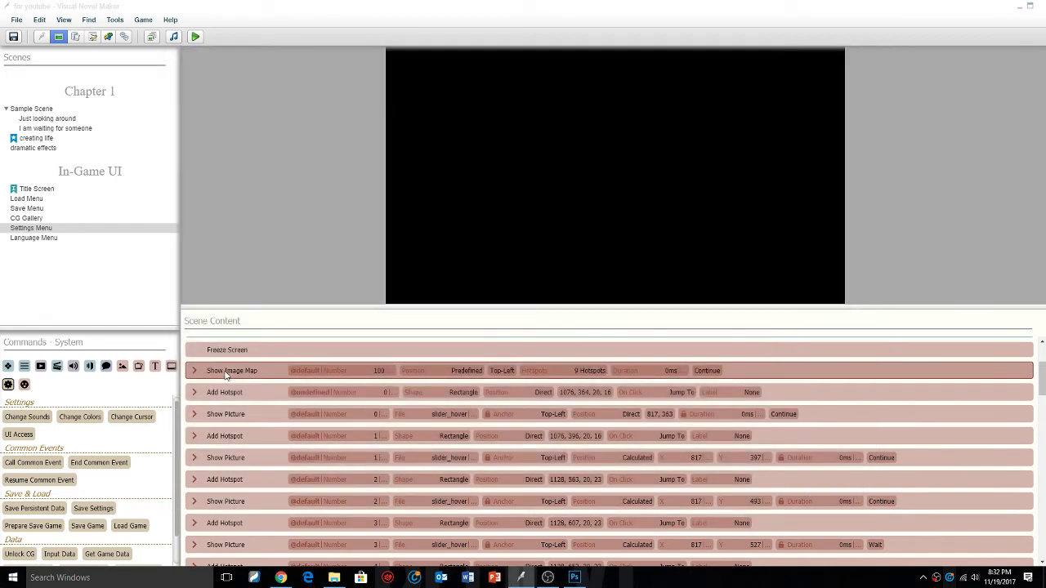
click(582, 376)
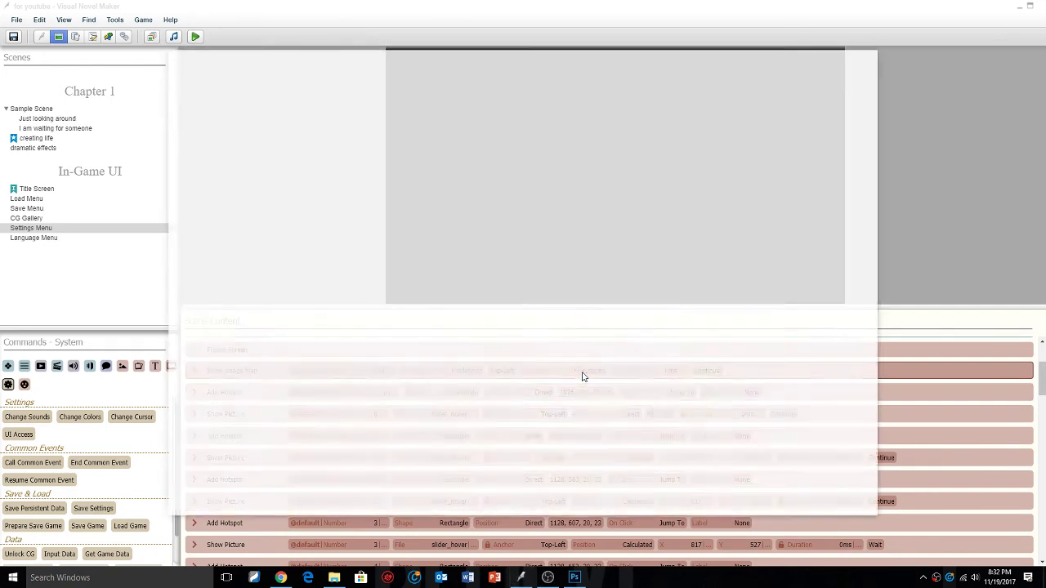
Move and resize the back arrow, Title and Reset hotspots so each covers its graphic.
drag(518, 122, 563, 143)
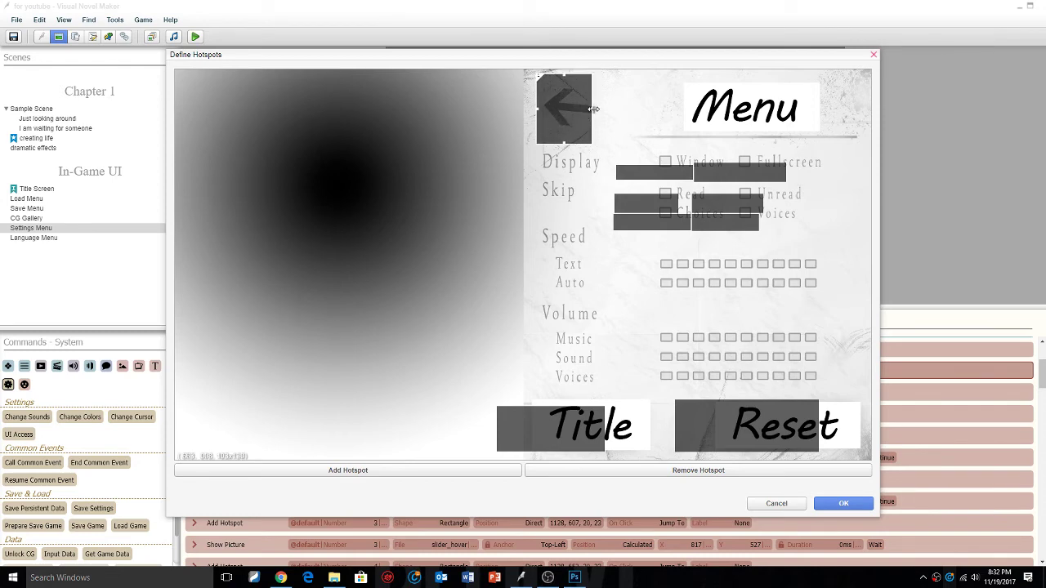
drag(594, 109, 606, 110)
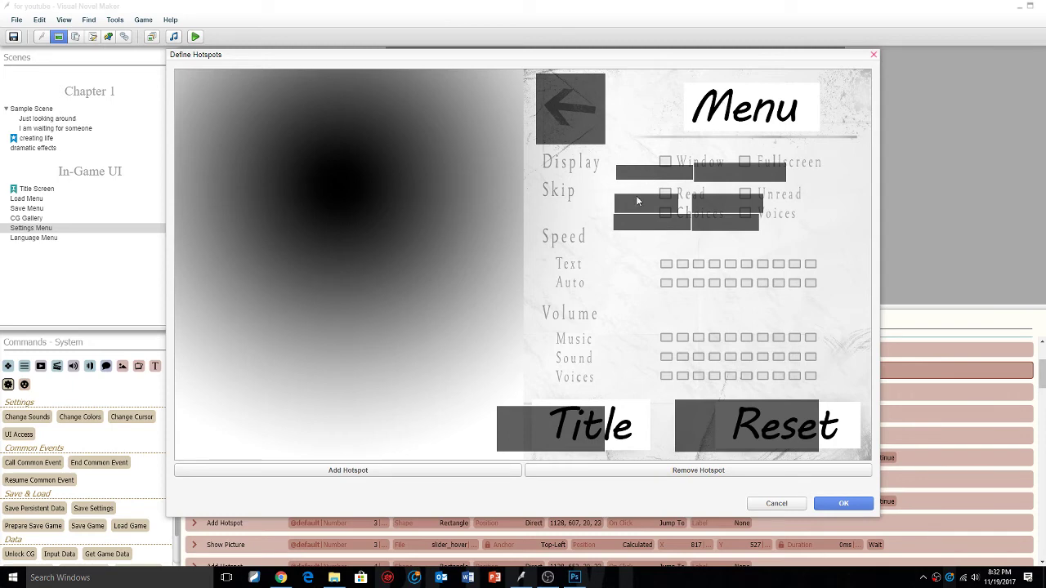
drag(570, 424, 591, 445)
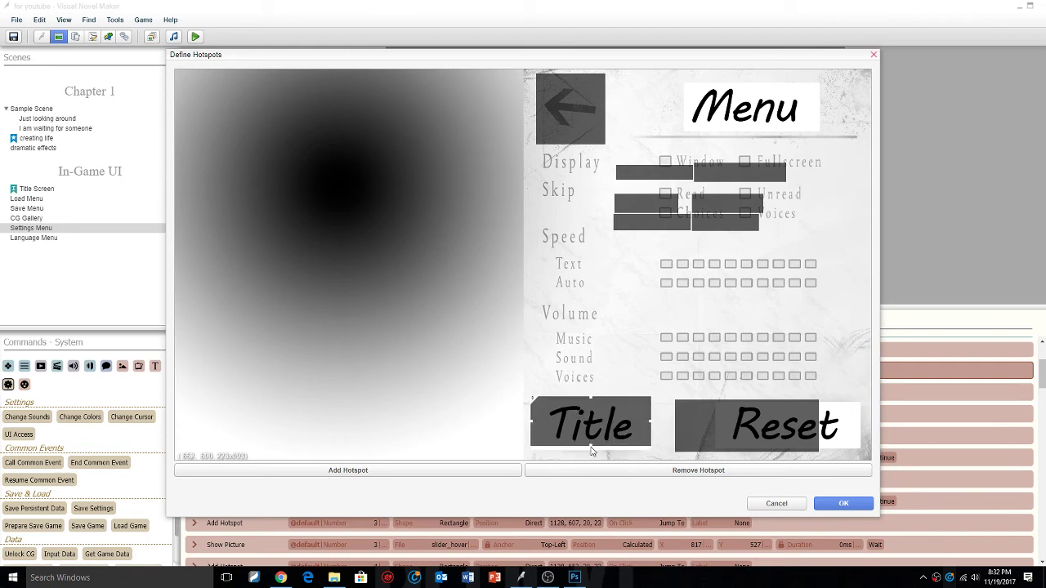
mouse_move(731, 417)
mouse_down()
mouse_move(777, 418)
mouse_move(714, 427)
mouse_up()
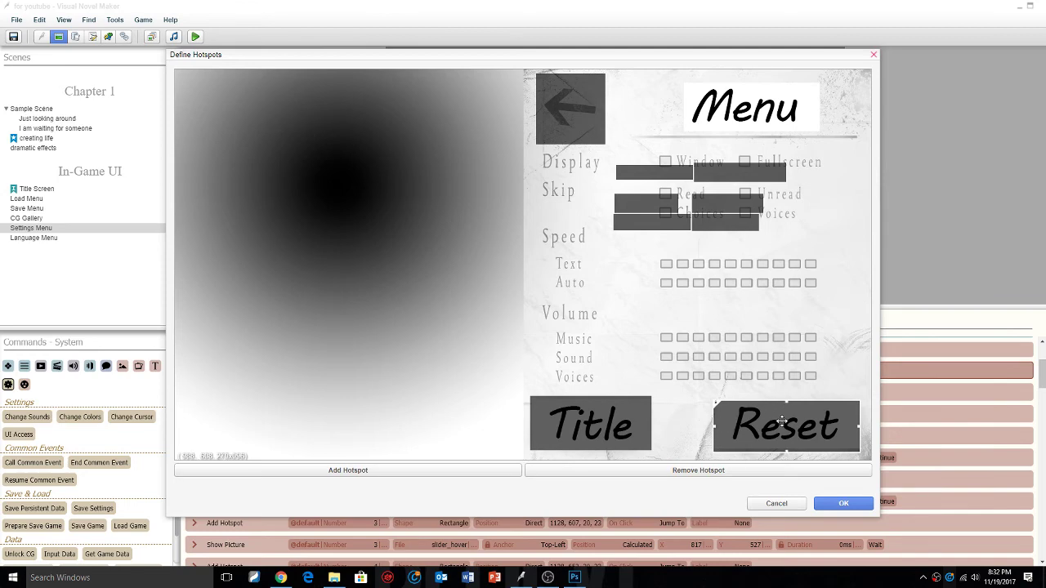
drag(782, 421, 784, 421)
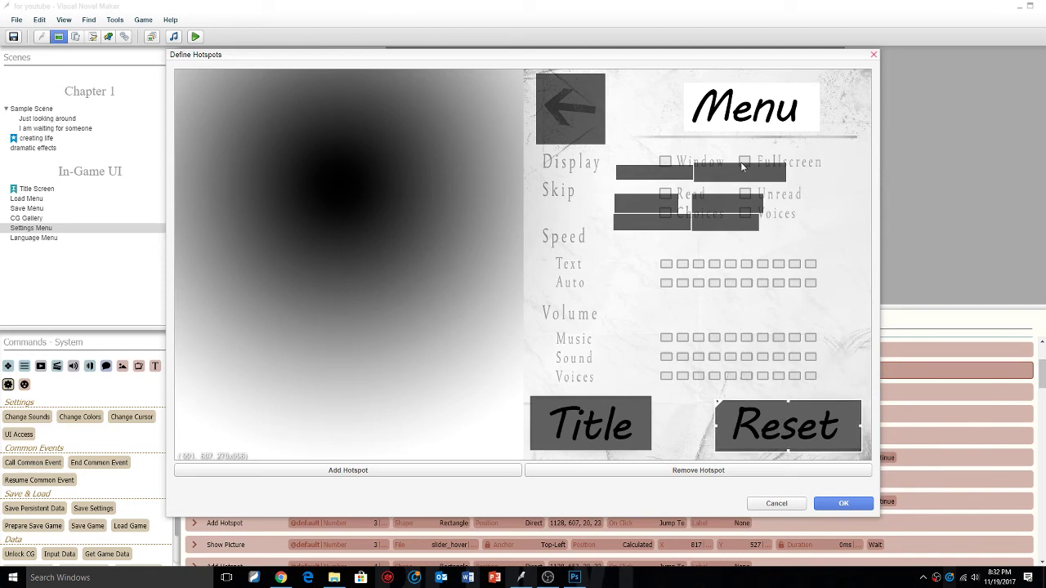
Align the Window, Fullscreen, Read, Unread, Choices and Voices hotspots with their checkboxes and labels, and accept the hotspot changes.
drag(742, 166, 776, 165)
drag(673, 176, 707, 169)
drag(779, 171, 783, 169)
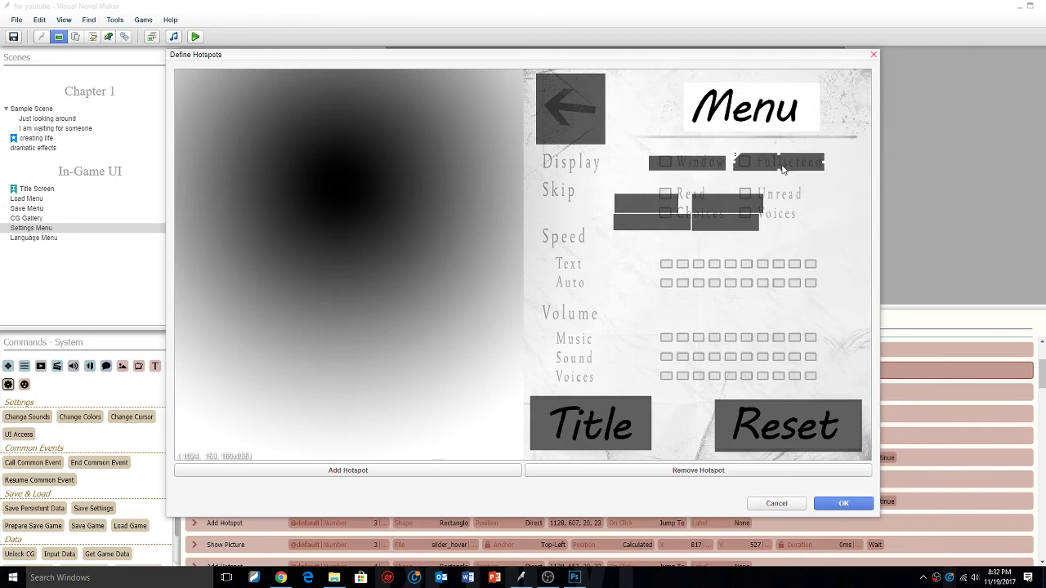
drag(685, 174, 770, 188)
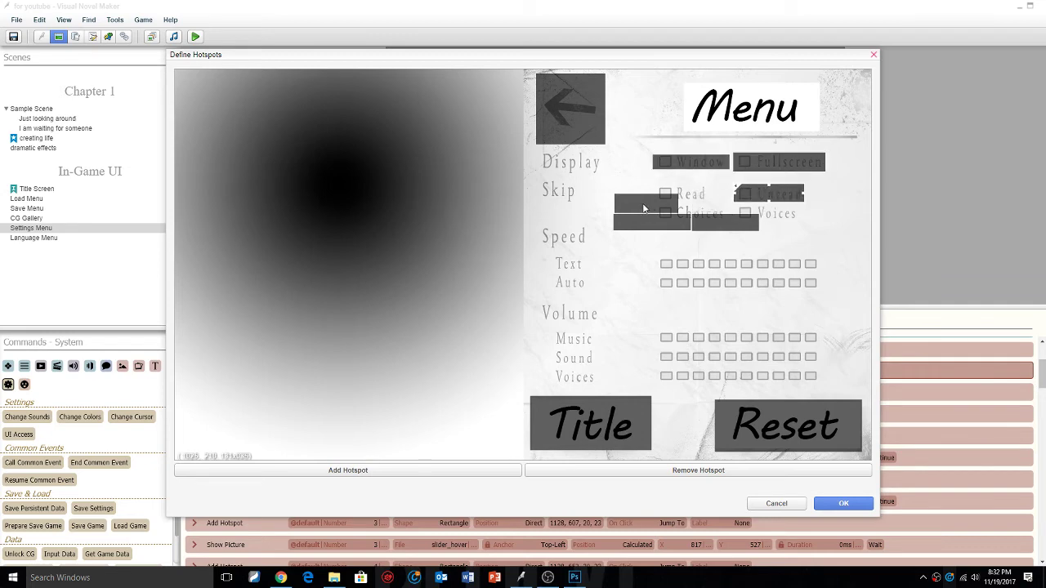
drag(644, 209, 682, 198)
mouse_move(734, 228)
mouse_down()
mouse_move(771, 217)
mouse_move(746, 215)
mouse_up()
drag(655, 224, 690, 217)
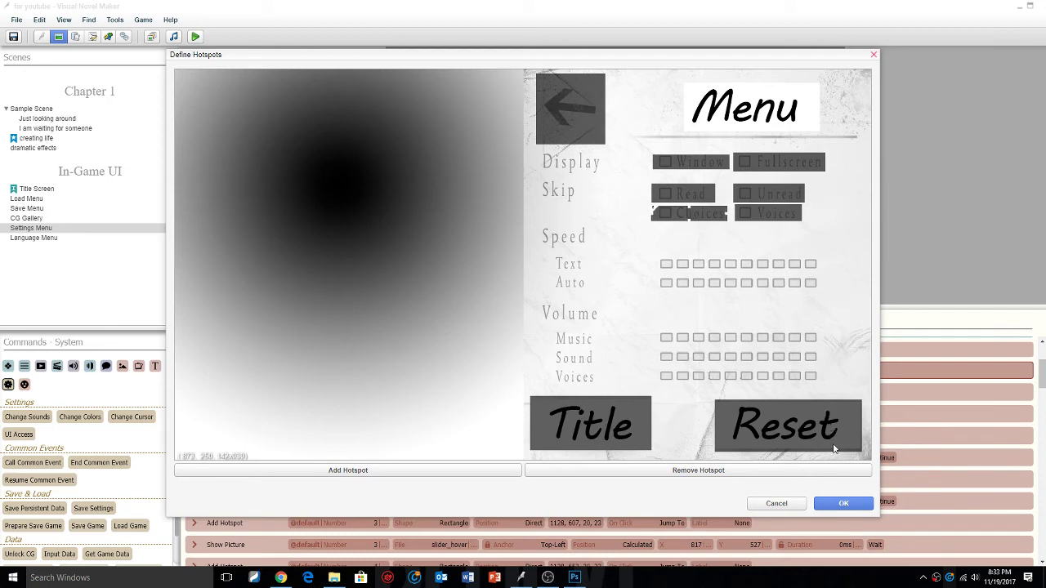
click(850, 500)
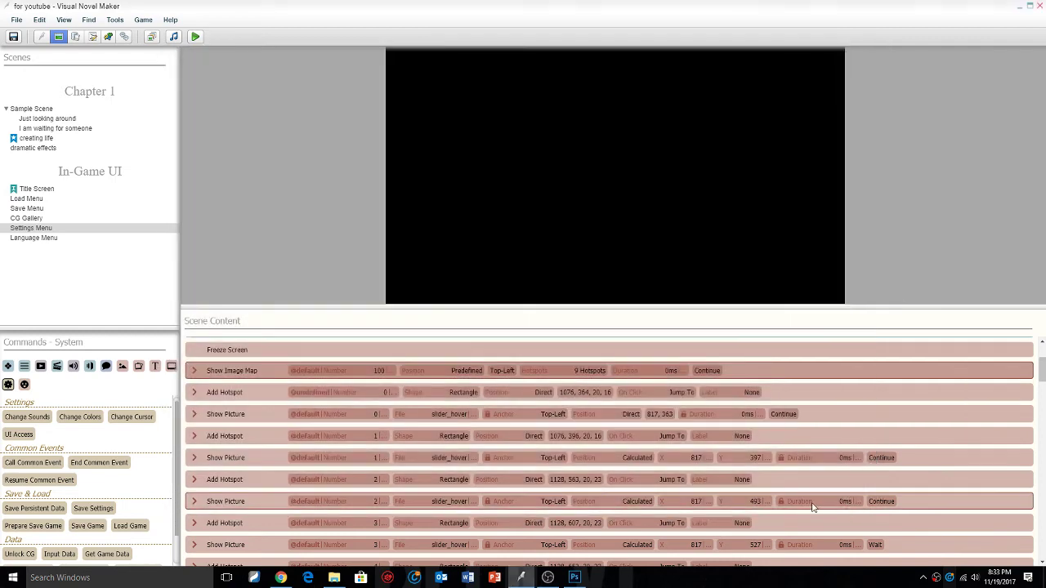
Save the project and run a game test, opening the options screen to try the repositioned hotspots.
click(14, 41)
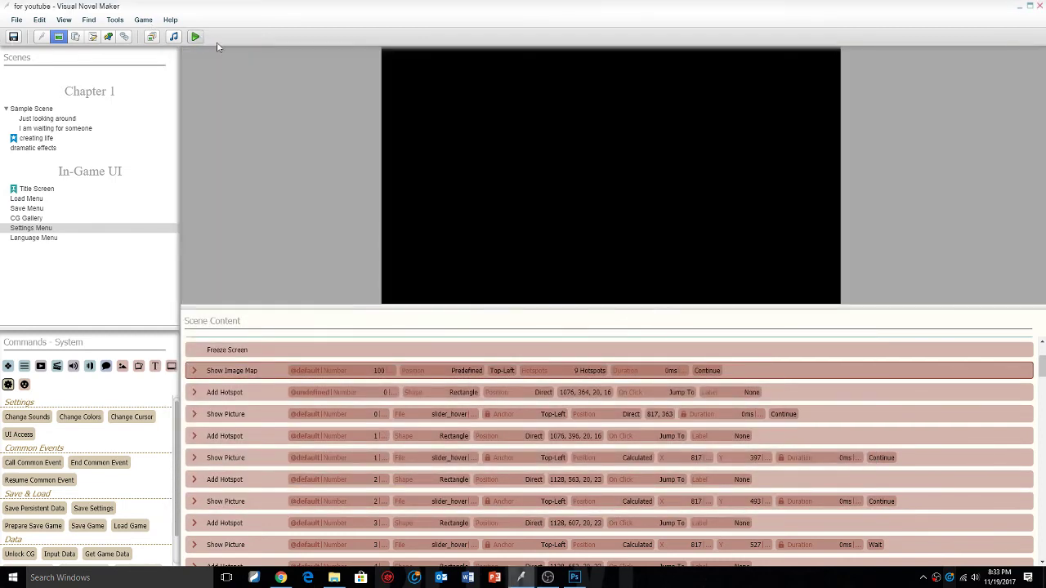
key(F5)
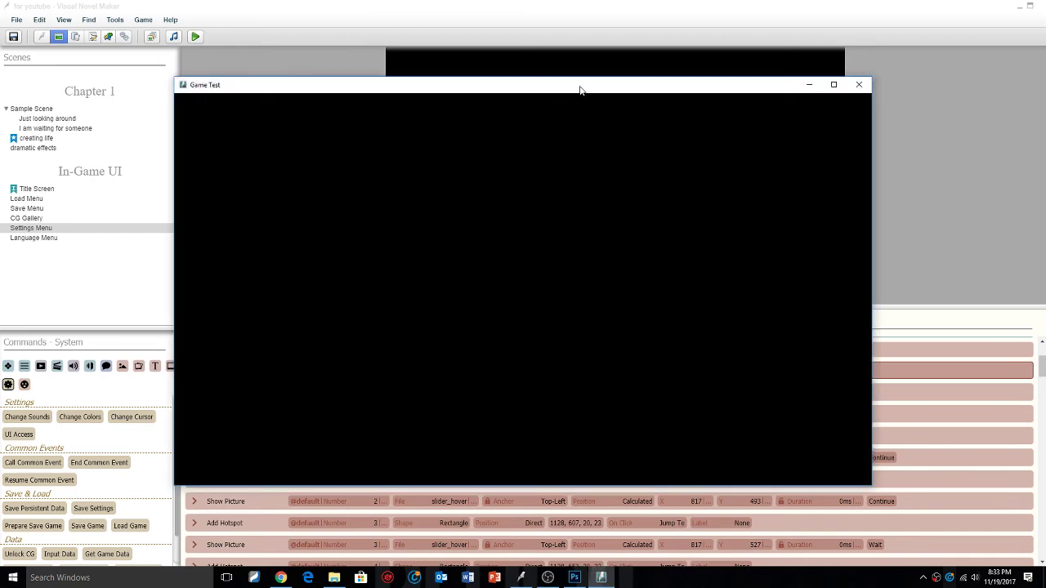
drag(585, 92, 605, 79)
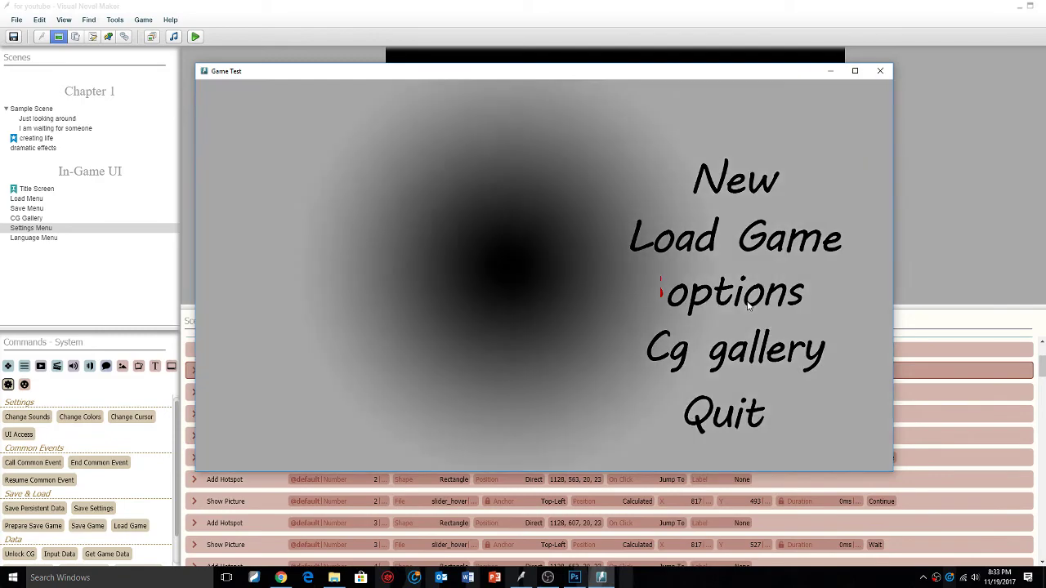
click(746, 305)
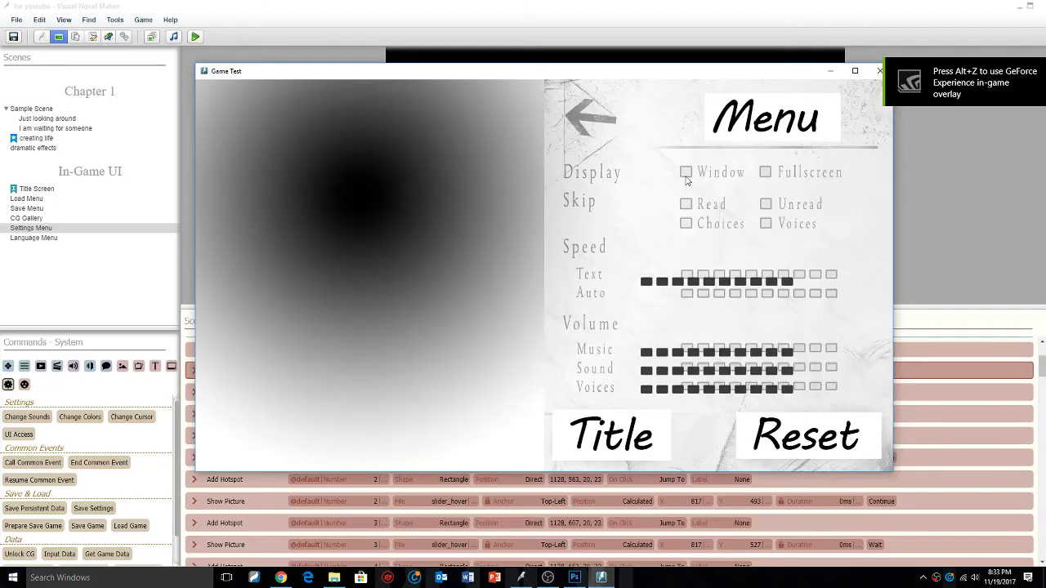
Test the settings menu's back arrow, Fullscreen and Window hotspots in the running game, reopening the options screen after each return to the title screen.
click(592, 116)
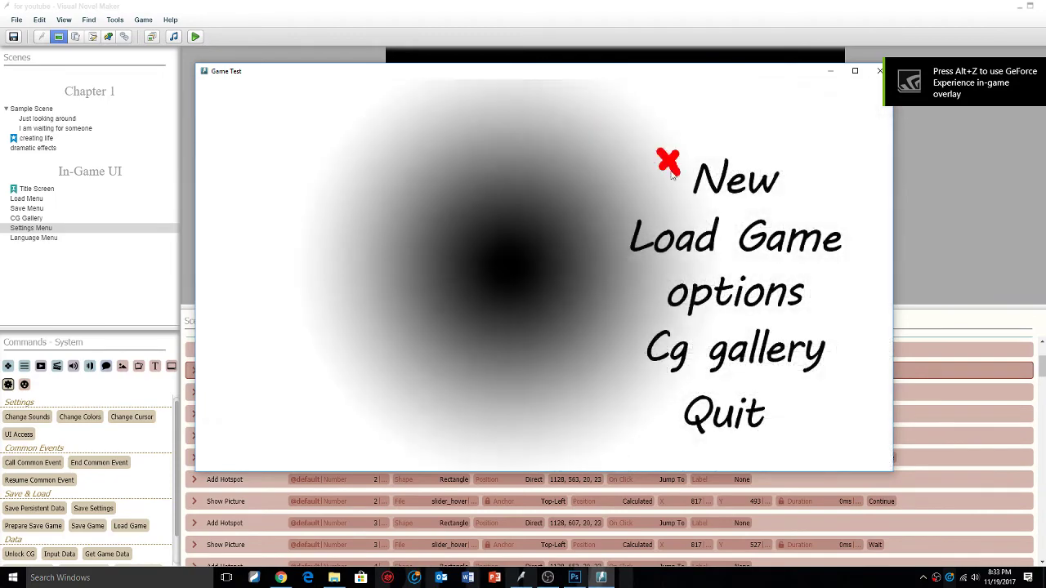
click(708, 299)
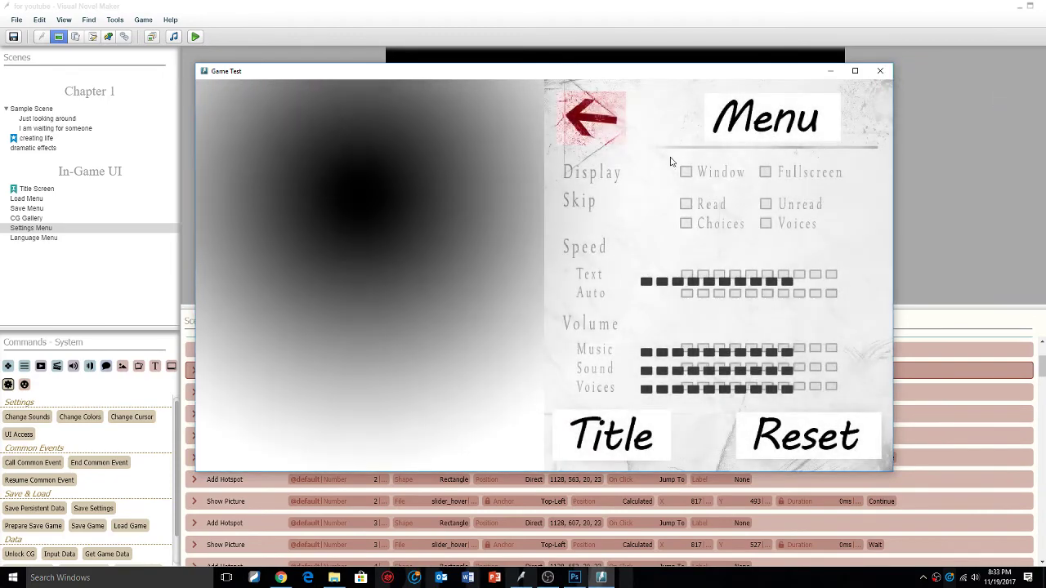
click(766, 174)
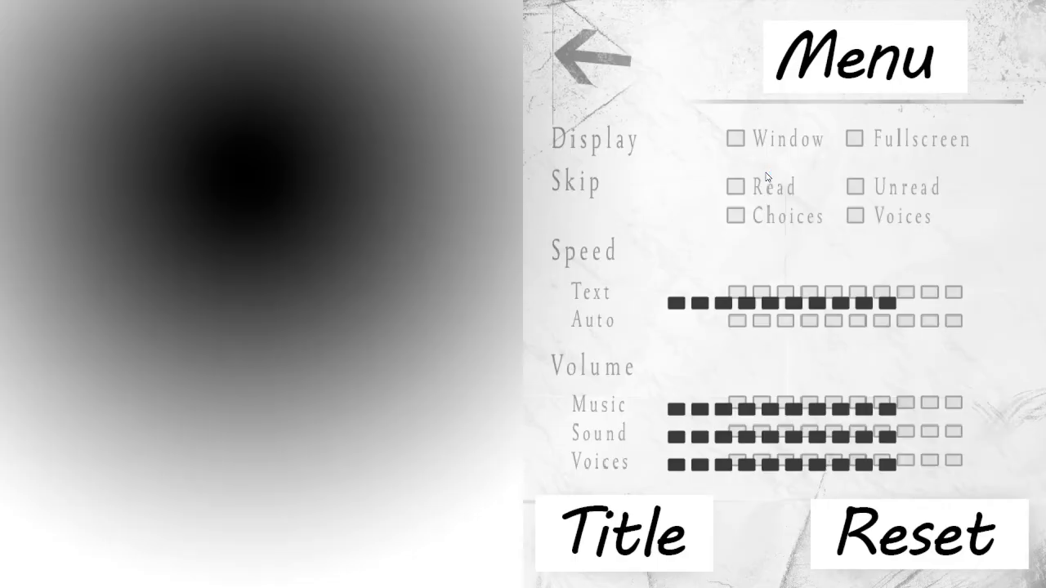
click(593, 57)
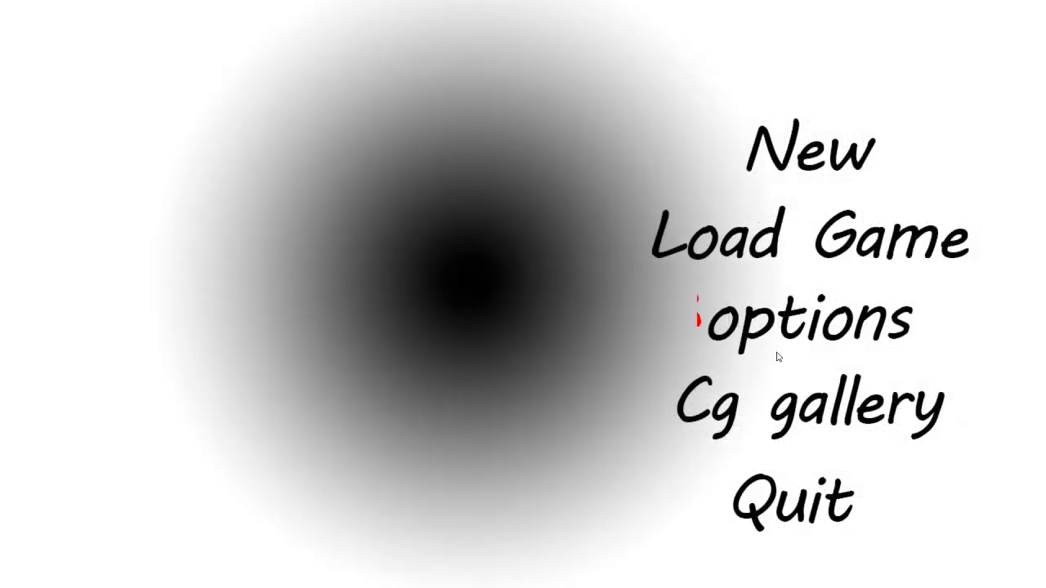
click(789, 327)
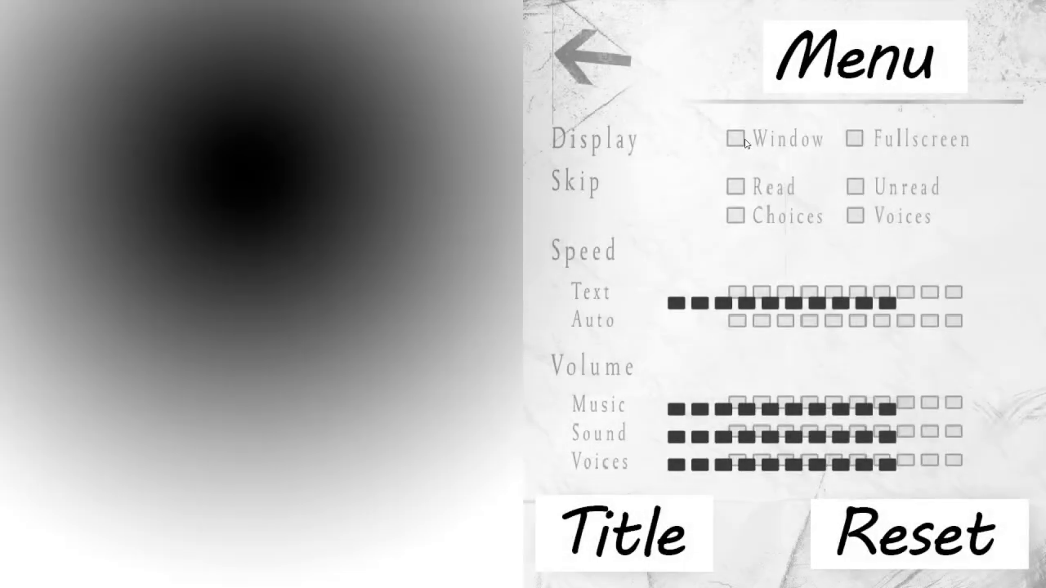
click(739, 137)
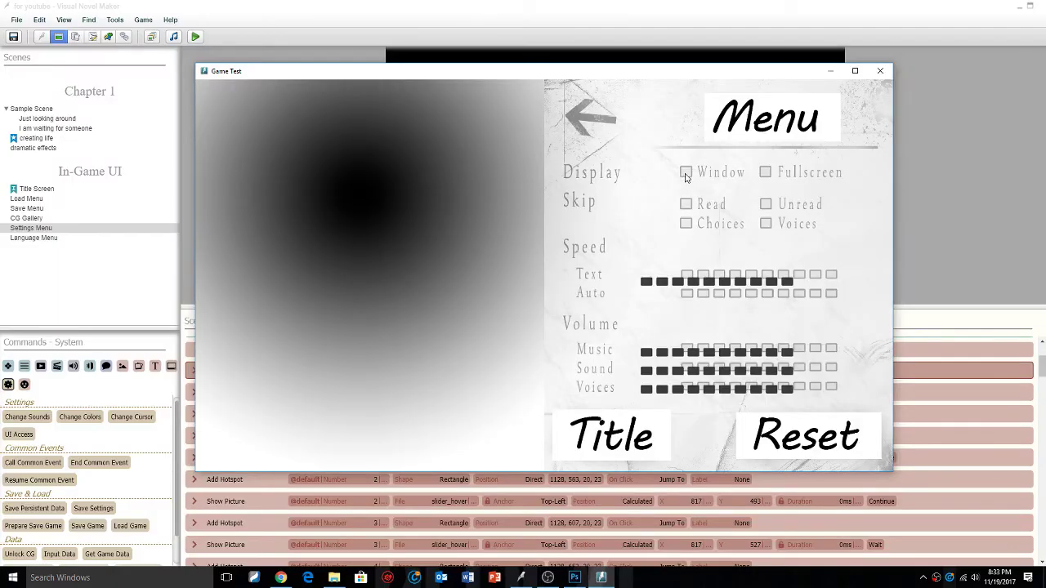